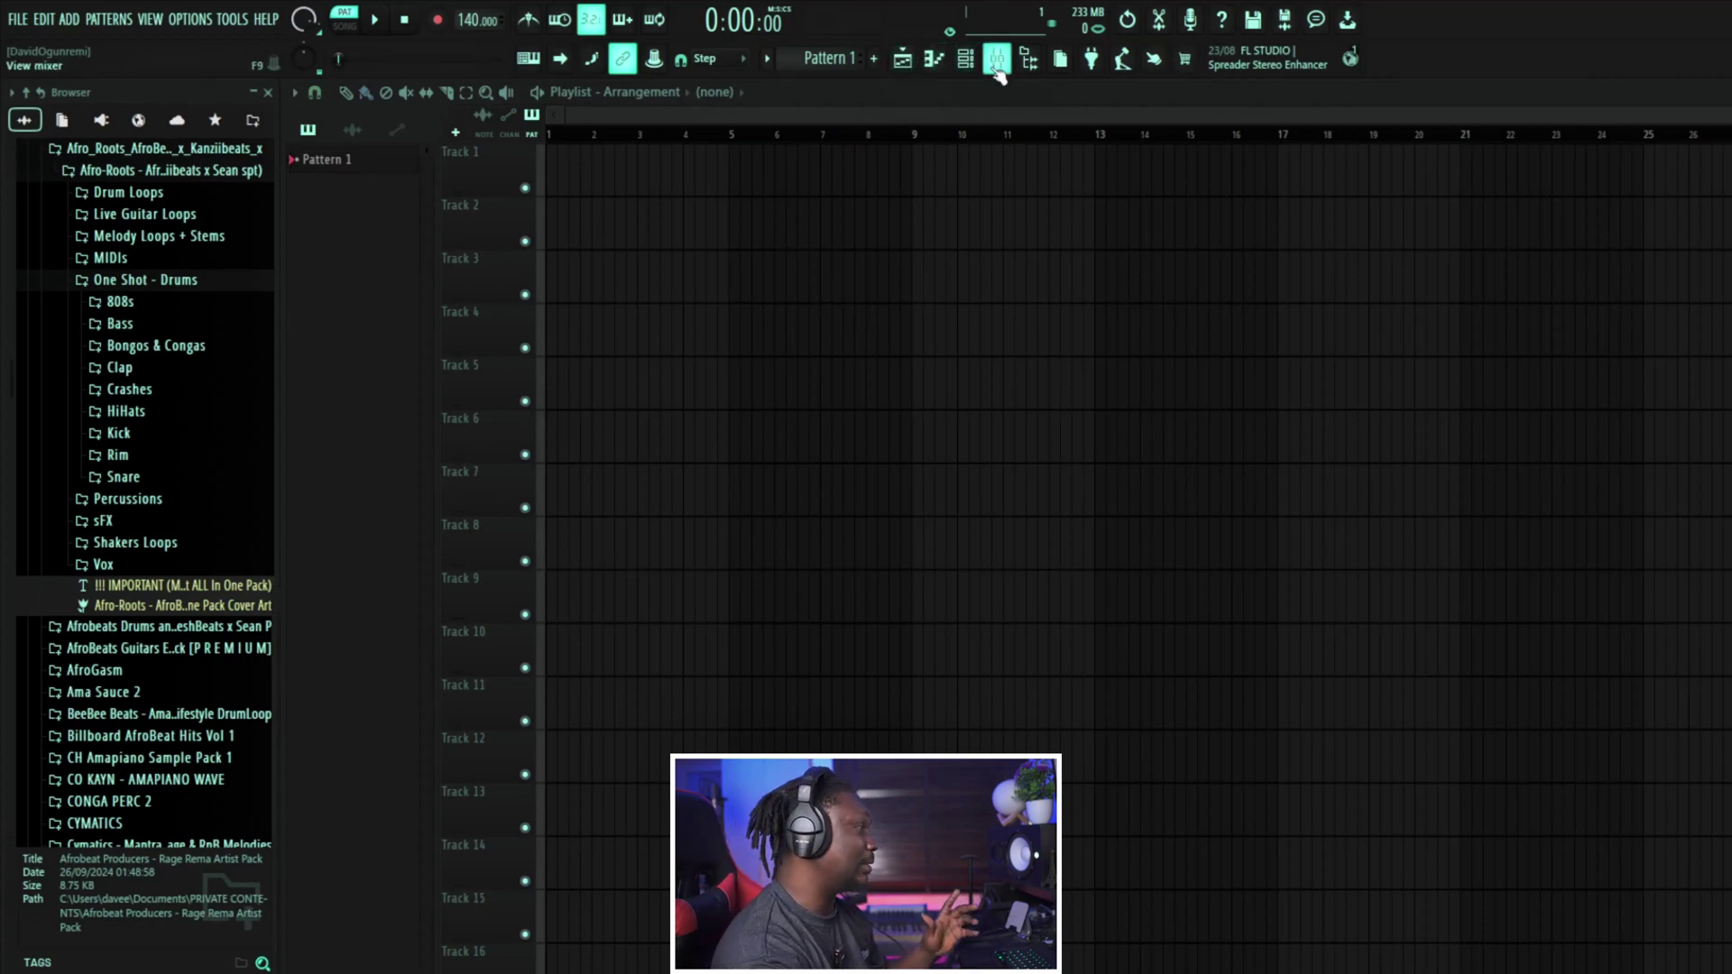
Step: Toggle the Playlist and the Piano roll windows to view each one
click(913, 65)
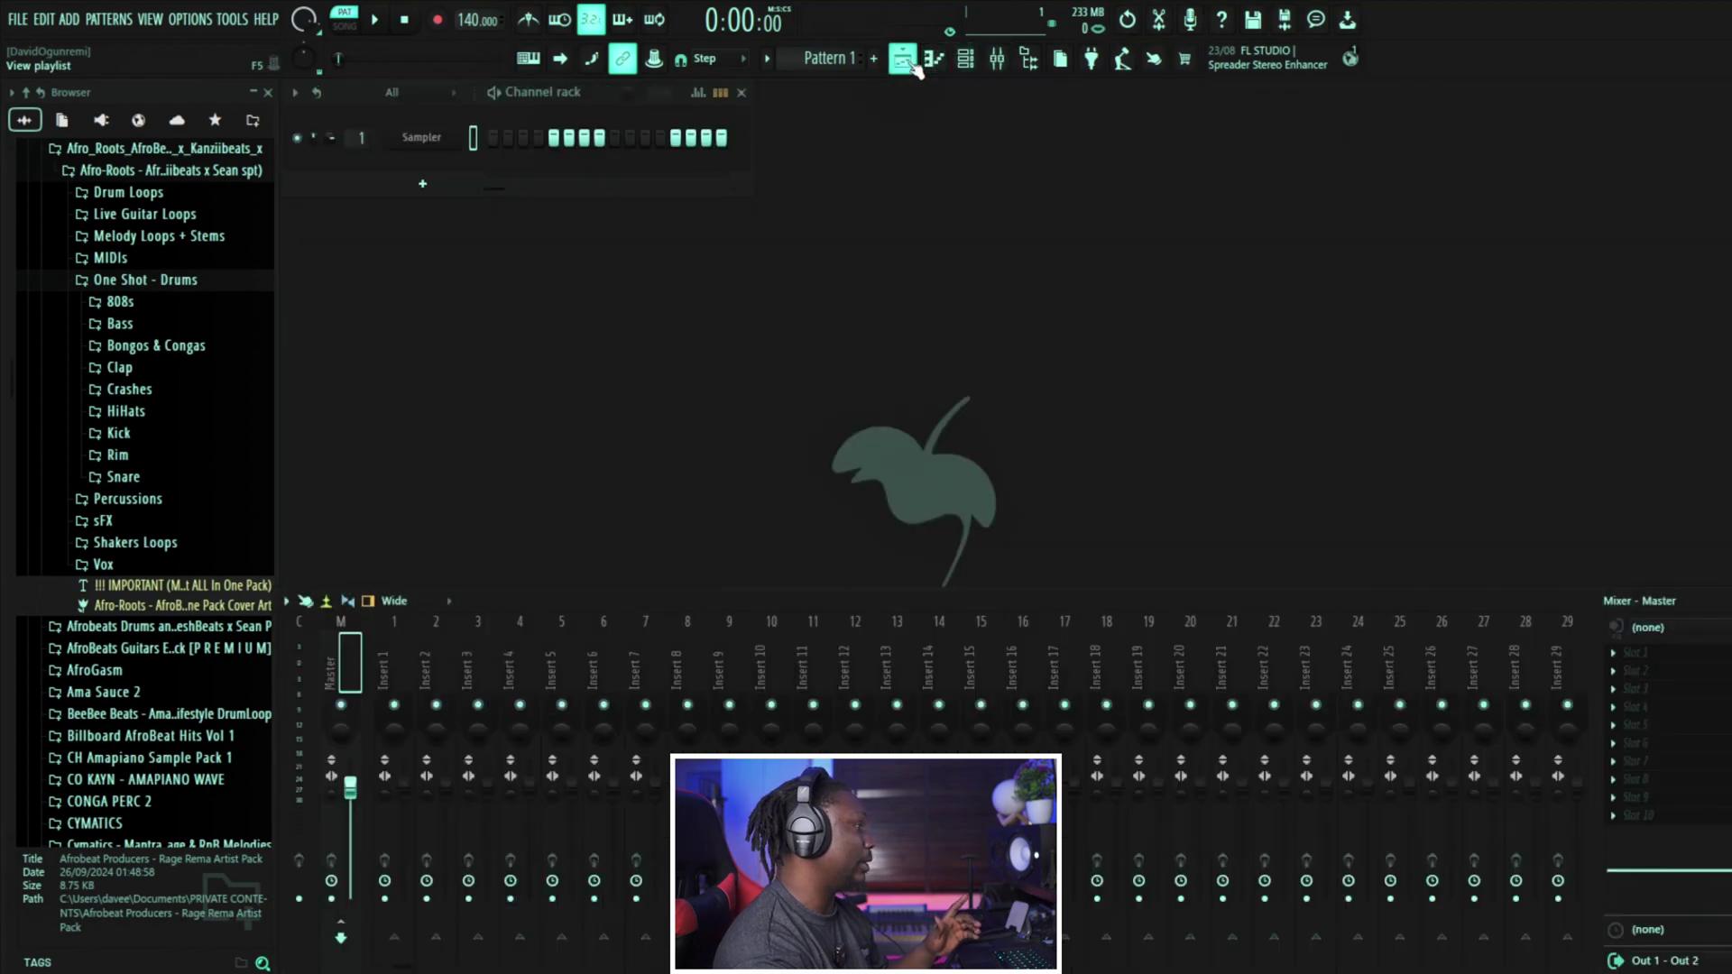
click(914, 67)
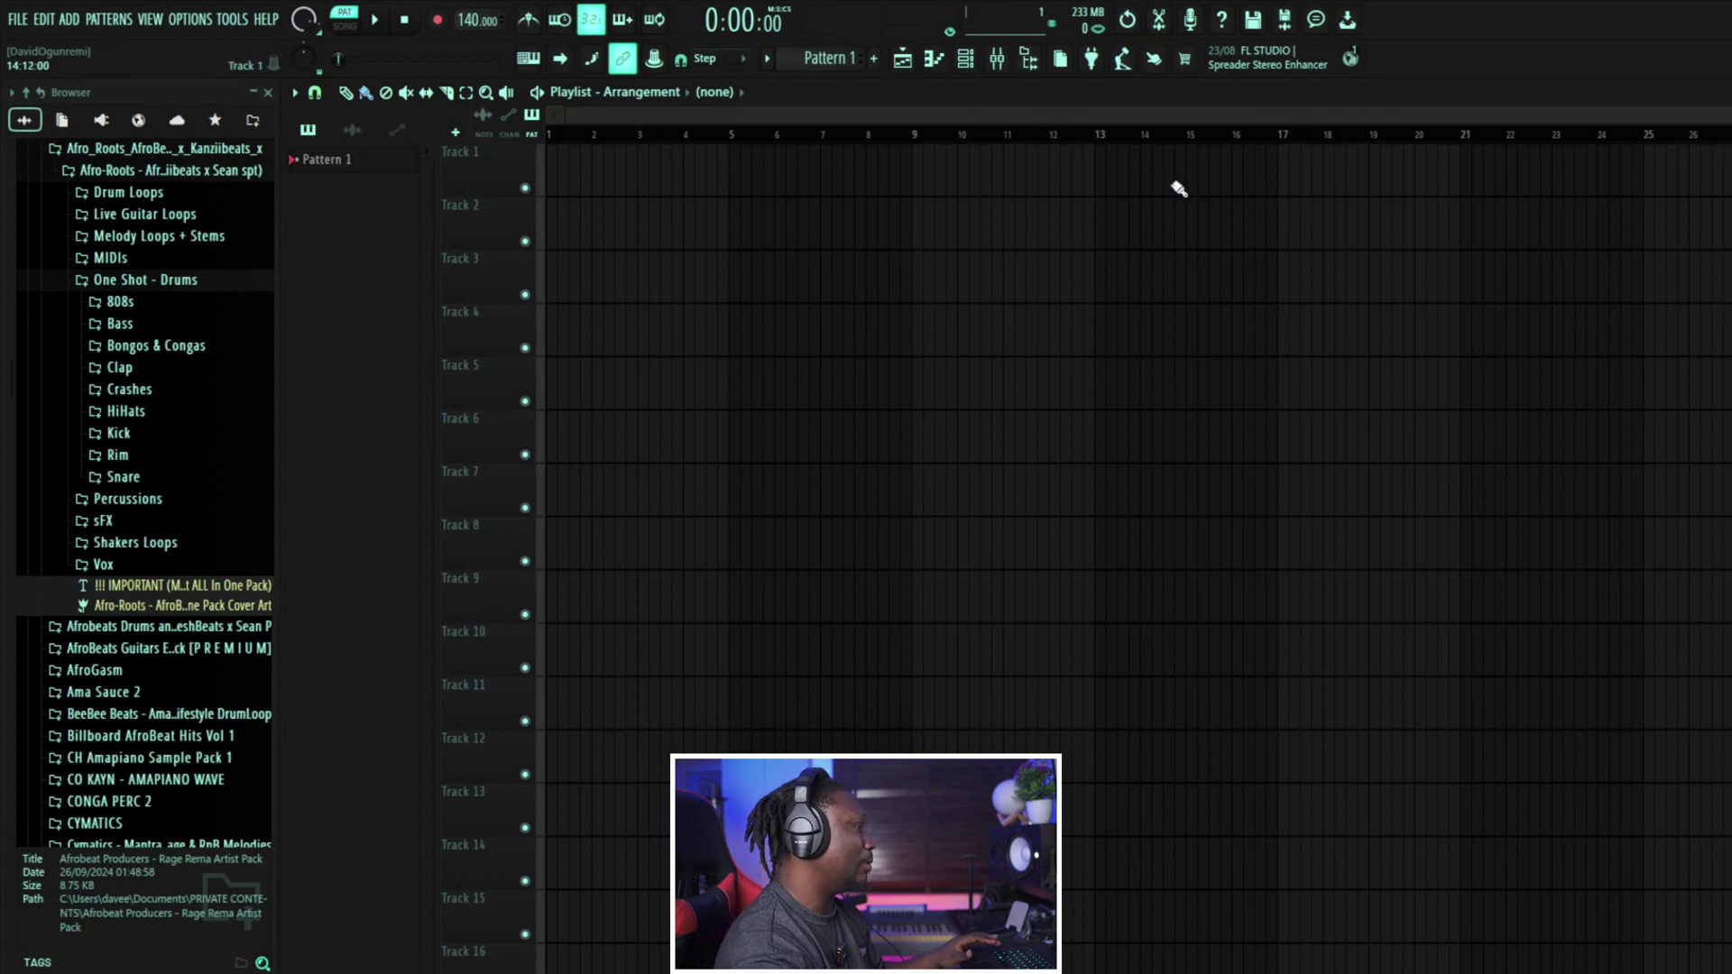
click(934, 60)
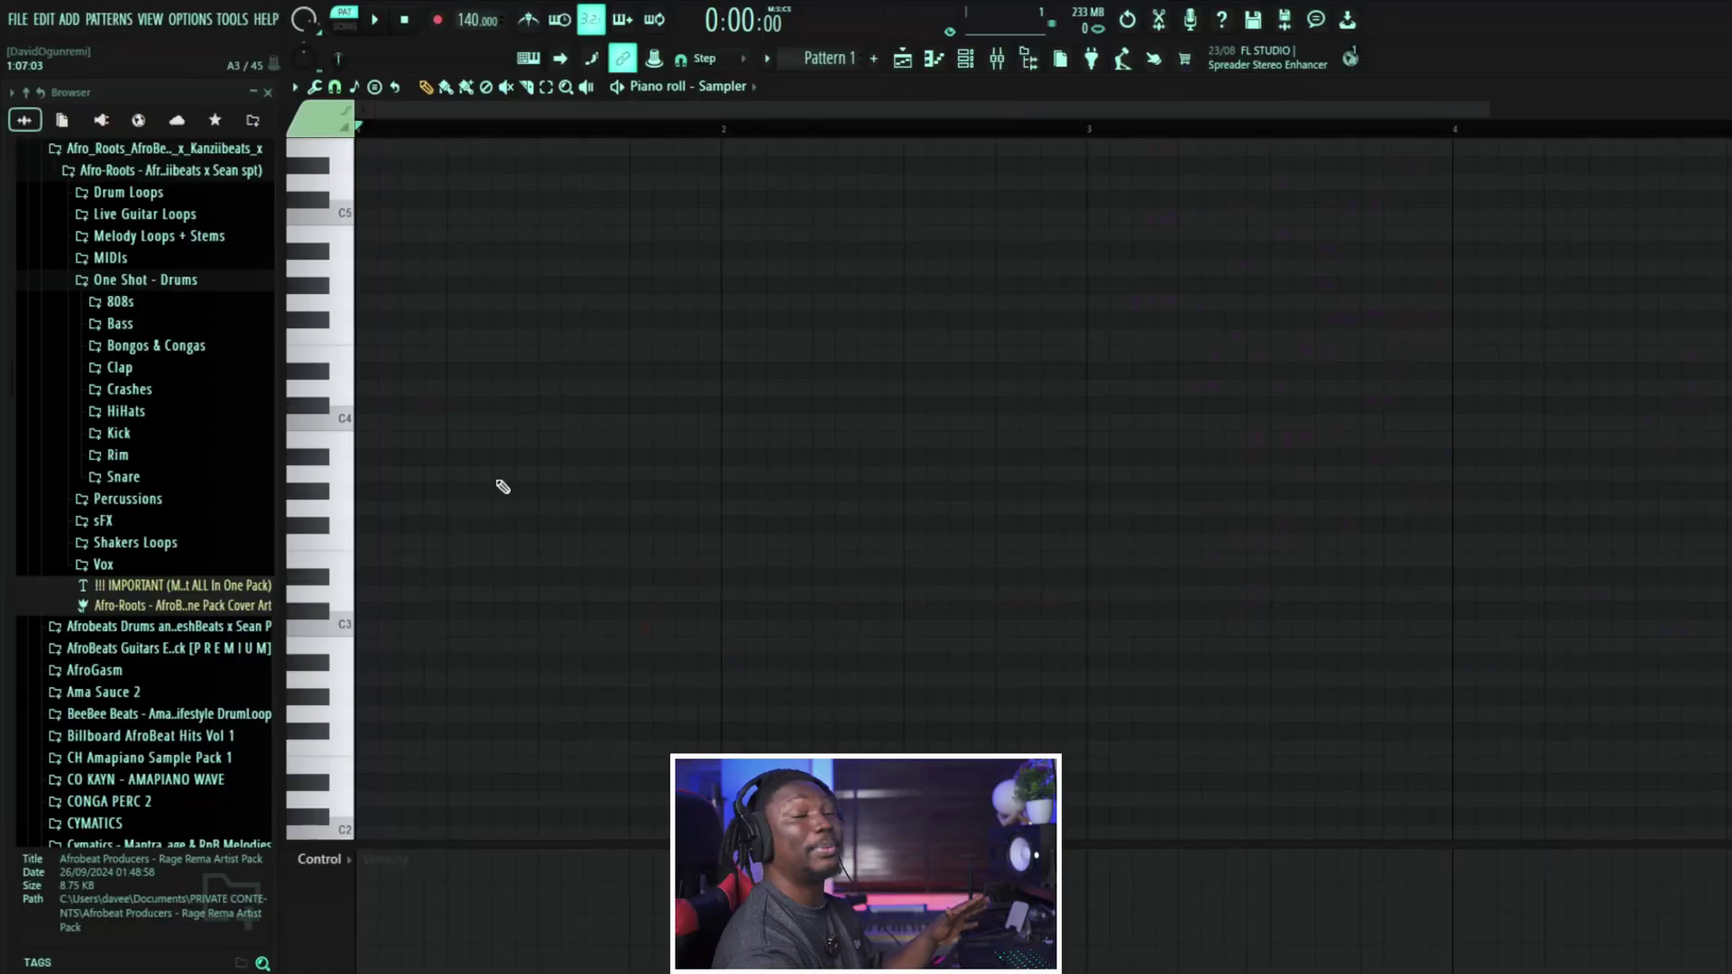
click(941, 65)
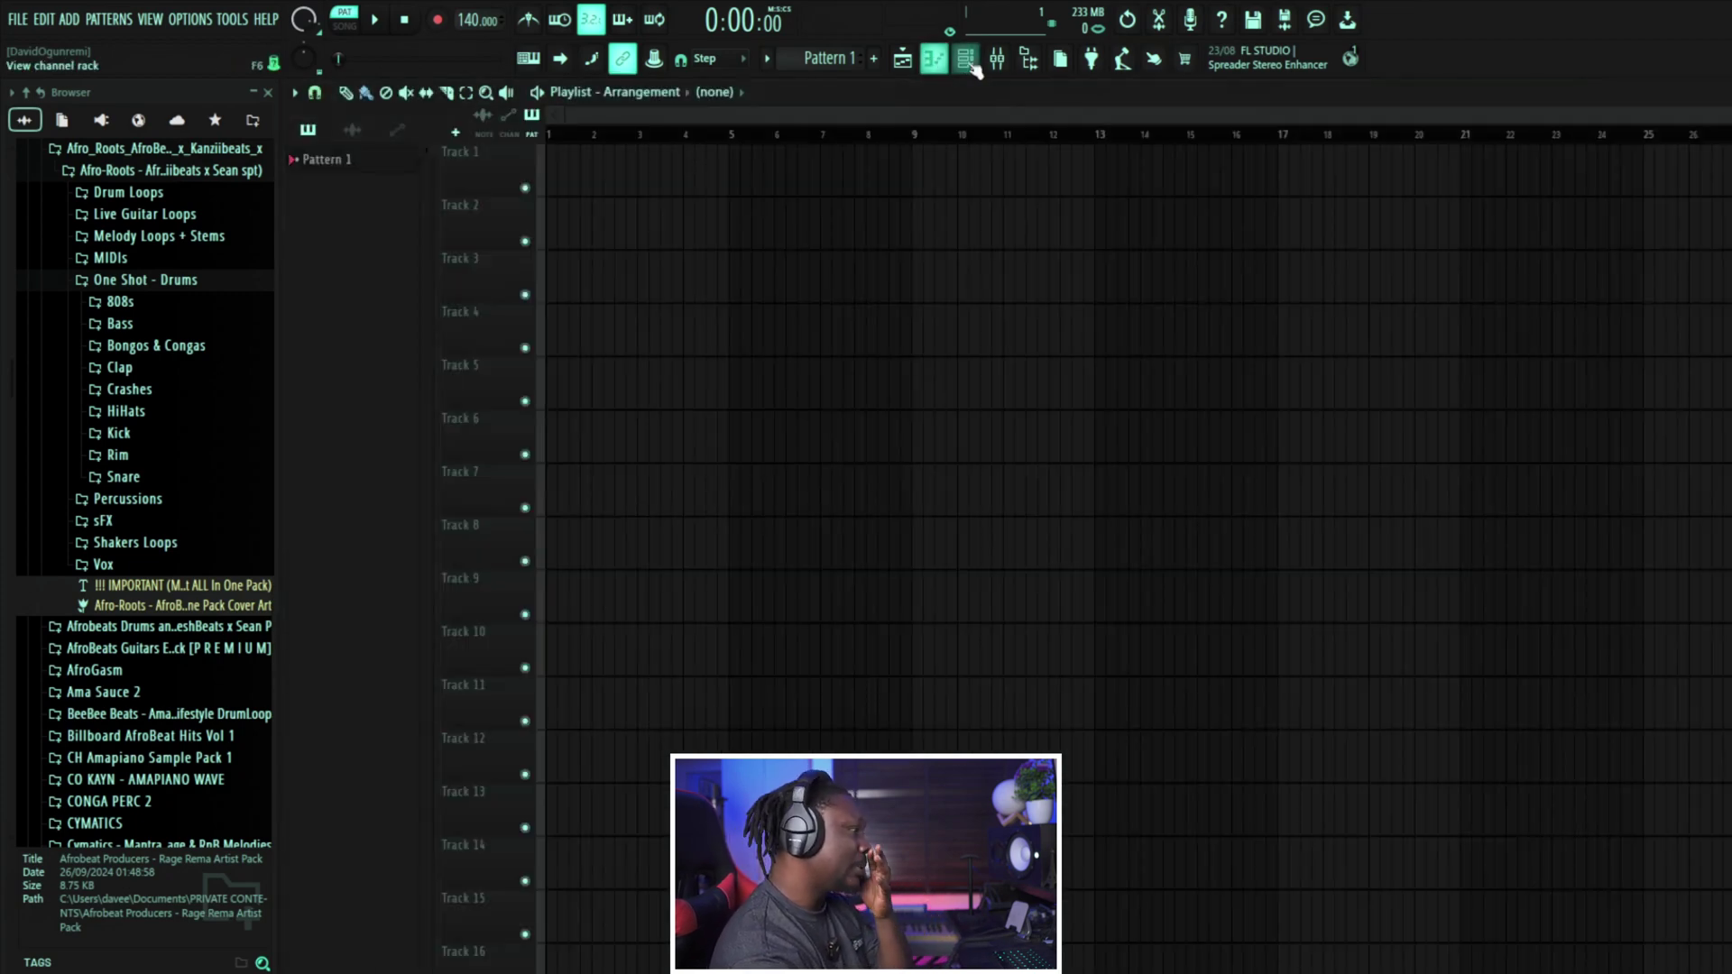
Step: Open the Channel rack and reposition its window over the playlist
click(972, 63)
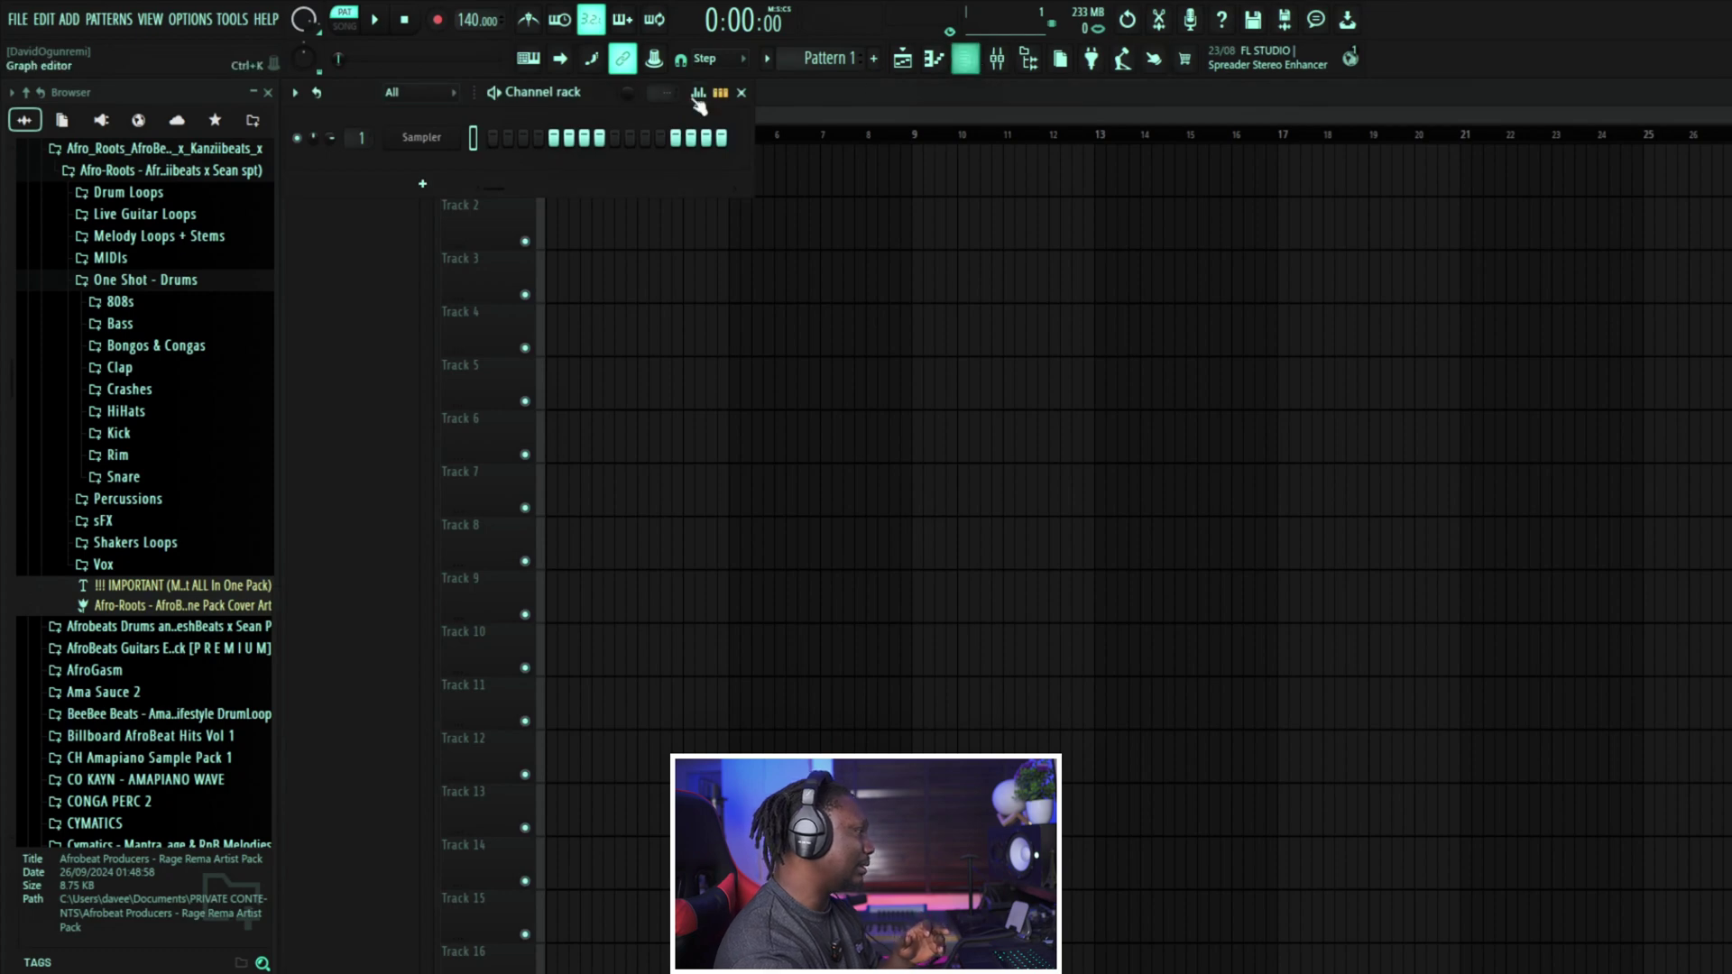
drag(378, 108, 798, 356)
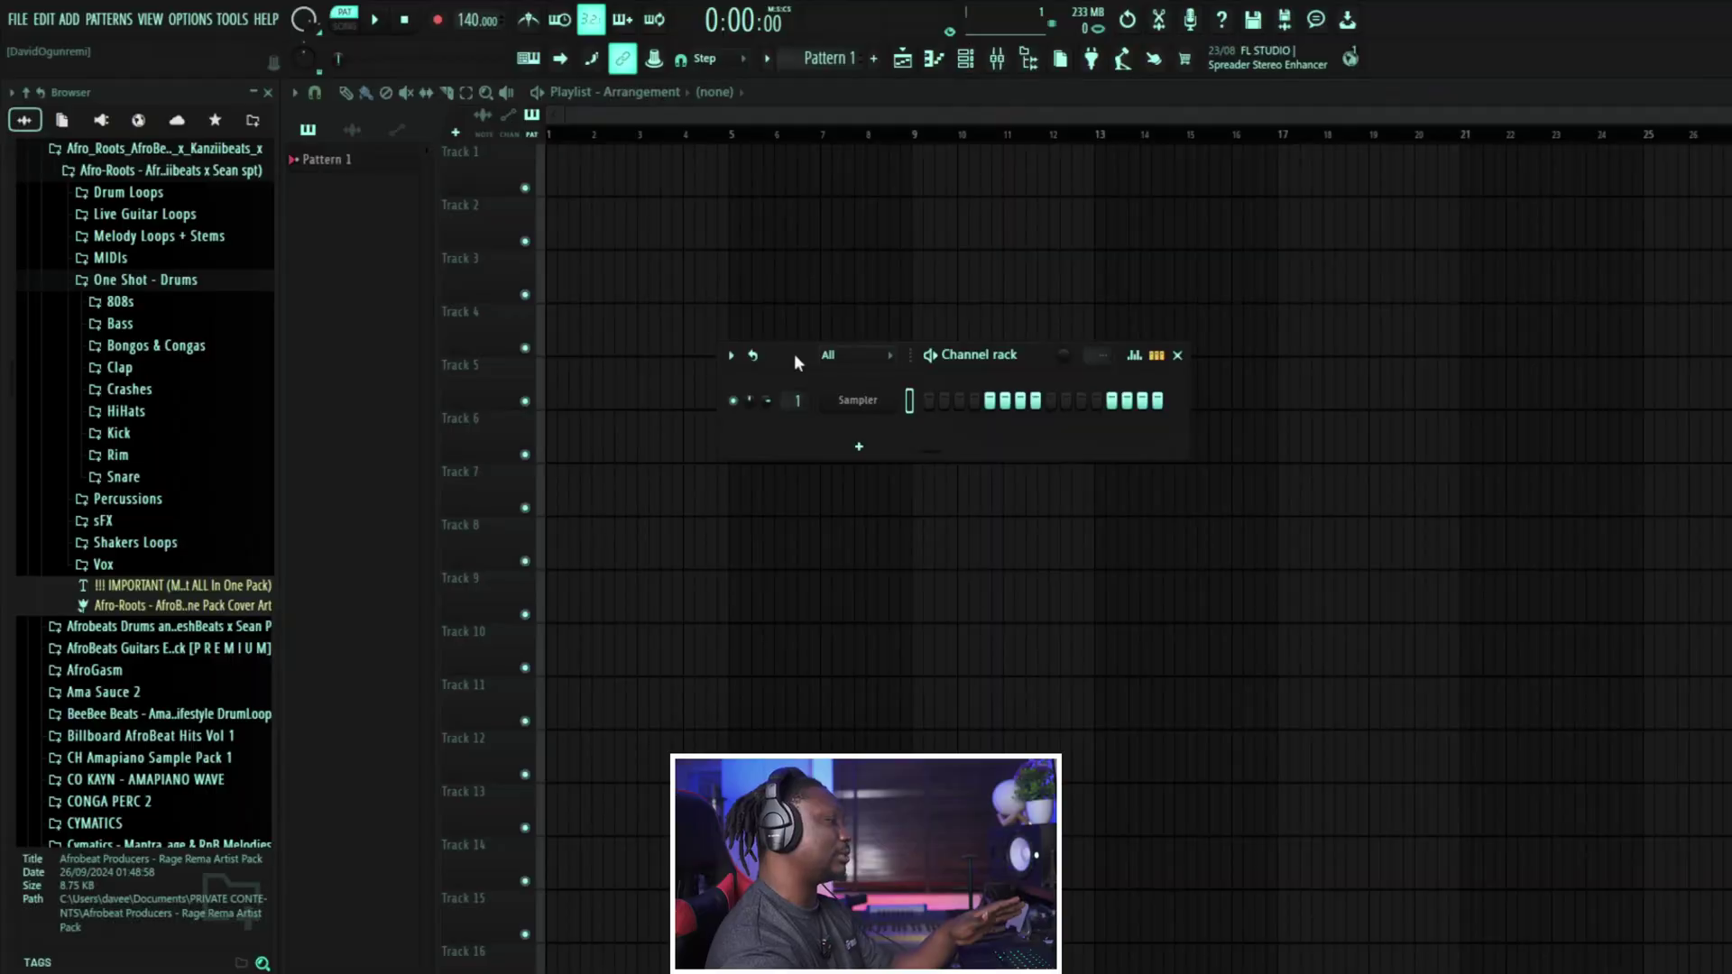
drag(805, 355, 640, 262)
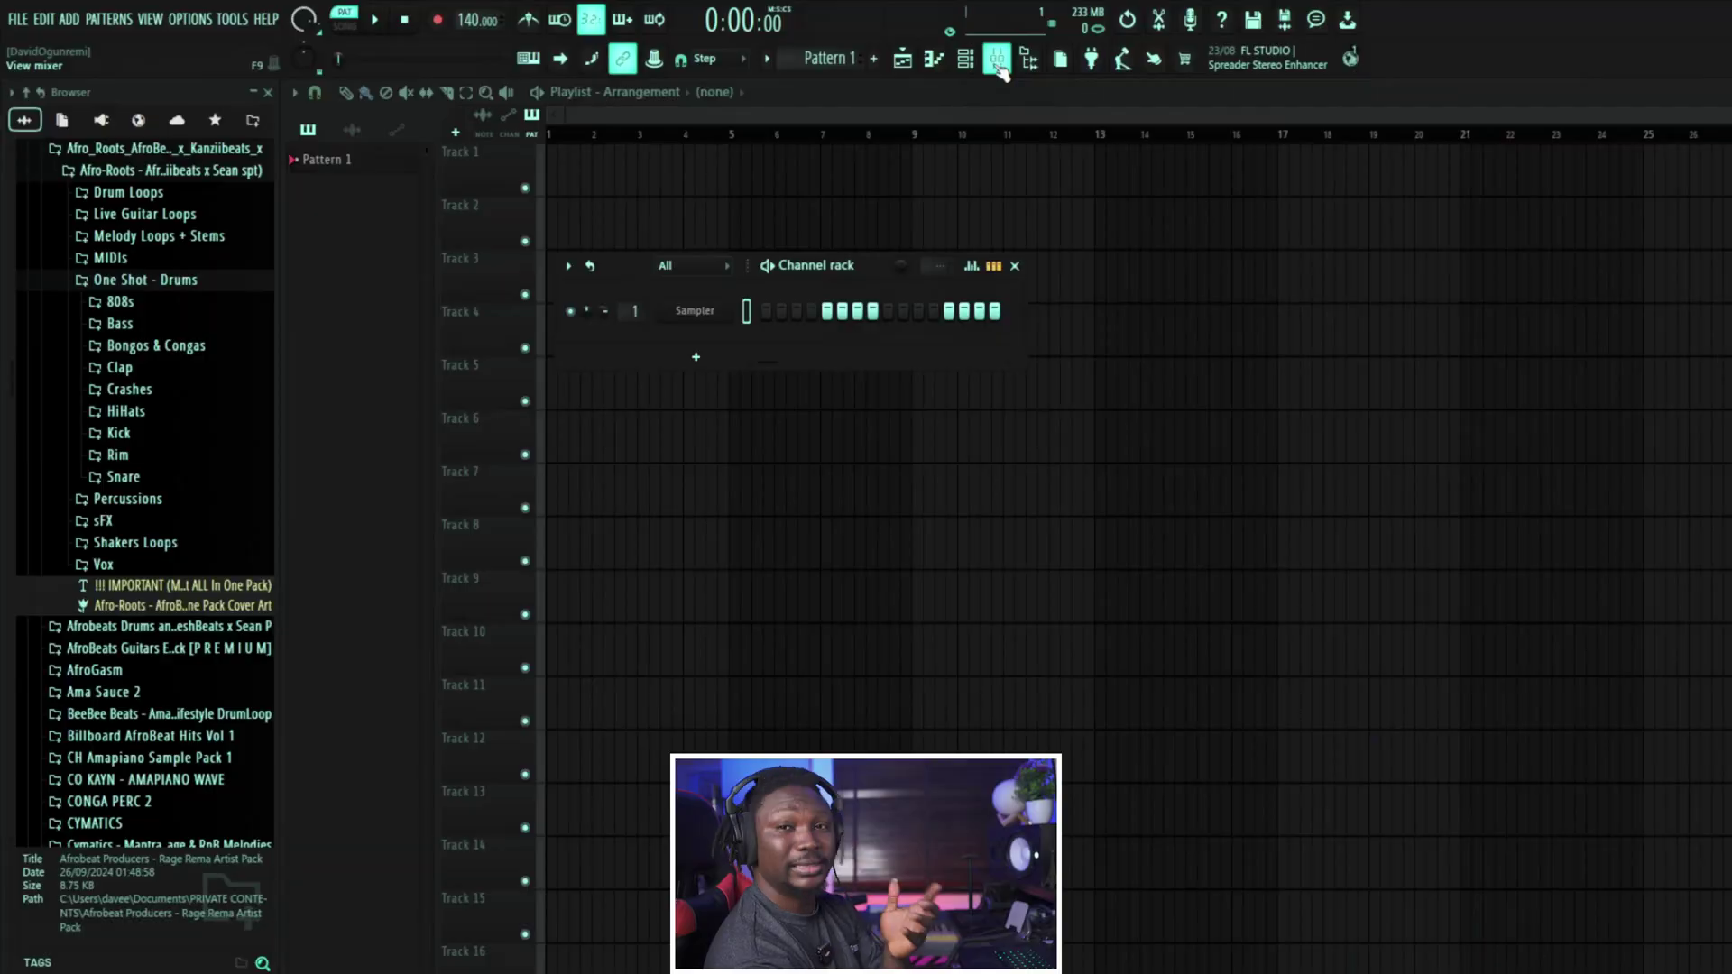
Step: Open the mixer beneath the playlist and toggle the sample browser's visibility
click(997, 63)
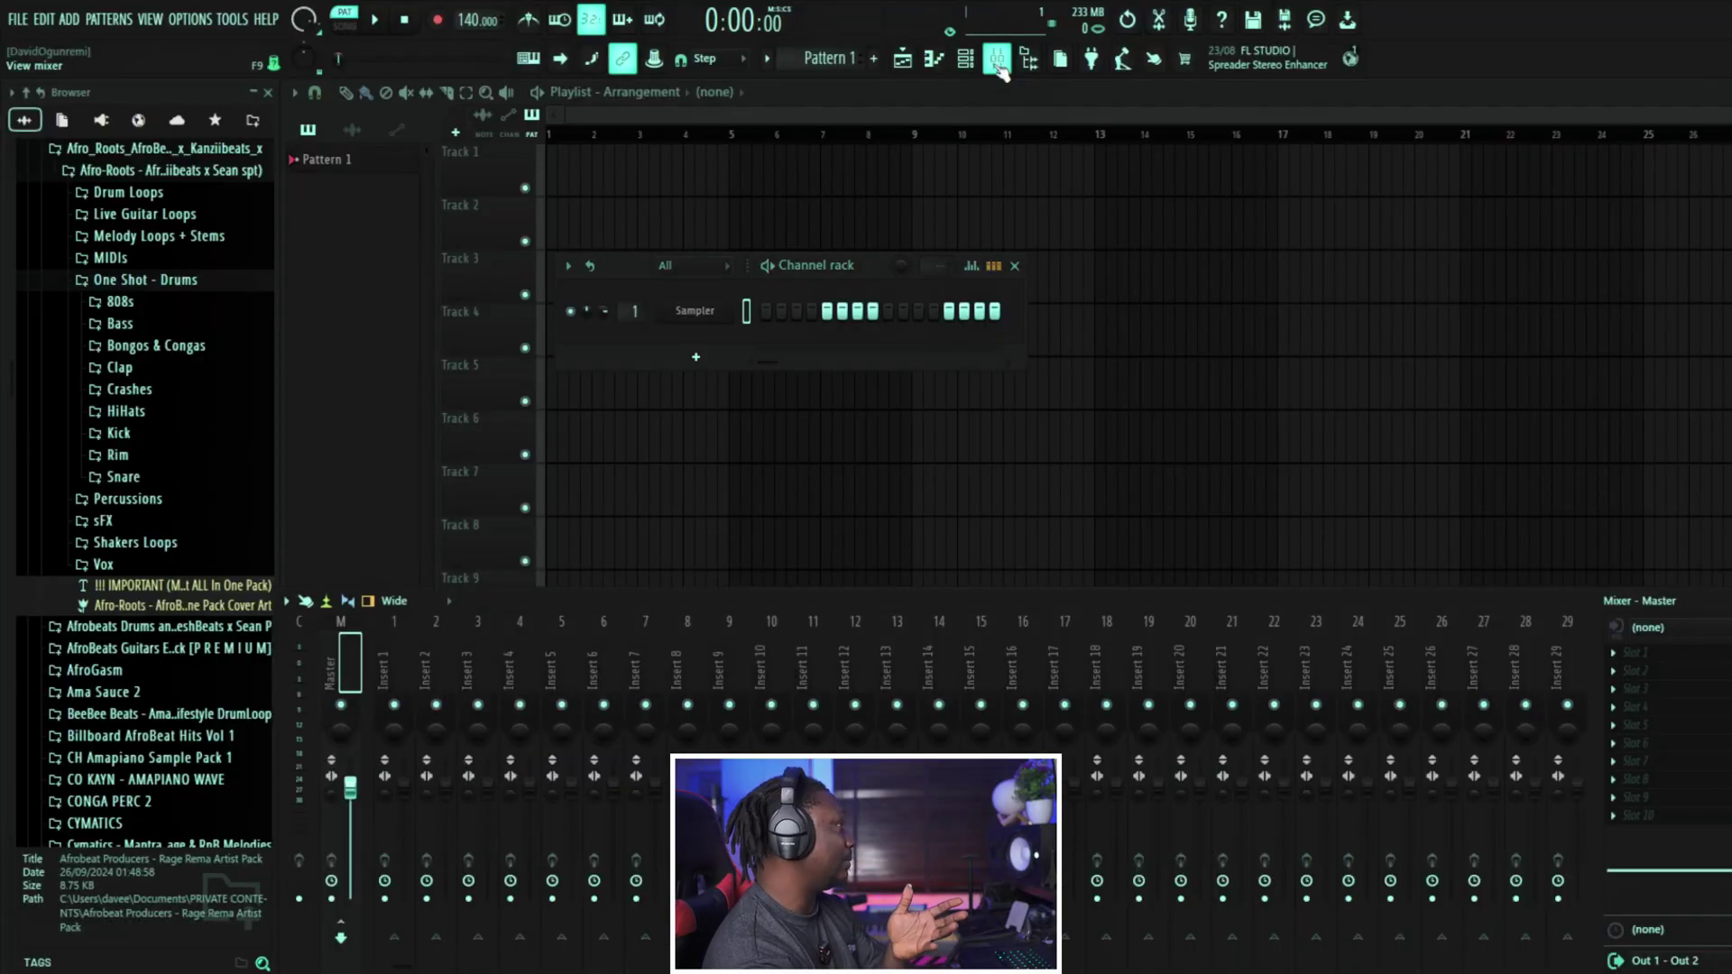
mouse_move(966, 603)
mouse_down()
mouse_move(1021, 549)
mouse_move(997, 554)
mouse_move(989, 604)
mouse_move(974, 597)
mouse_move(1003, 539)
mouse_move(976, 599)
mouse_up()
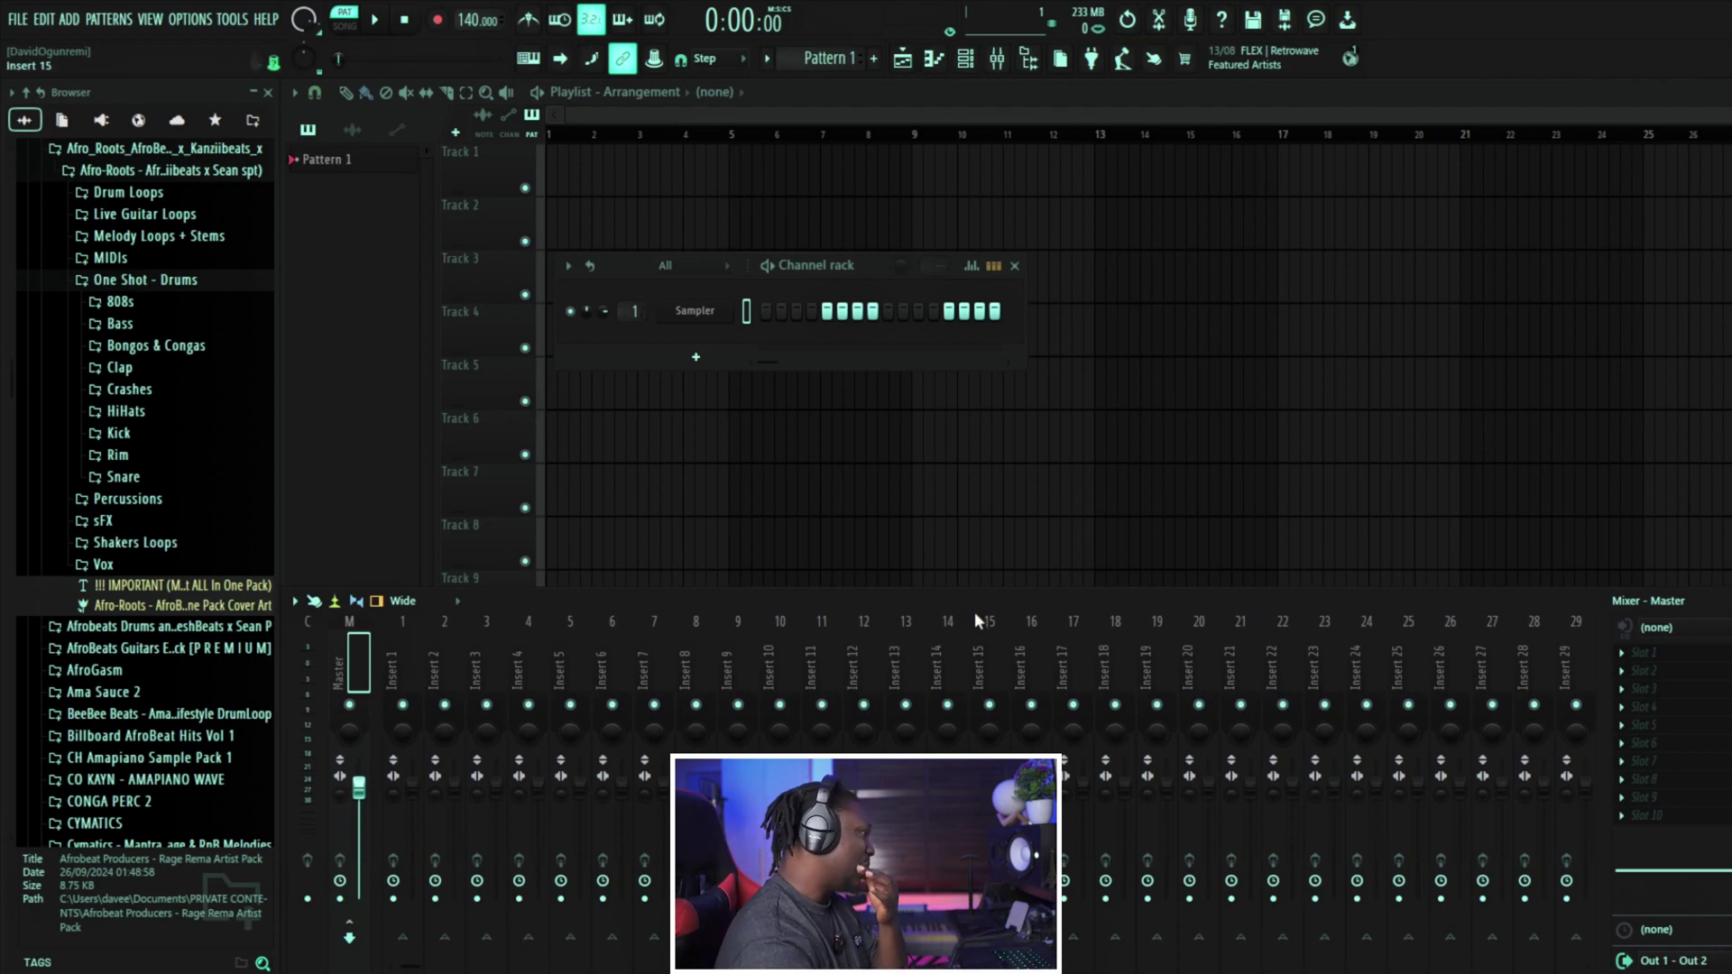
click(1029, 59)
click(1028, 59)
click(1028, 60)
click(1028, 60)
click(1029, 60)
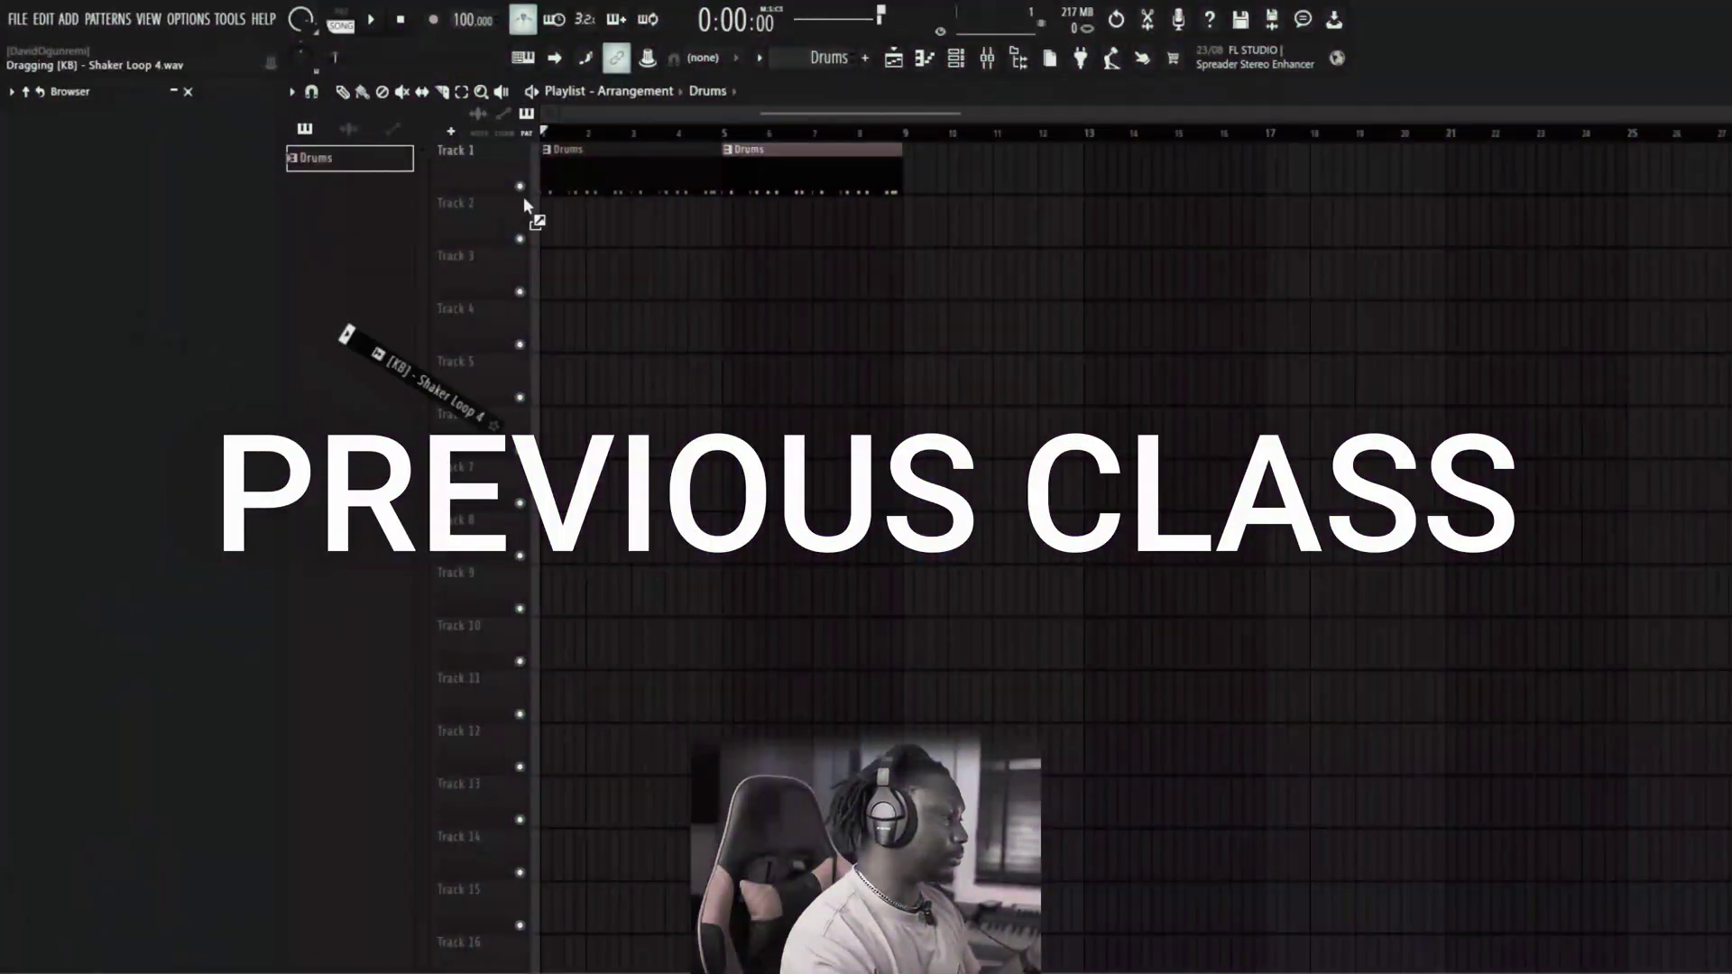
Step: Place the [KB] - Shaker Loop 4 sample at the start of Track 2 and play the arrangement
drag(533, 213, 512, 269)
drag(622, 222, 595, 223)
key(space)
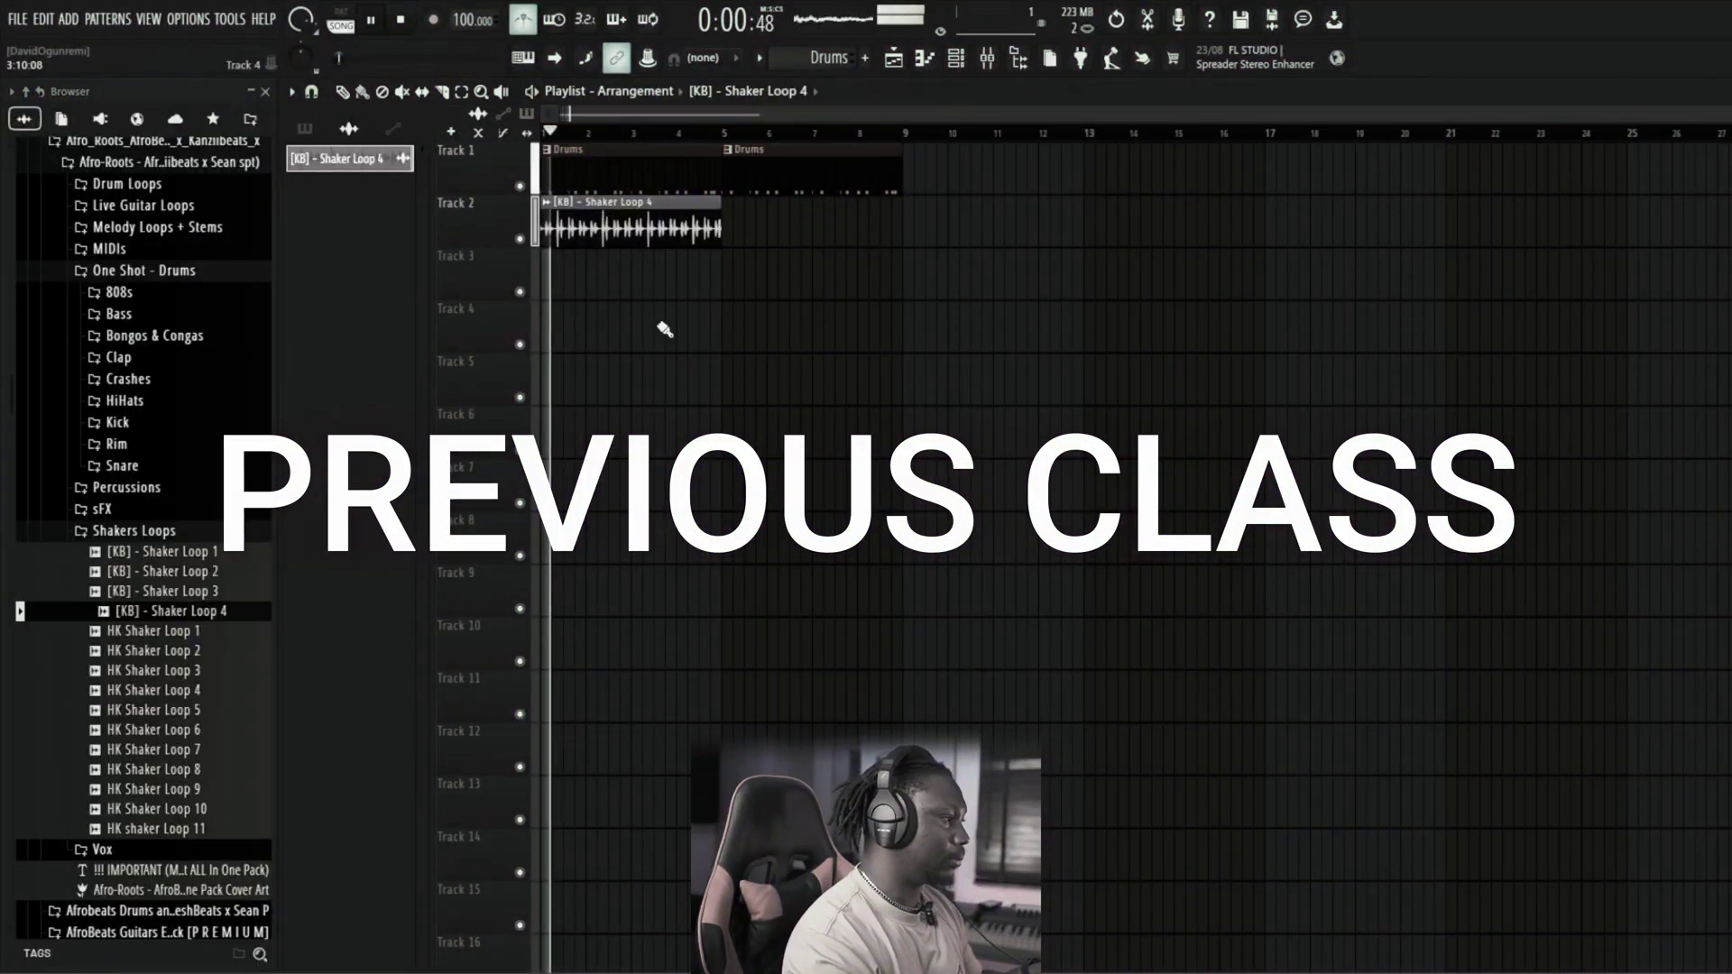
click(725, 227)
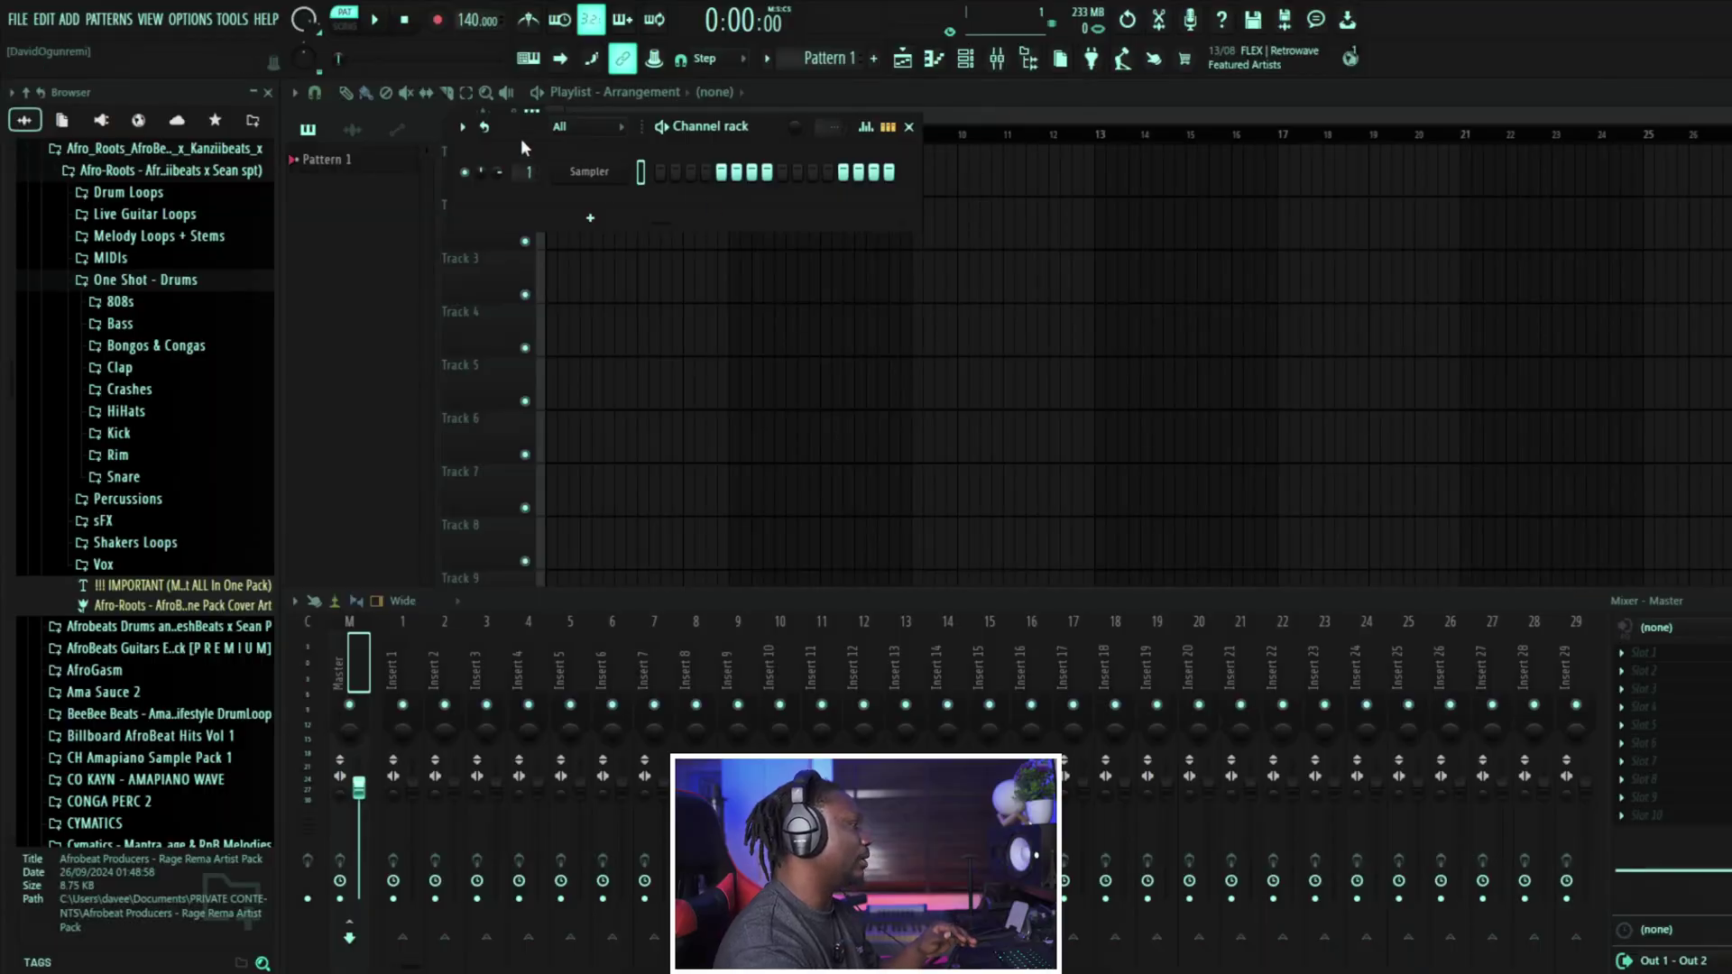
Step: Expand the Shakers Loops folder in place of One Shot - Drums and put [KB] - Shaker Loop 1 at the start of Track 1
drag(521, 138, 397, 113)
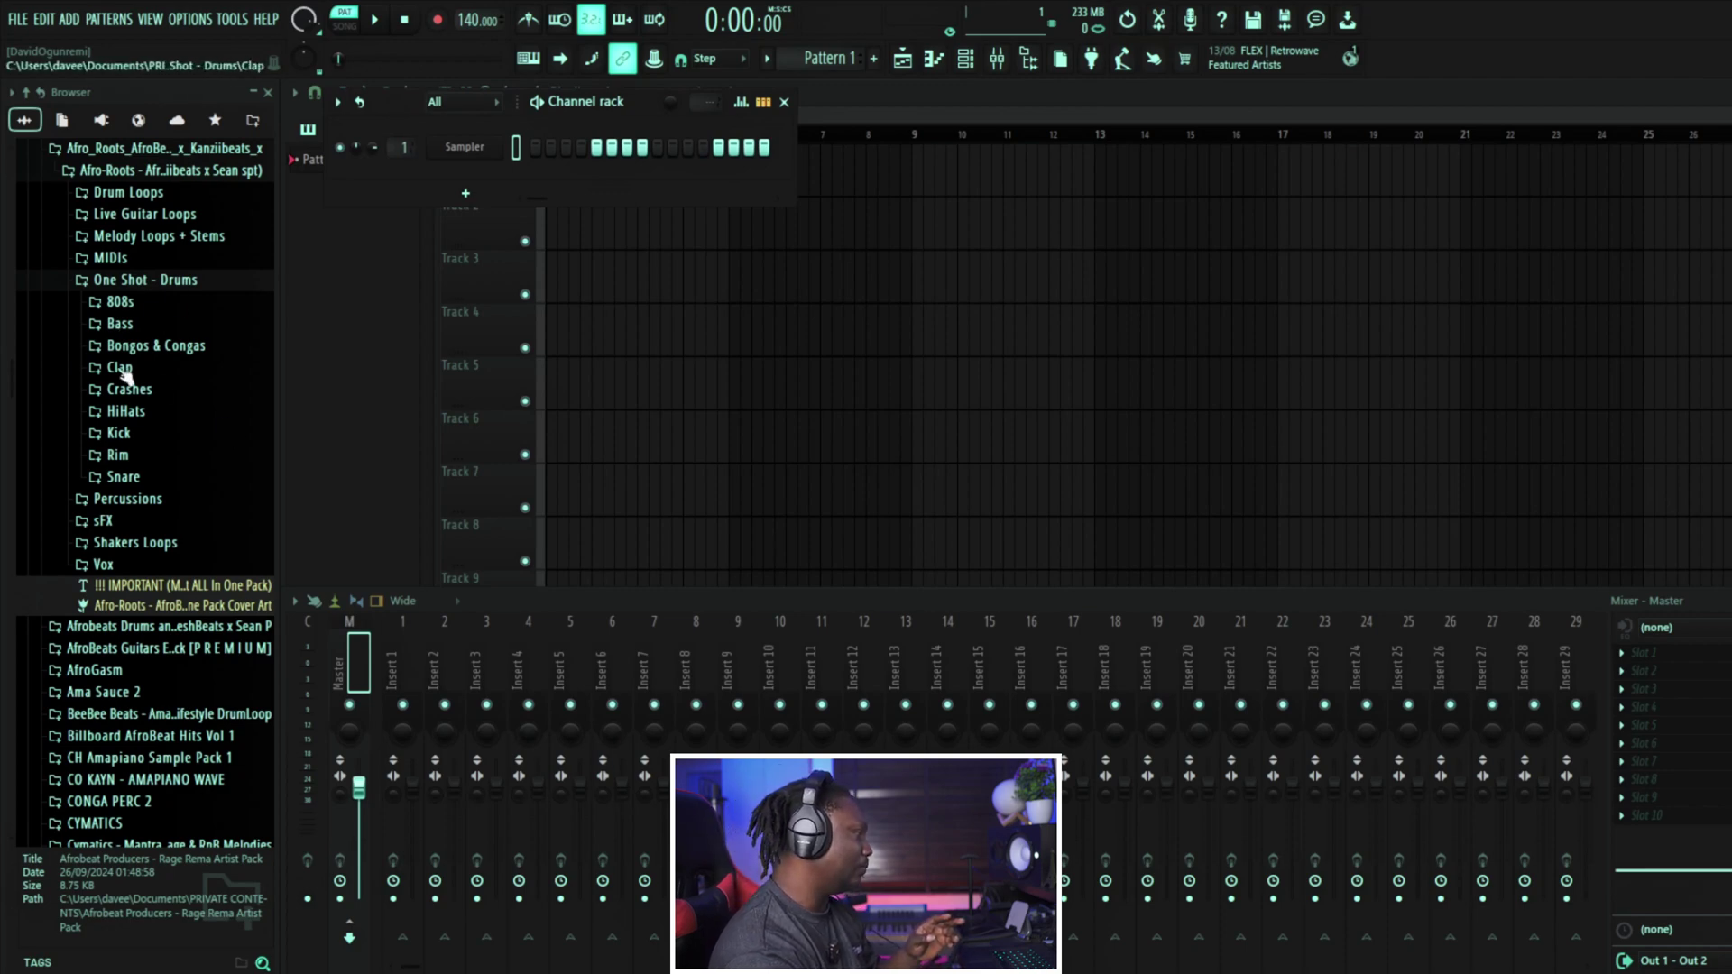
click(149, 280)
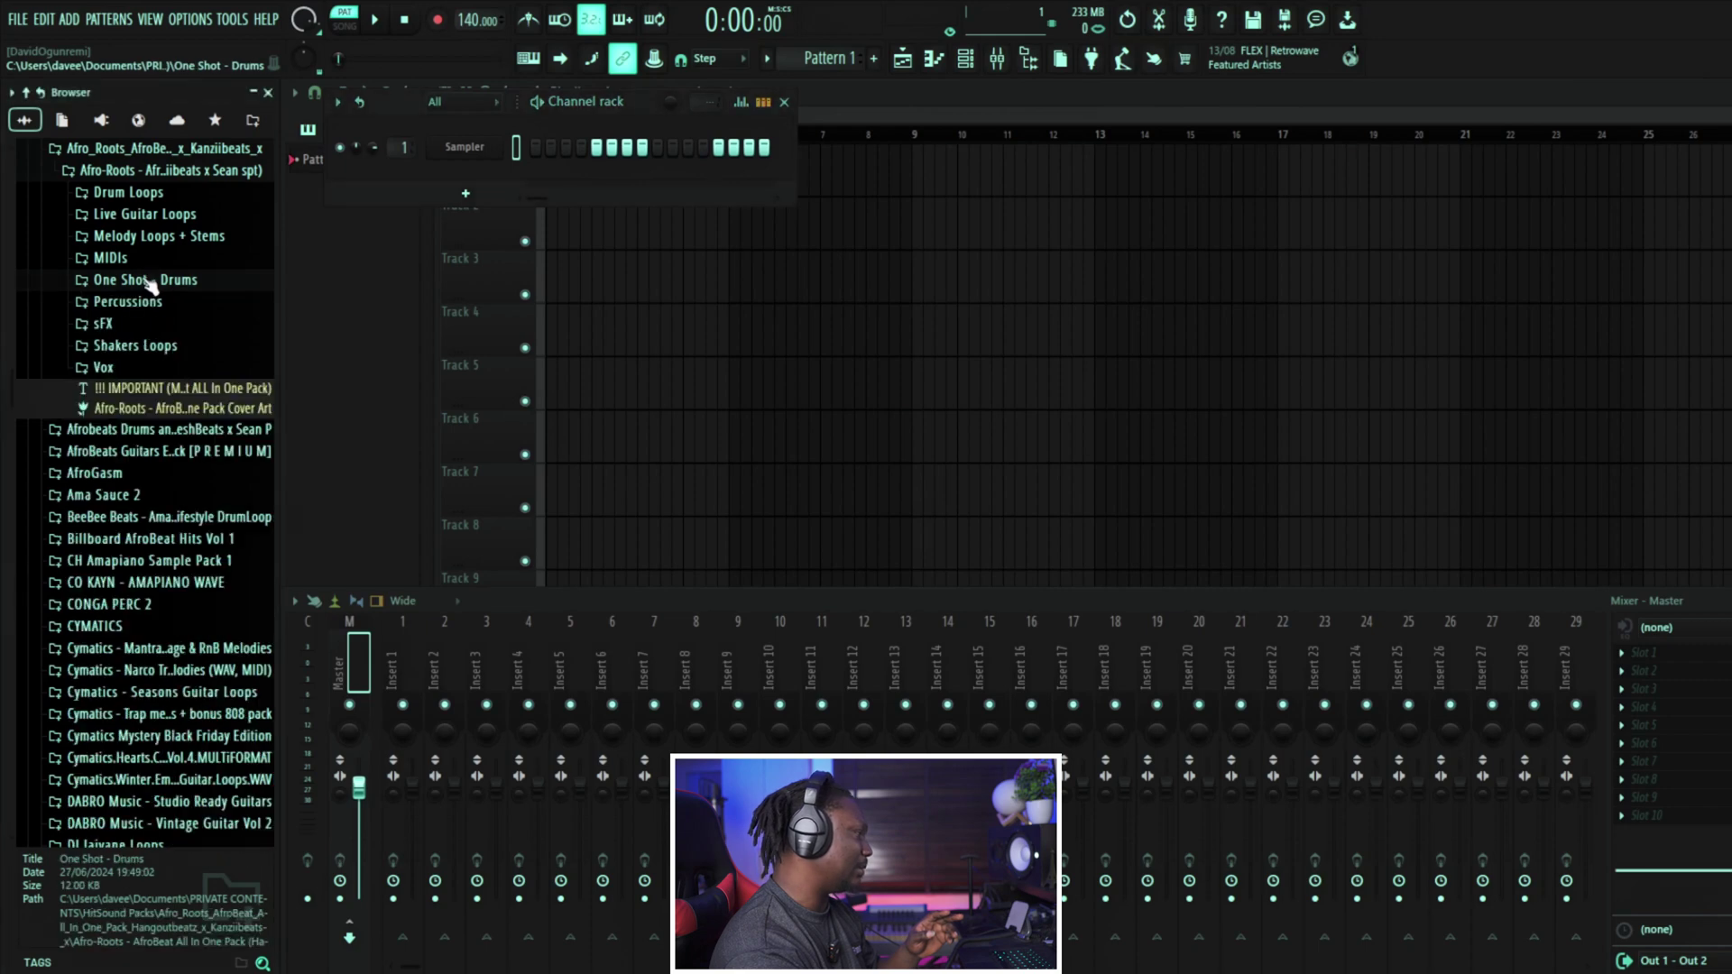
click(136, 346)
drag(143, 366, 611, 145)
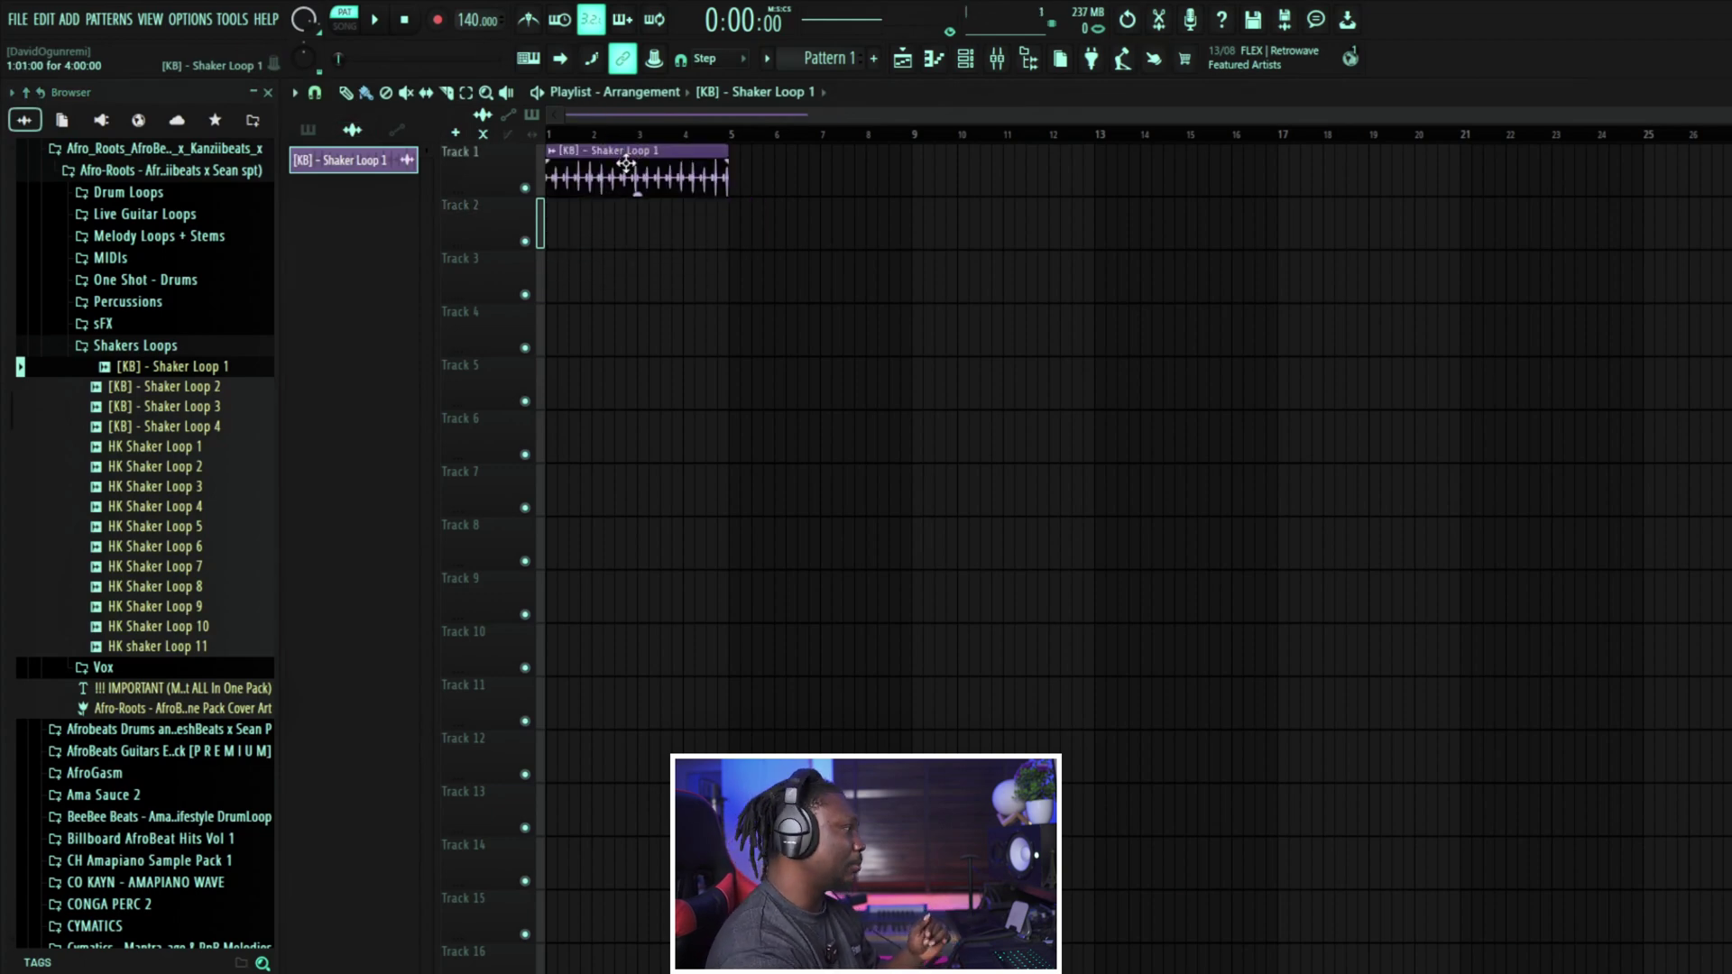
Step: Open the file settings and start choosing a folder for the second browser extra search folder slot
click(194, 19)
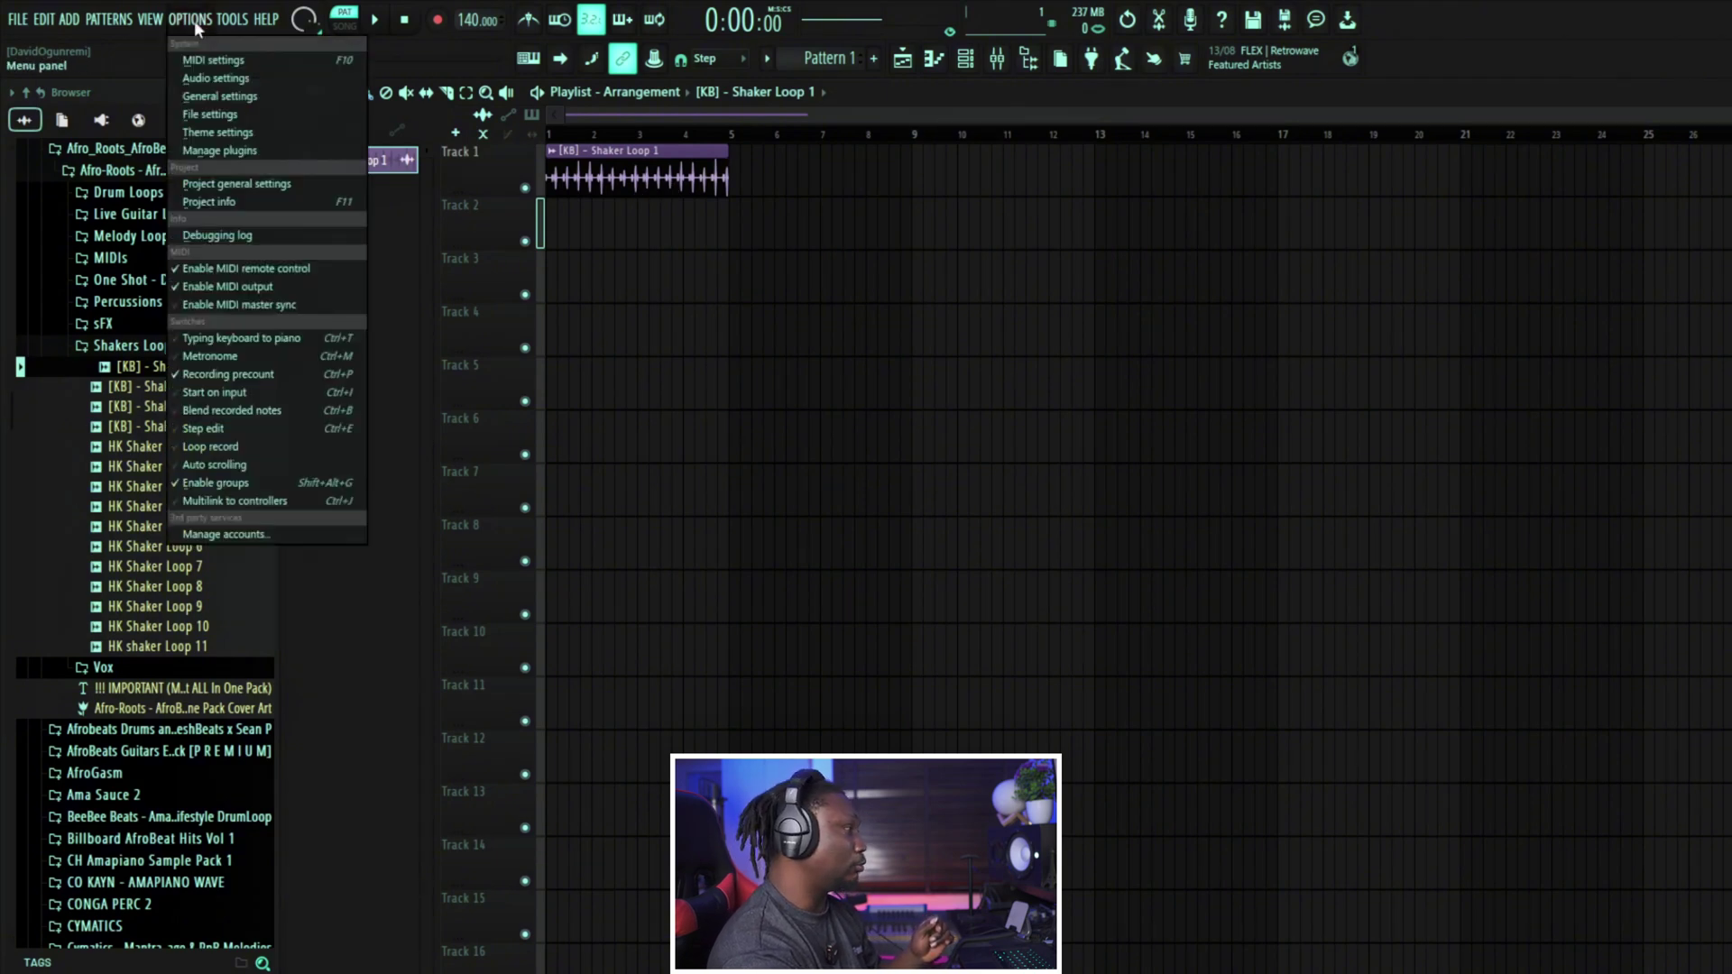
click(226, 115)
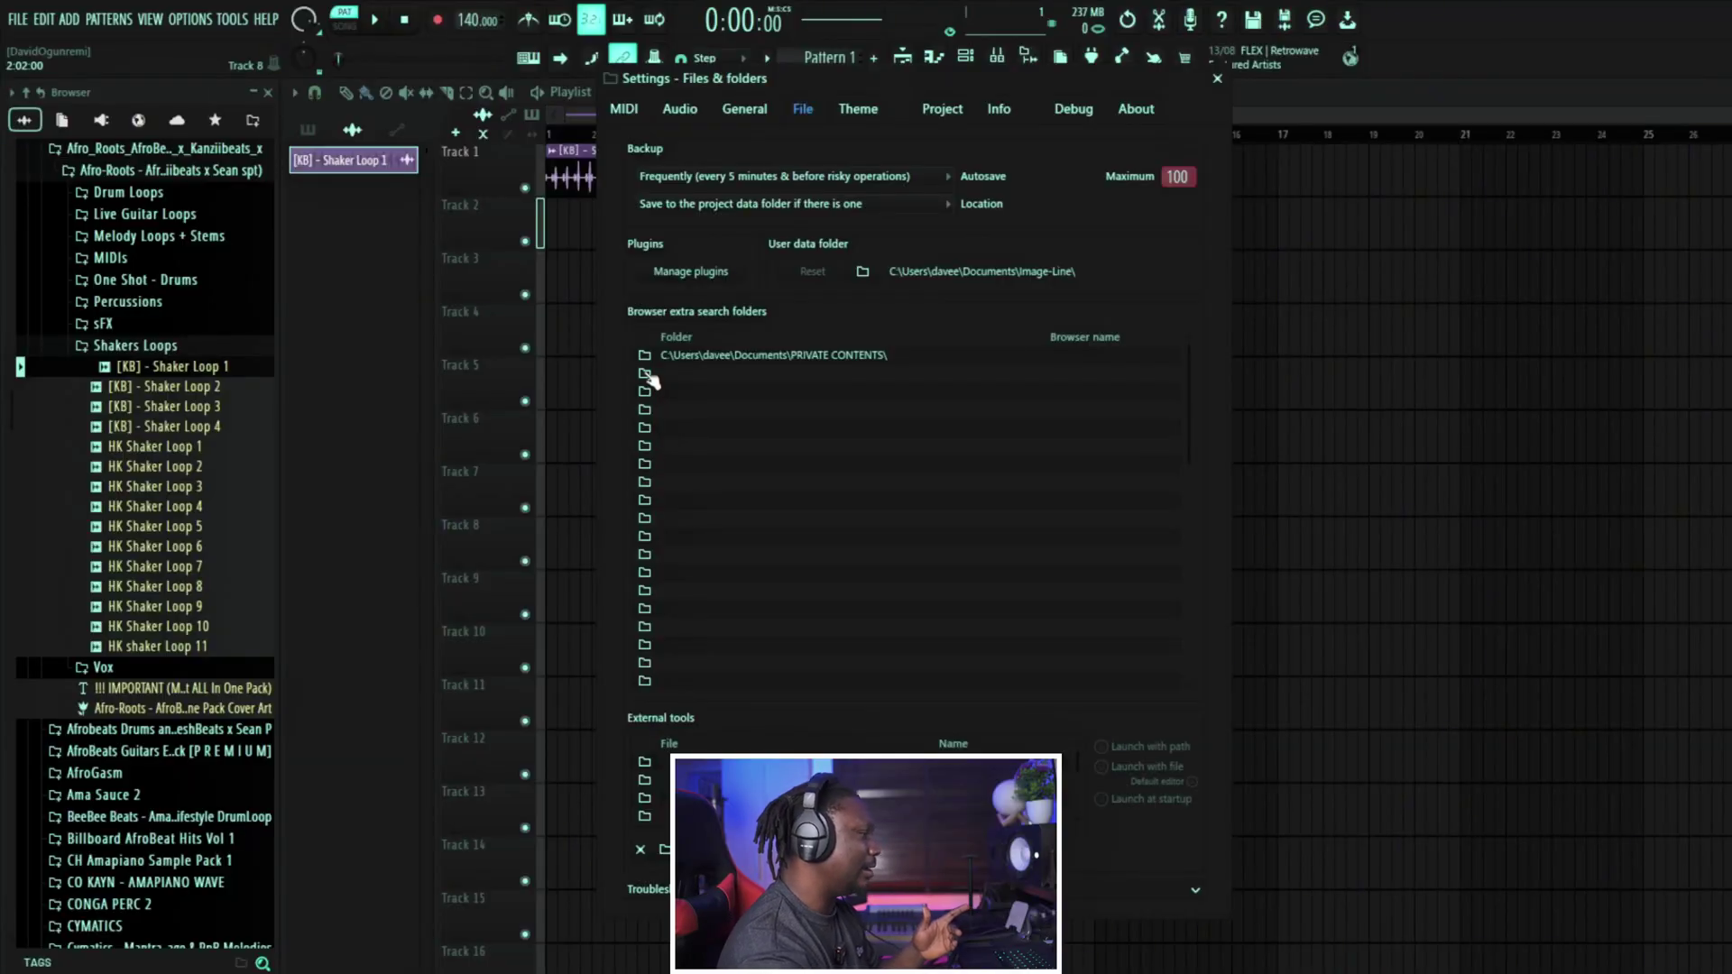
click(644, 371)
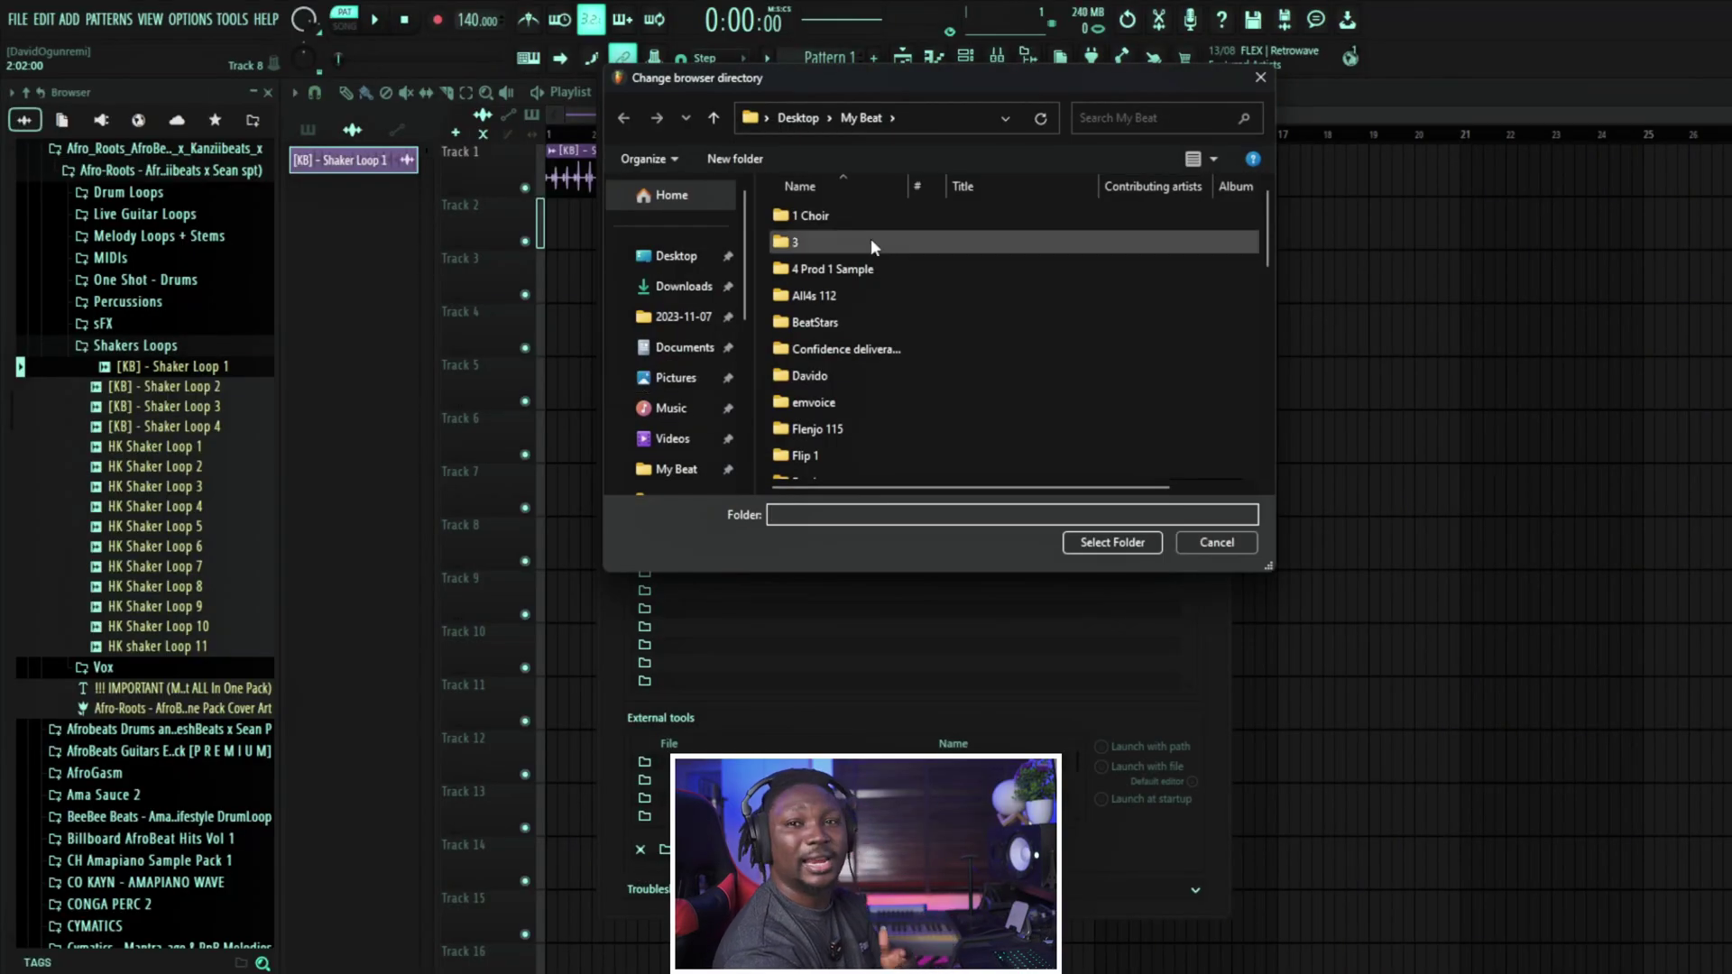
scroll(826, 307, down, 2)
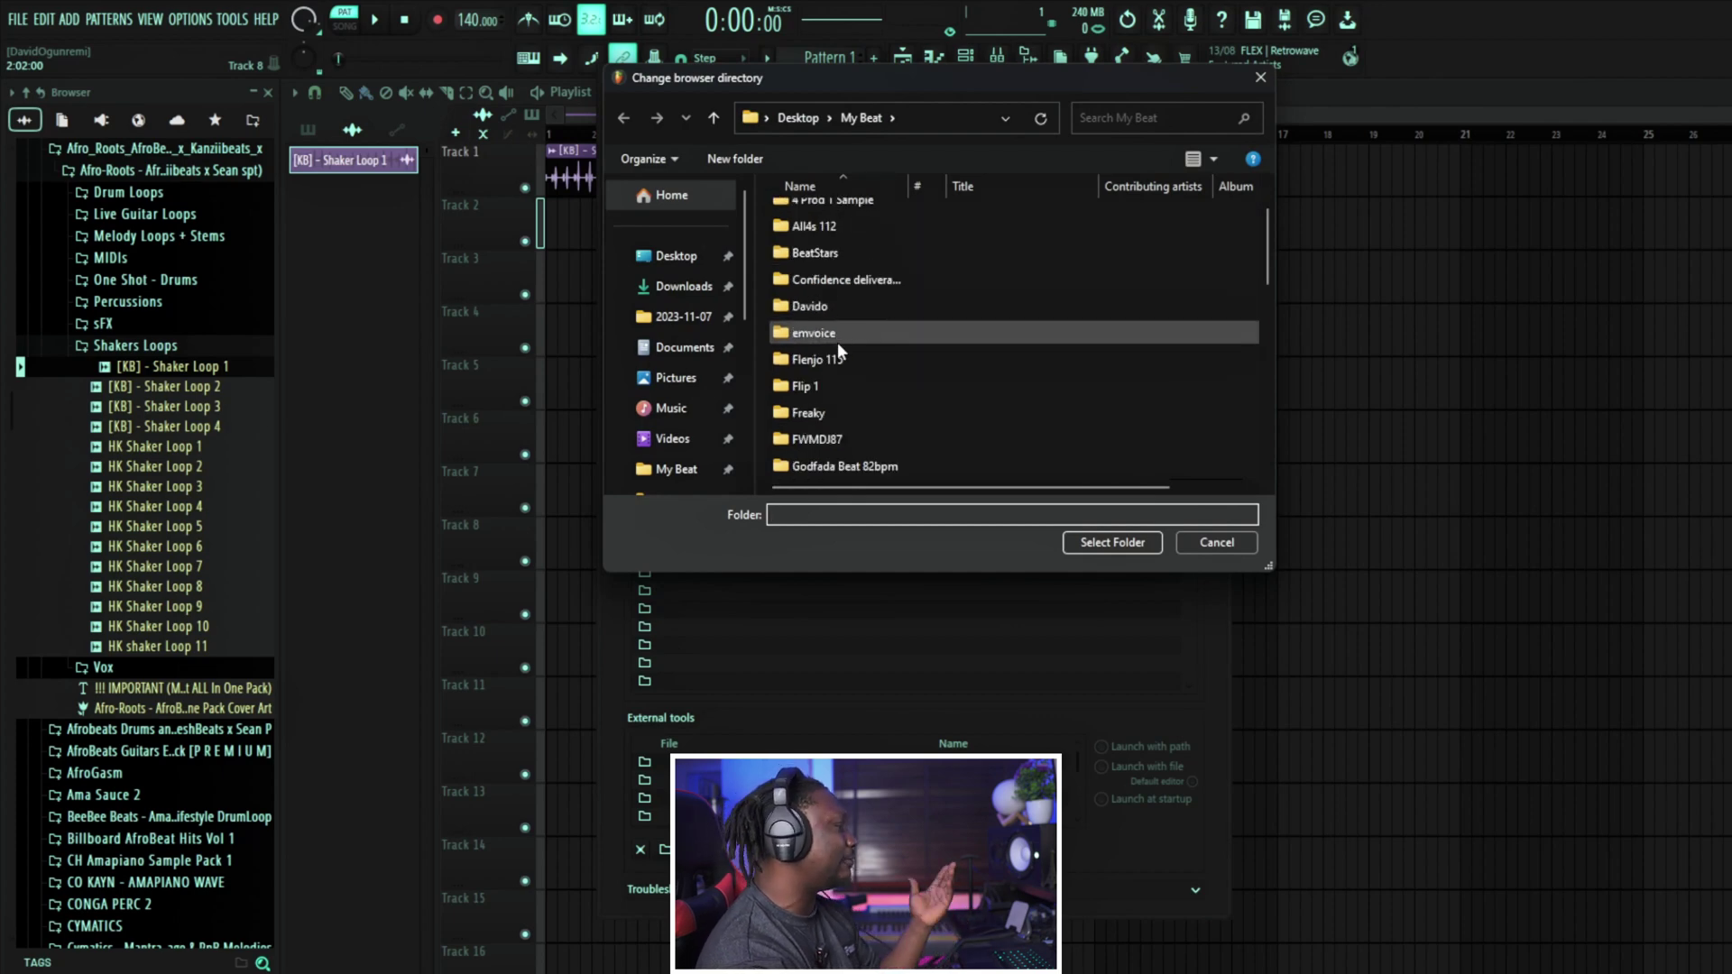
scroll(836, 338, up, 3)
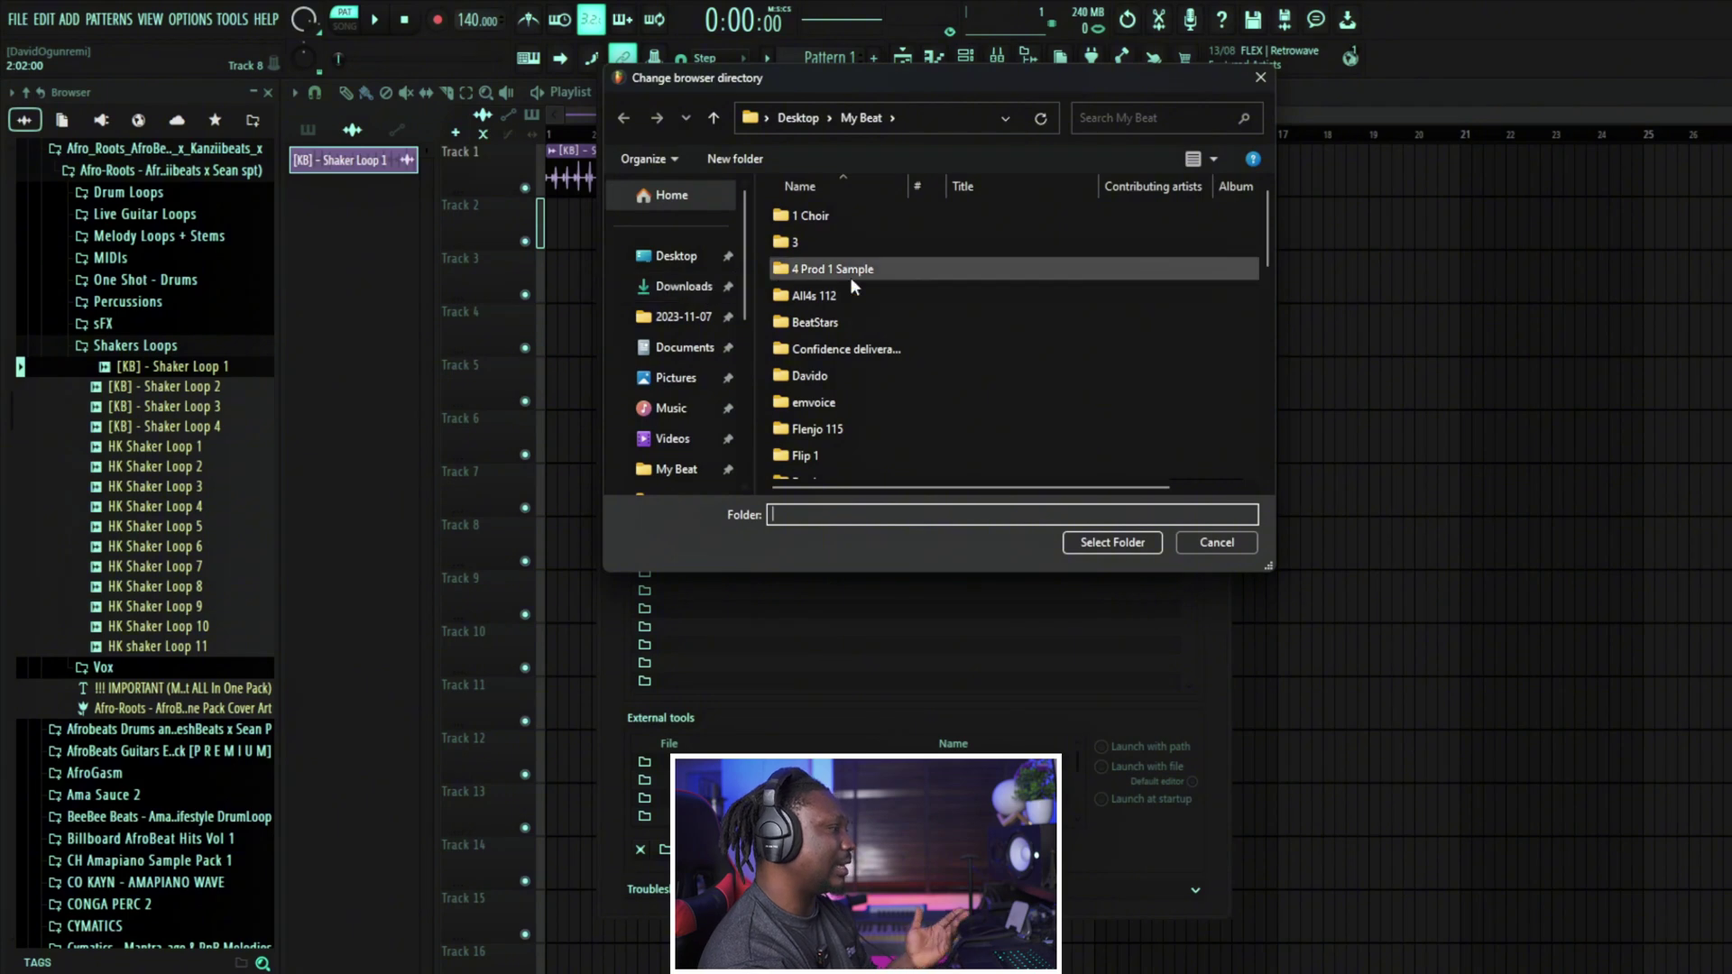
Step: Browse to the PRIVATE CONTENTS folder in Documents, look through its subfolders and cancel the folder selection
click(685, 346)
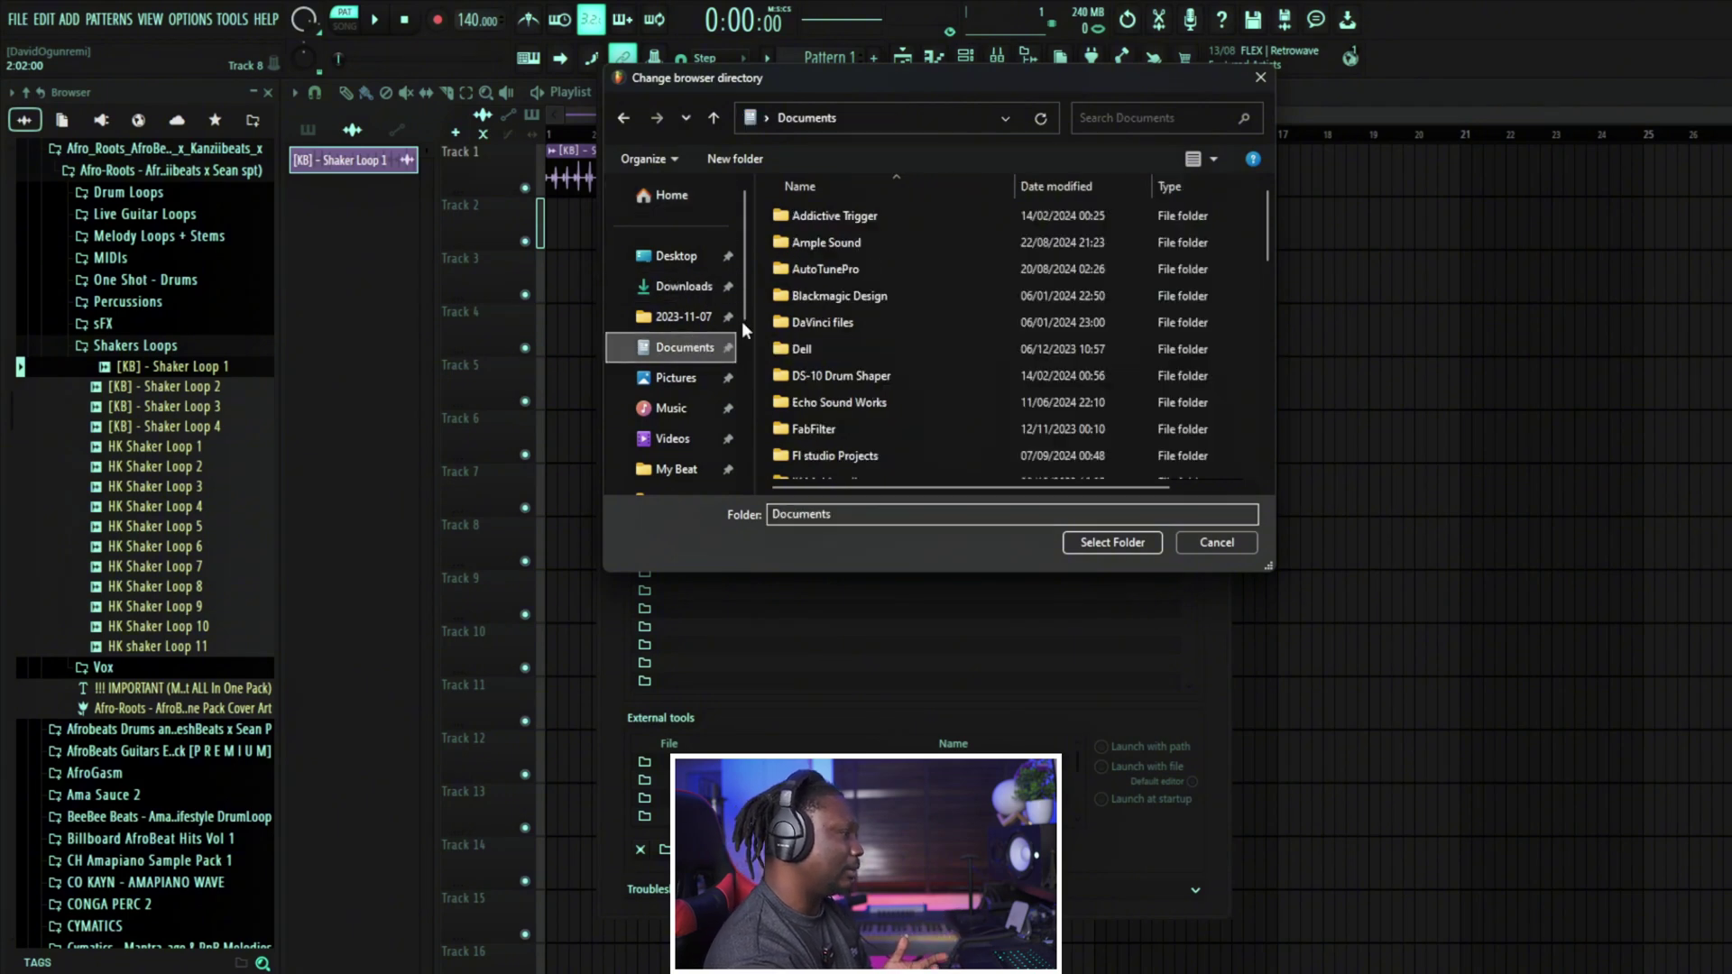
scroll(819, 271, down, 5)
scroll(839, 424, up, 2)
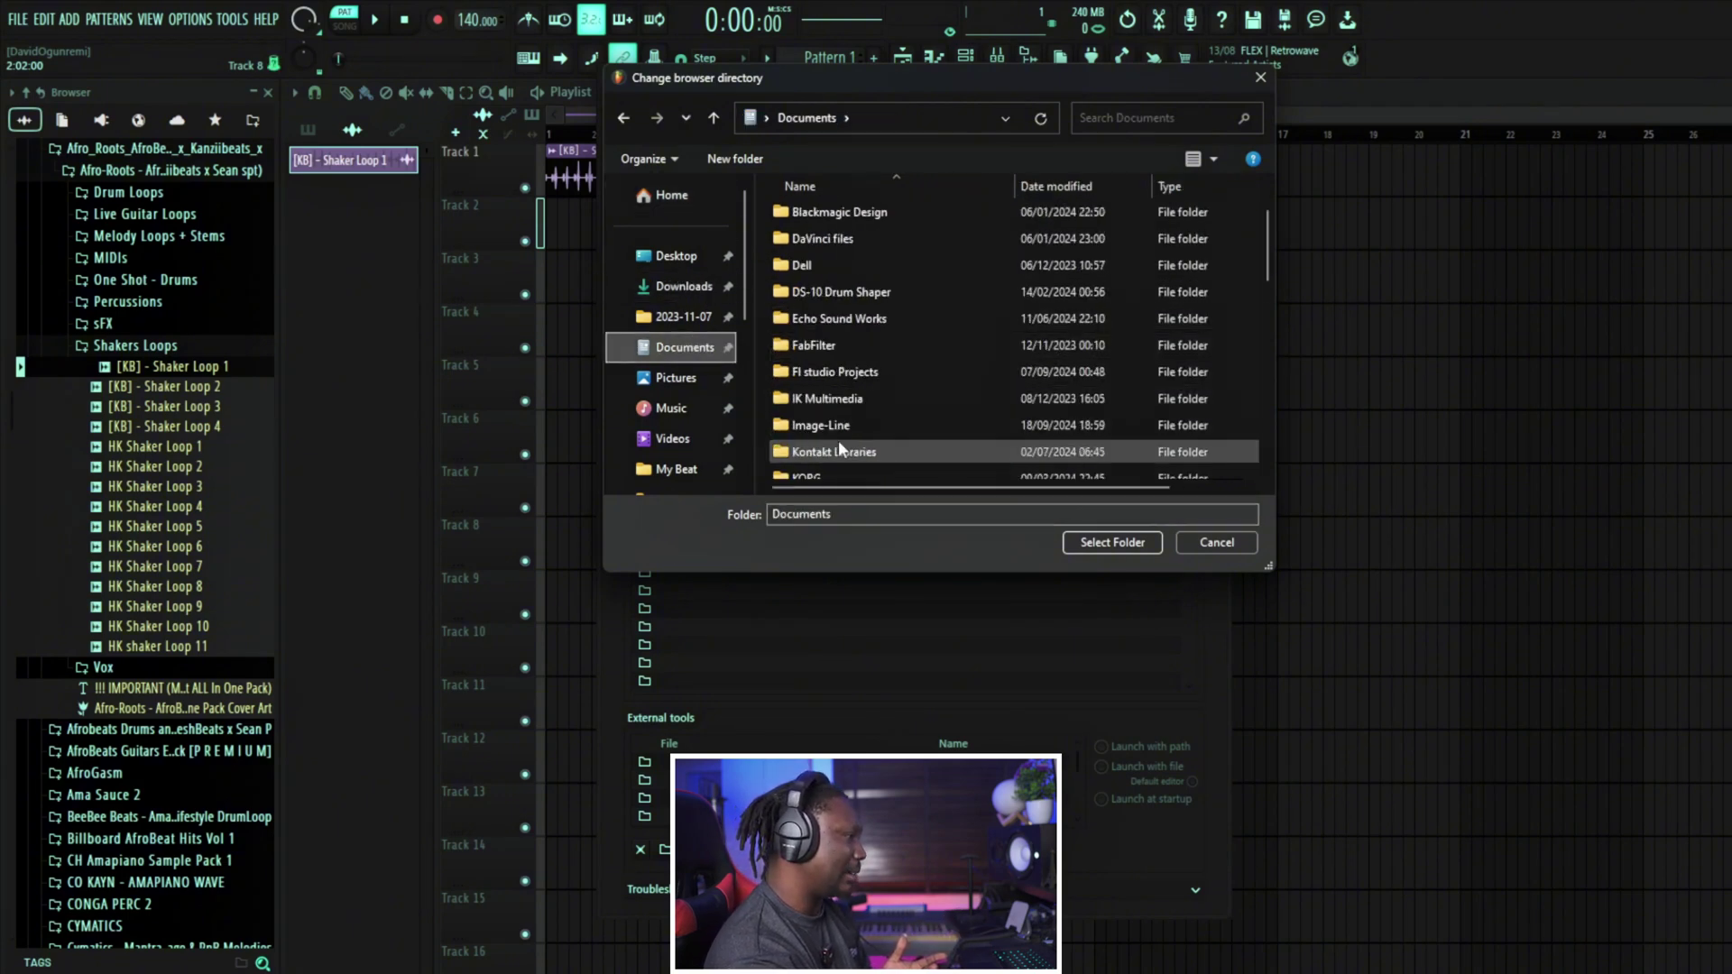
scroll(857, 267, down, 1)
scroll(863, 314, down, 2)
click(843, 439)
double_click(842, 438)
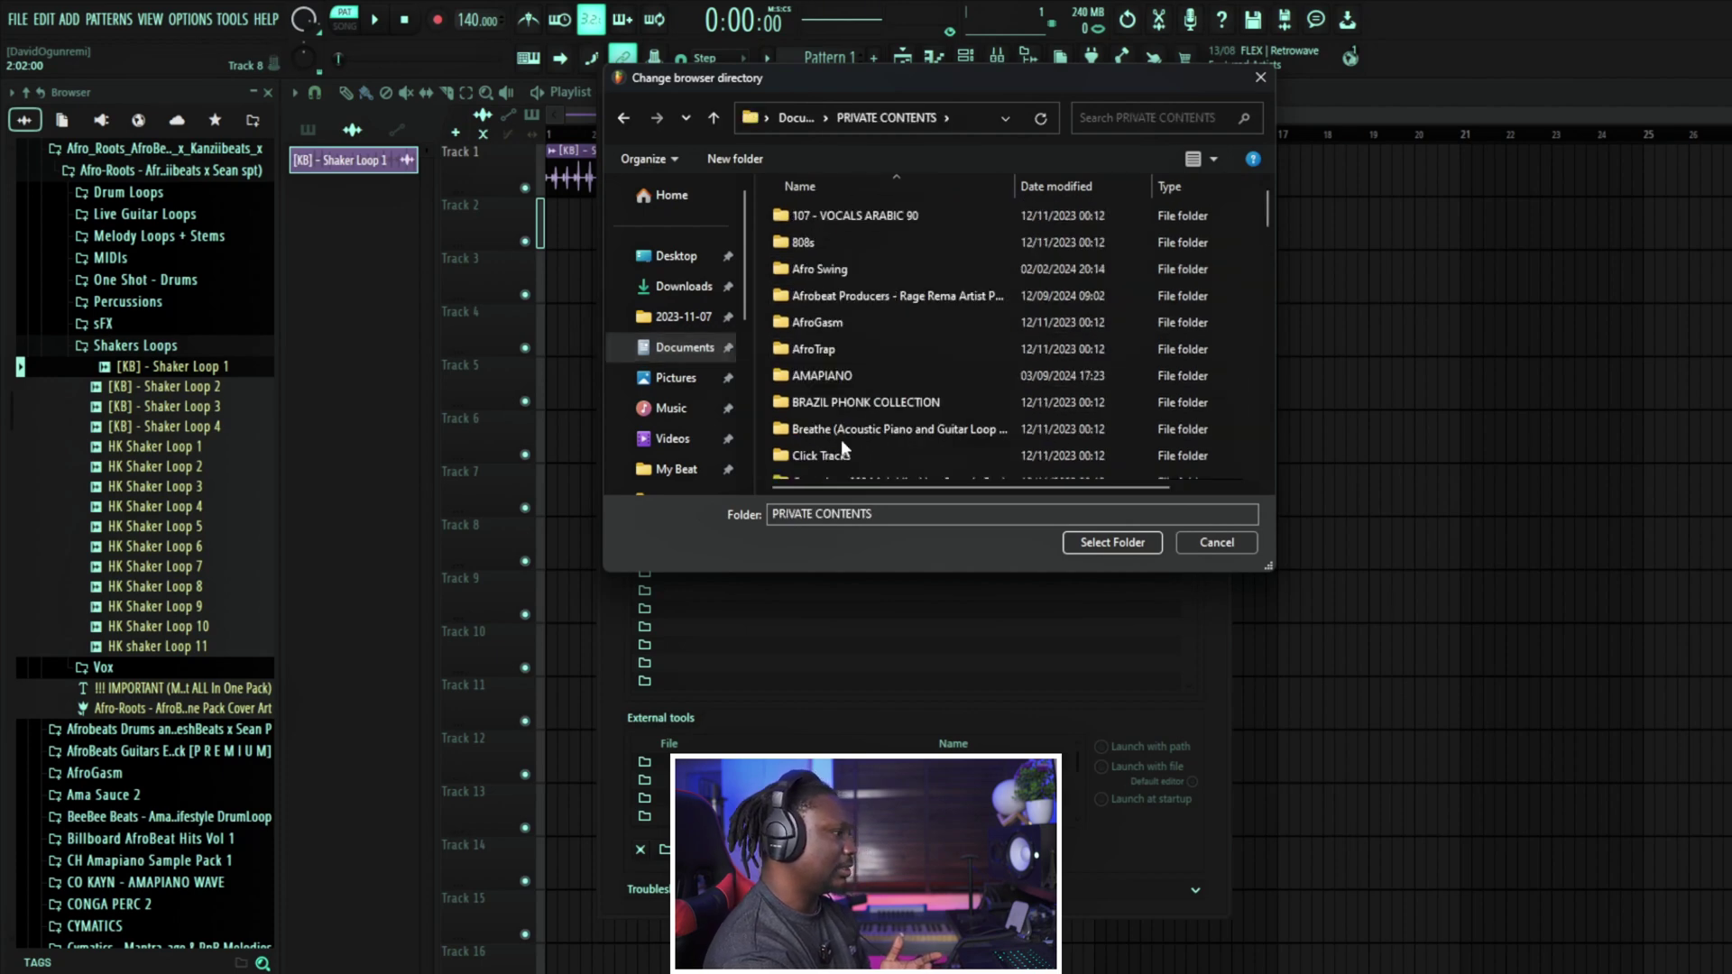
scroll(847, 312, down, 5)
scroll(861, 338, down, 3)
scroll(864, 359, up, 10)
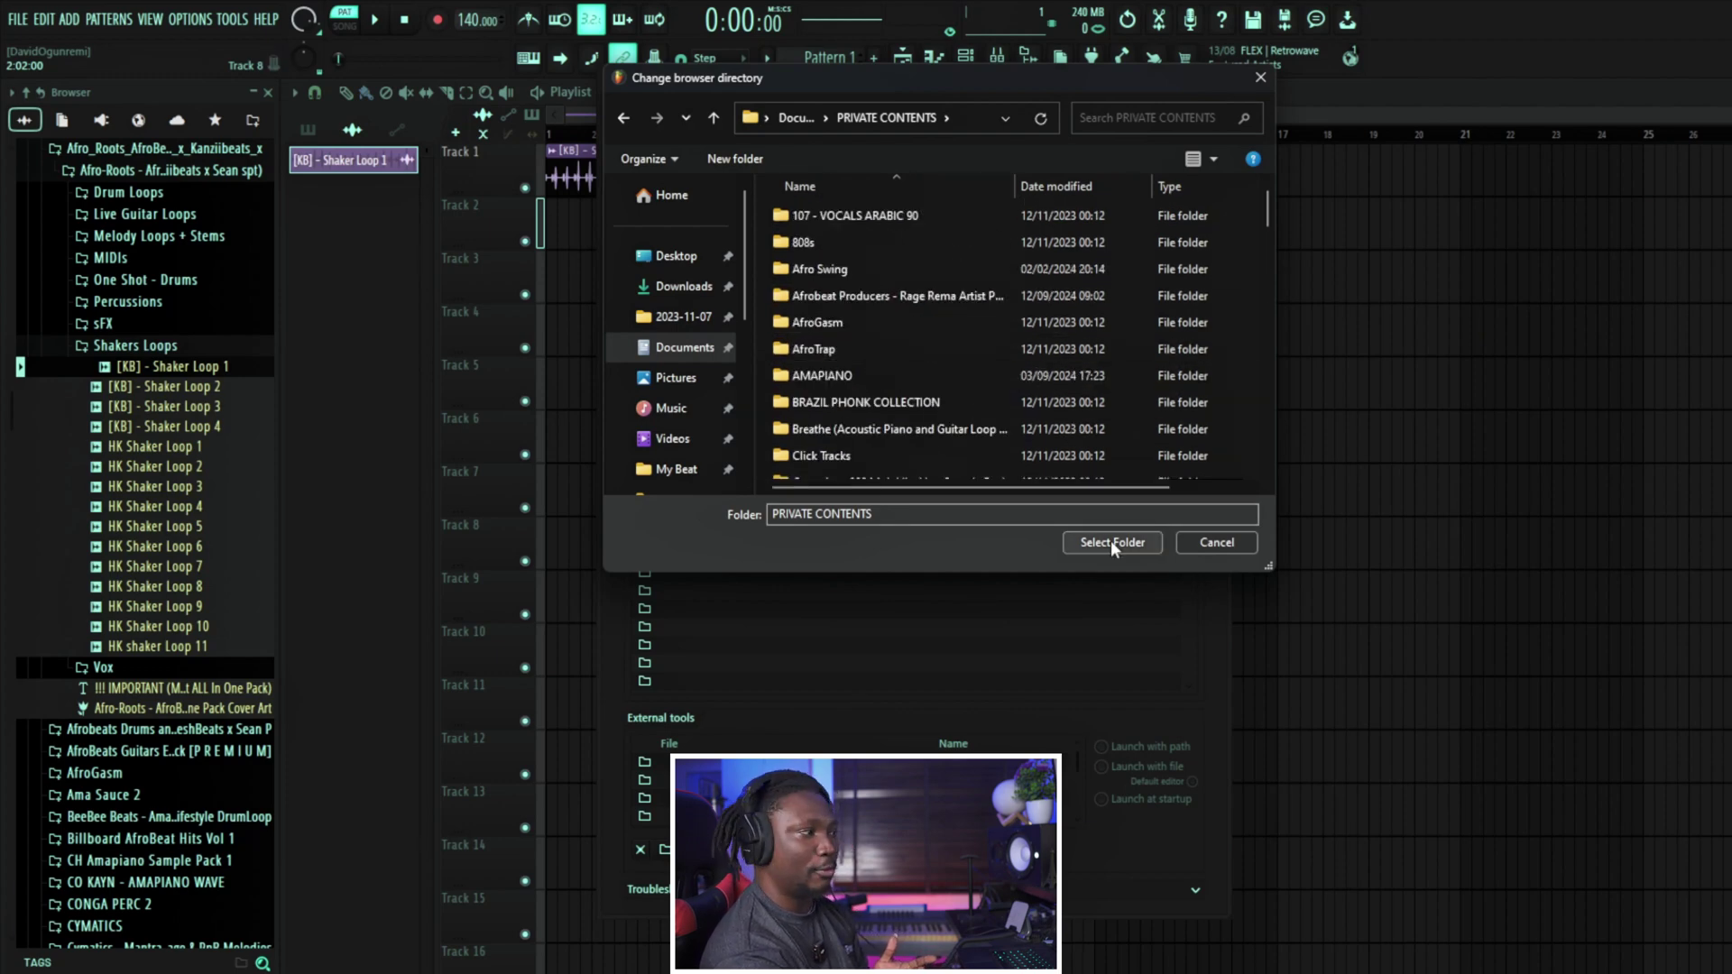
click(1217, 542)
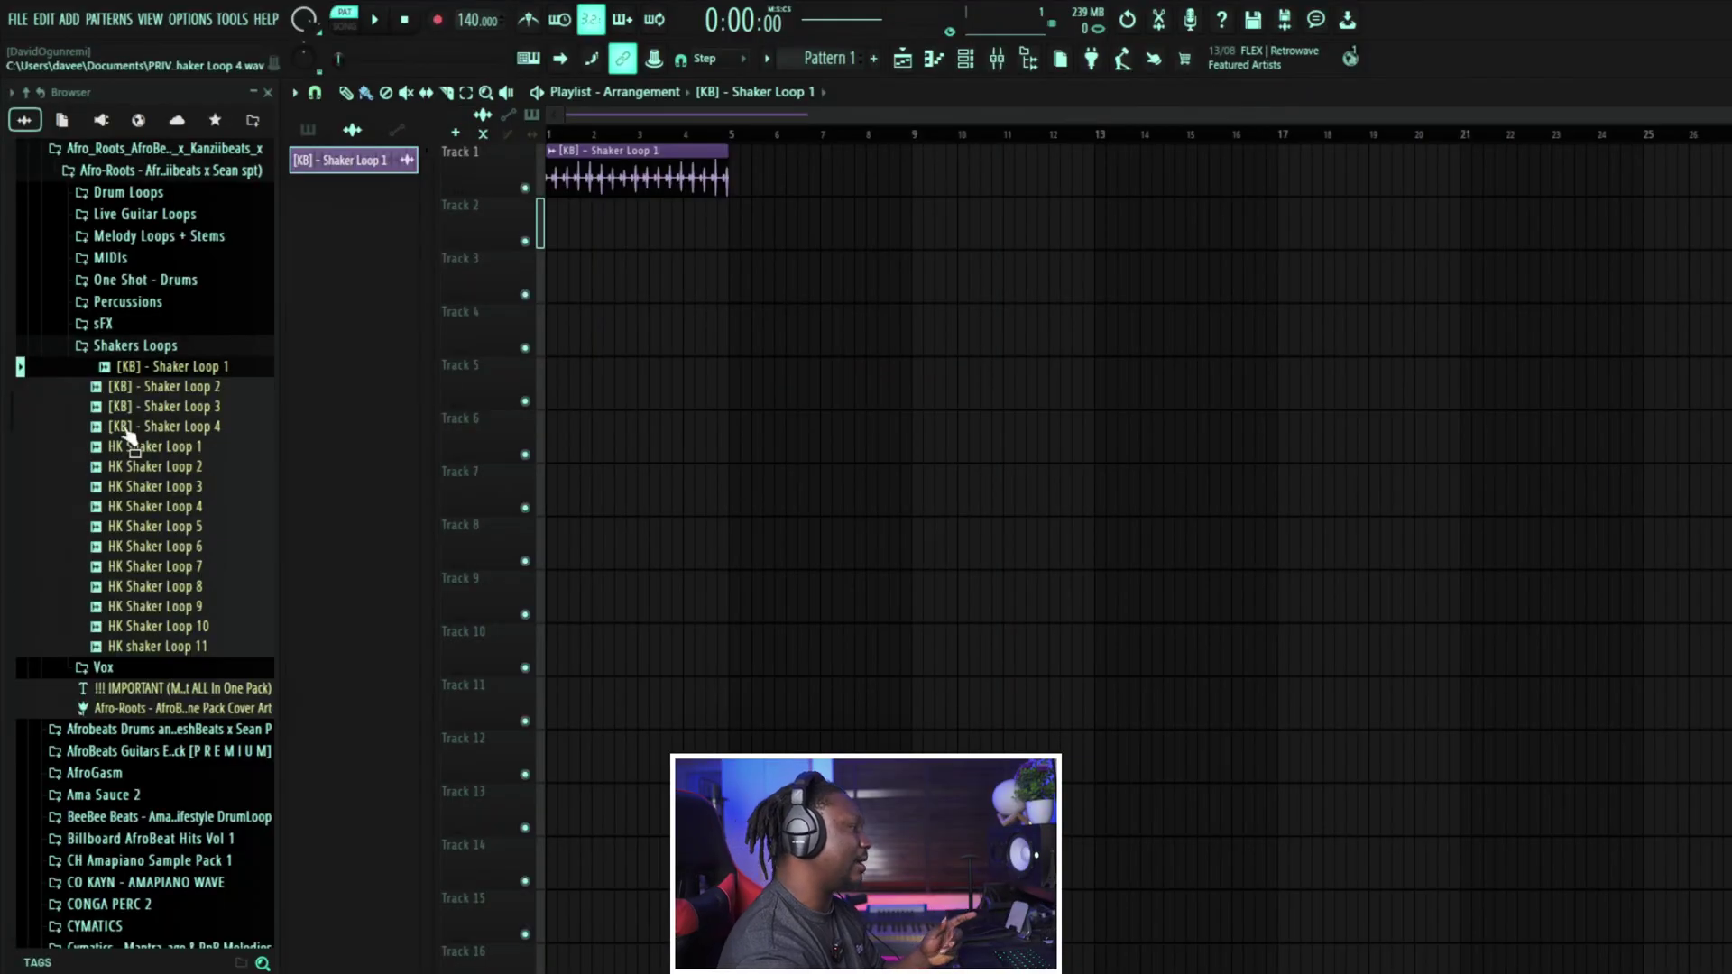
Step: Audition [KB] - Shaker Loop 2 and Shaker Loop 3, and collapse the Shakers Loops folder
click(174, 388)
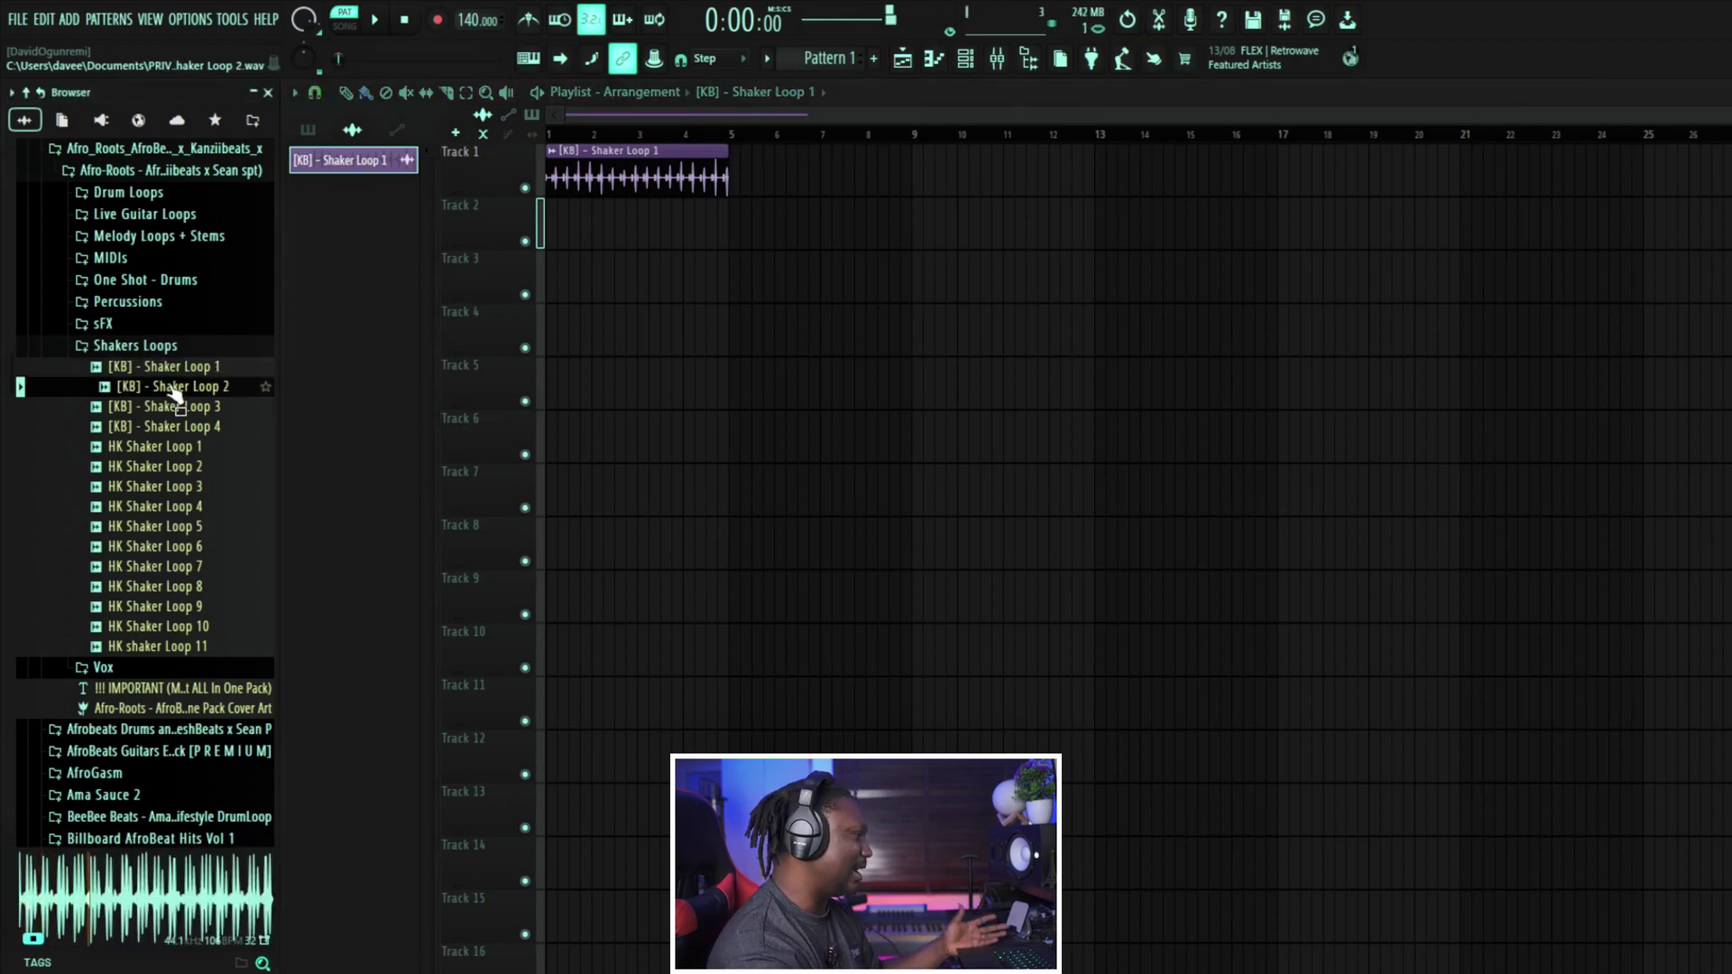
click(174, 406)
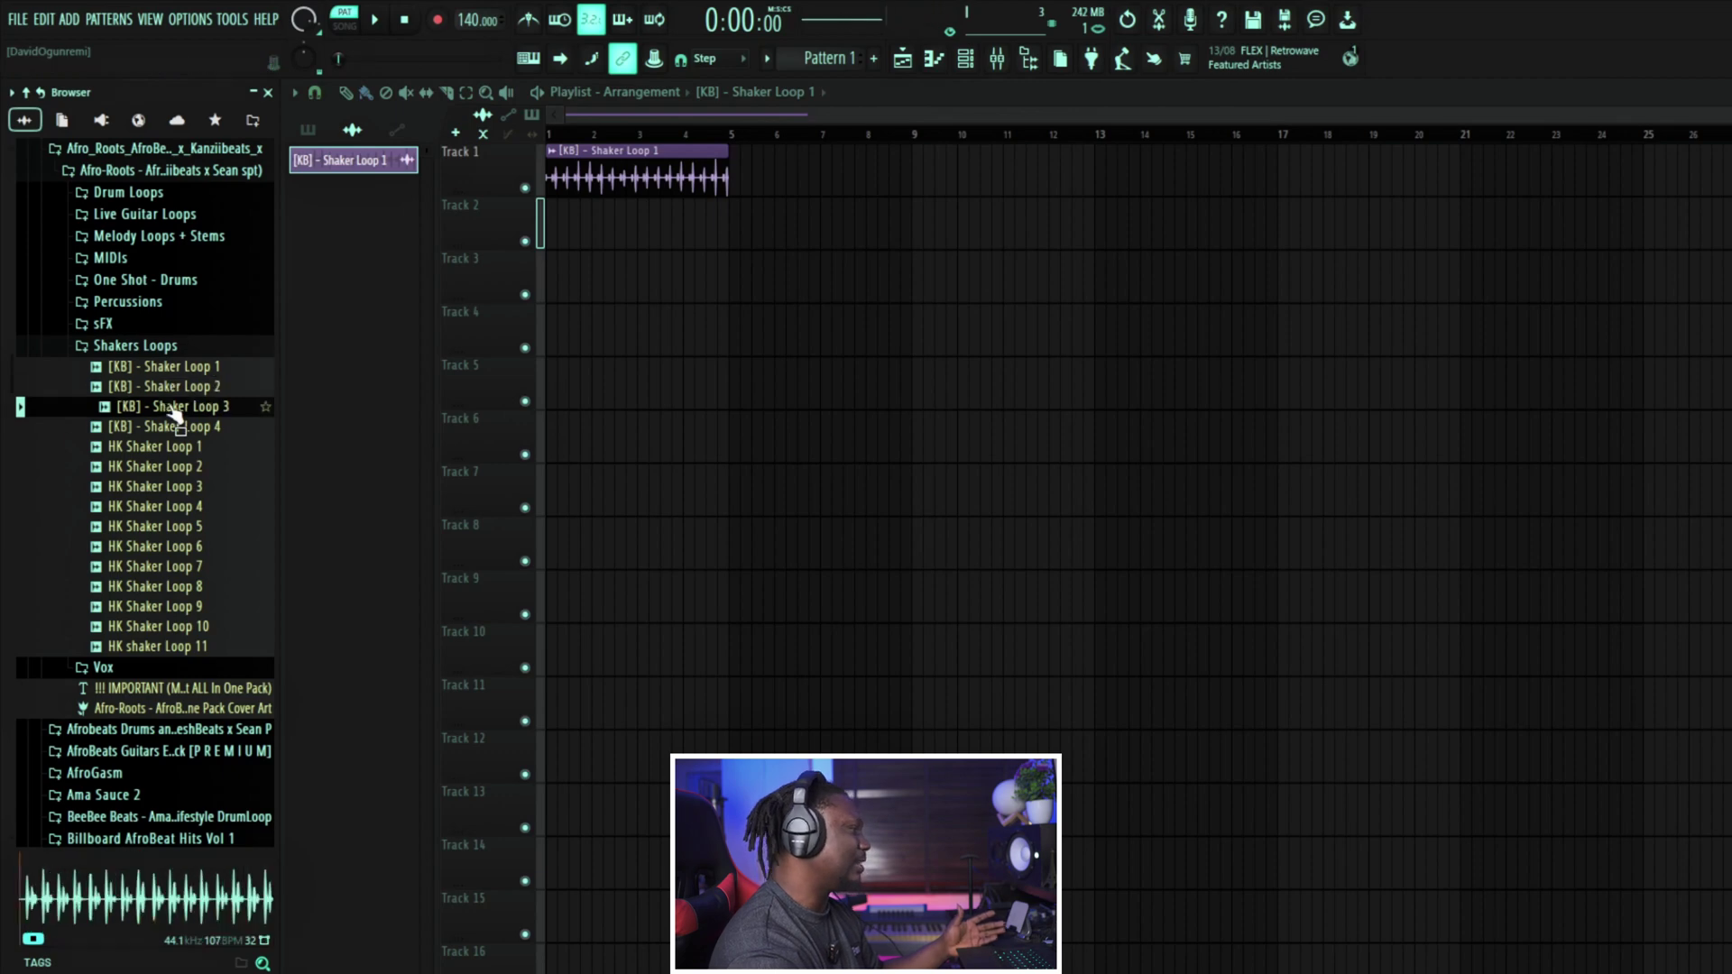
click(171, 346)
Step: Delete the [KB] - Shaker Loop 1 audio clip from the project
right_click(358, 168)
click(410, 397)
key(Return)
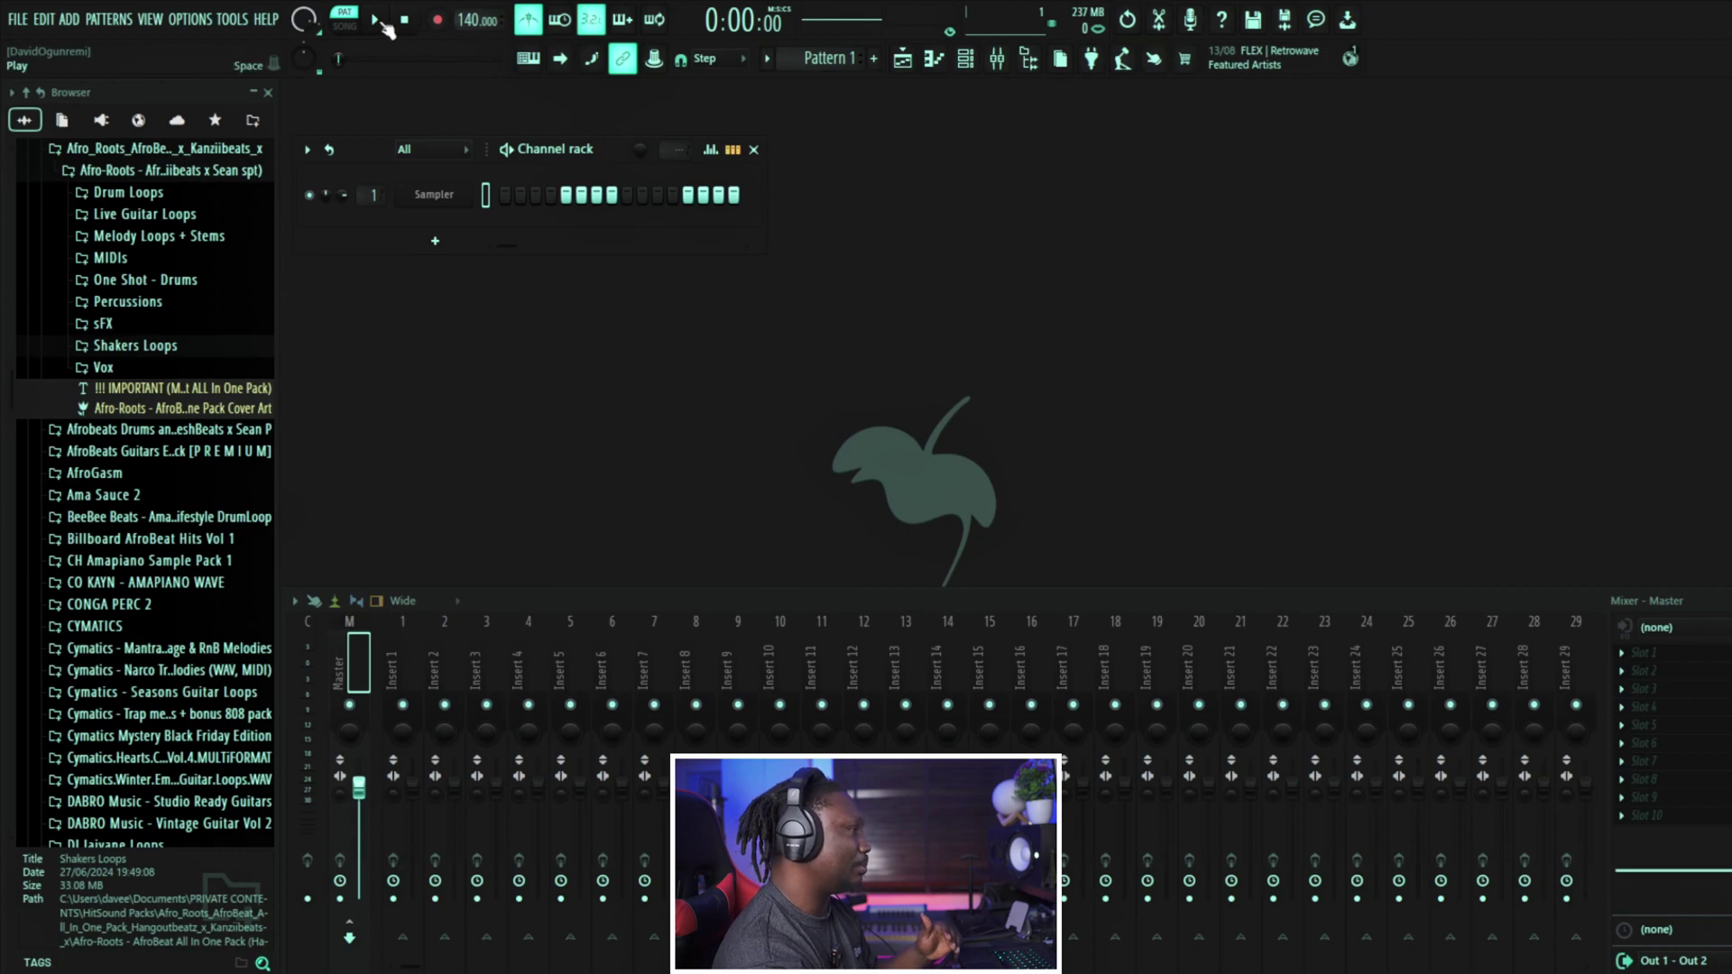
Step: Play the pattern with the metronome and set the project tempo to 100 BPM
click(378, 21)
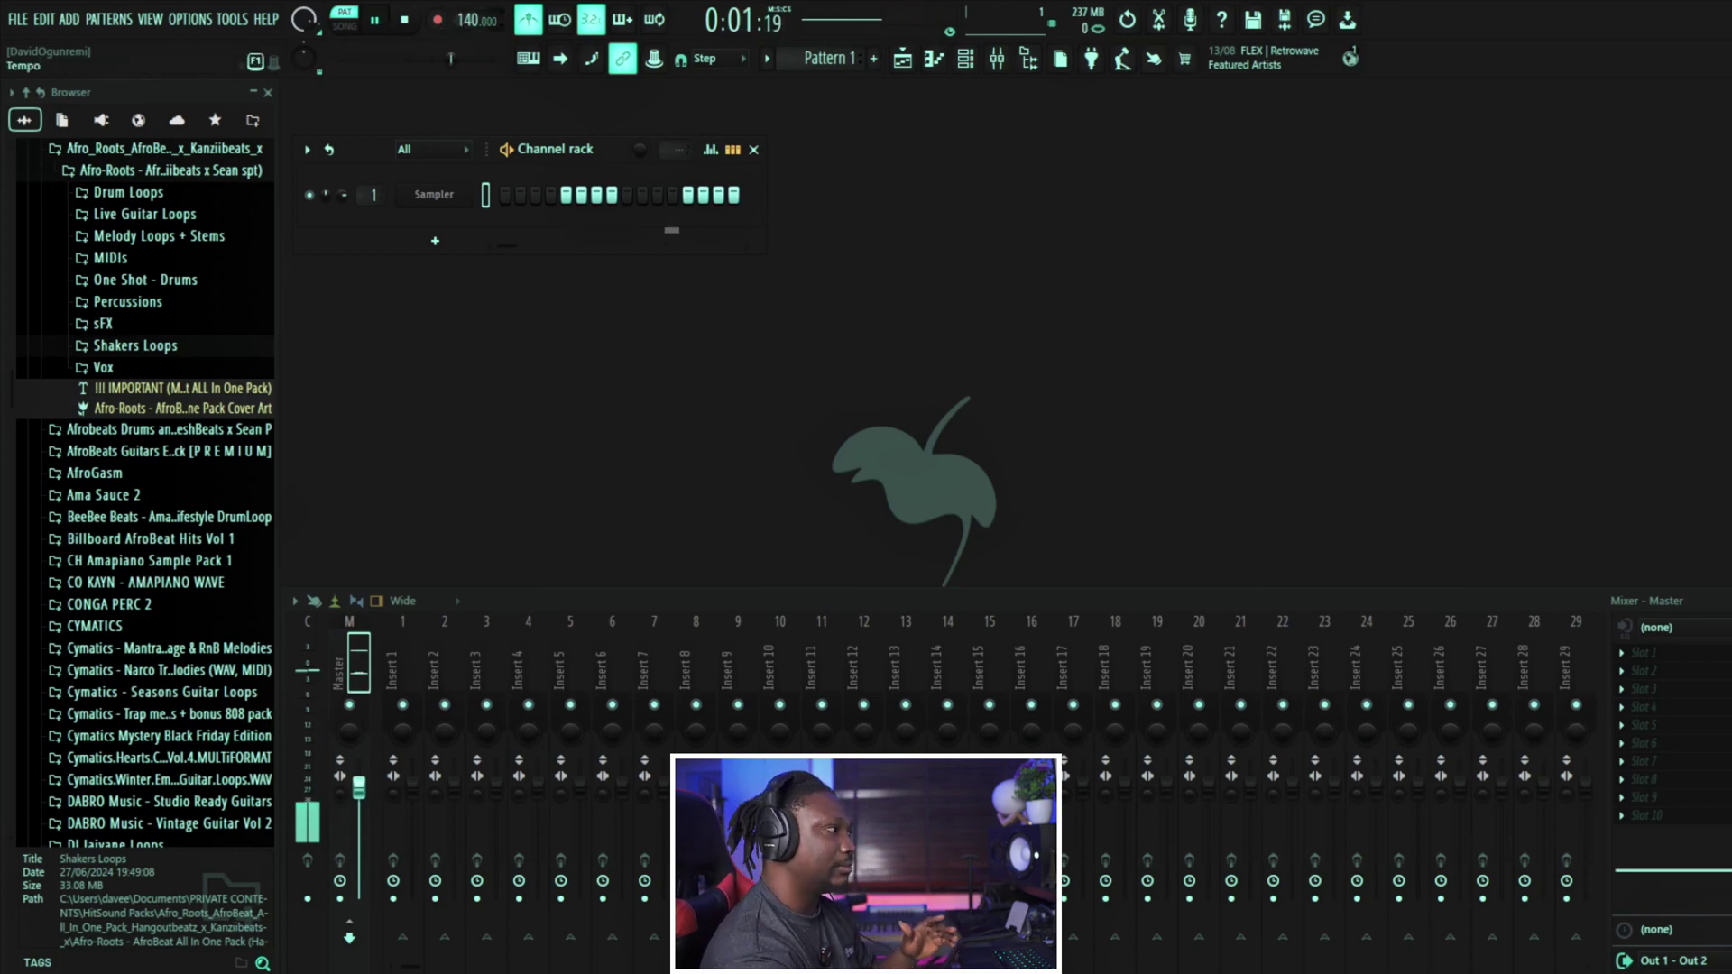
drag(466, 20, 466, 32)
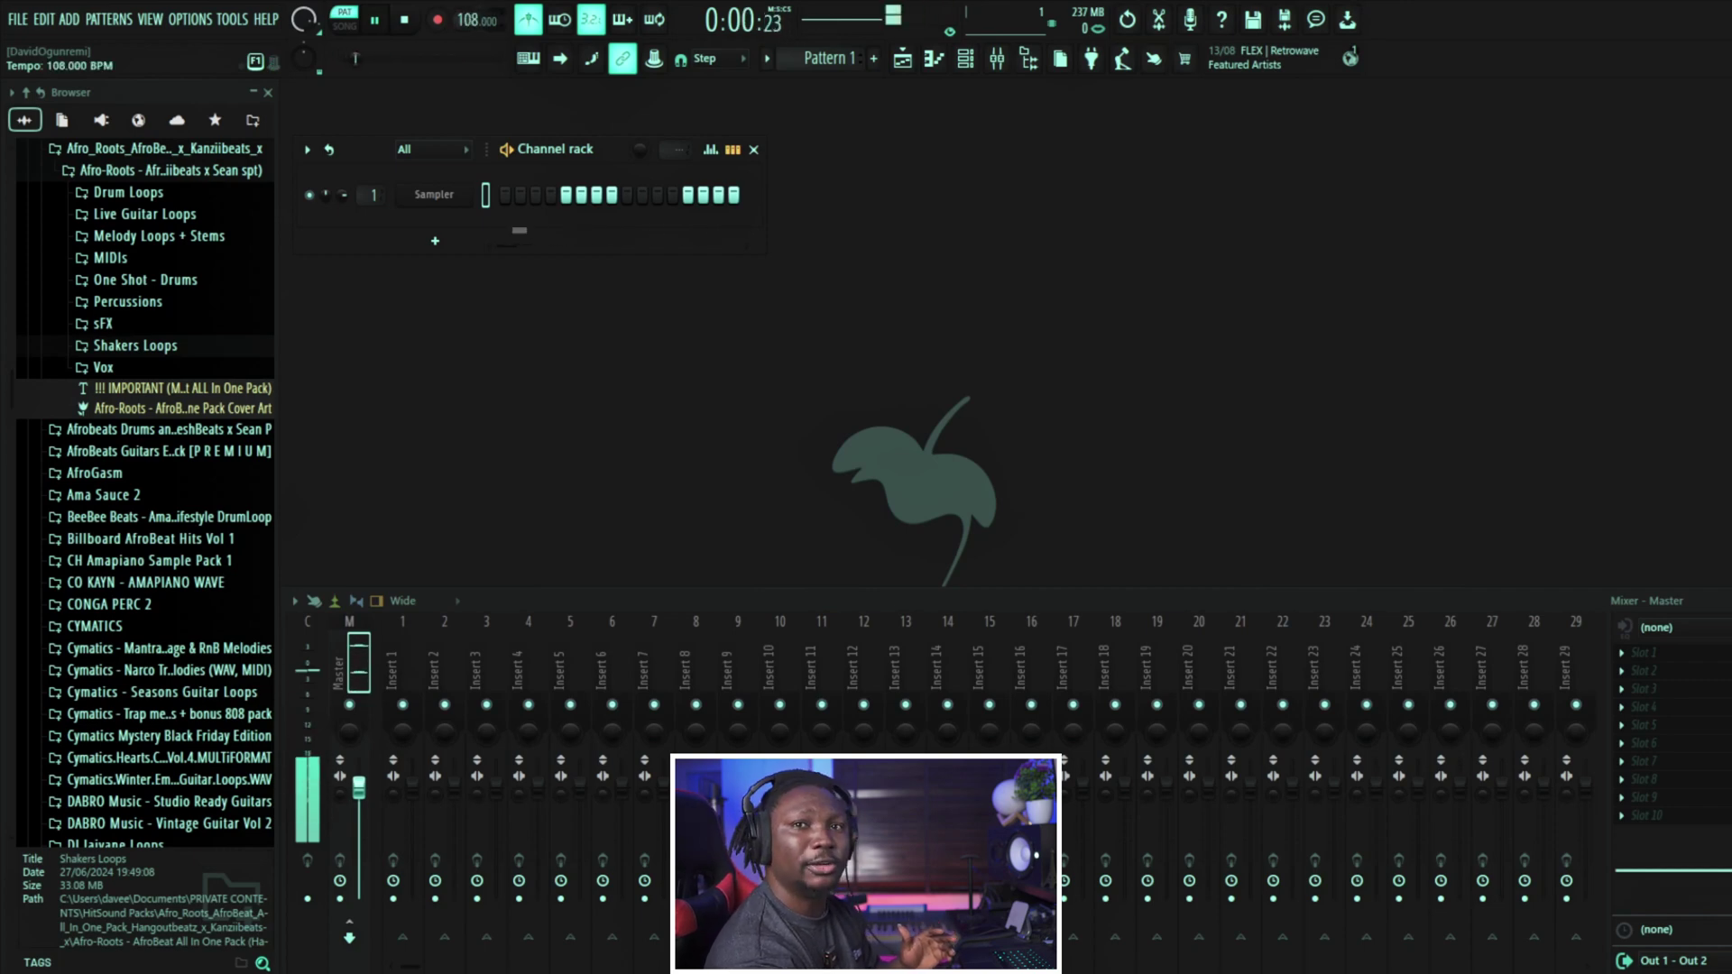
drag(465, 20, 465, 24)
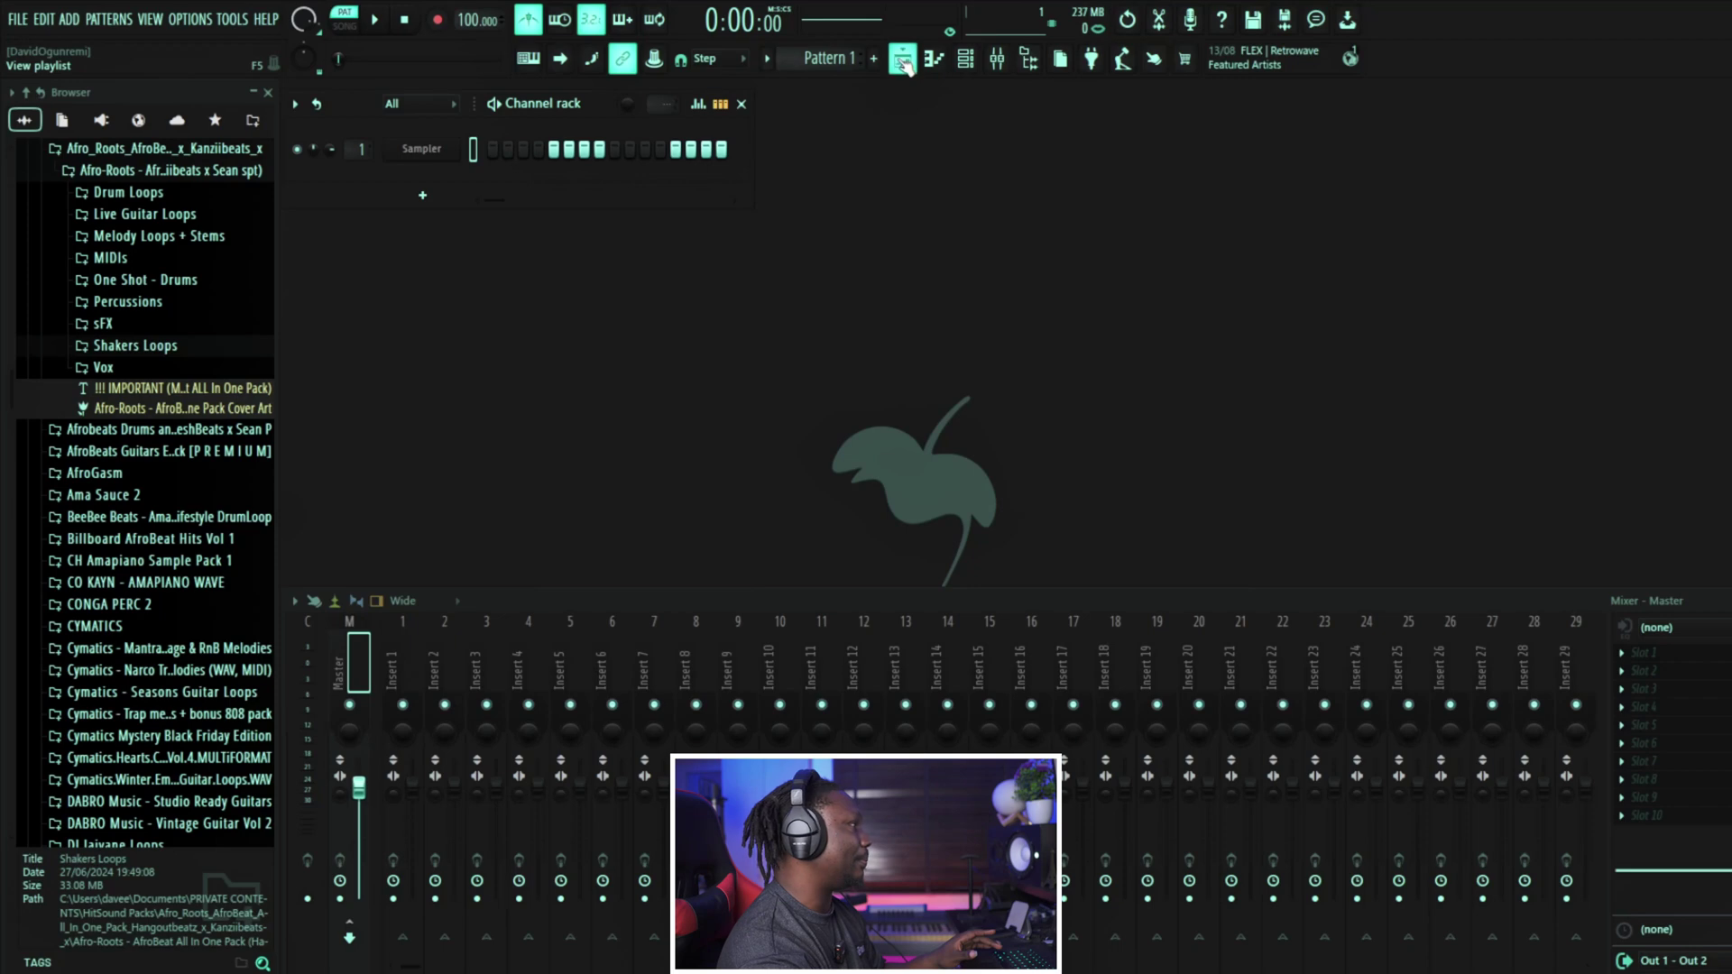
Step: Show the playlist and rename Pattern 1 to Rims with an orange-brown colour
click(902, 59)
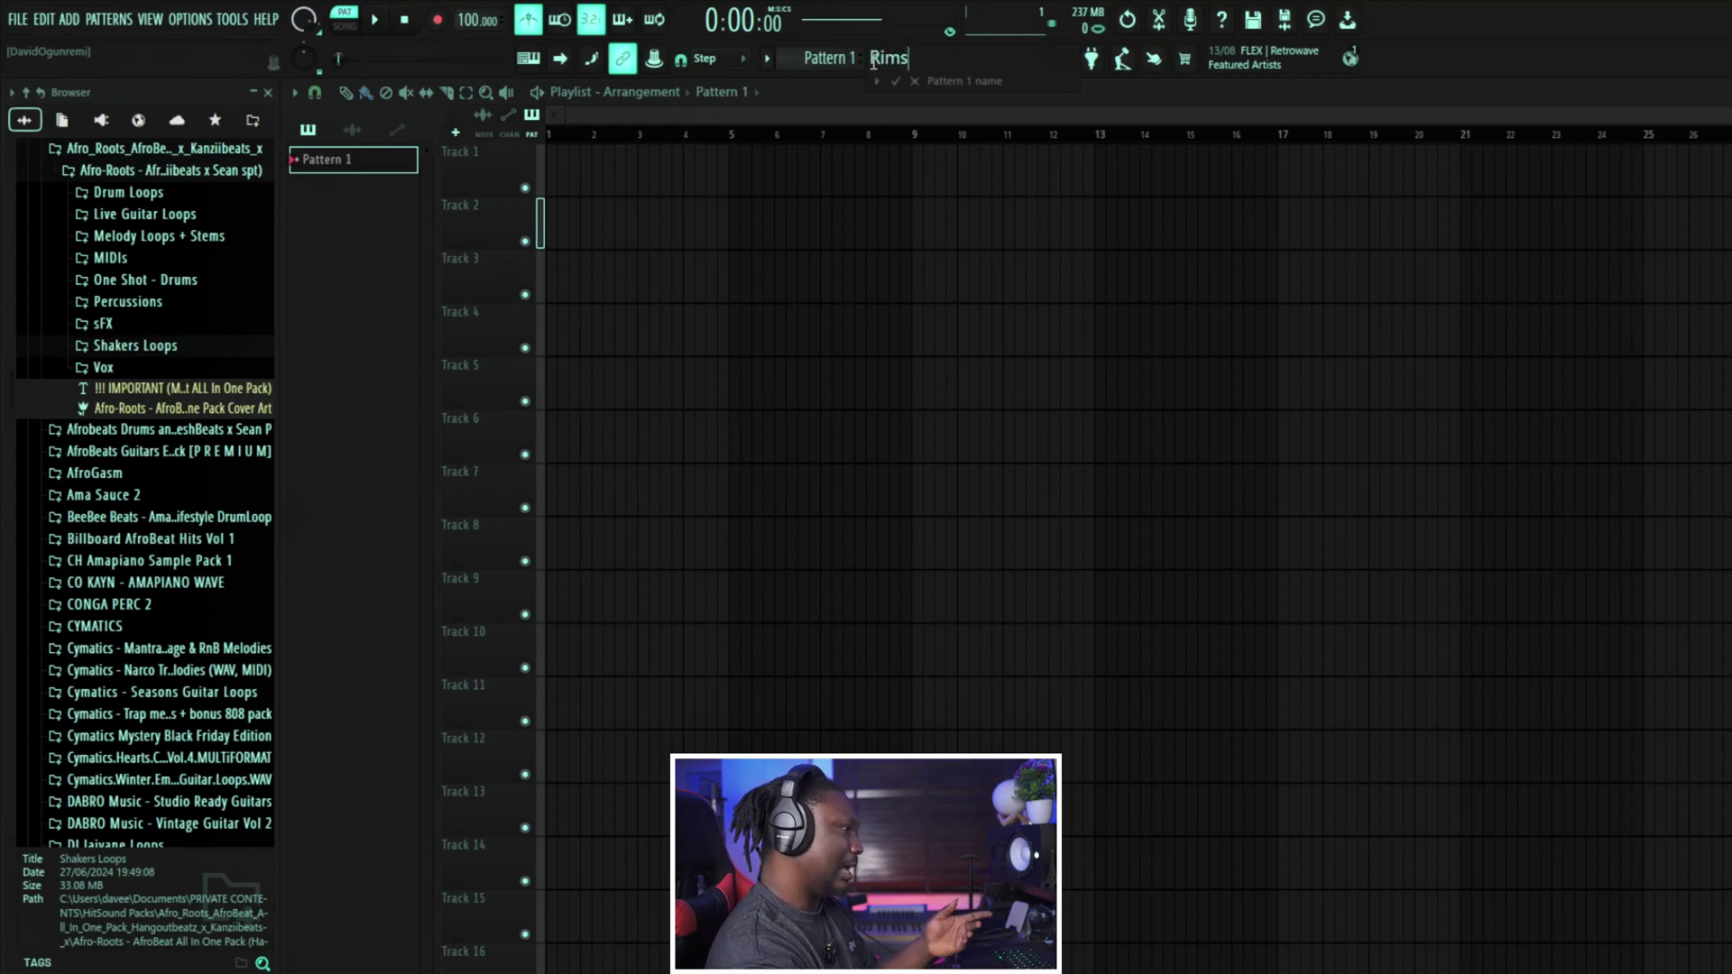
click(1075, 70)
click(1266, 135)
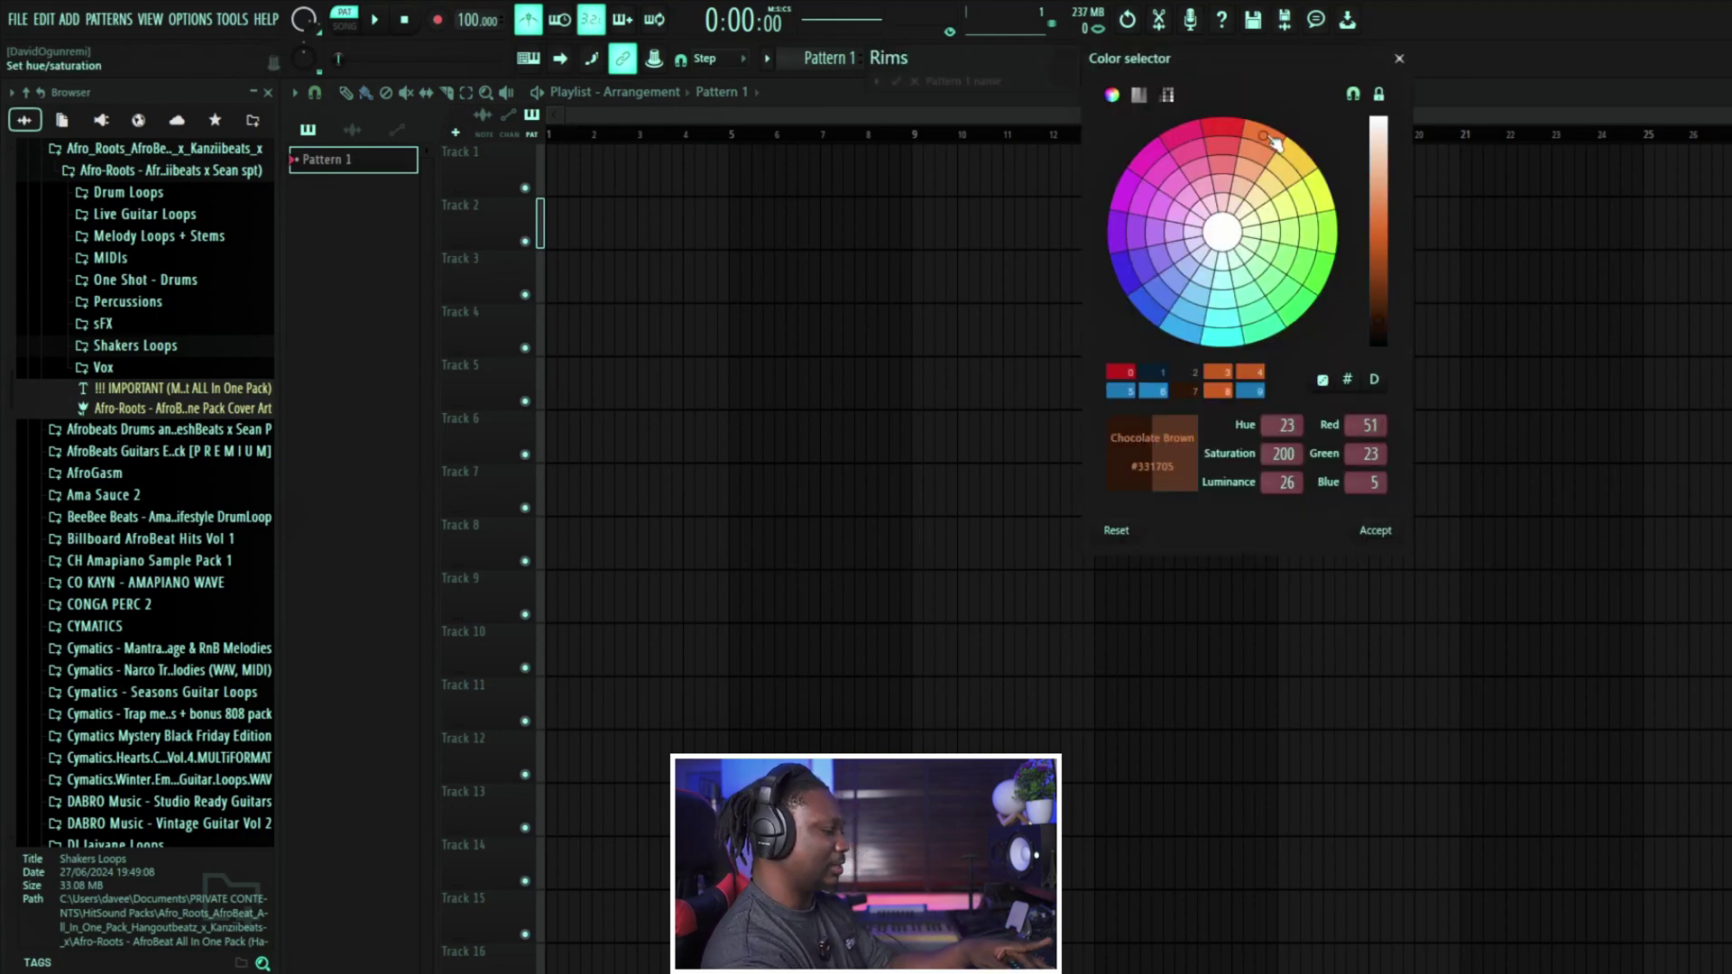
key(Return)
Step: Place the Rims pattern on the first playlist track across bars 1 to 4 and open the Channel rack
drag(417, 178, 731, 183)
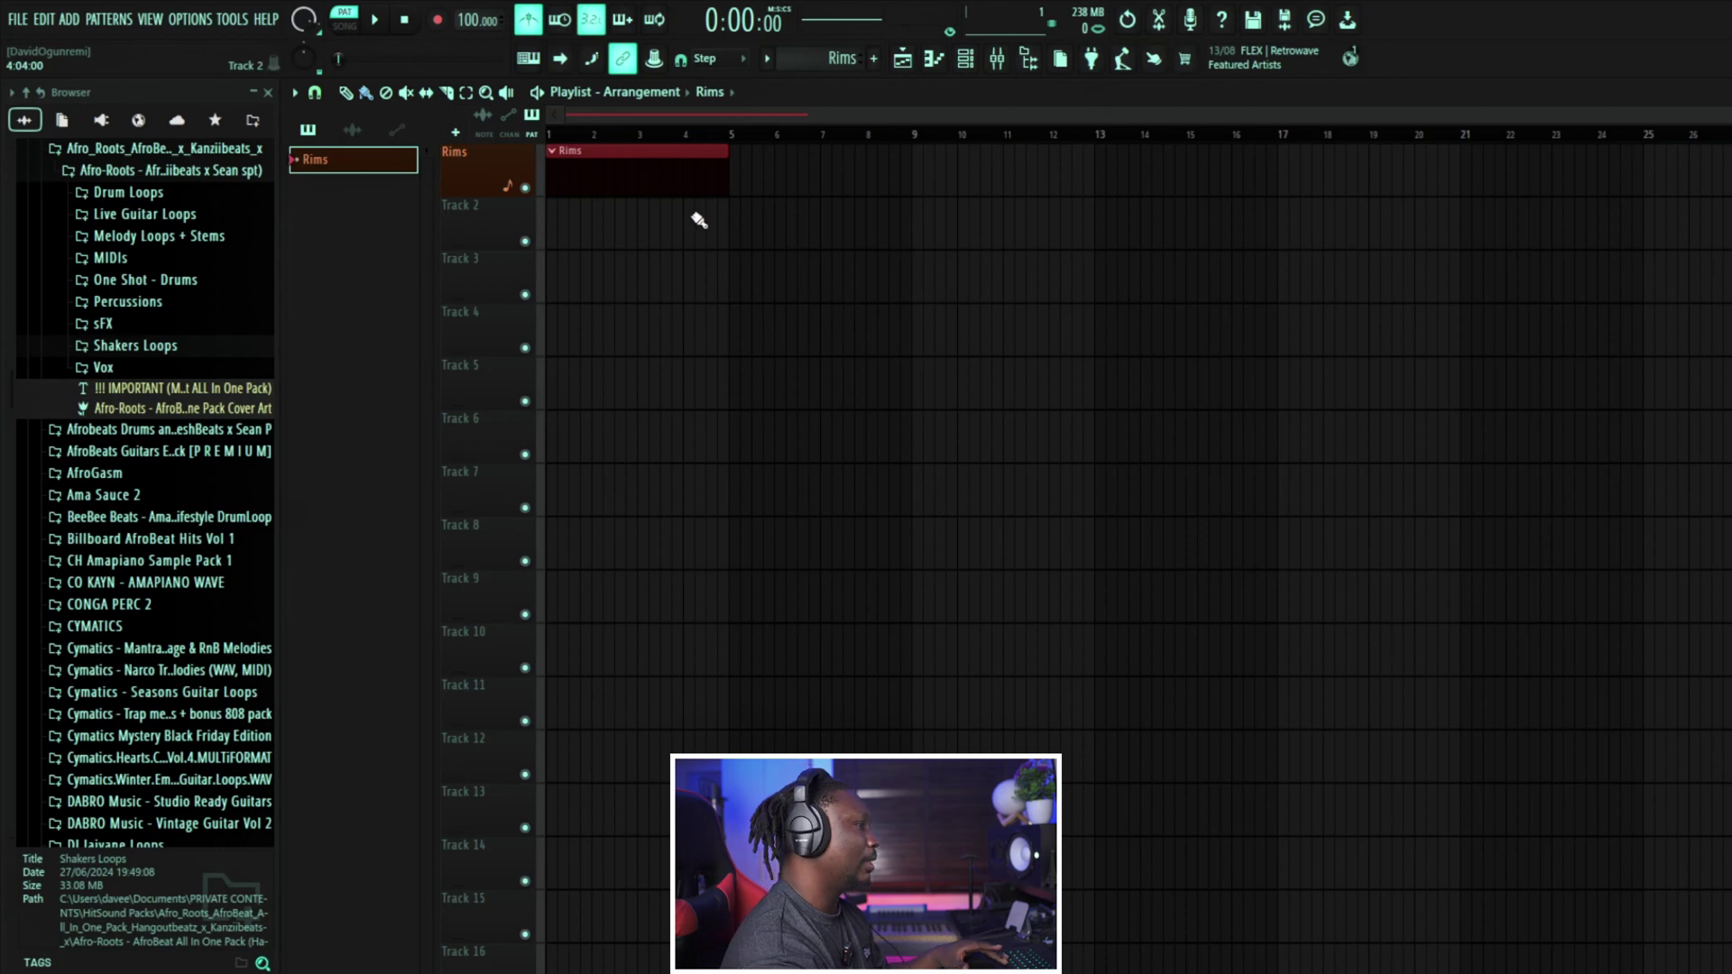
click(965, 57)
drag(350, 108, 363, 132)
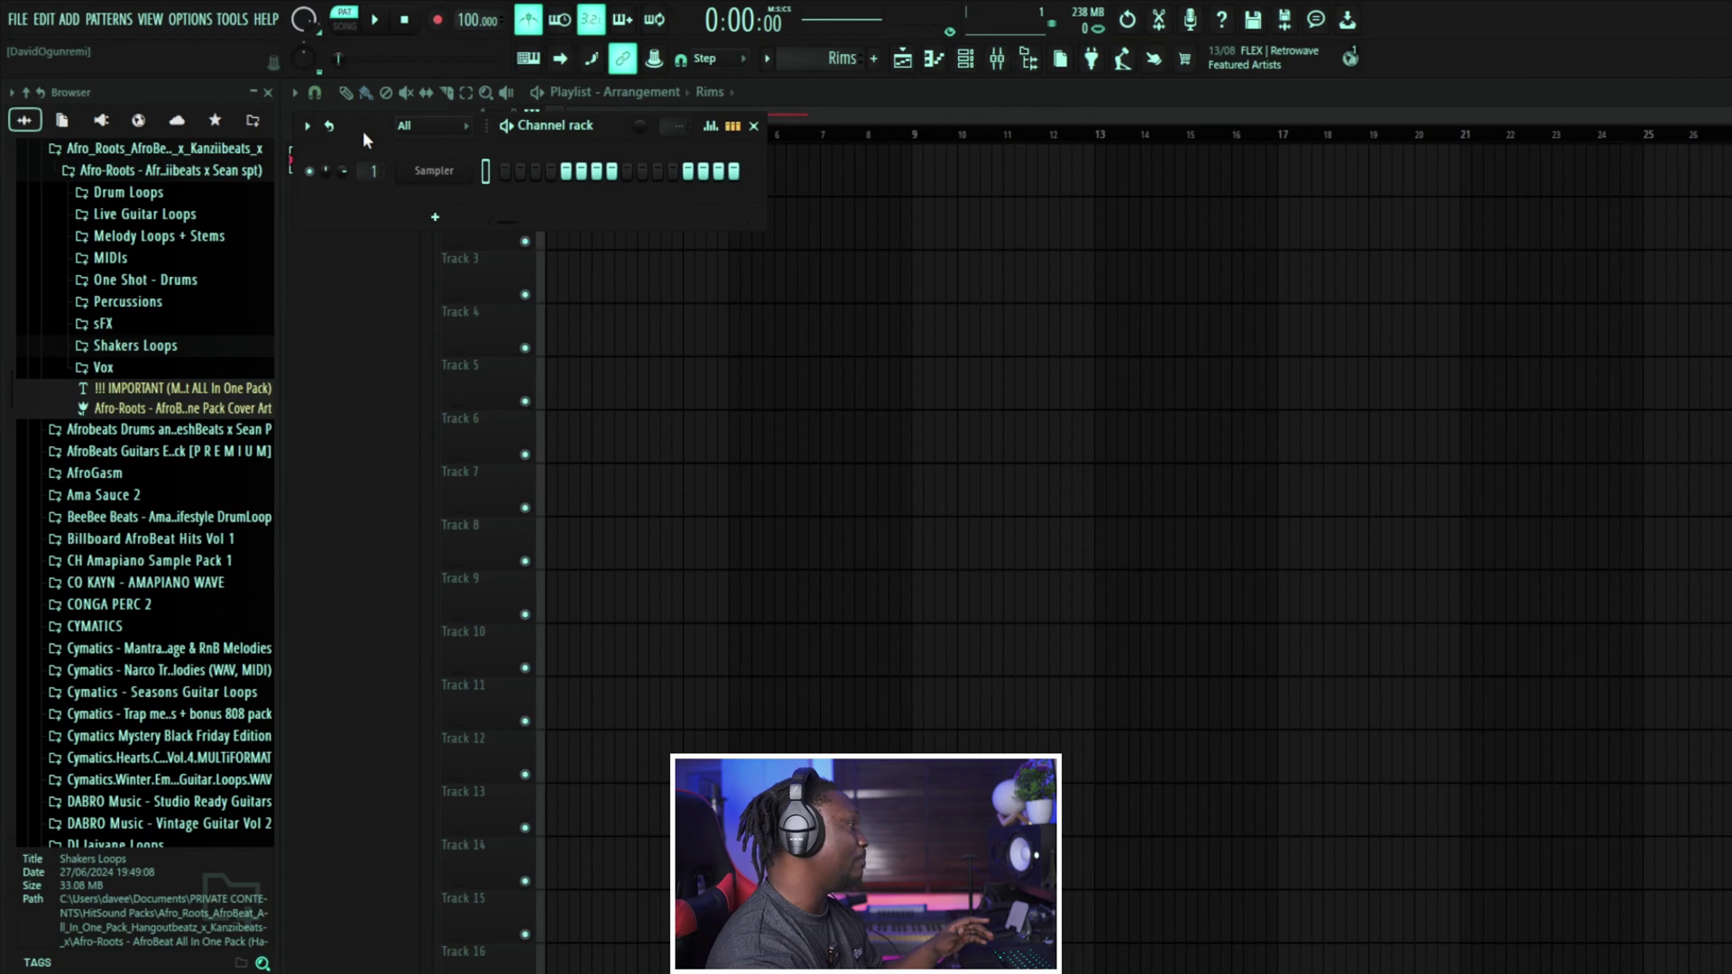
Step: Audition the rimshots in the One Shot - Drums pack's Rim folder and add HB rimshot 3 as a new channel
click(147, 281)
click(119, 456)
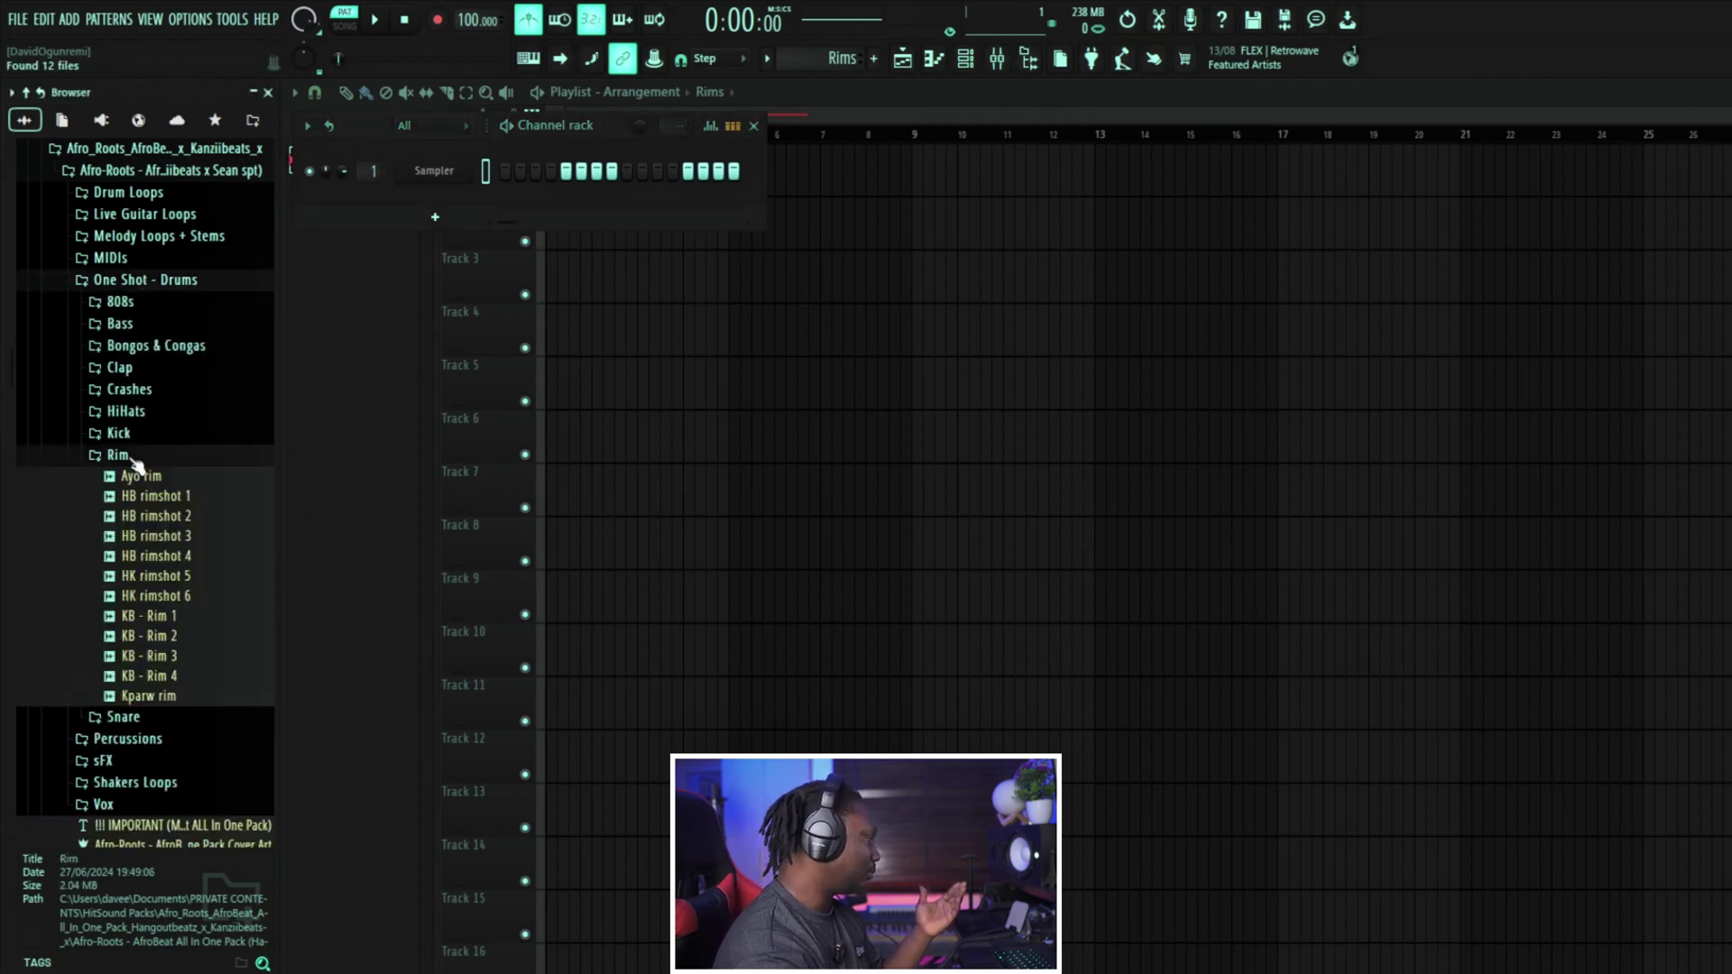
click(162, 597)
click(159, 580)
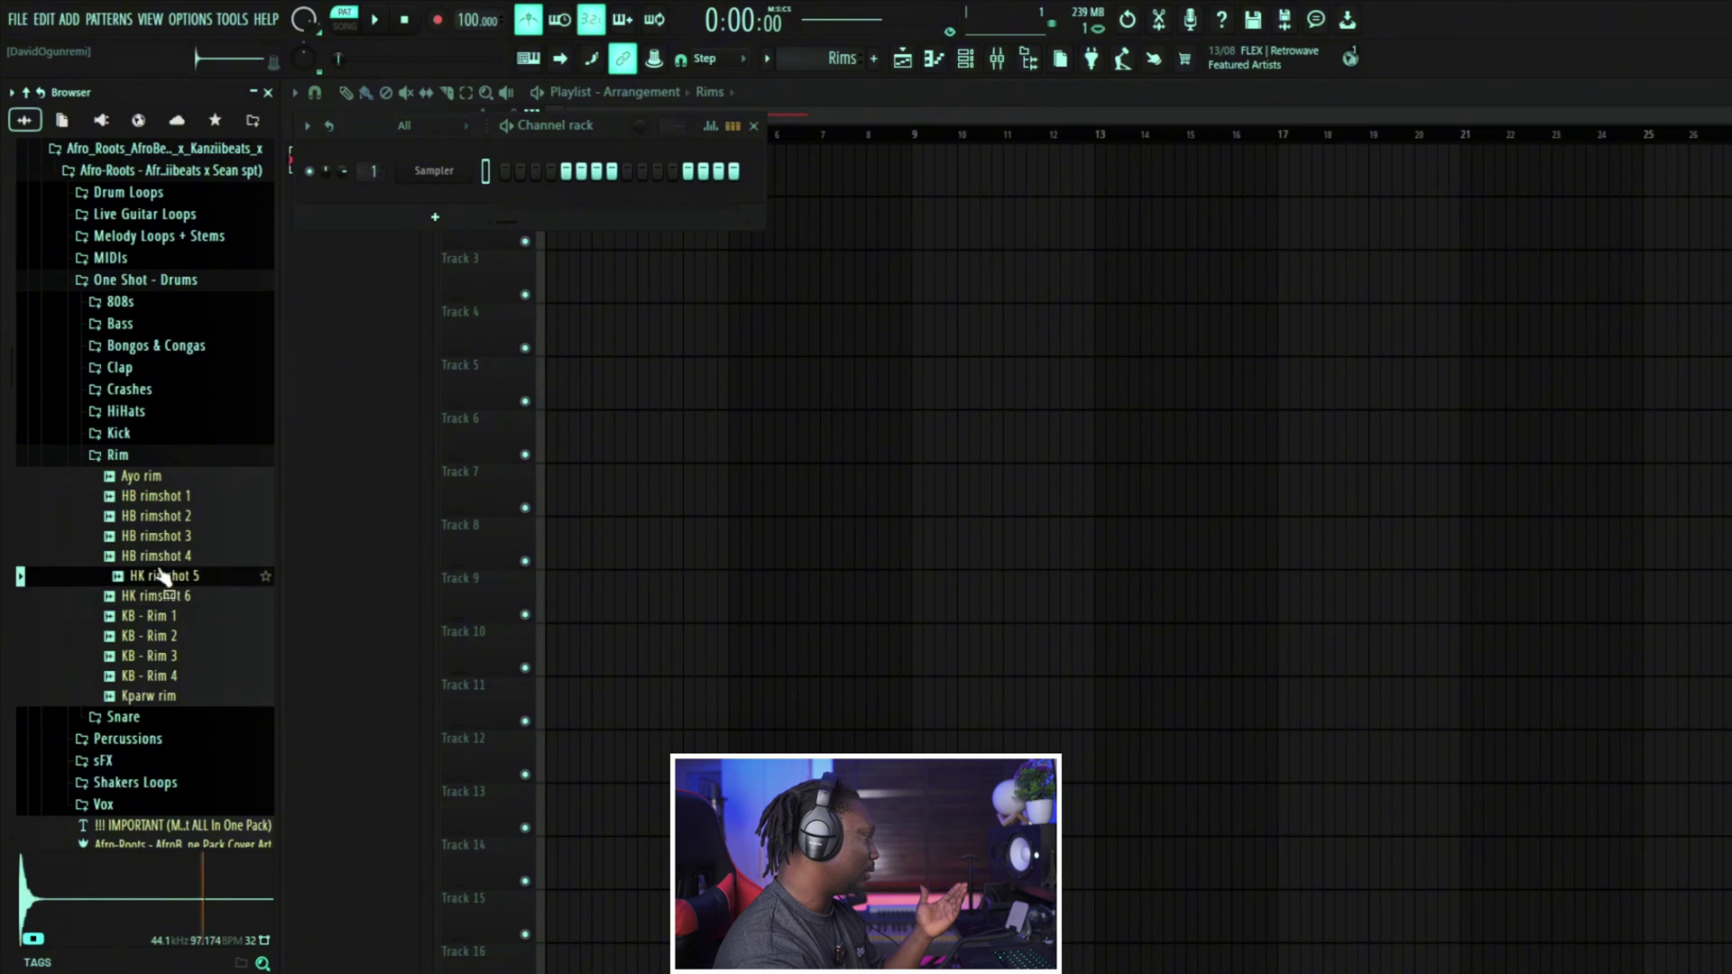
click(161, 561)
click(163, 541)
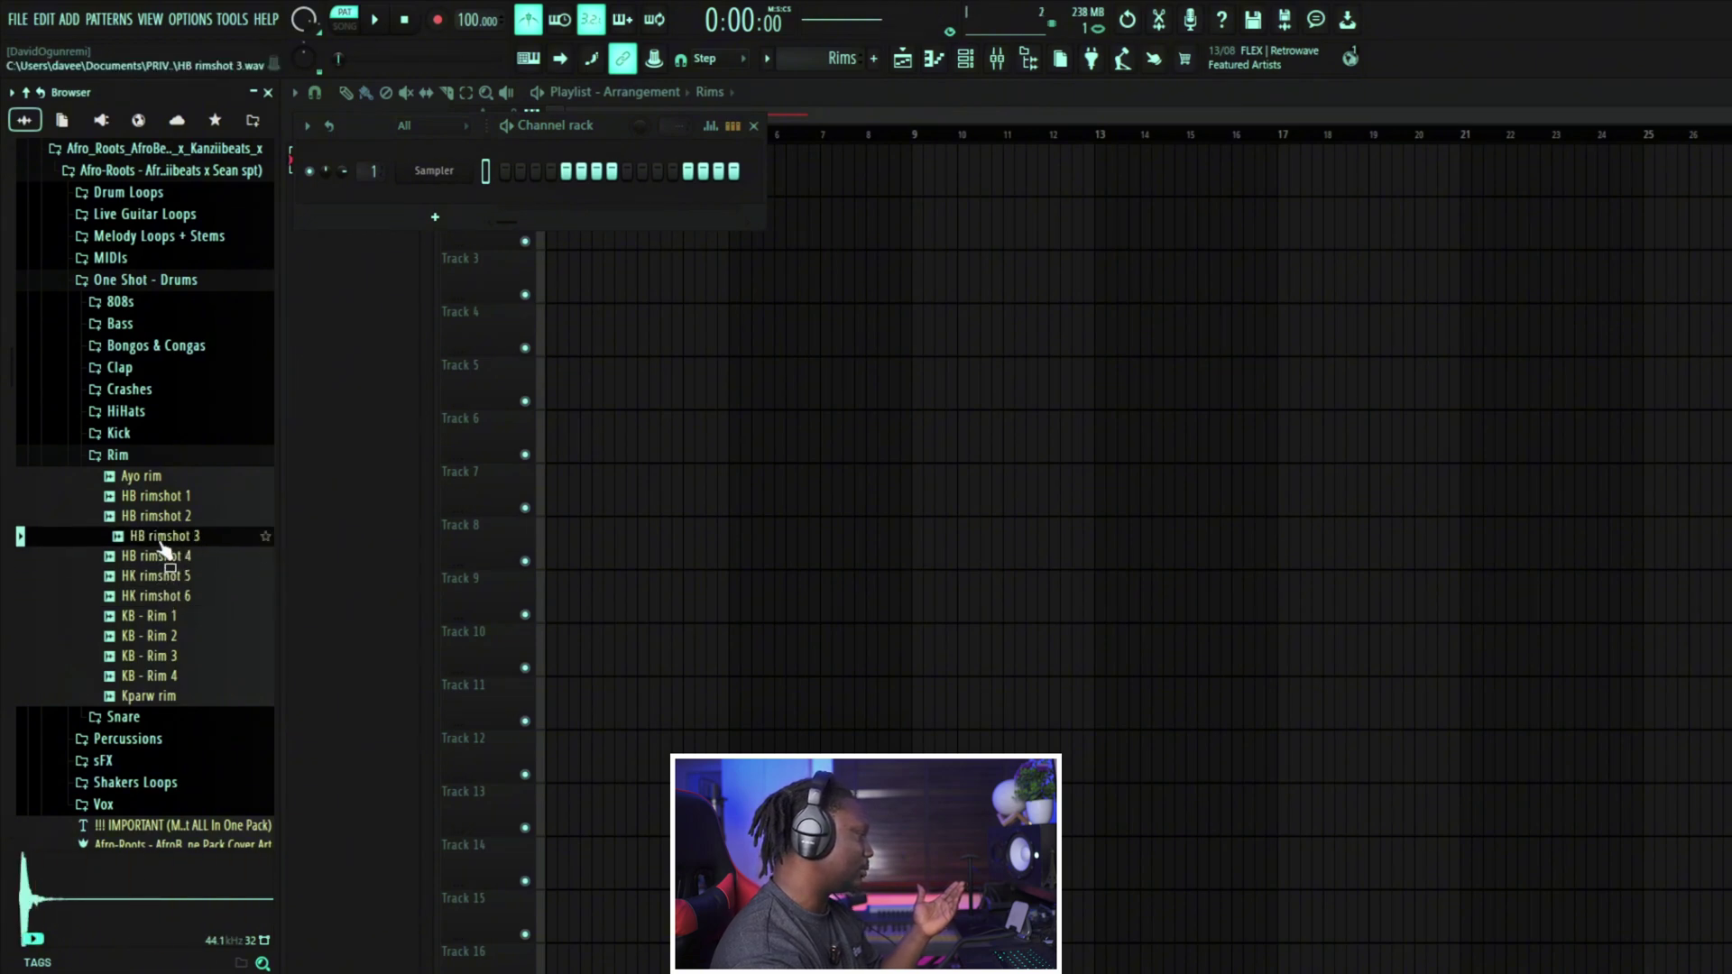
click(160, 518)
click(161, 540)
drag(158, 542, 436, 199)
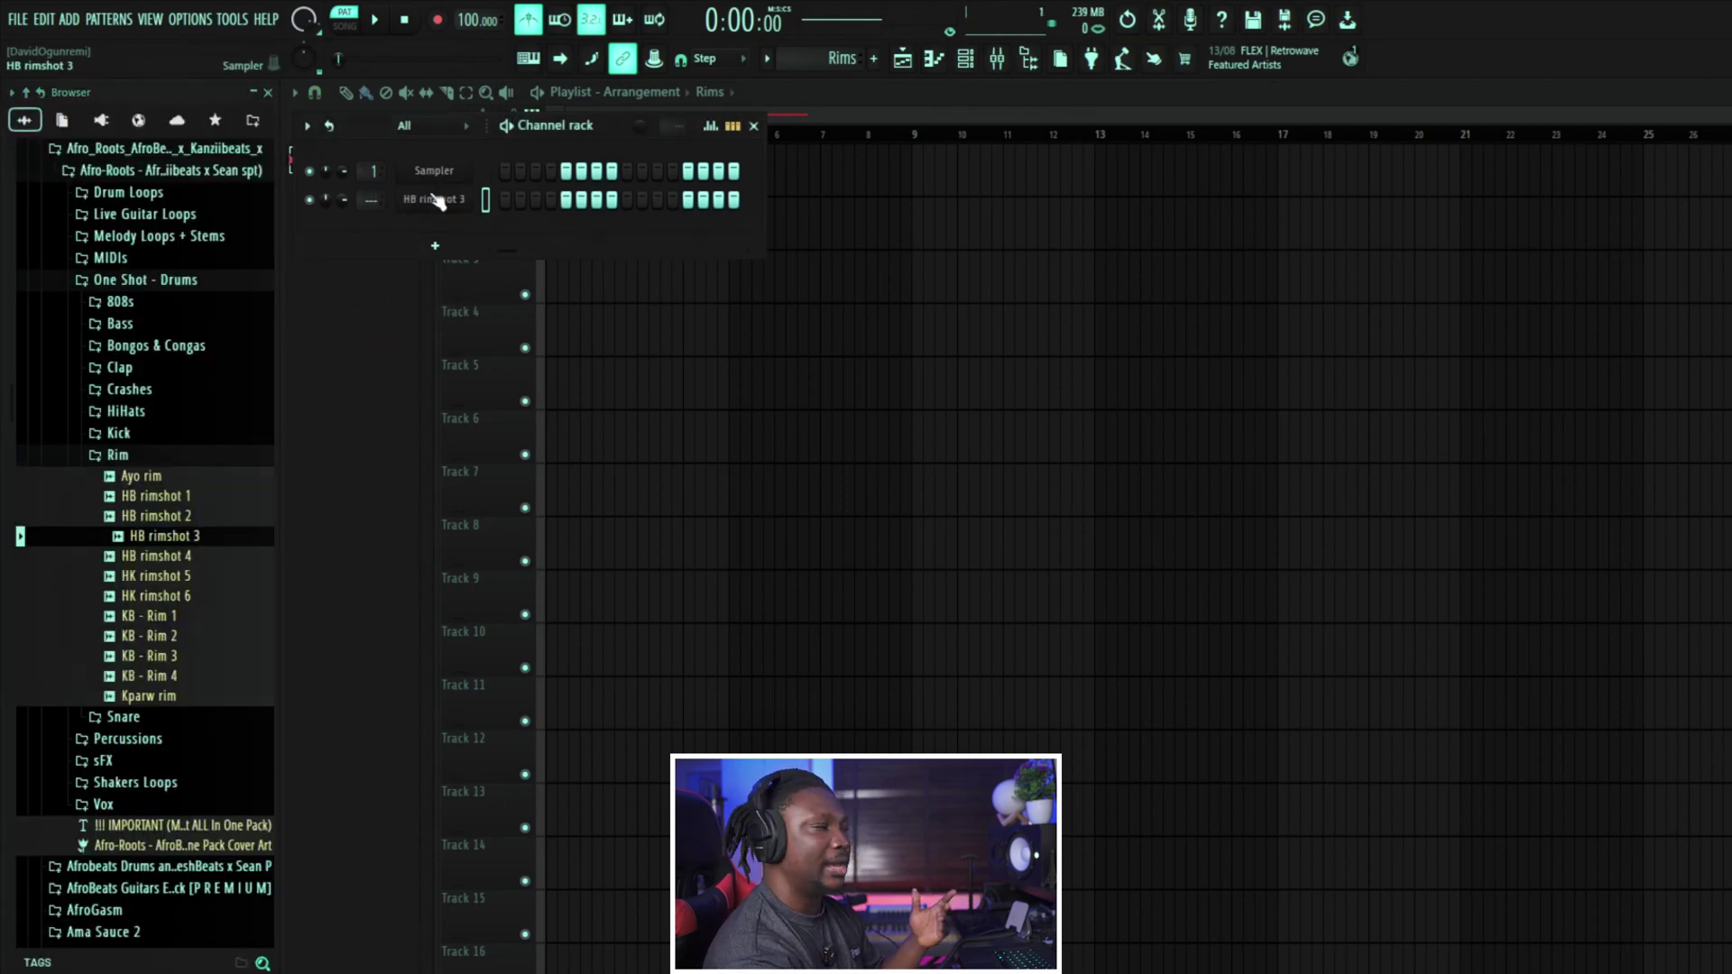
Step: View the sampler settings of the HB rimshot 3 channel, close them and open the channel's piano roll
click(437, 201)
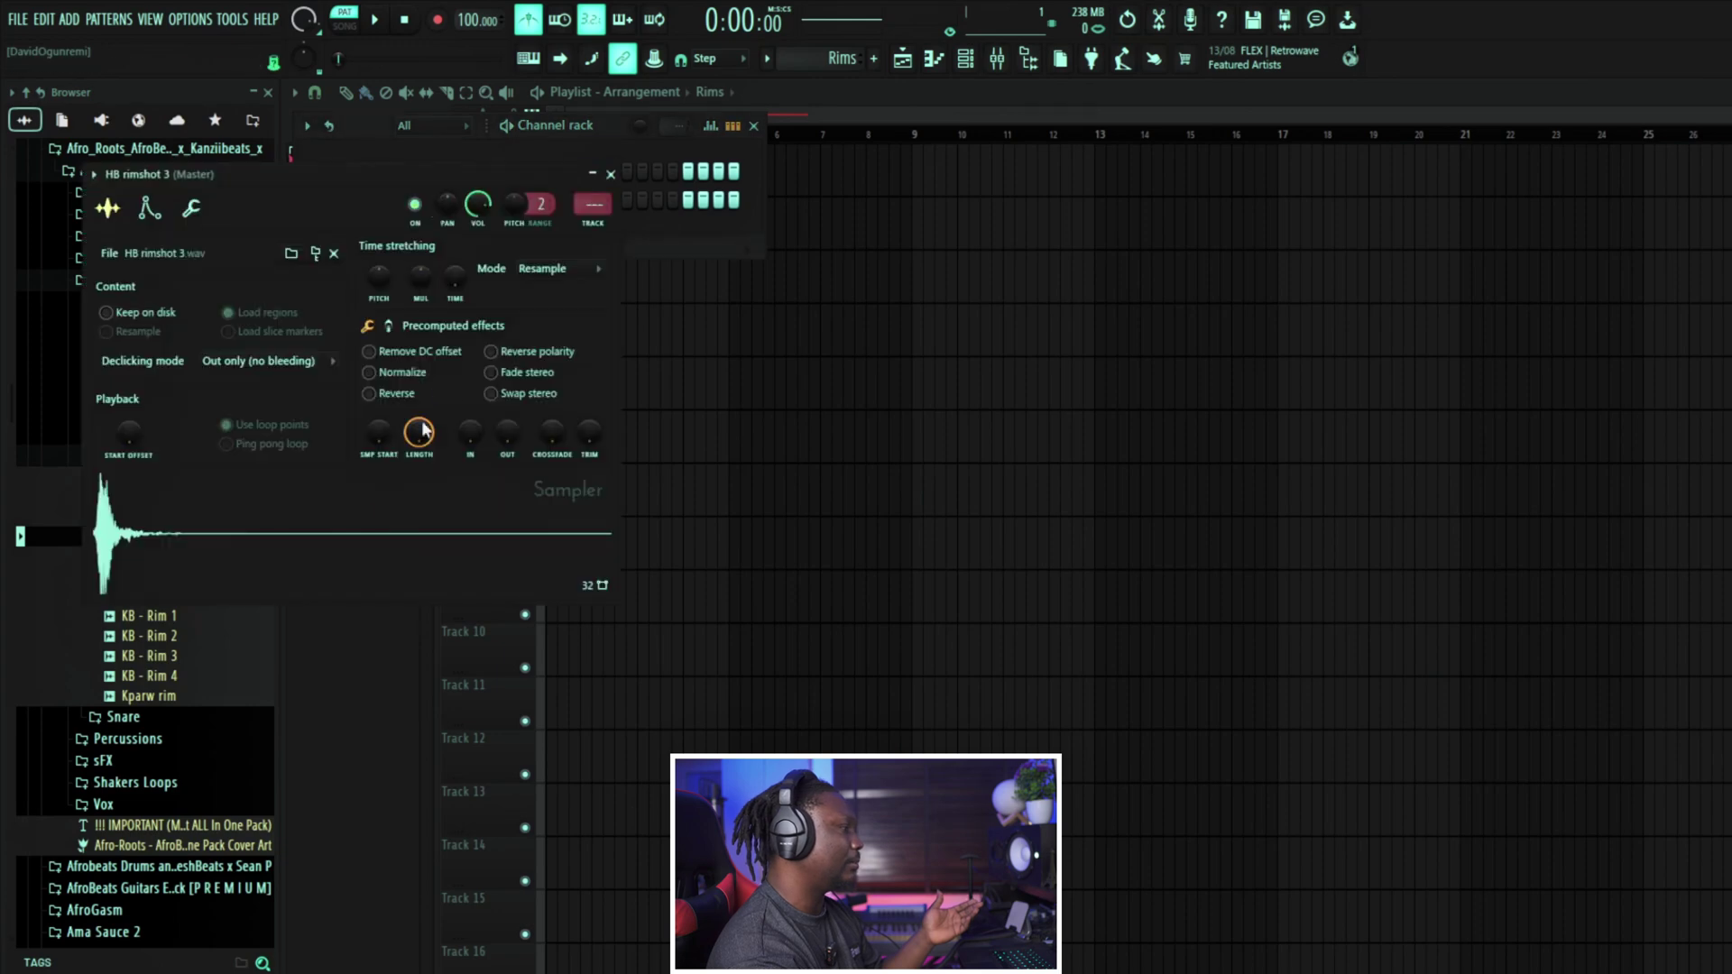
click(611, 175)
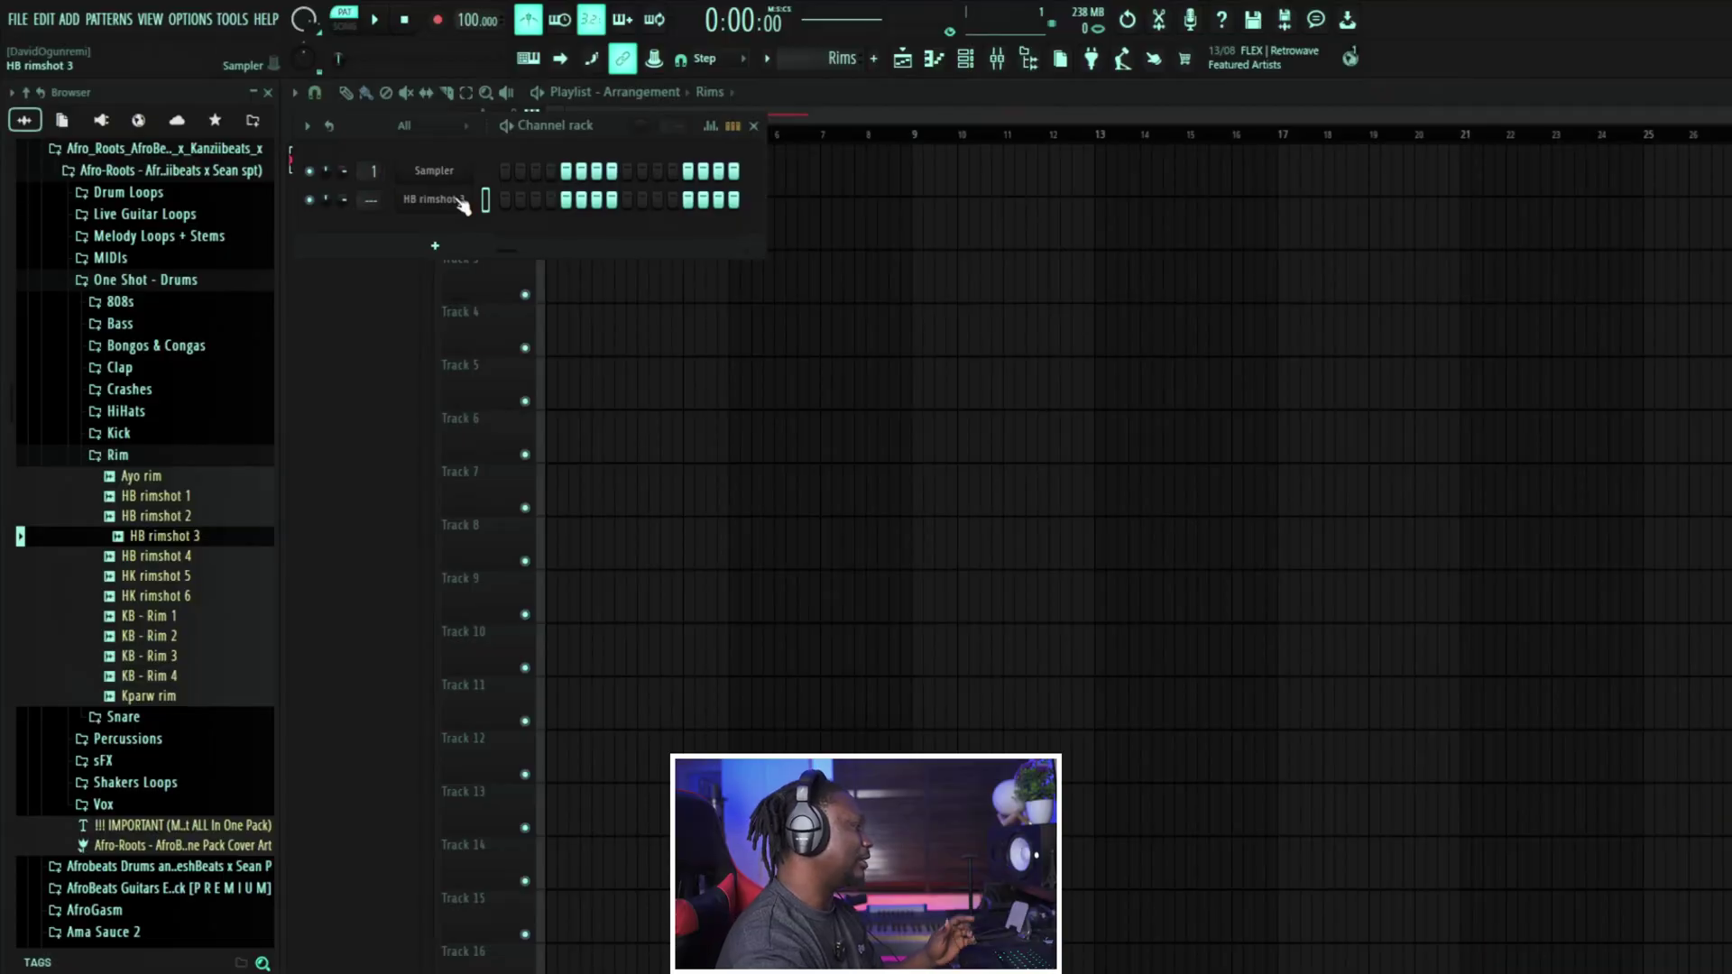
right_click(460, 202)
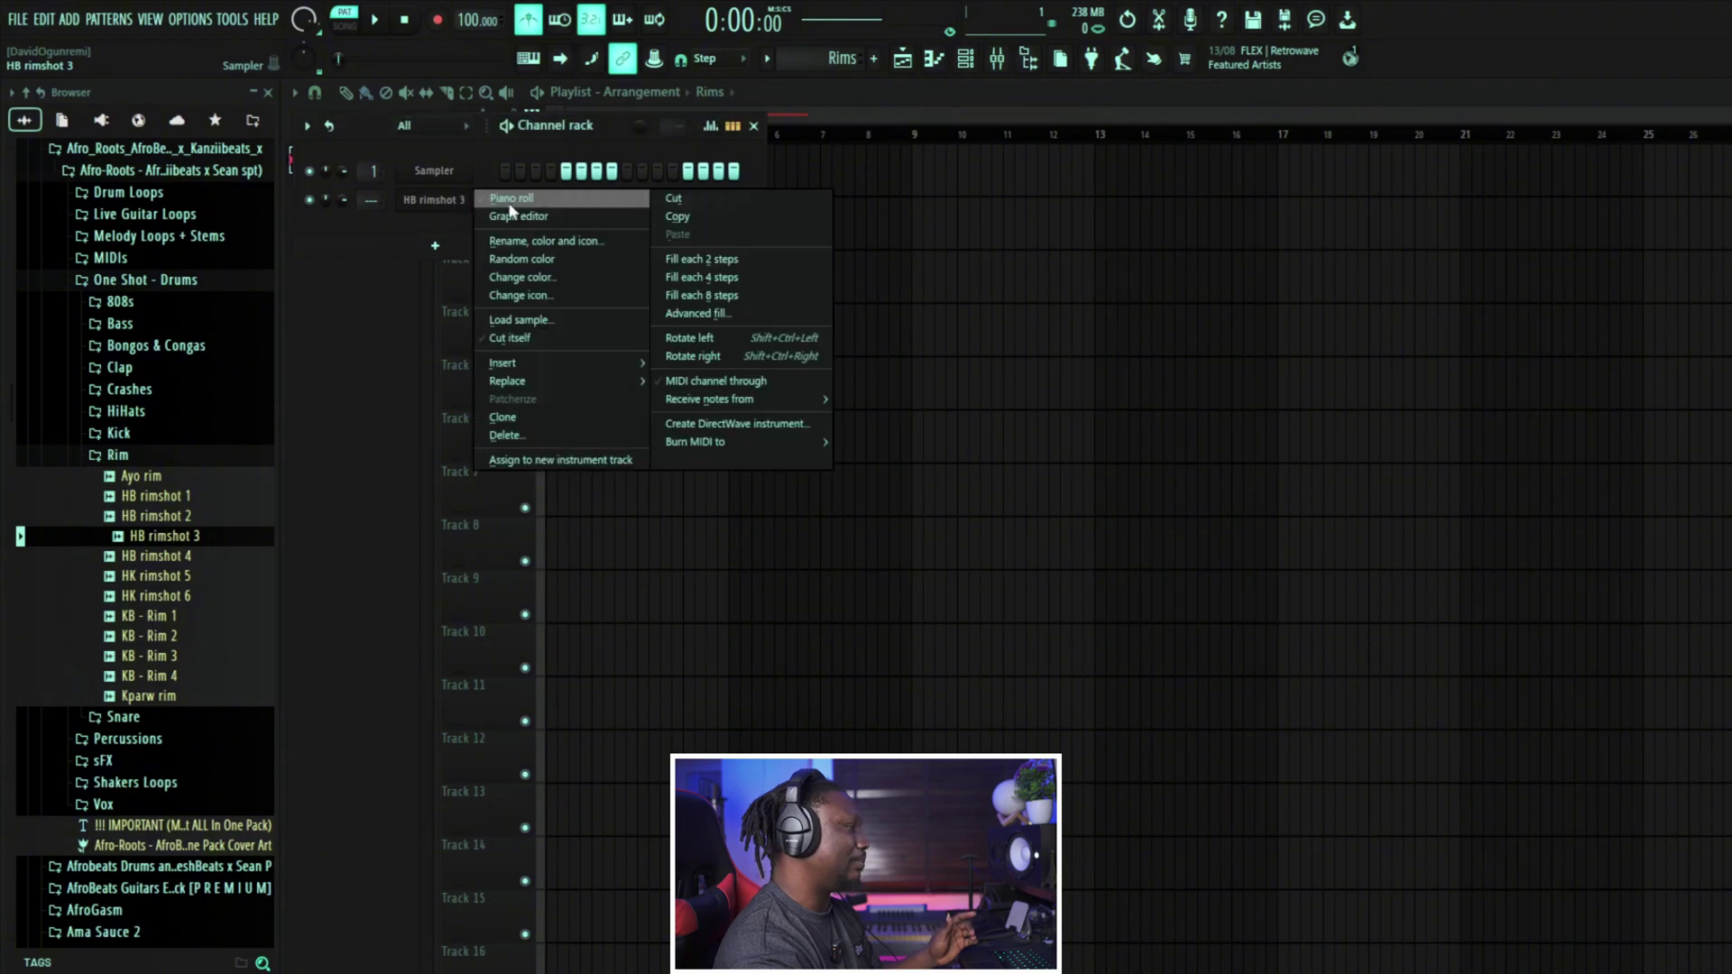
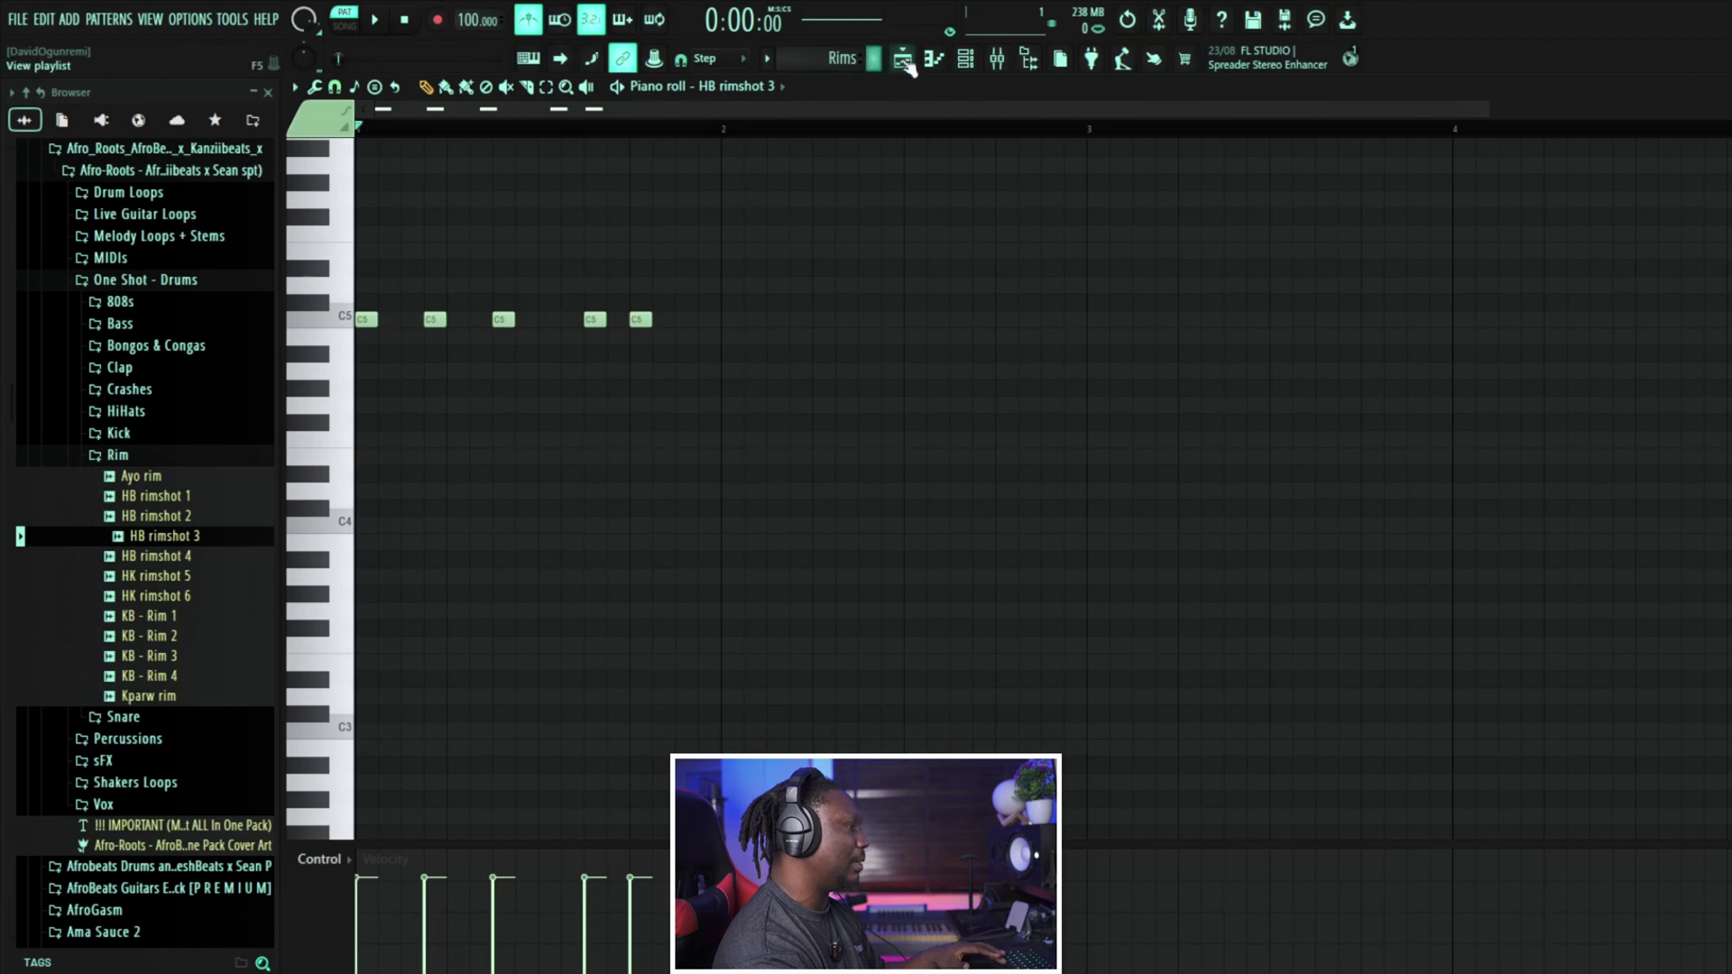
Step: Return to the playlist and play the Rims clip in song mode
click(903, 59)
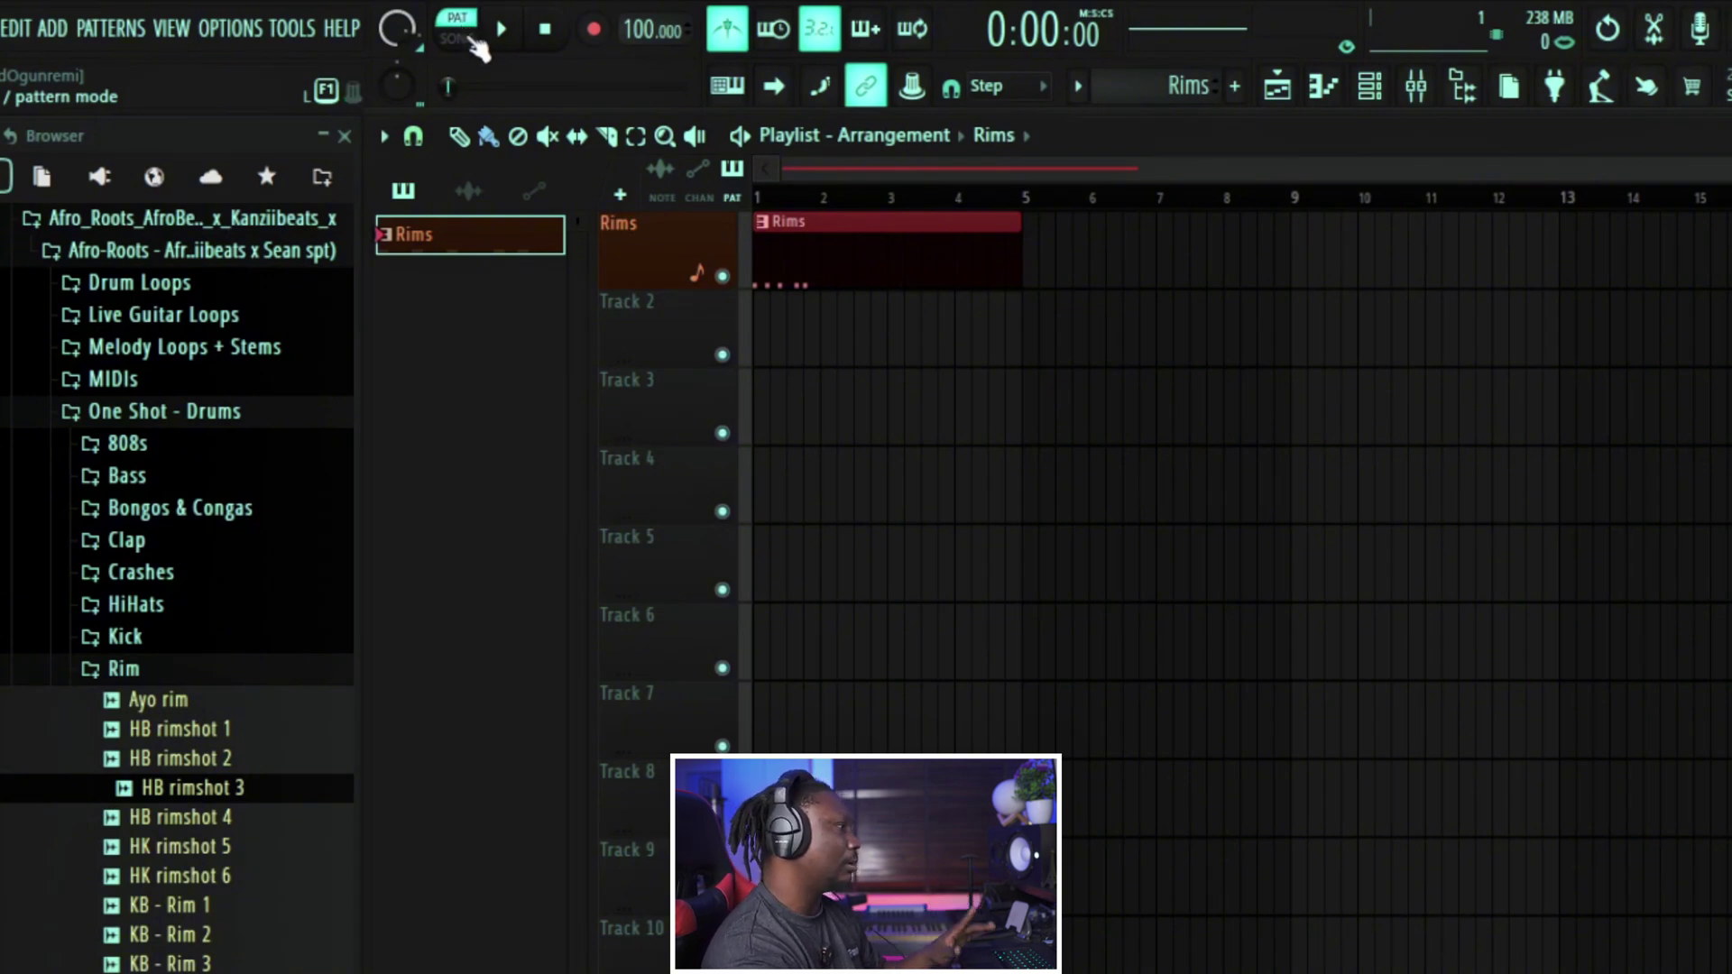
key(space)
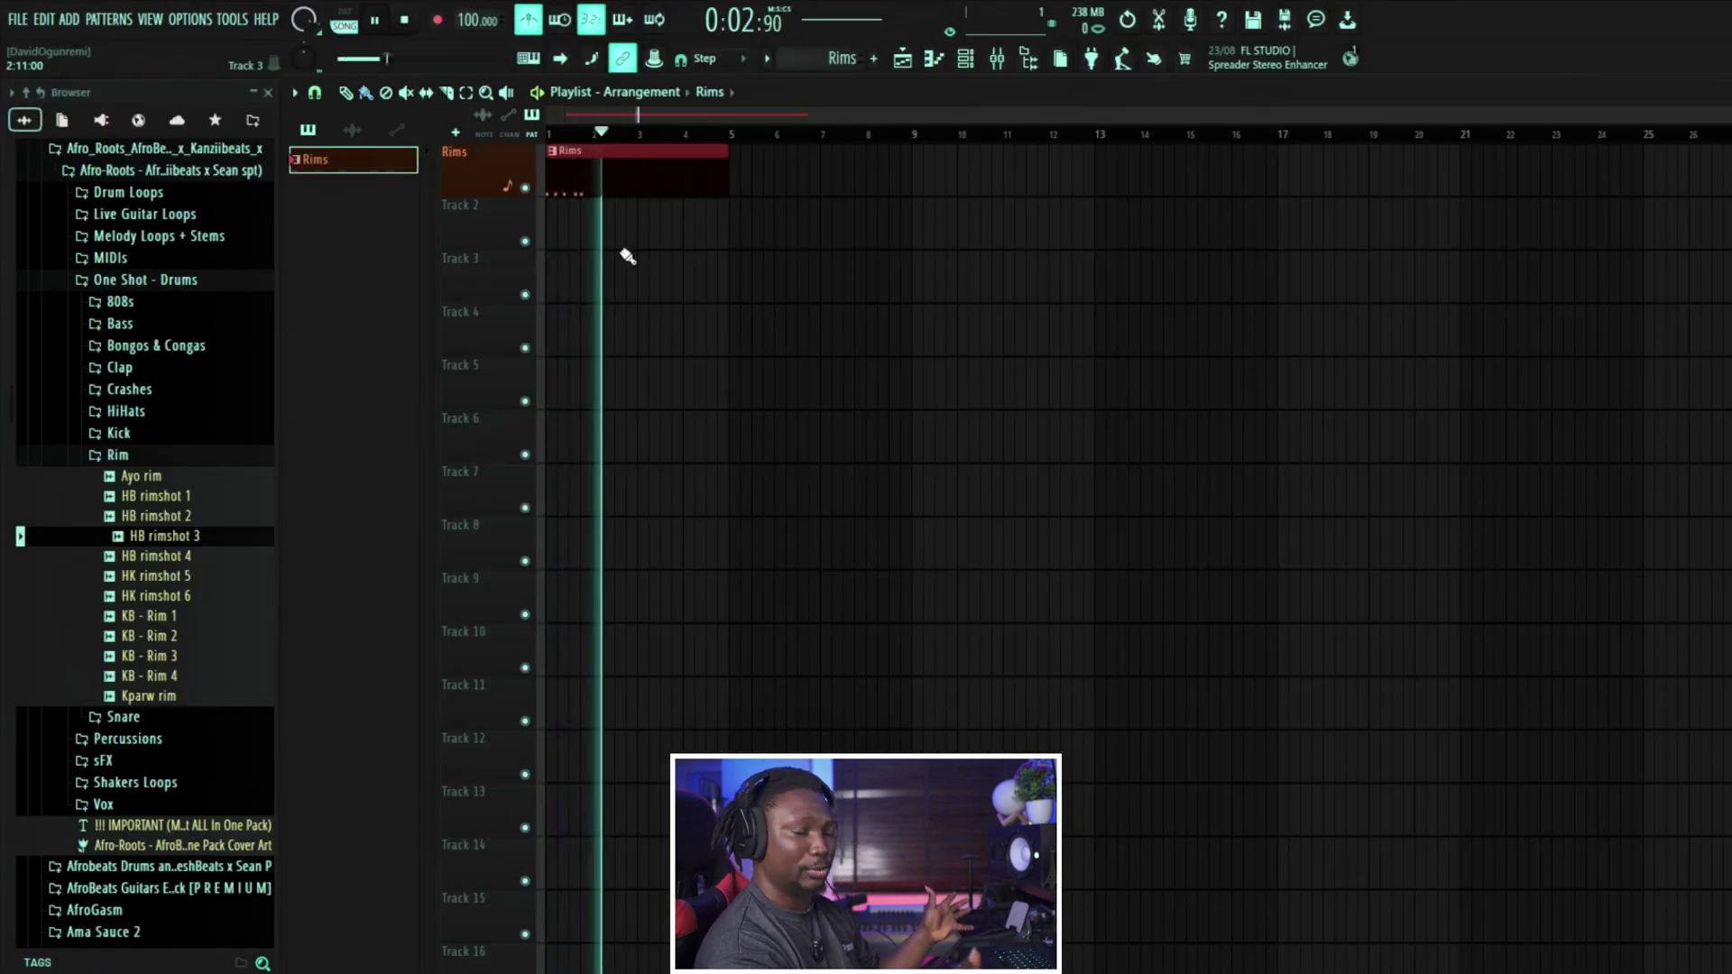
key(space)
Step: Repeat the first bar of HB rimshot 3 notes through bars 2 to 4 and play the arrangement
double_click(599, 182)
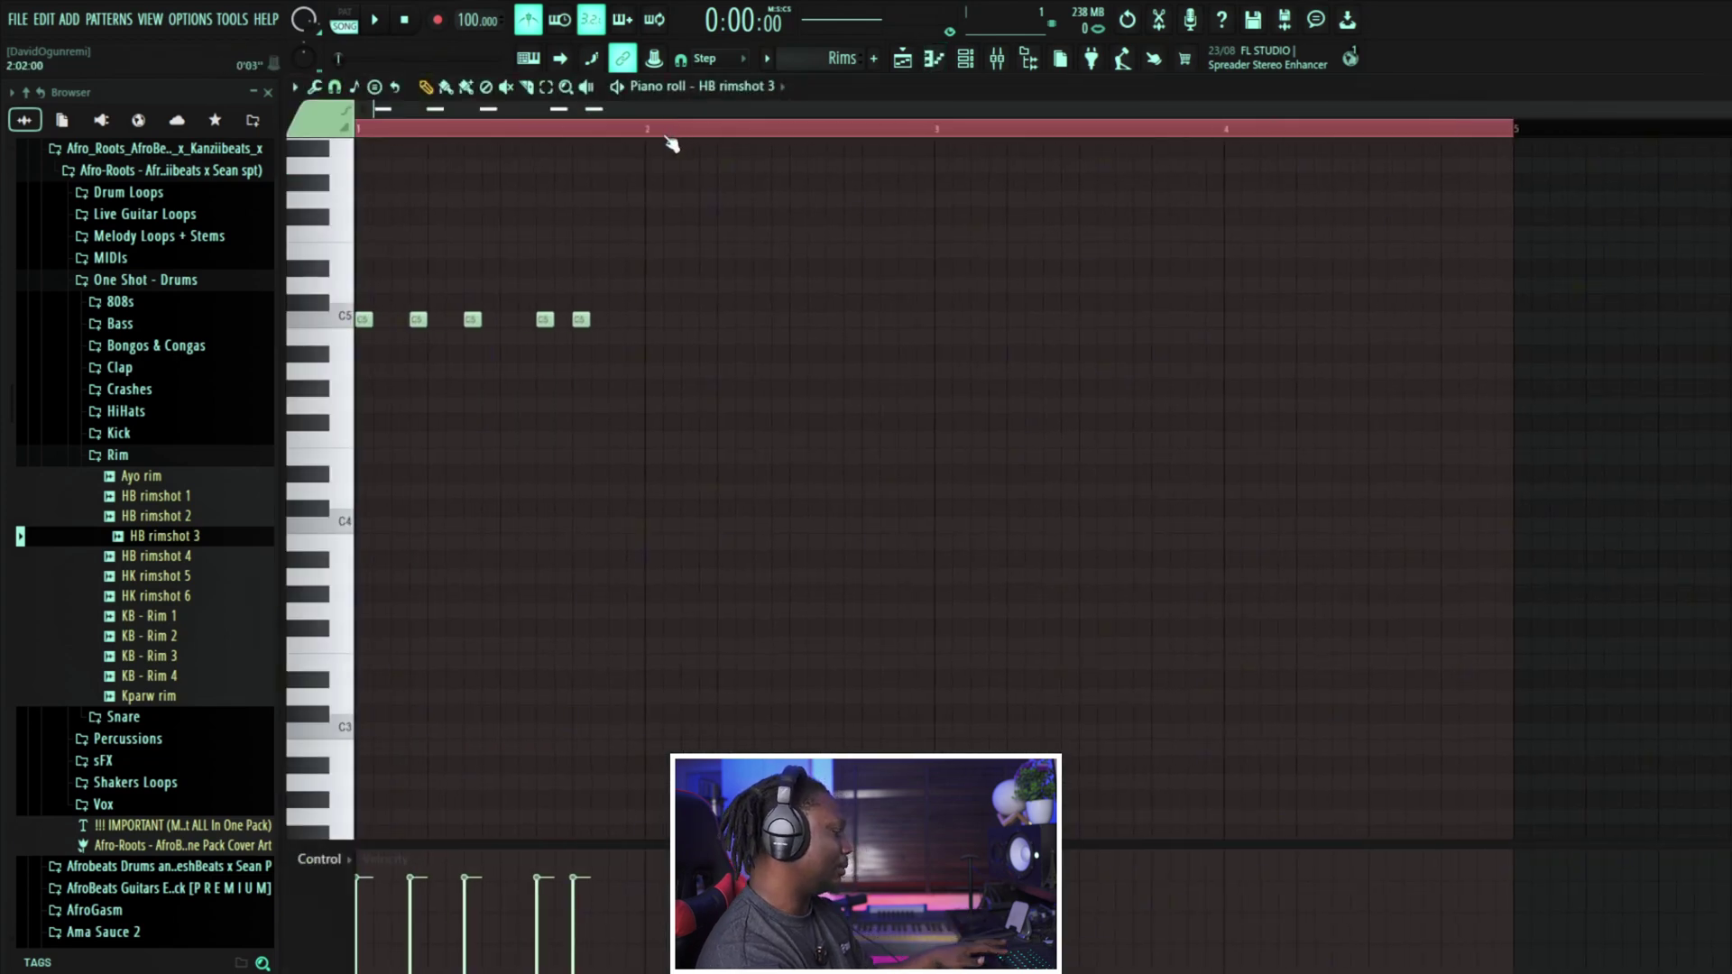
key(ctrl+a)
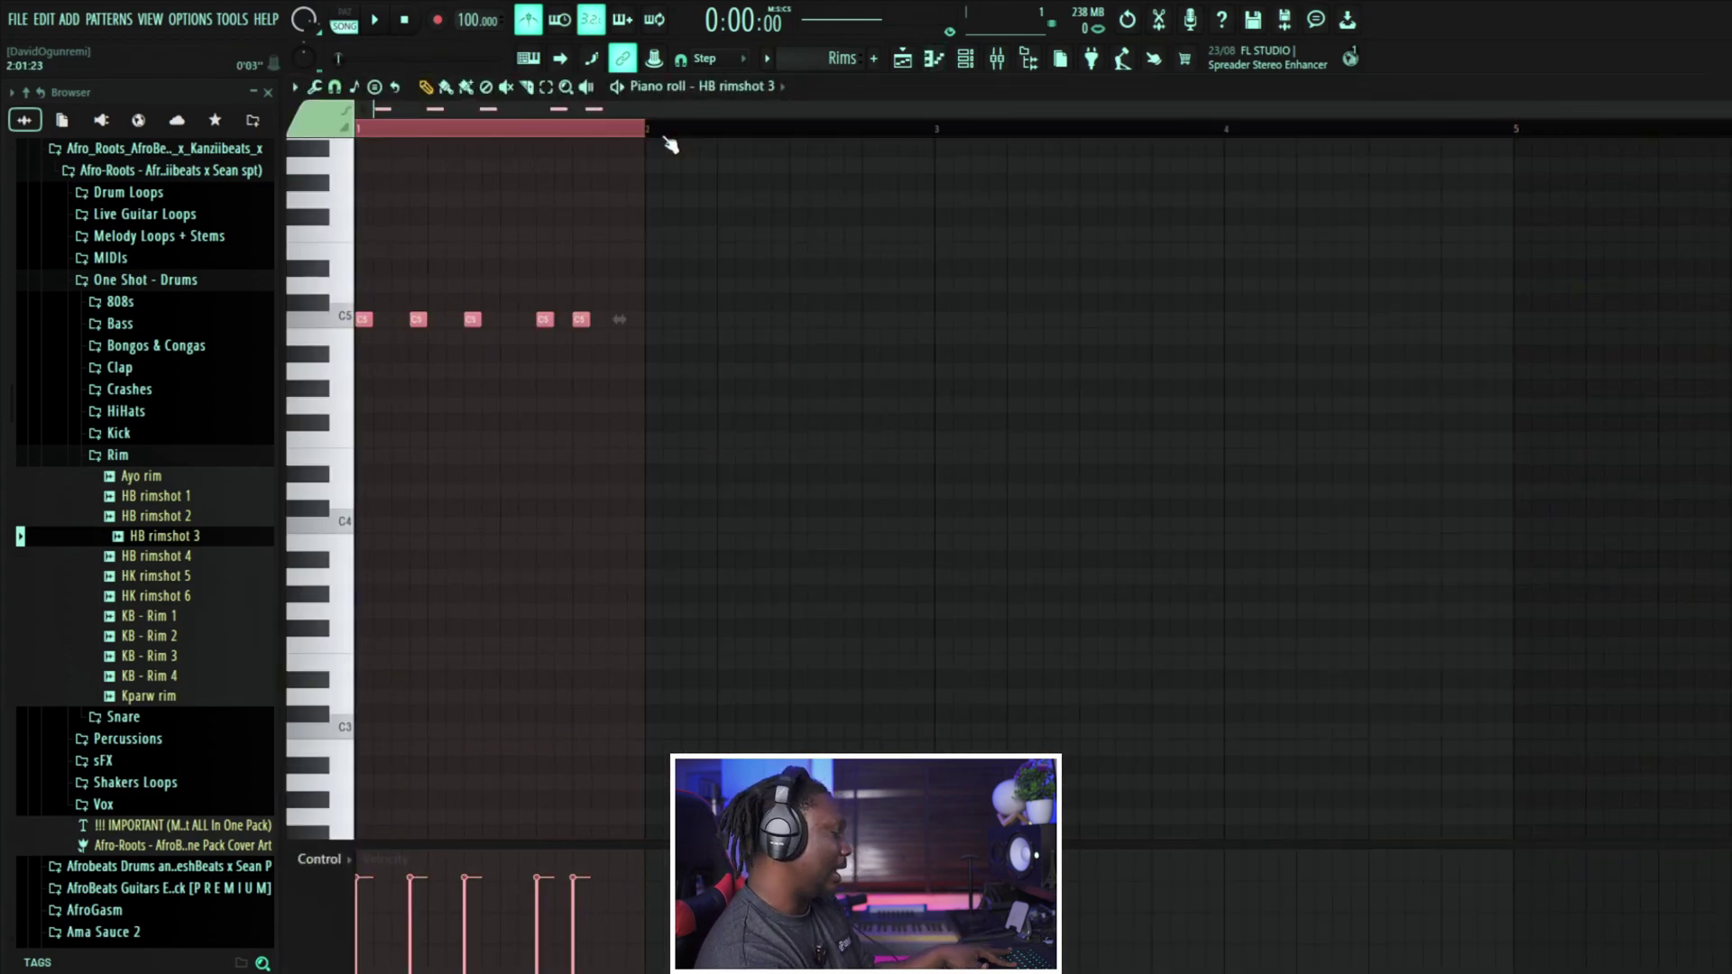
key(ctrl+b)
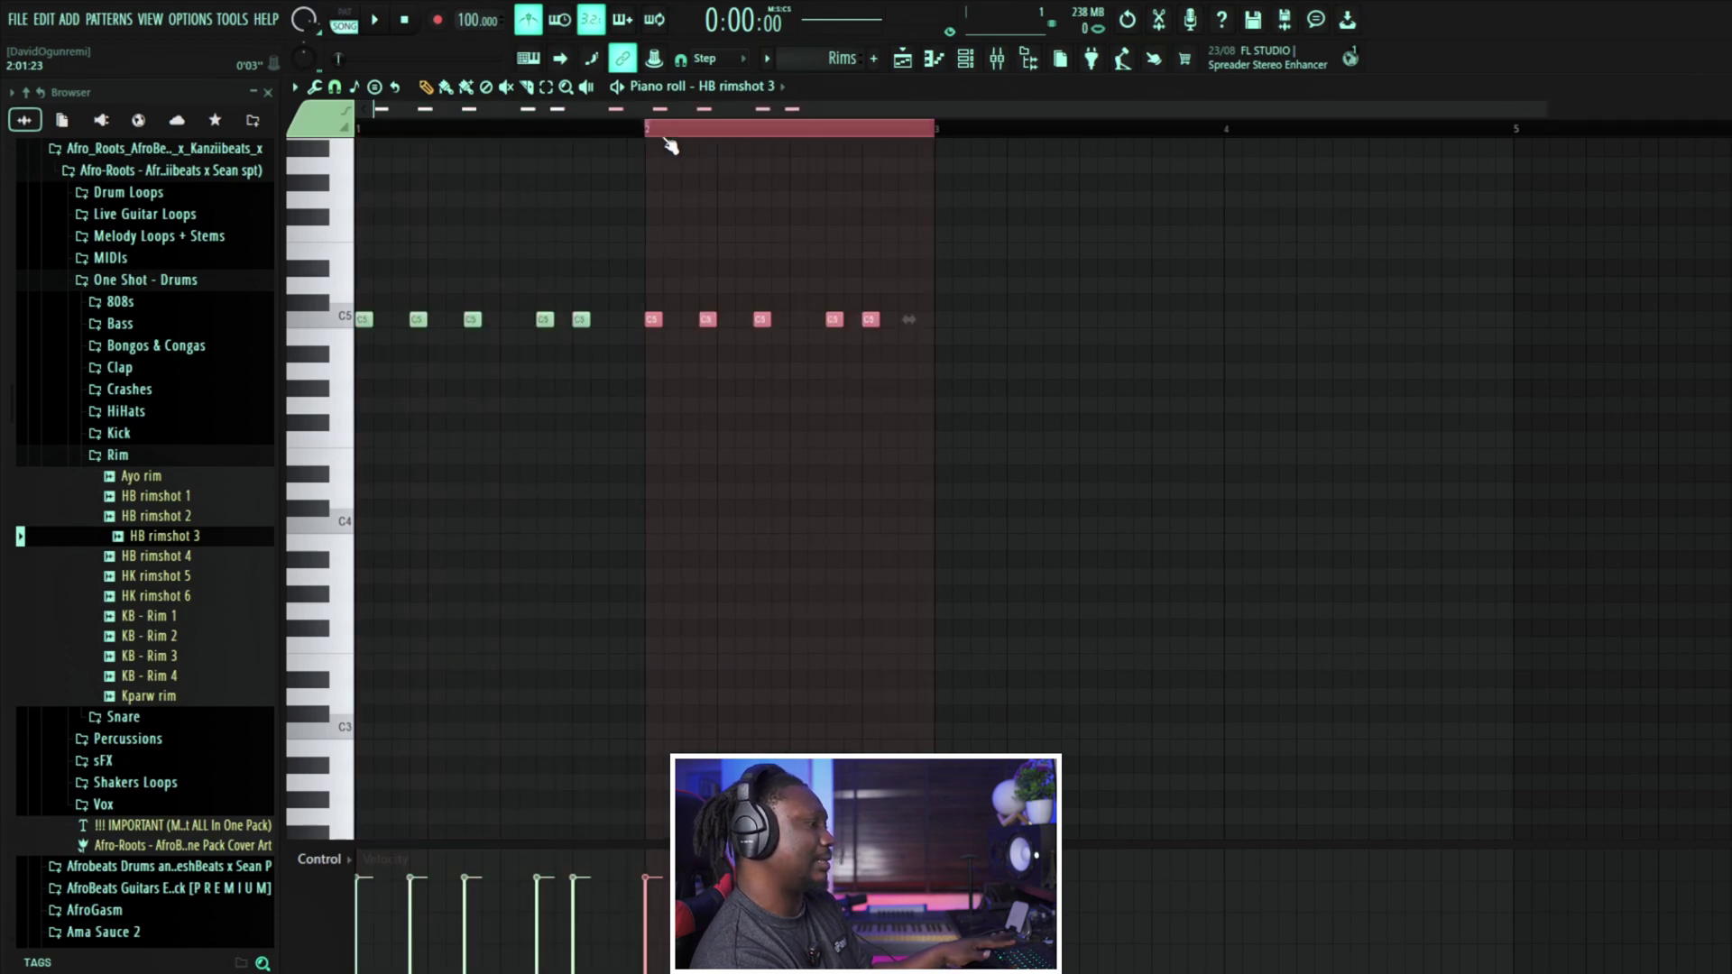
key(ctrl+b)
key(ctrl+b)
key(space)
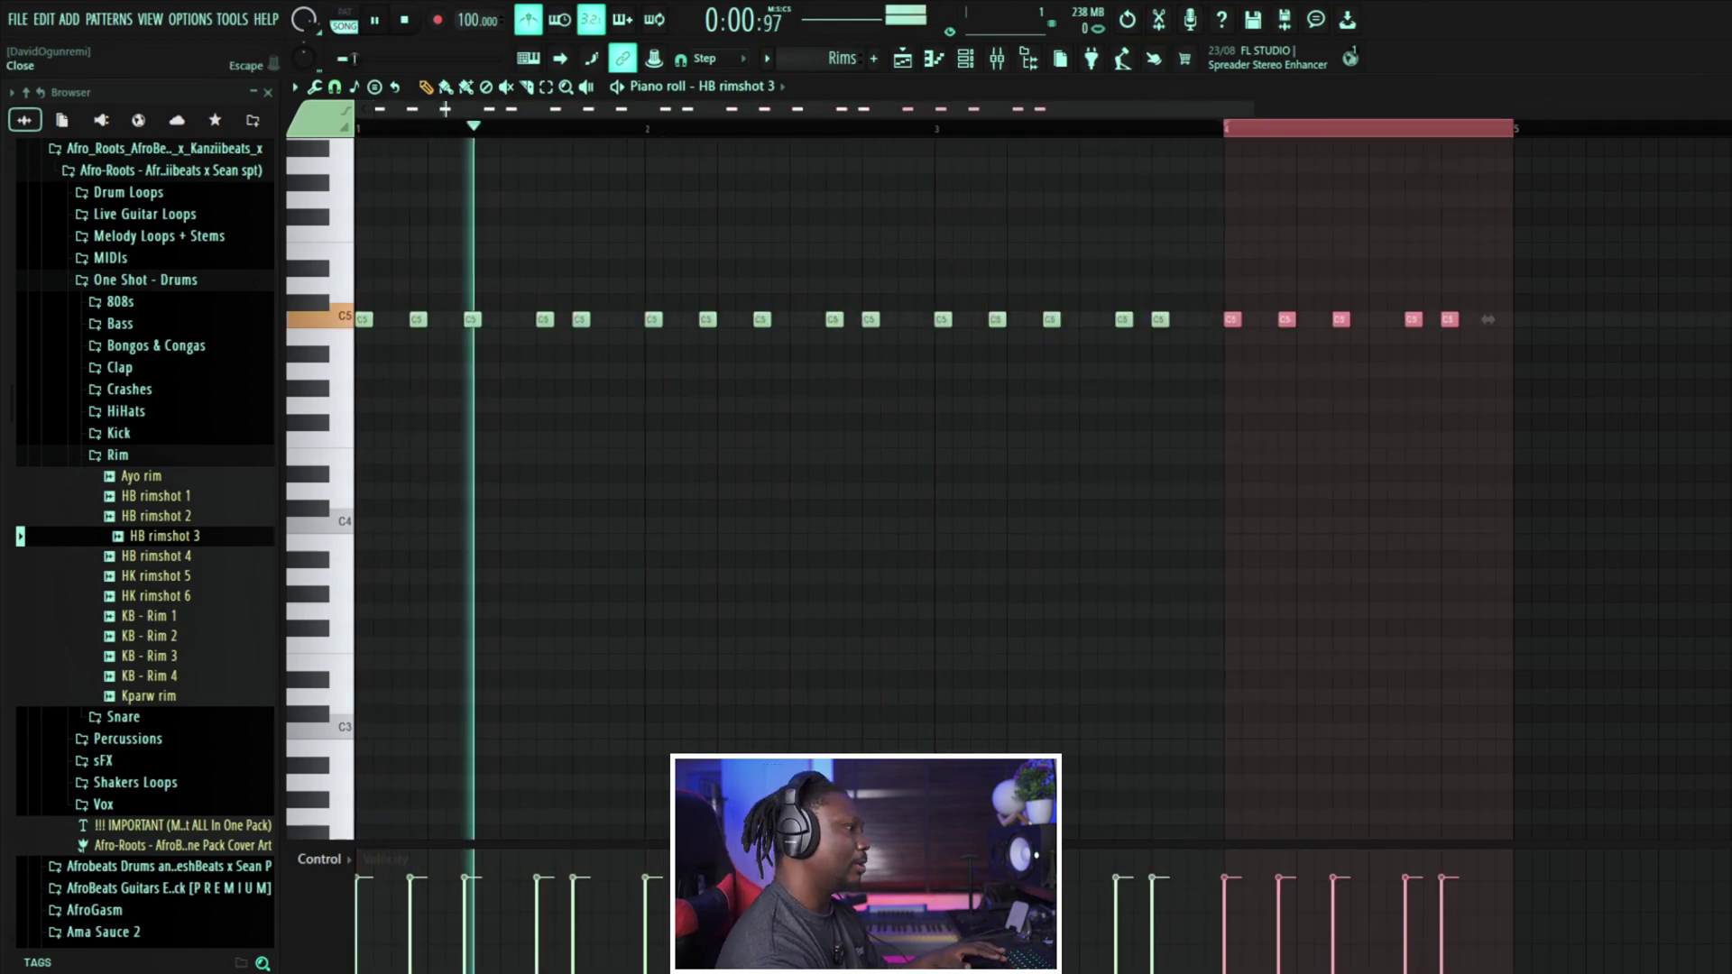
key(F5)
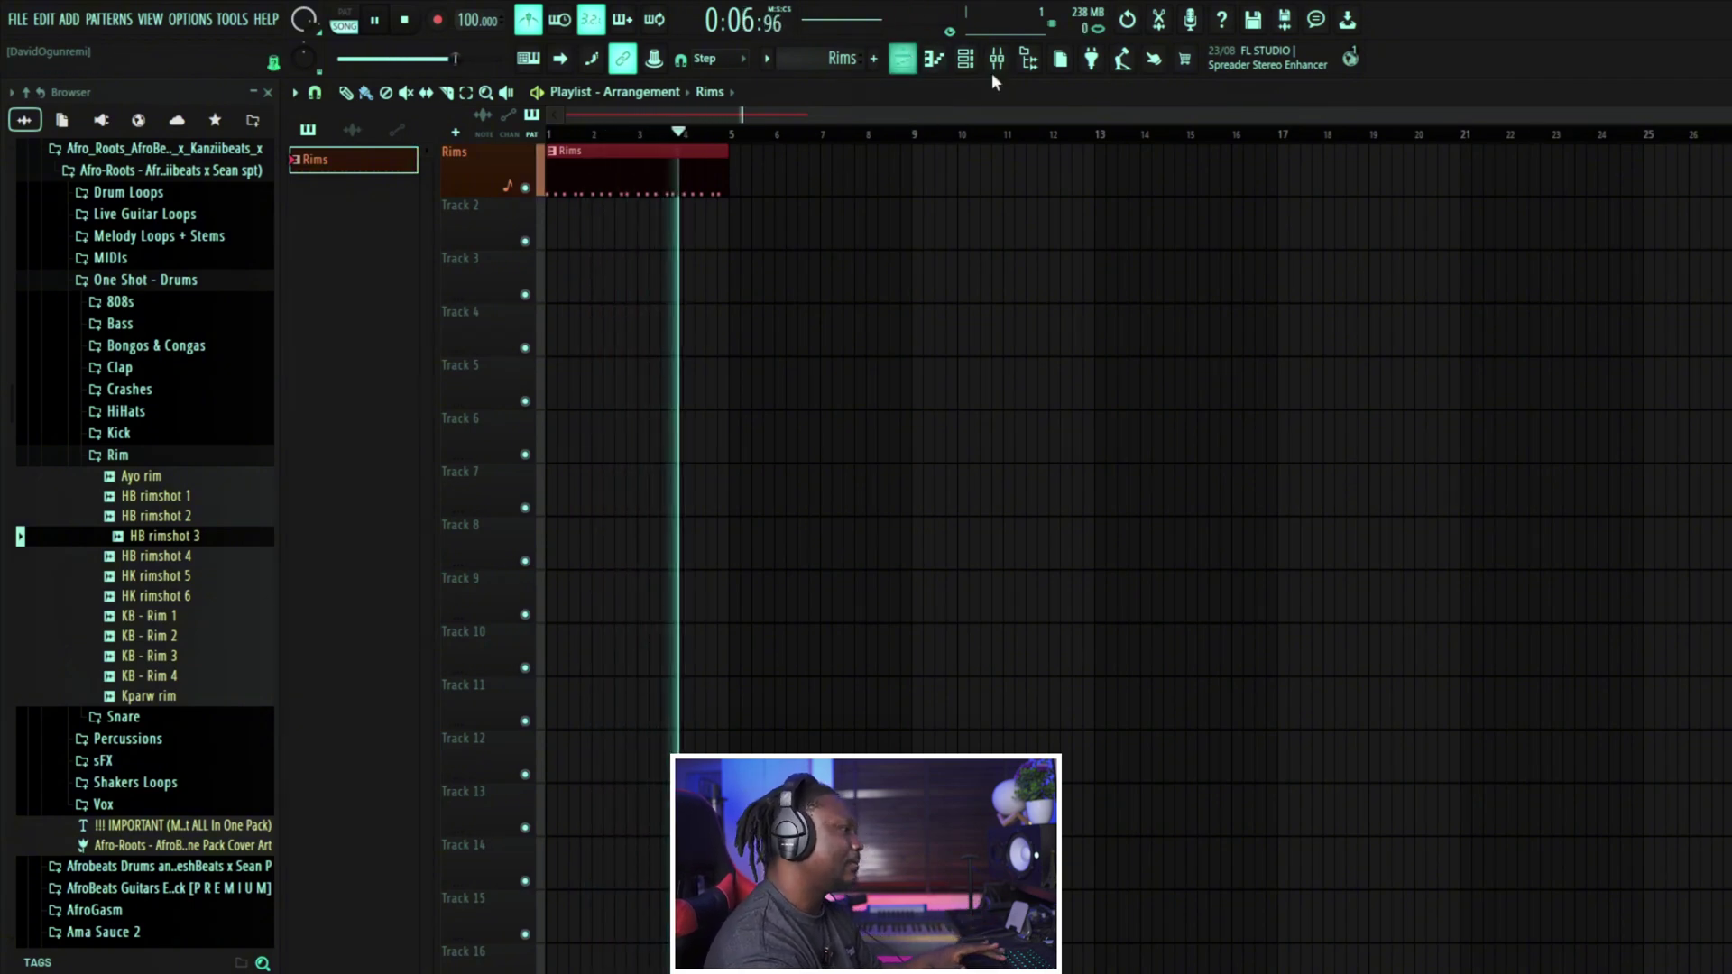
Step: Audition more rimshots, add HK rimshot 5 as a new channel in the Channel rack and open its piano roll
click(956, 63)
key(space)
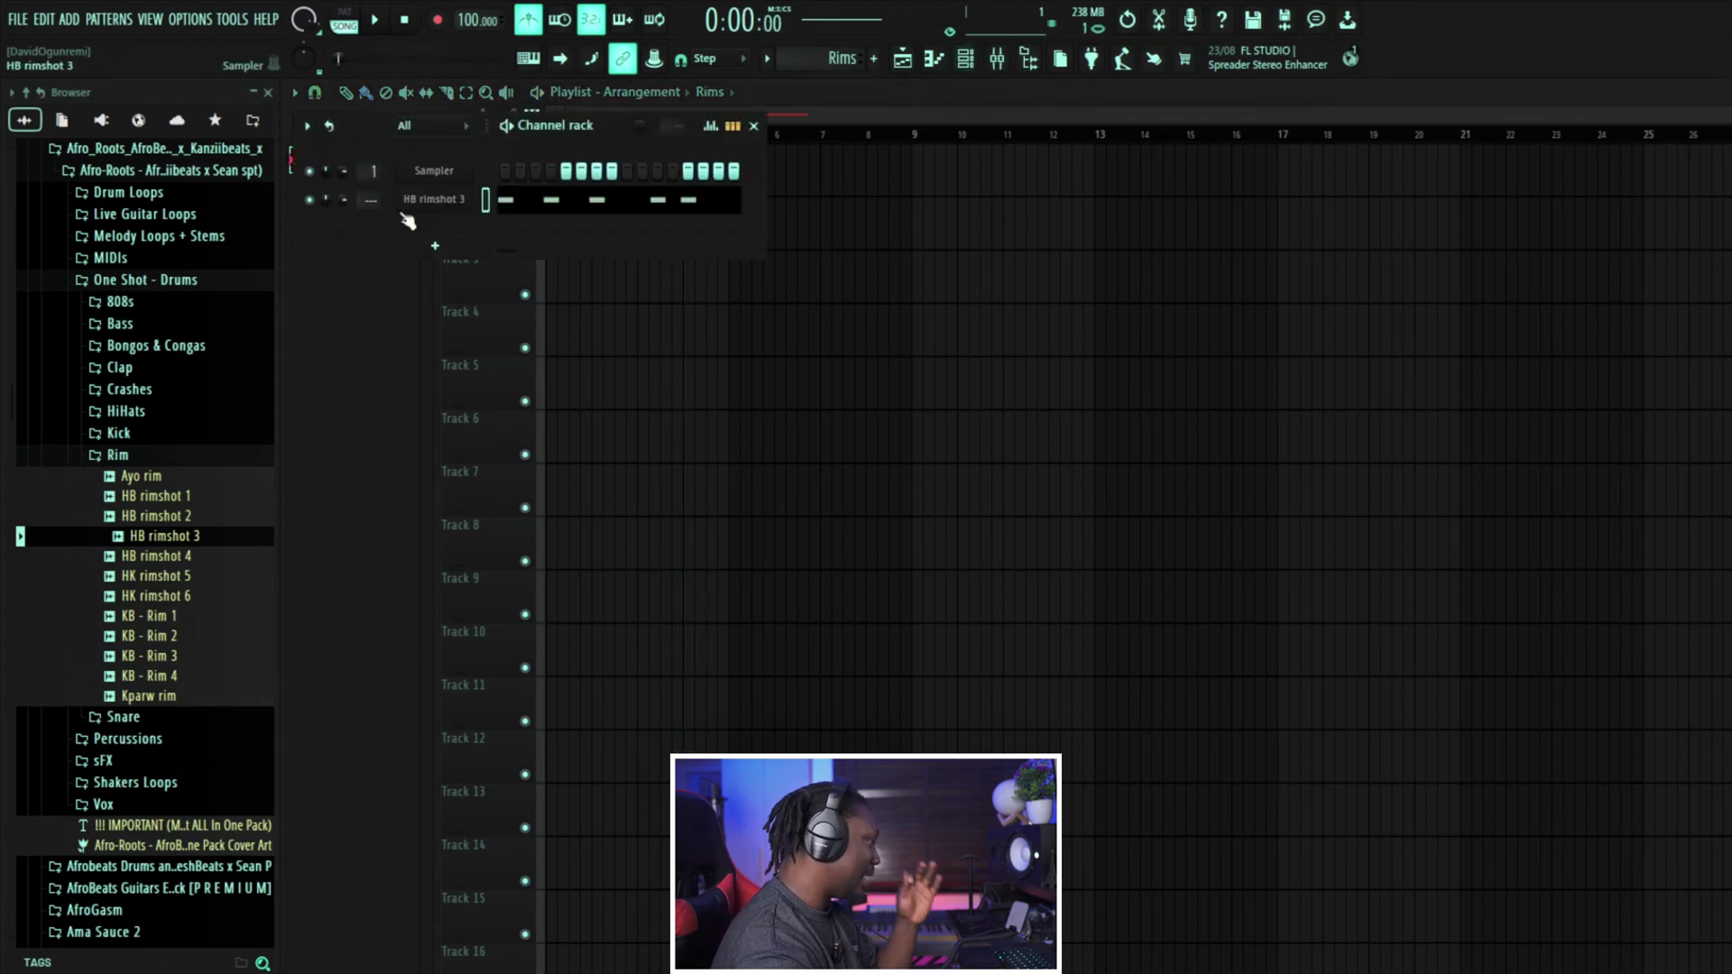
click(160, 555)
click(158, 578)
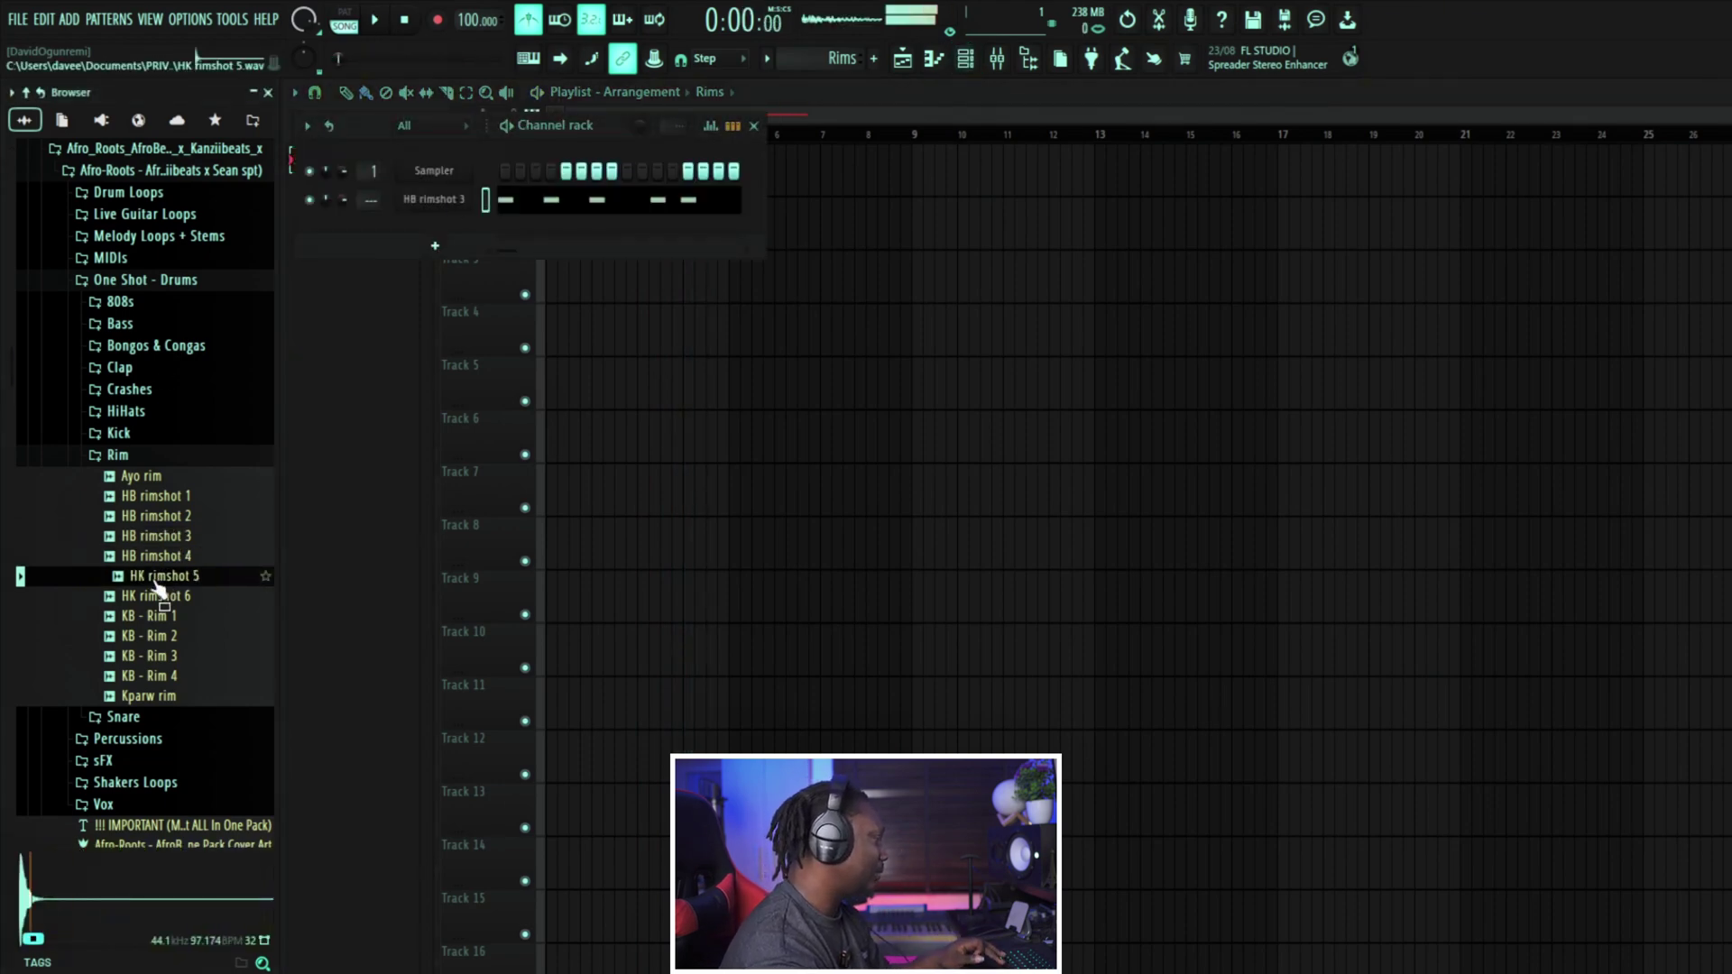
drag(153, 588, 428, 227)
right_click(427, 225)
click(506, 228)
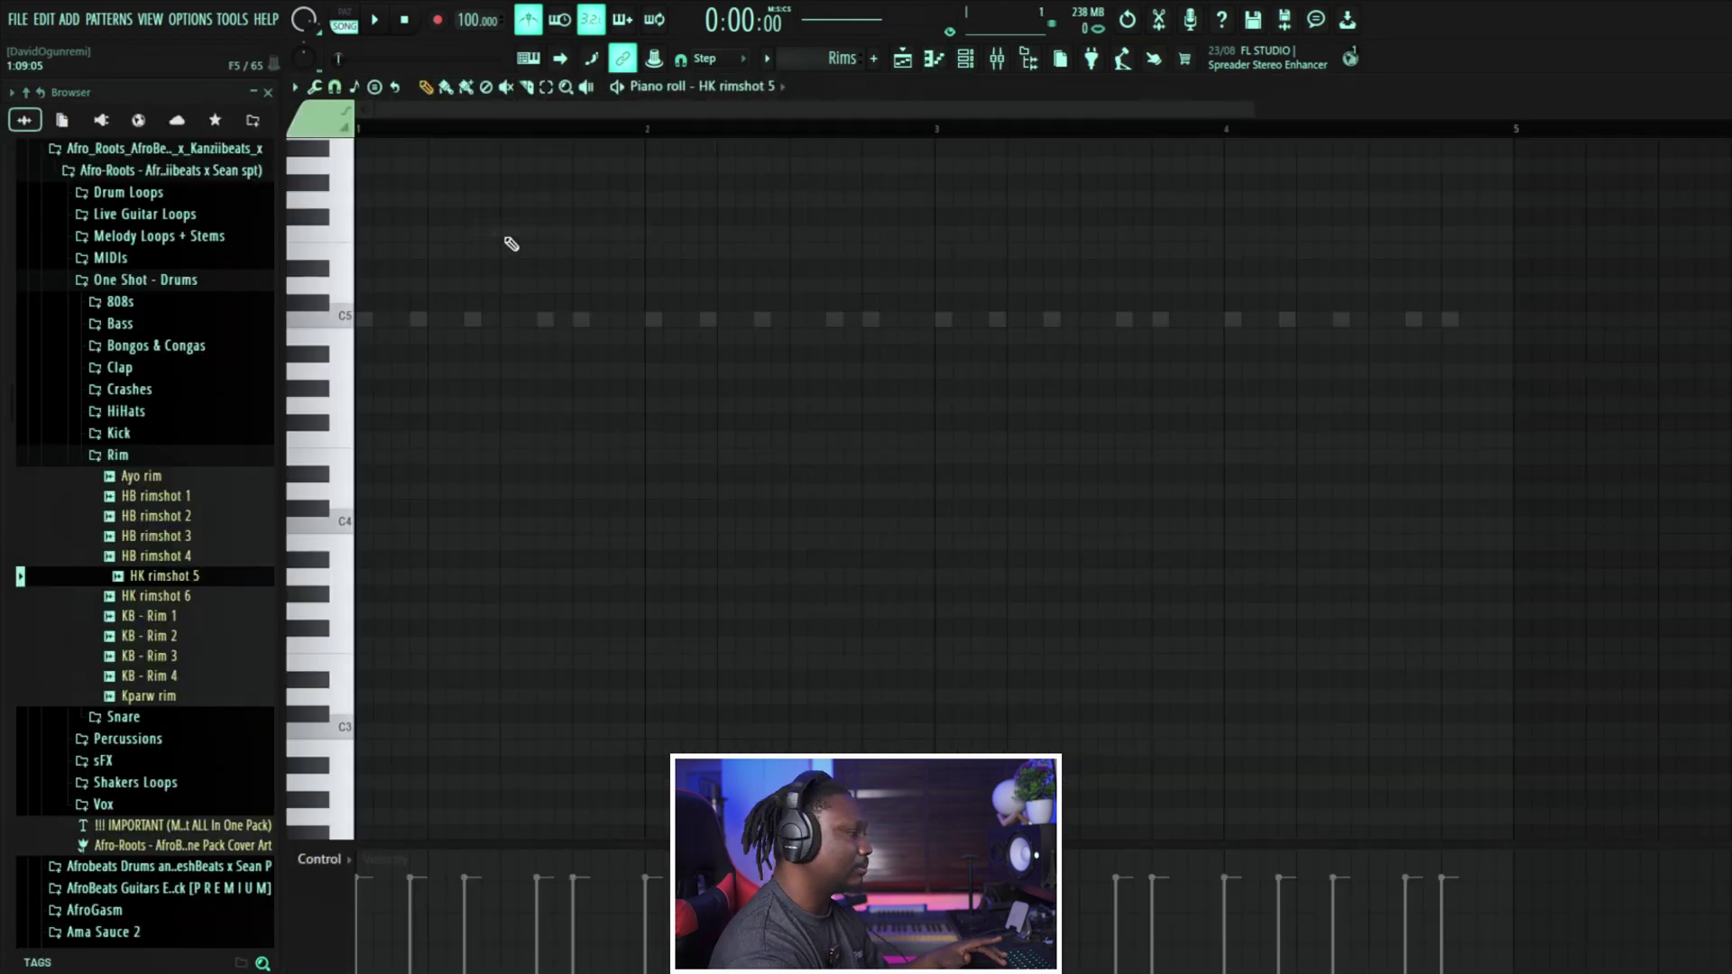
Step: Play the rim rhythm to find the gap, place a C5 HK rimshot 5 note on step 15 of bar 1 and lower its velocity
key(space)
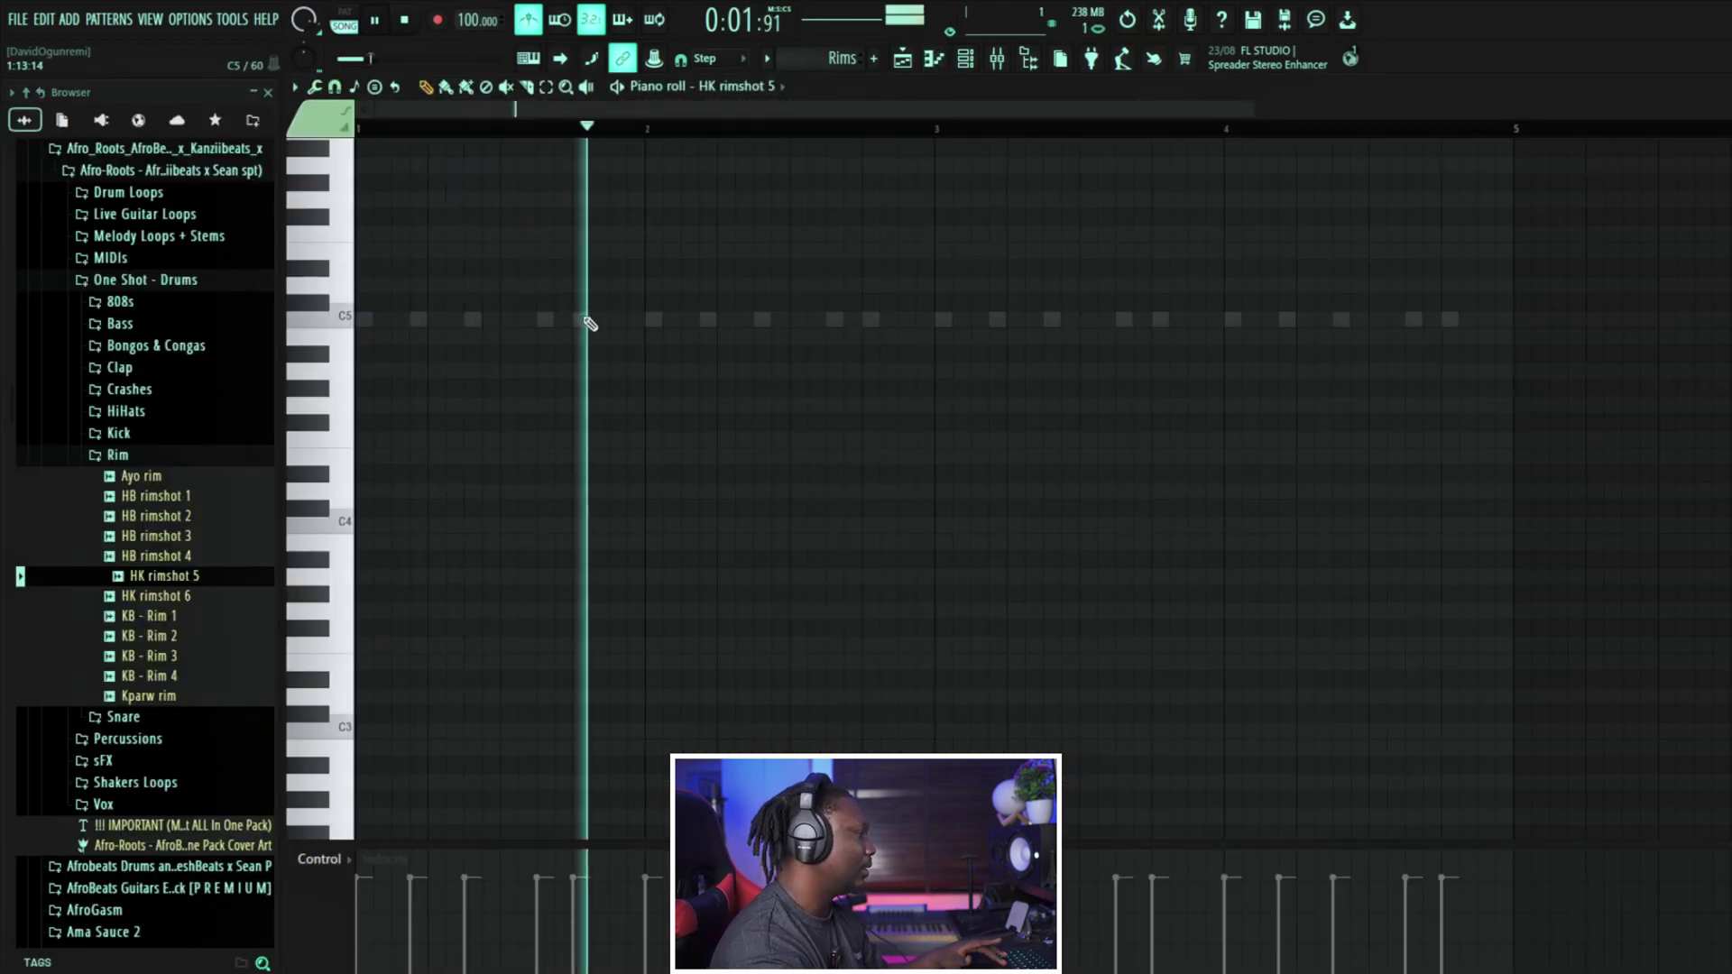
key(space)
key(space)
key(space)
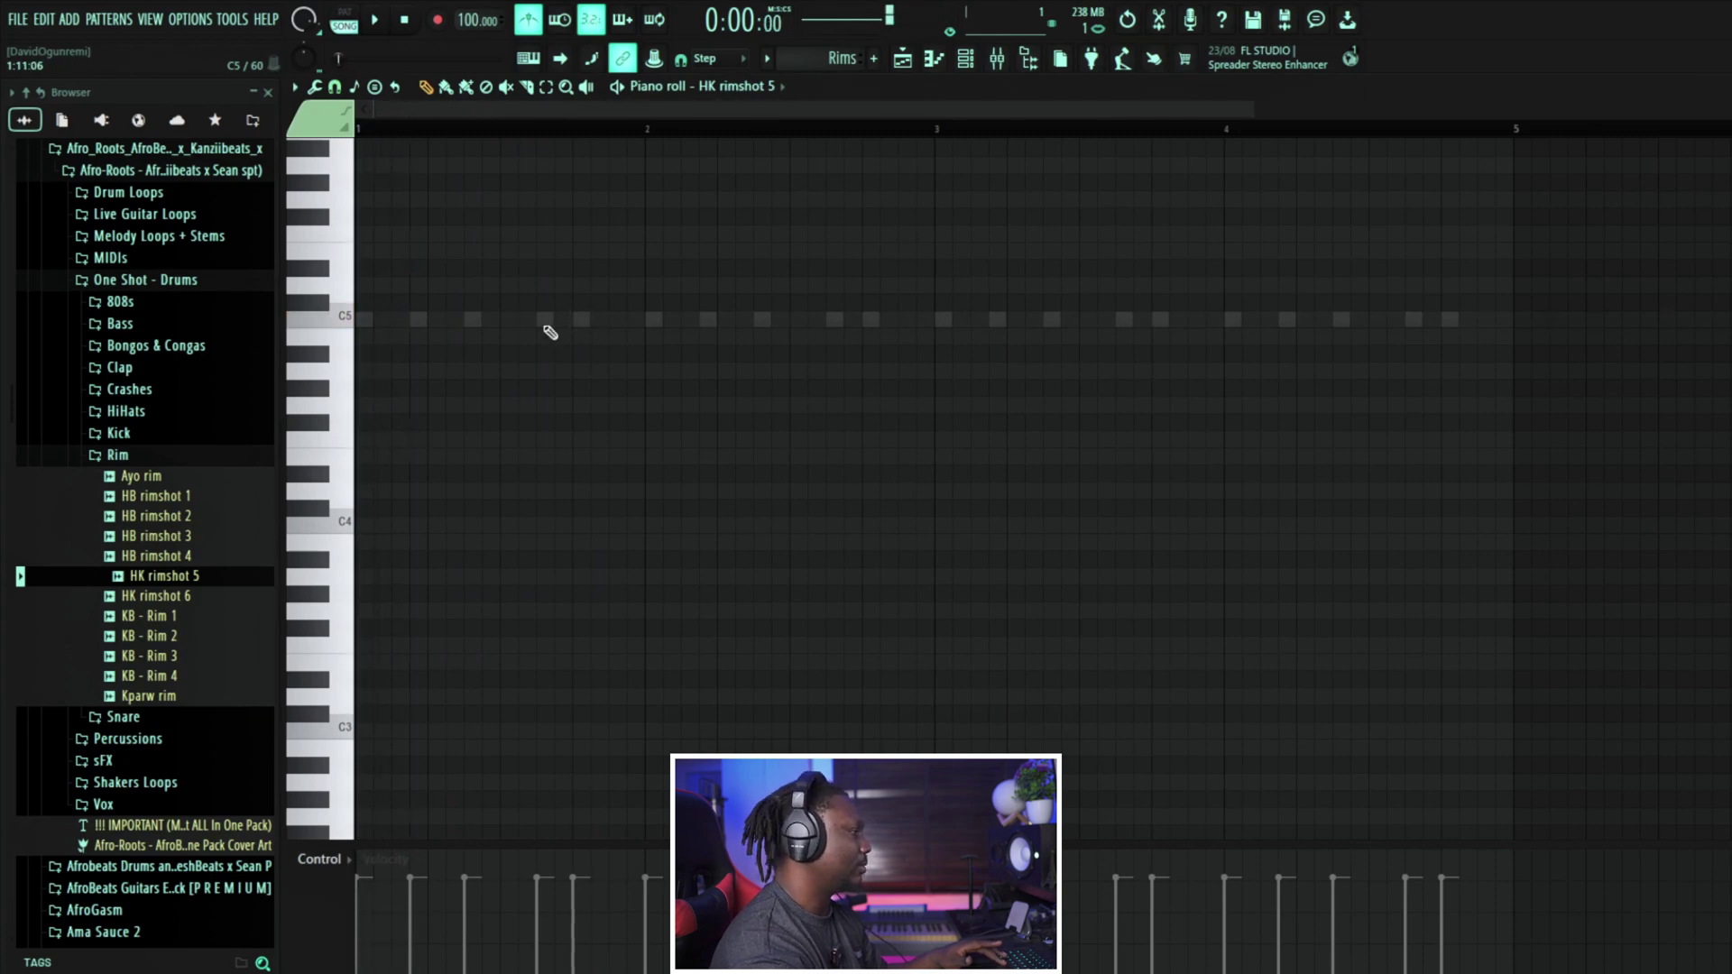
key(space)
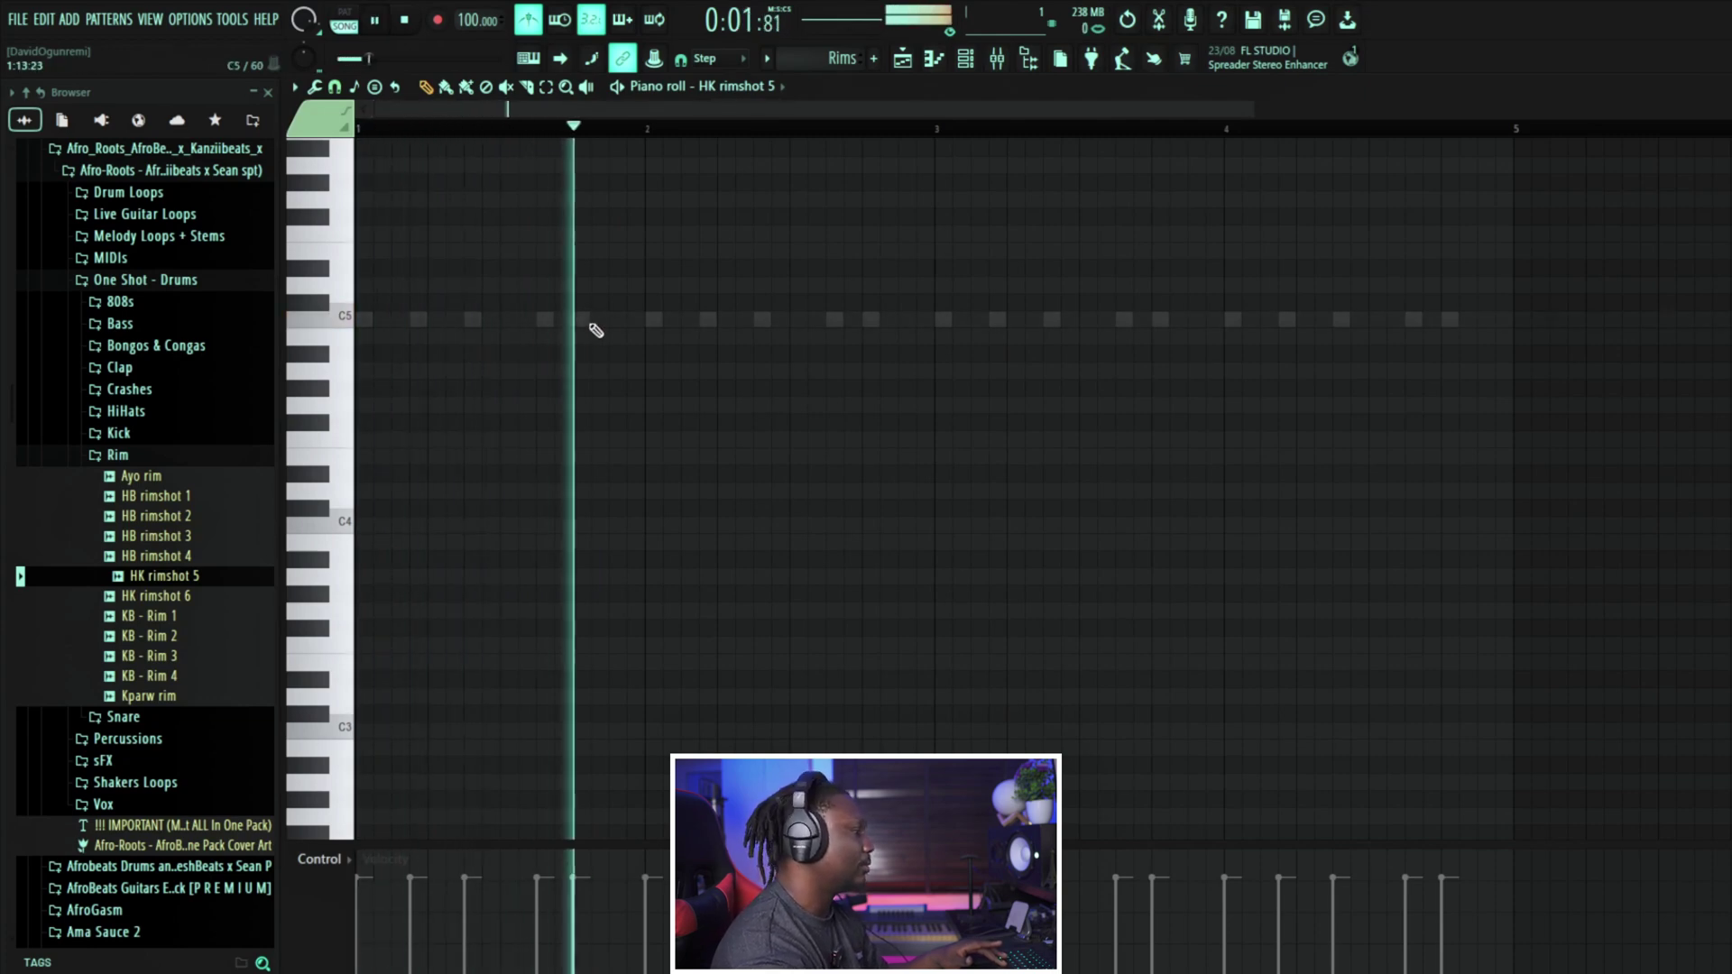
key(space)
click(616, 320)
key(space)
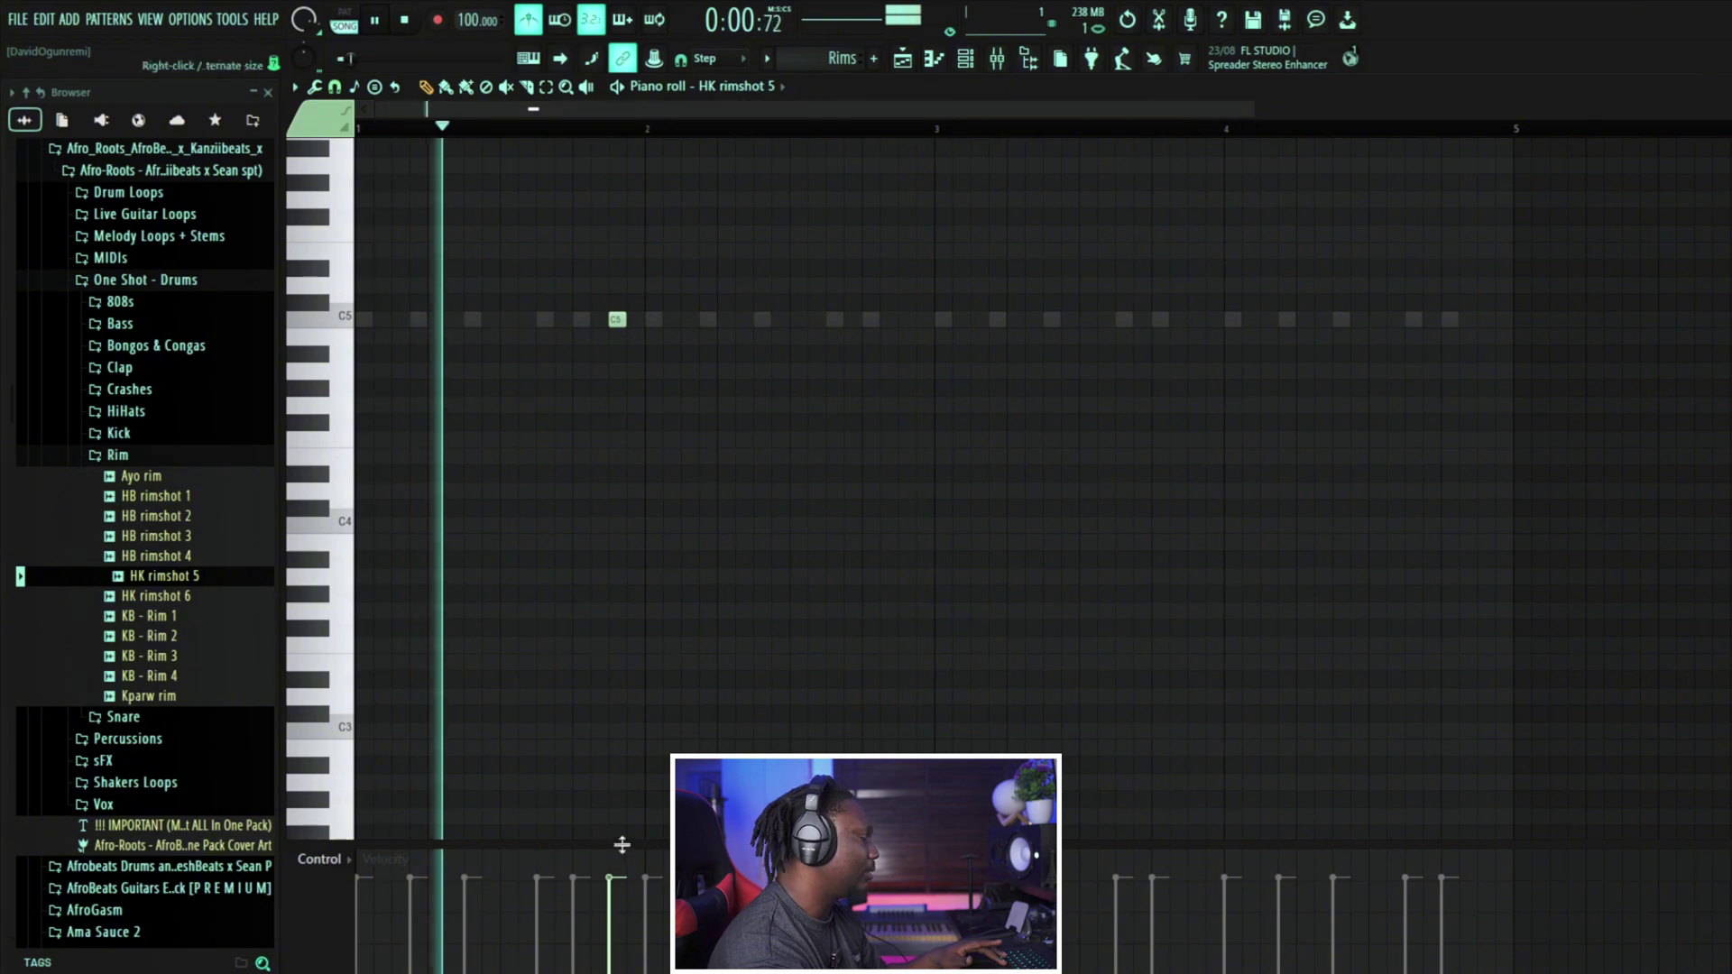
click(609, 903)
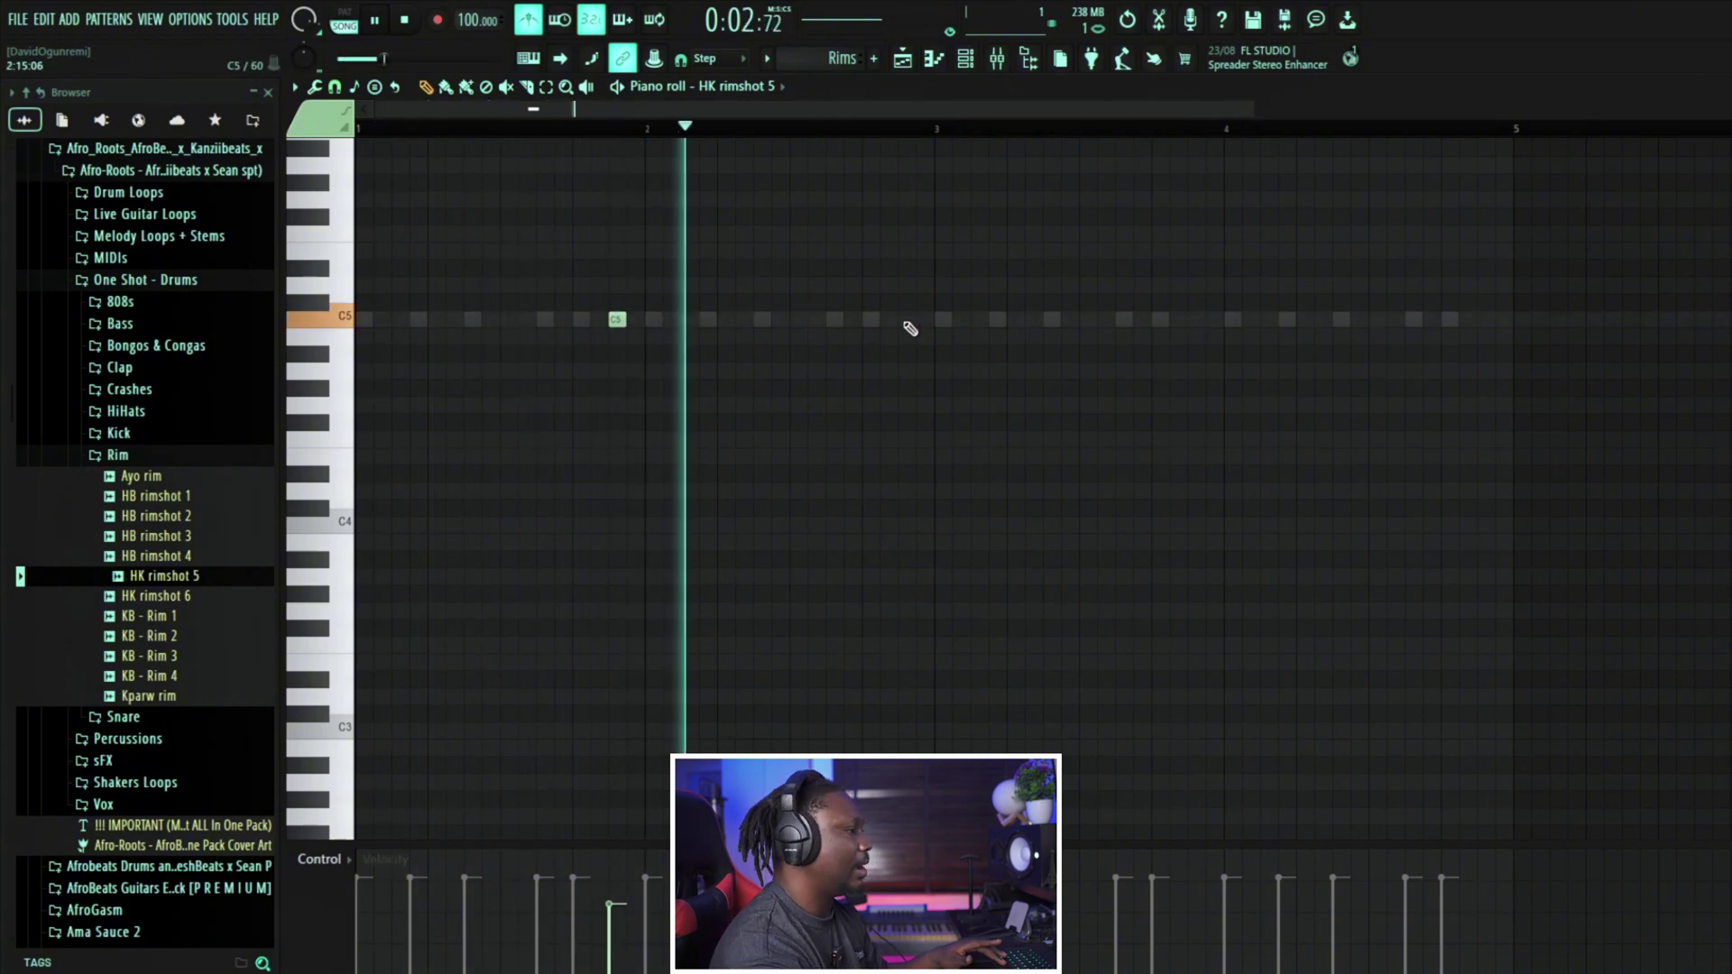
Step: Add matching C5 HK rimshot 5 notes on step 15 of bars 2, 3 and 4
click(906, 319)
click(1196, 319)
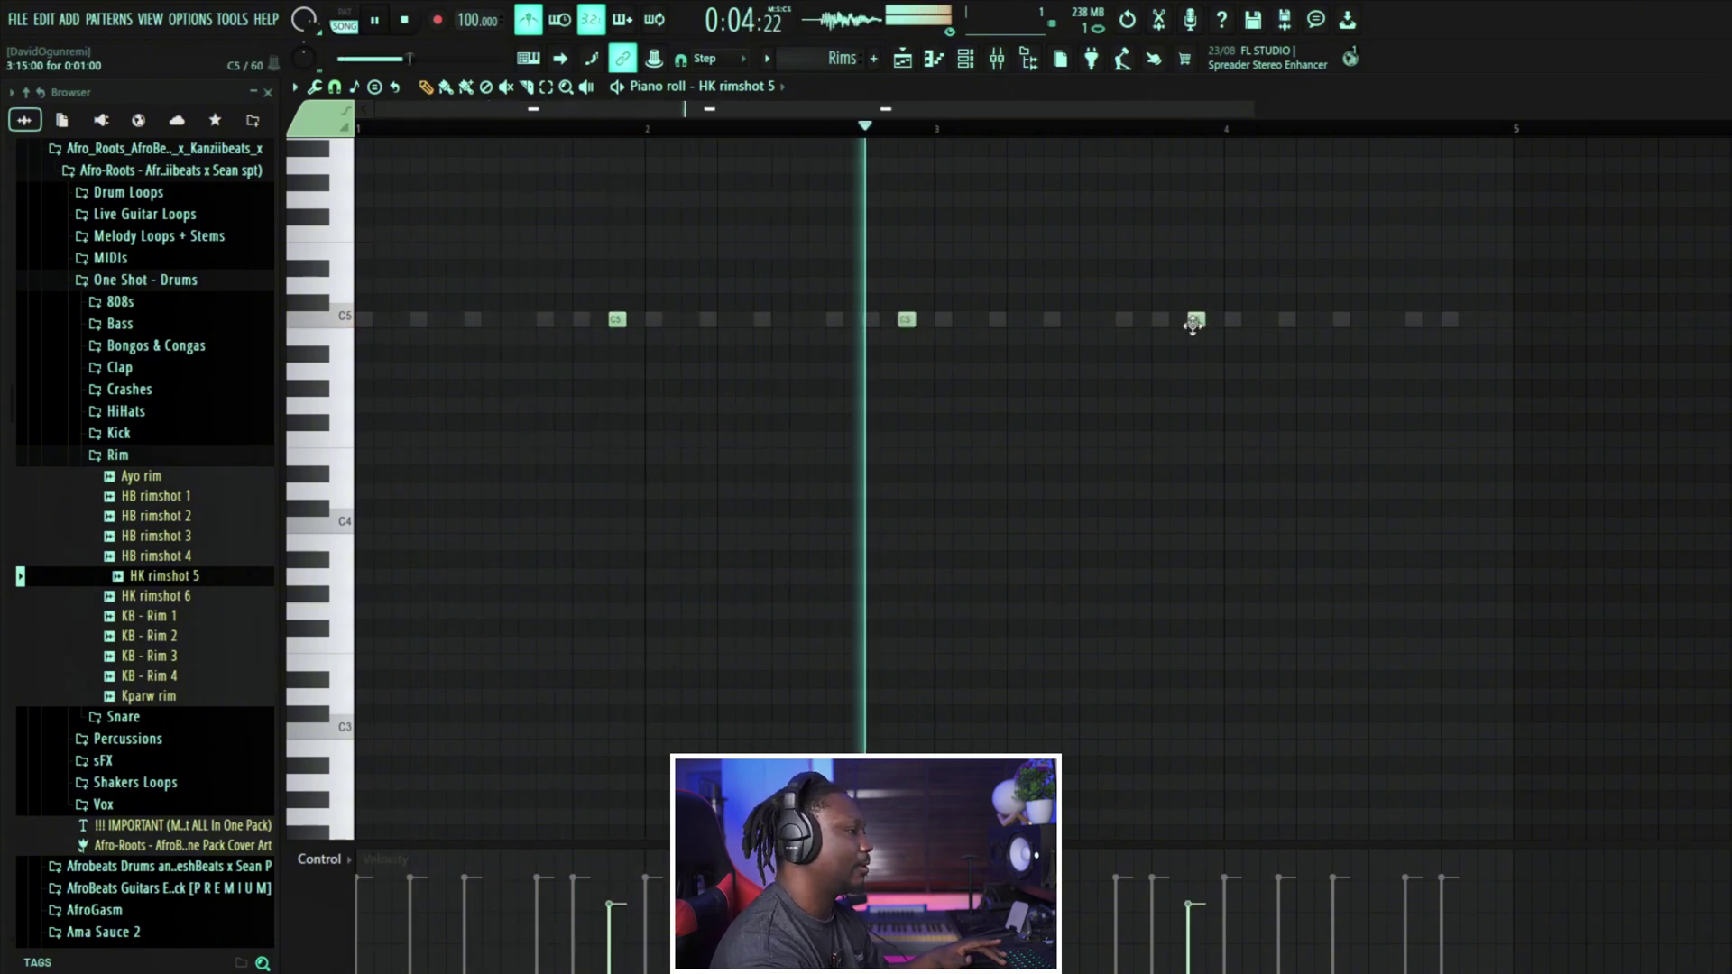
click(1486, 320)
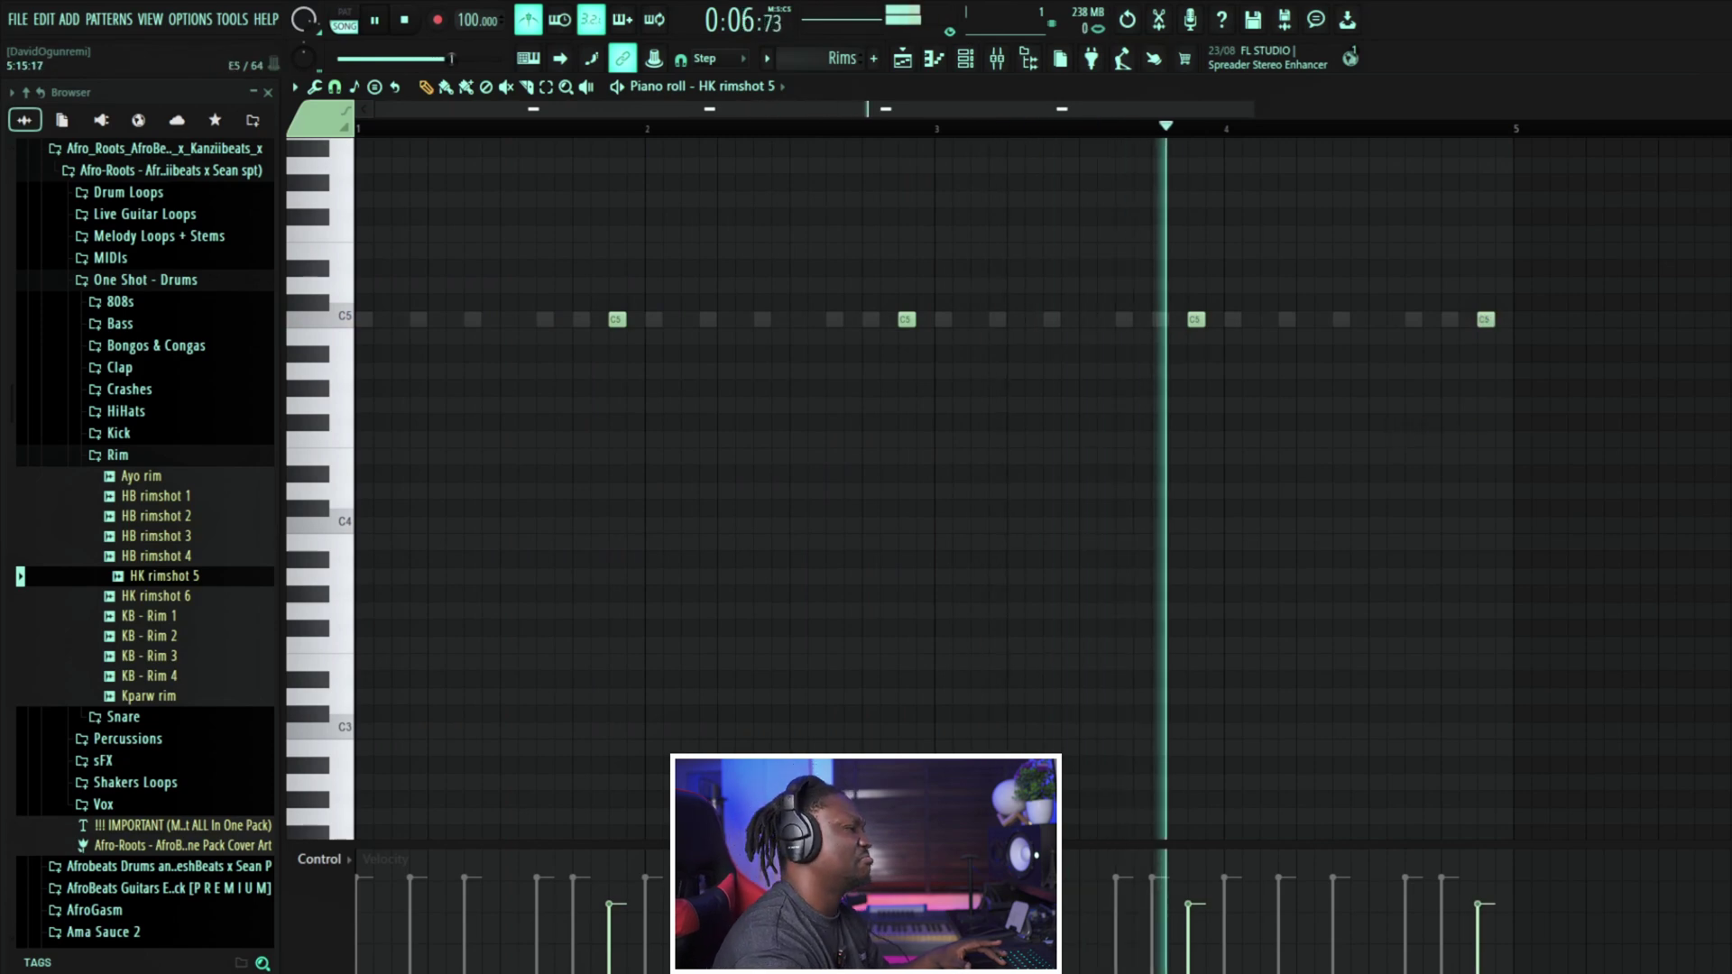
Step: Listen to the combined rimshots while checking the Channel rack and the playlist, and stop playback
key(F7)
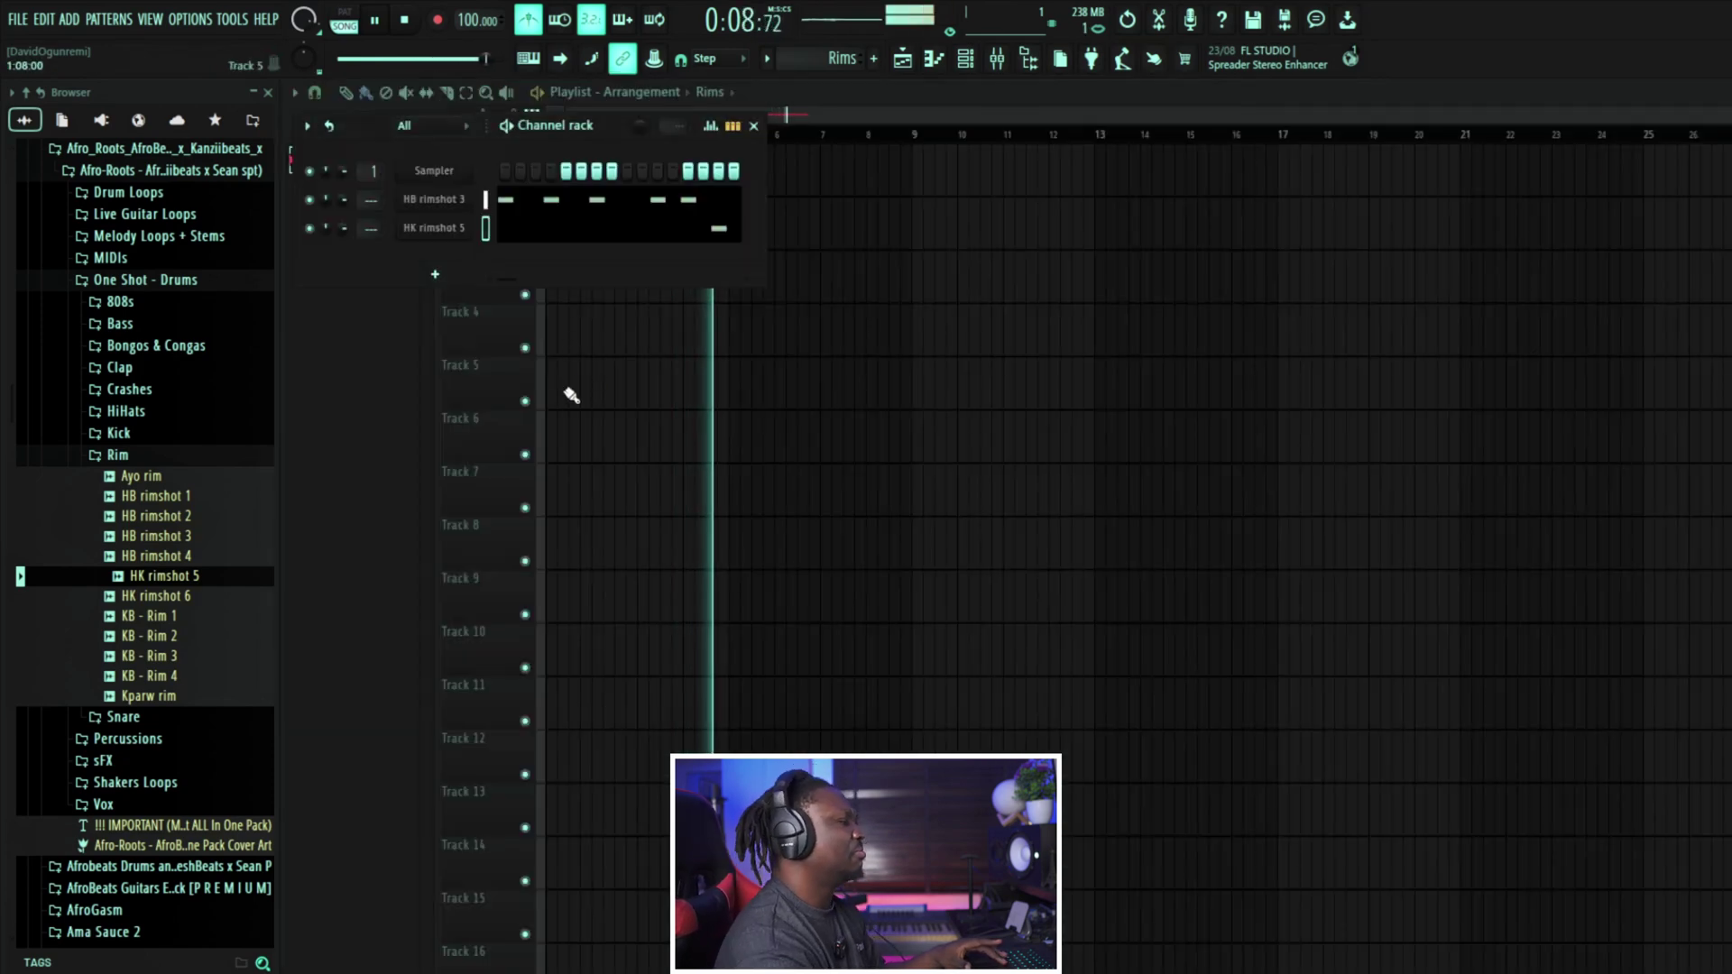
key(F6)
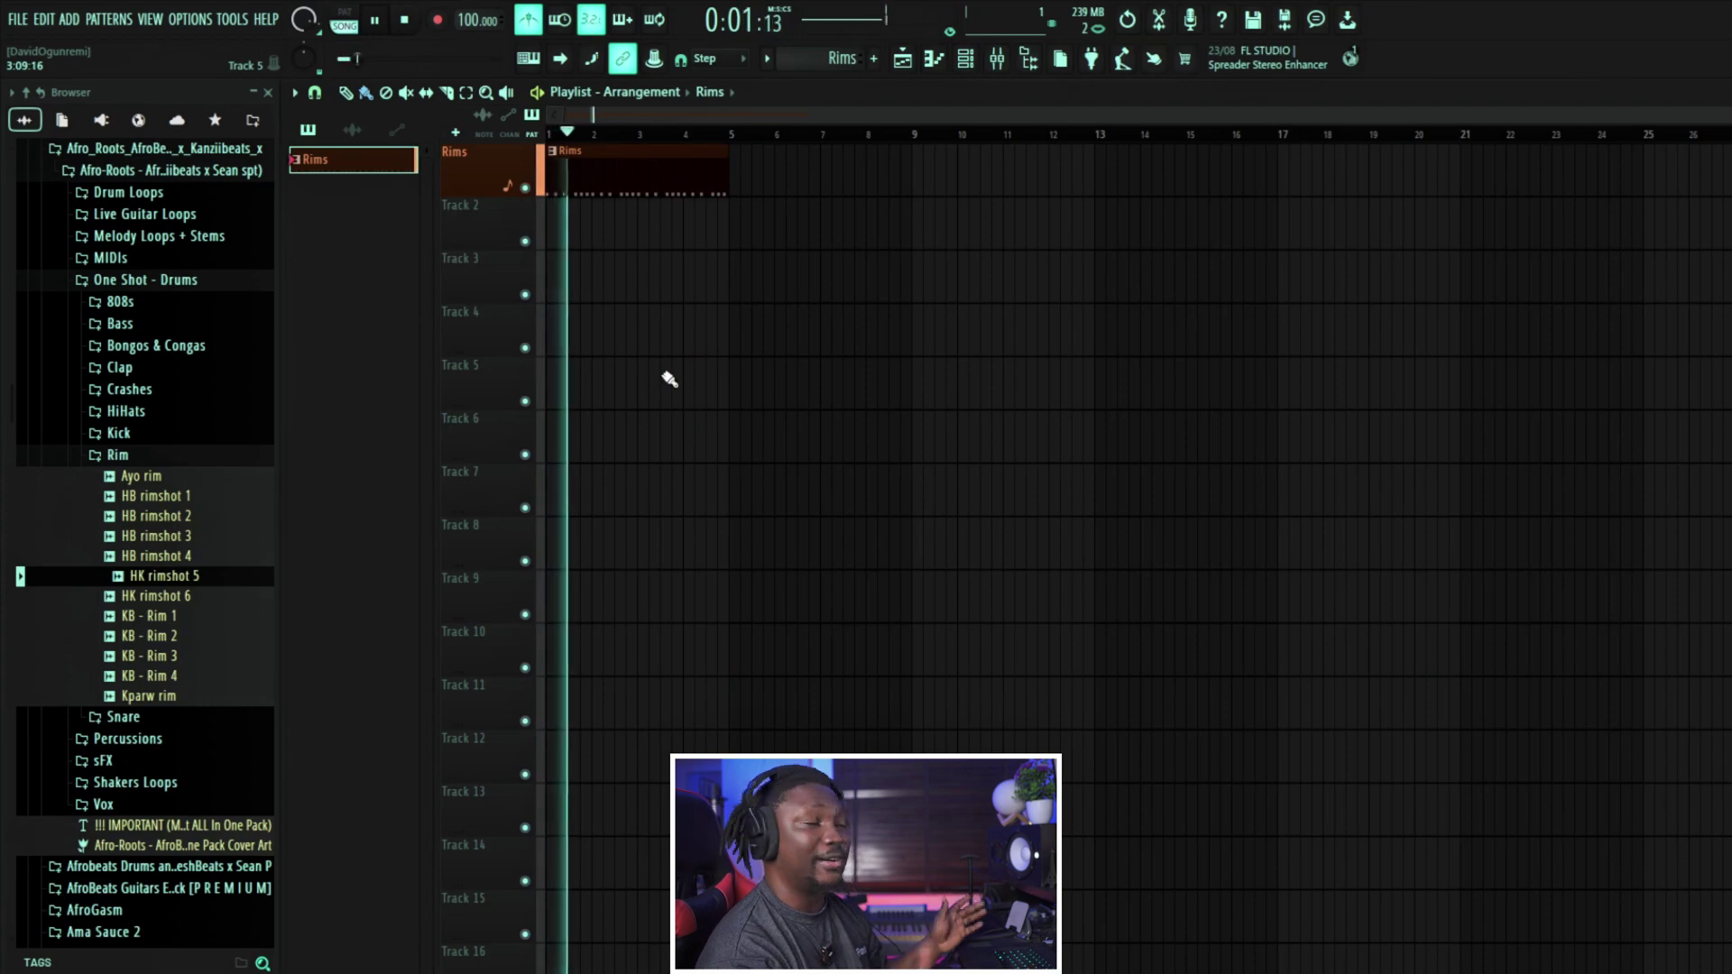
key(space)
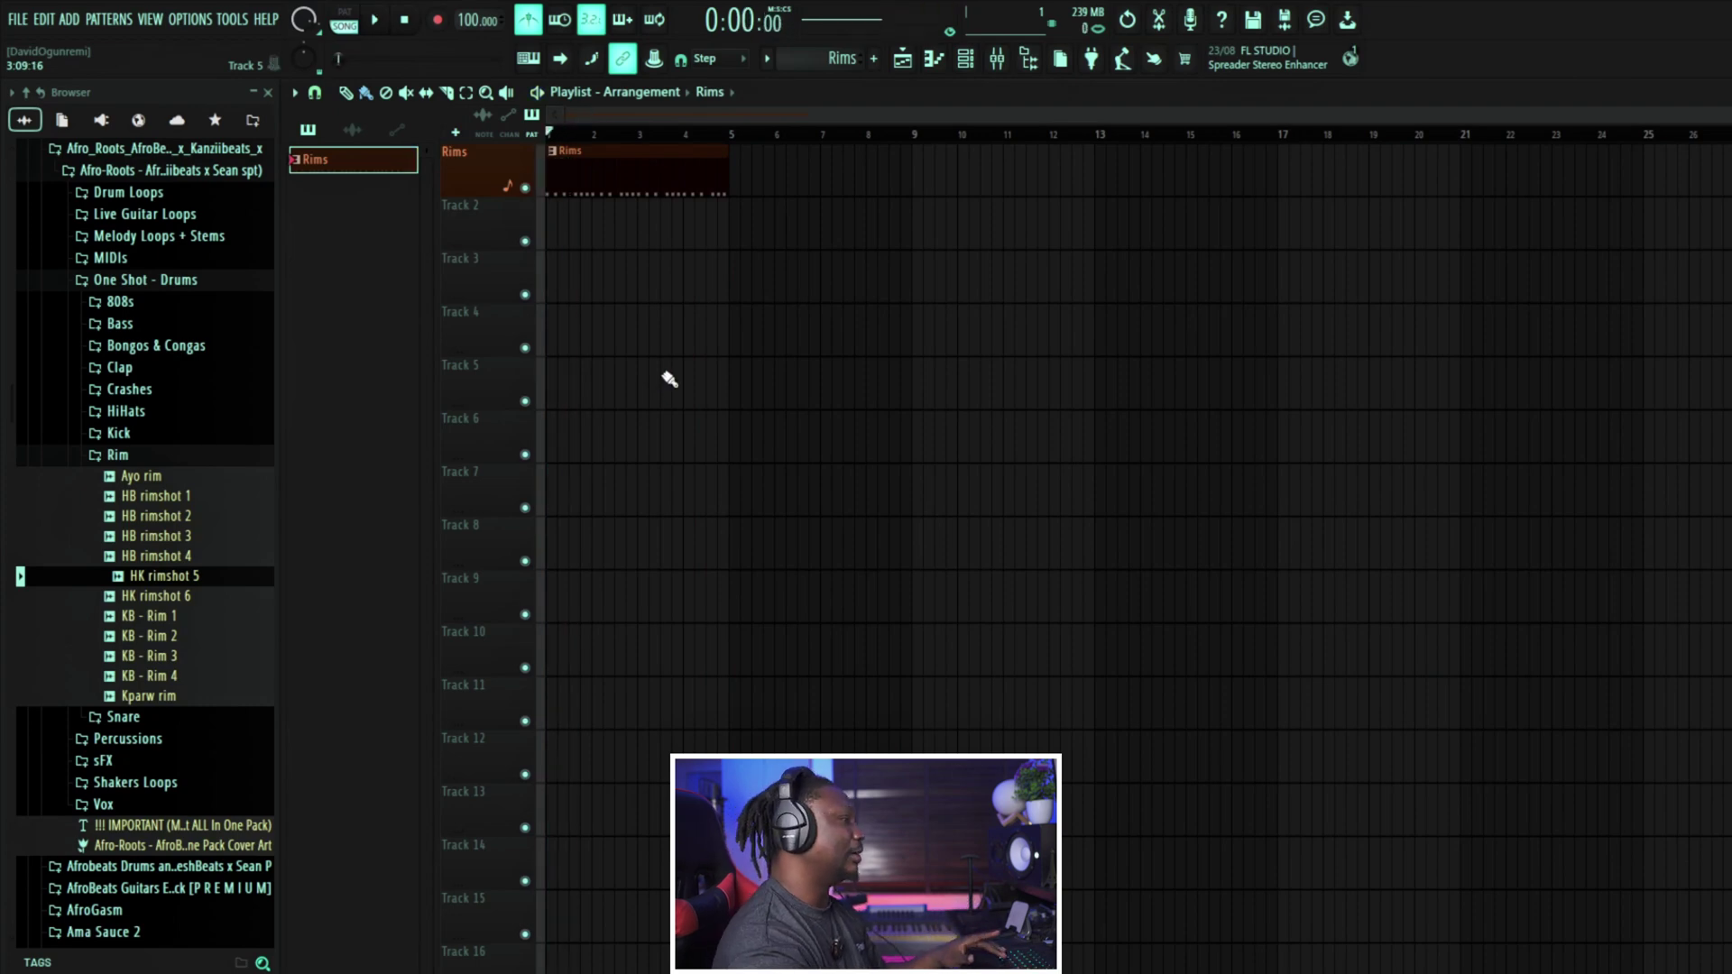
Step: Create an orange-brown pattern named perc and place it on the second playlist track across bars 1 to 4
click(876, 60)
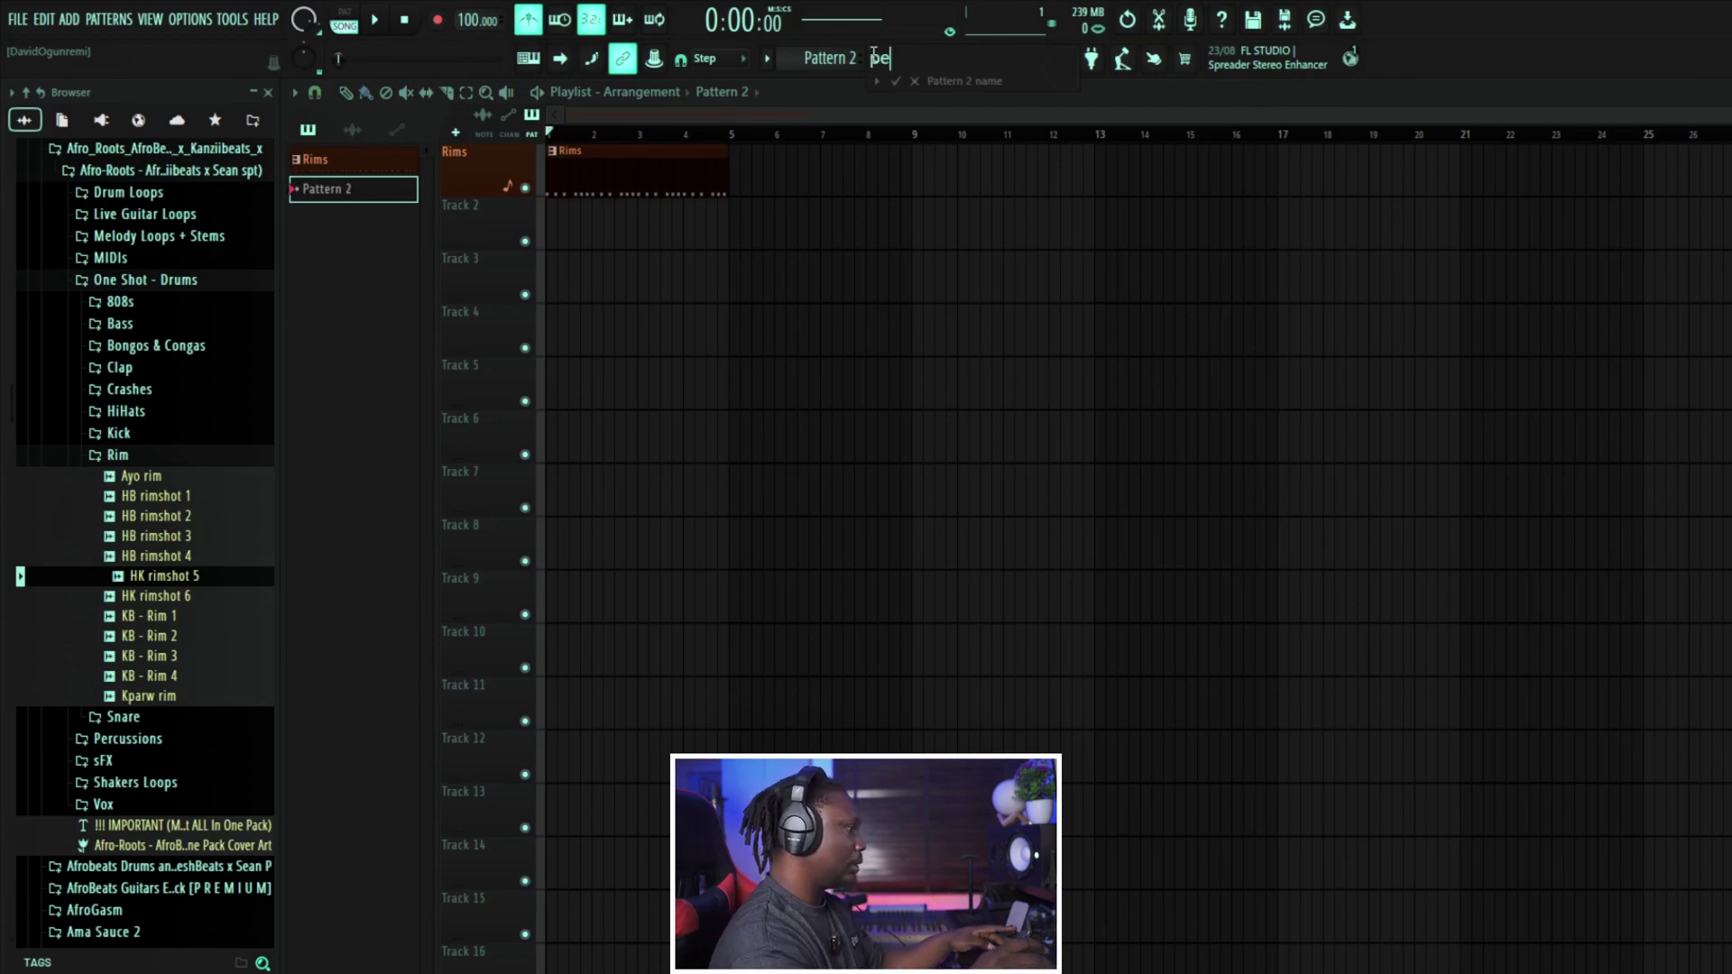
click(1067, 79)
key(Return)
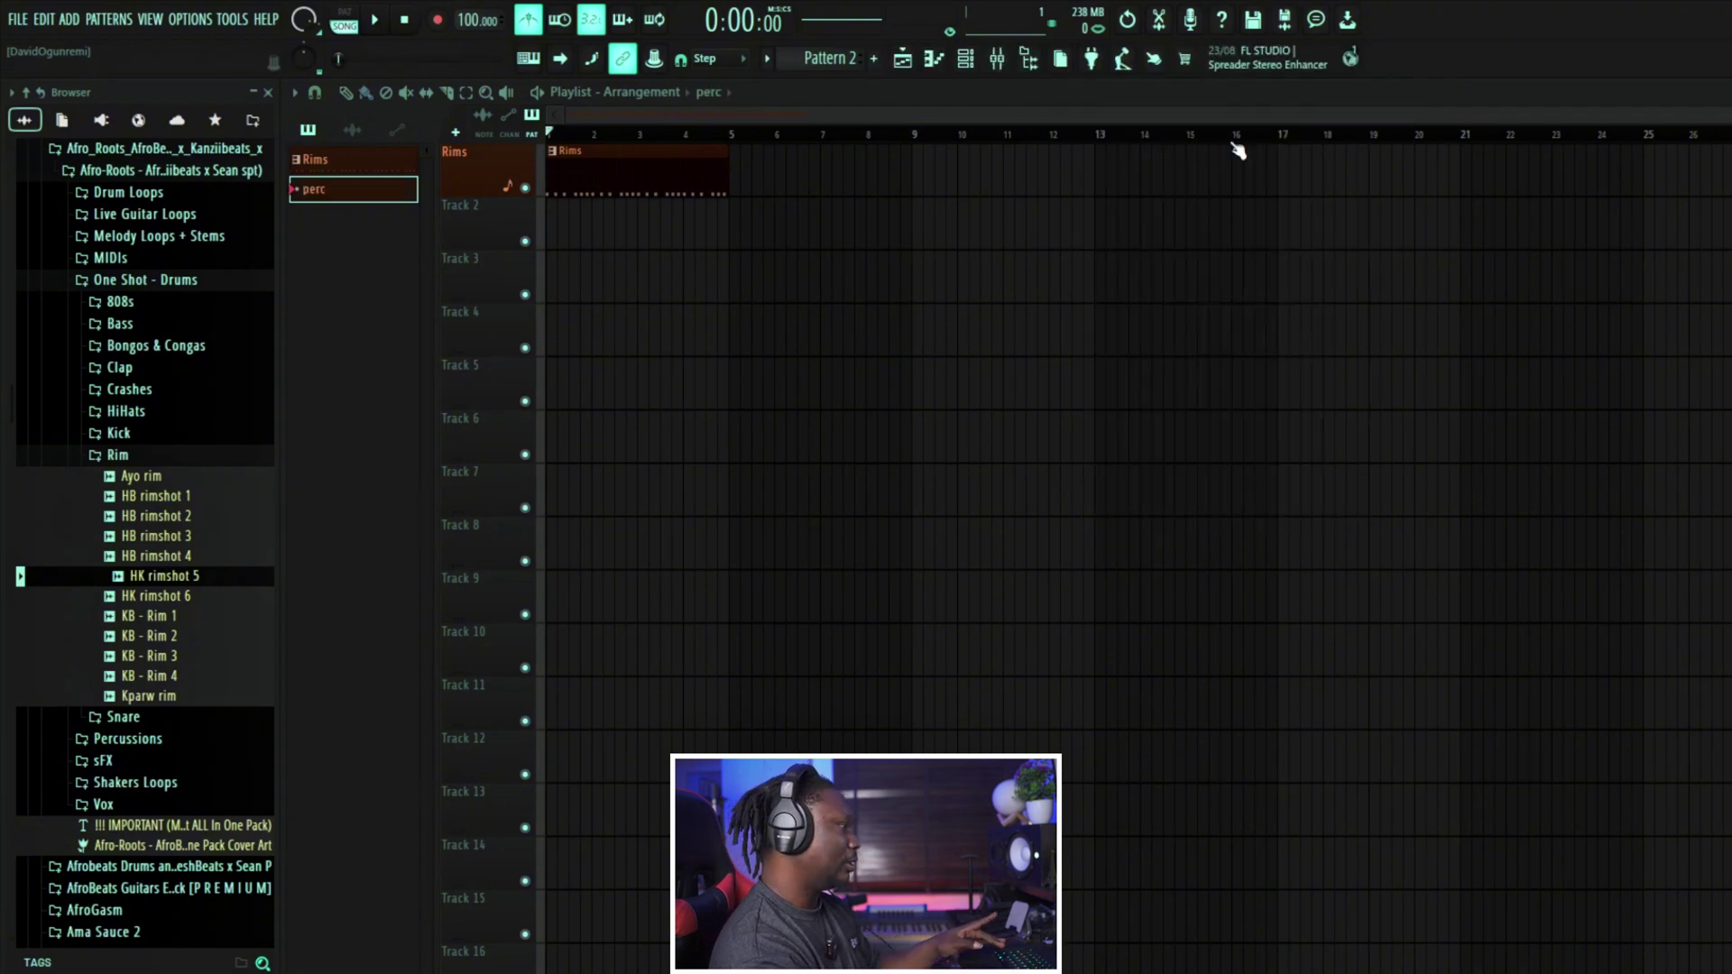
drag(430, 207, 726, 257)
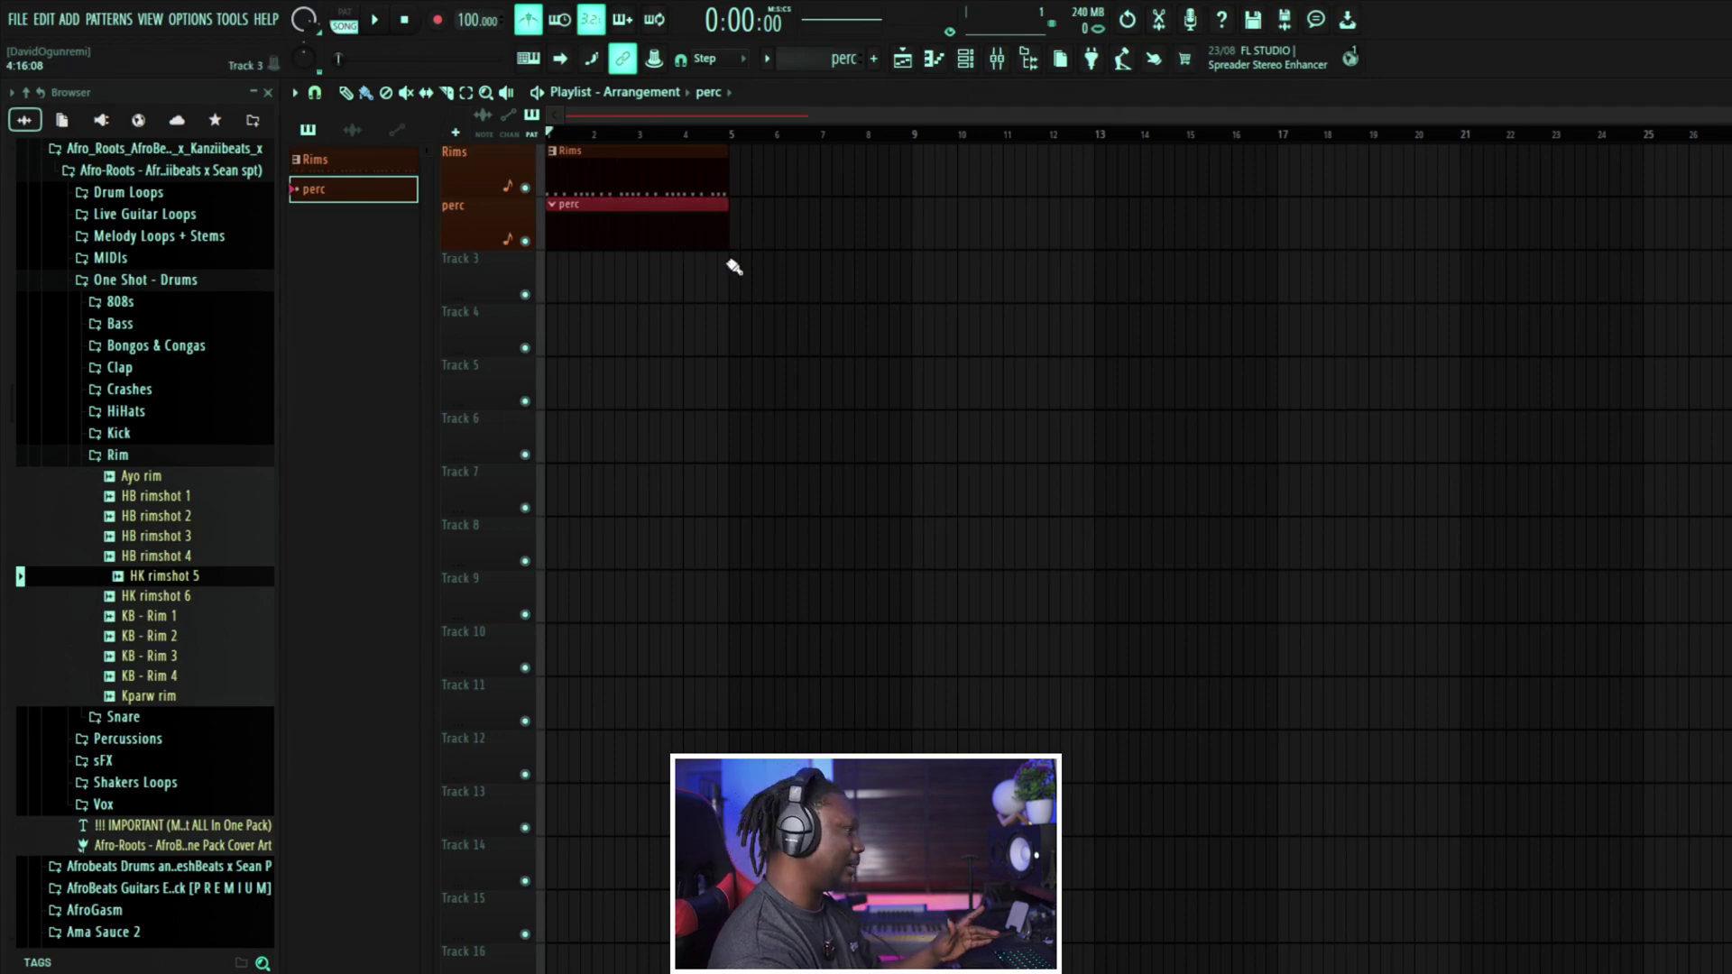
Step: Audition HB-Perc_4 from the Percussions folder and add it as a new channel in the Channel rack
click(177, 456)
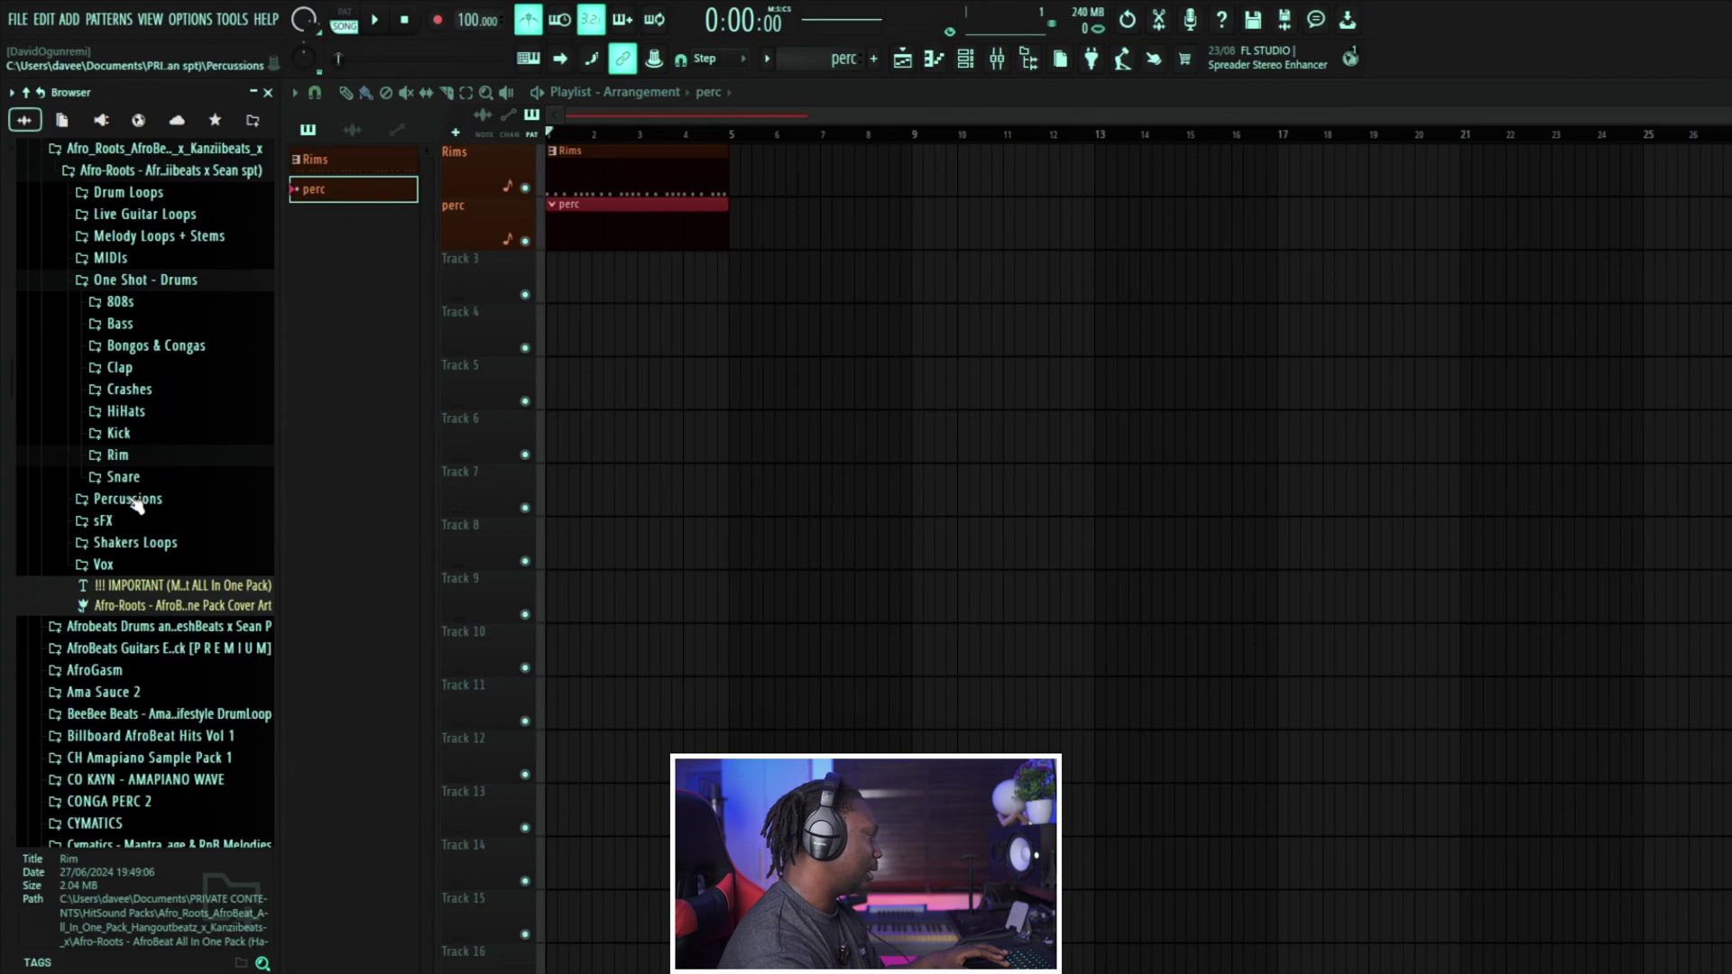
click(135, 500)
click(141, 497)
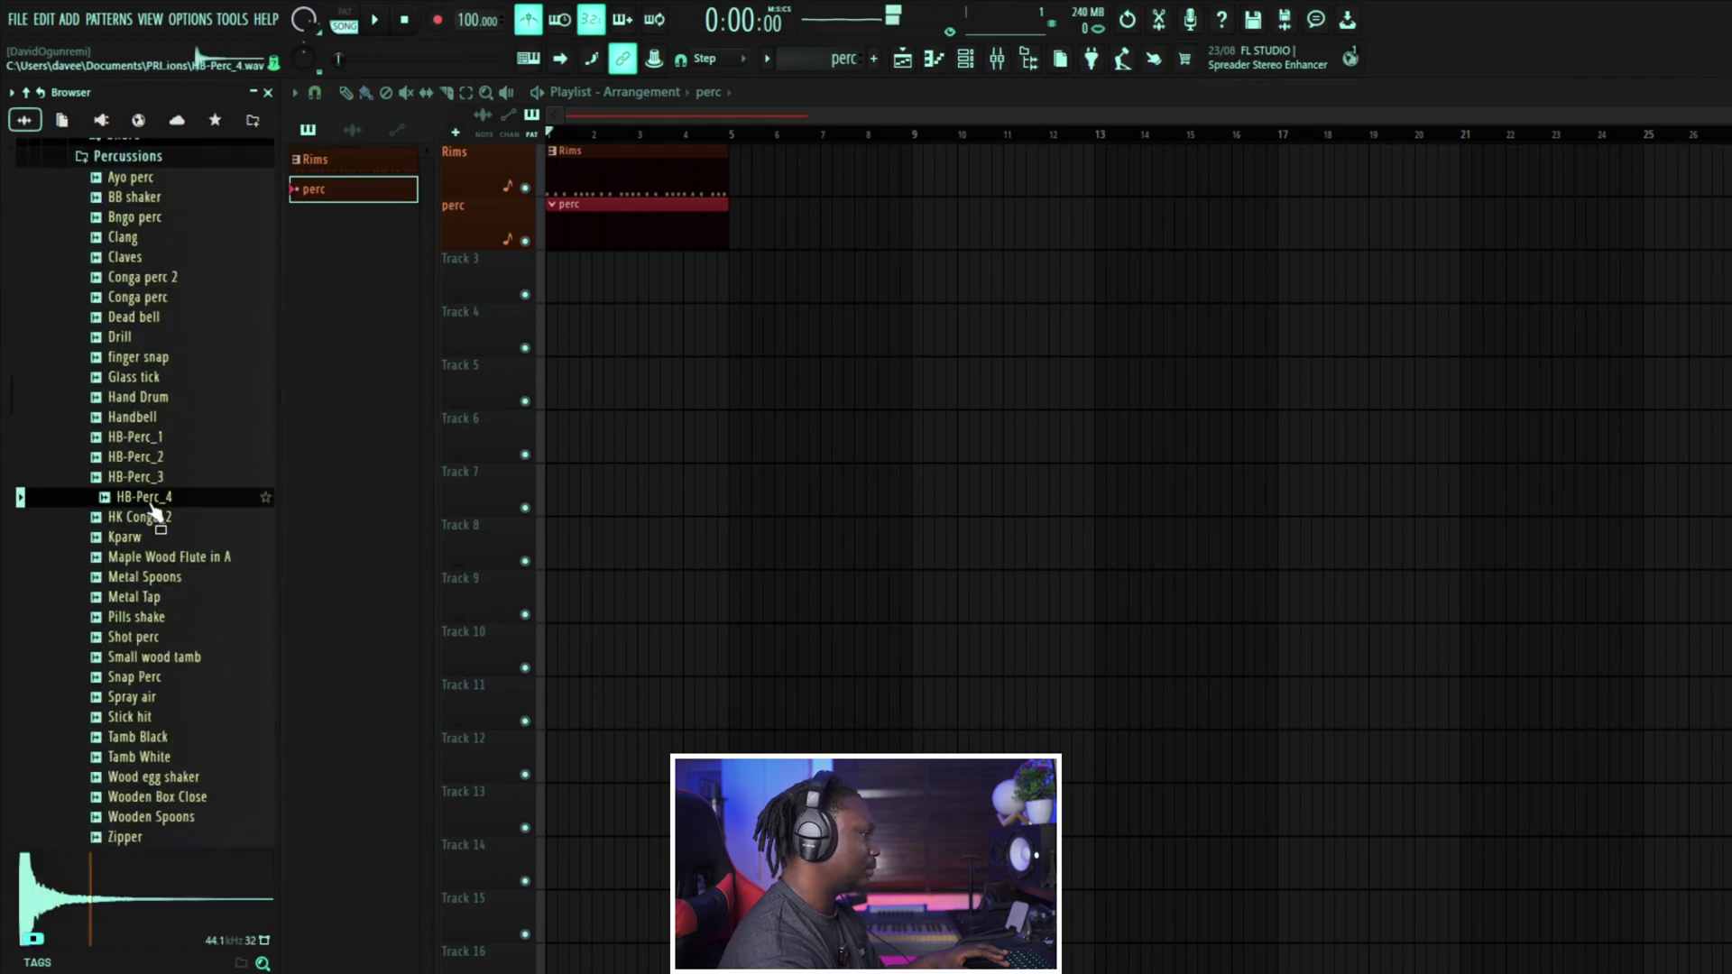
click(972, 64)
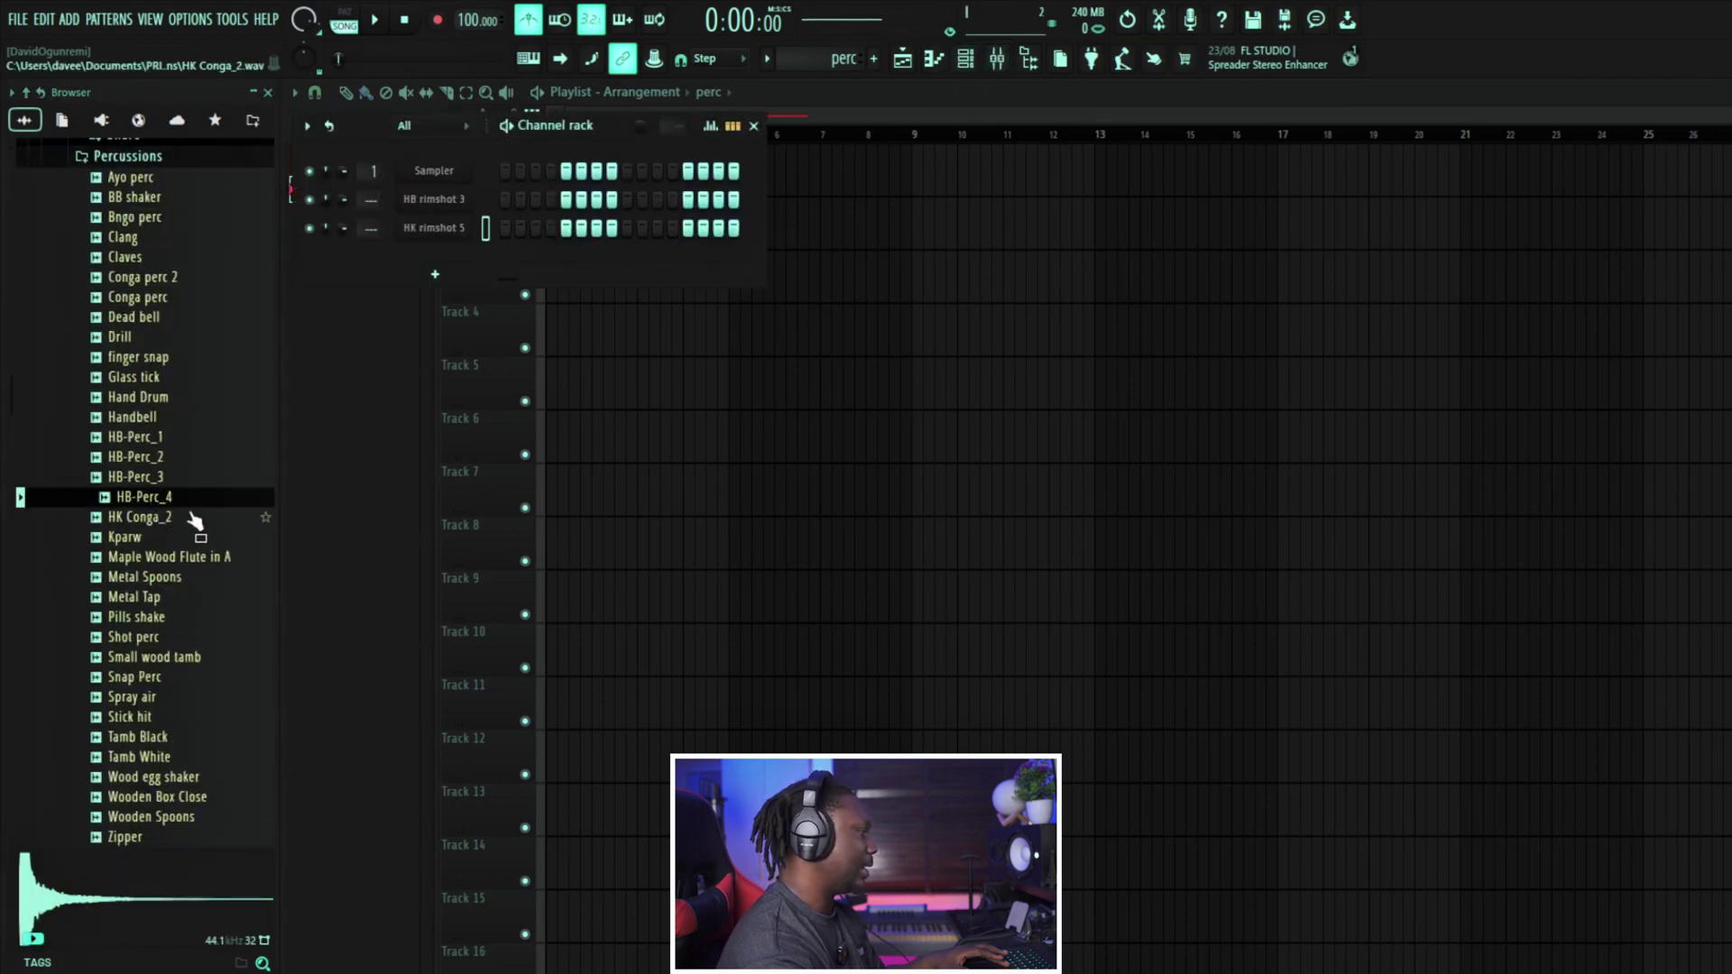
drag(170, 510, 429, 257)
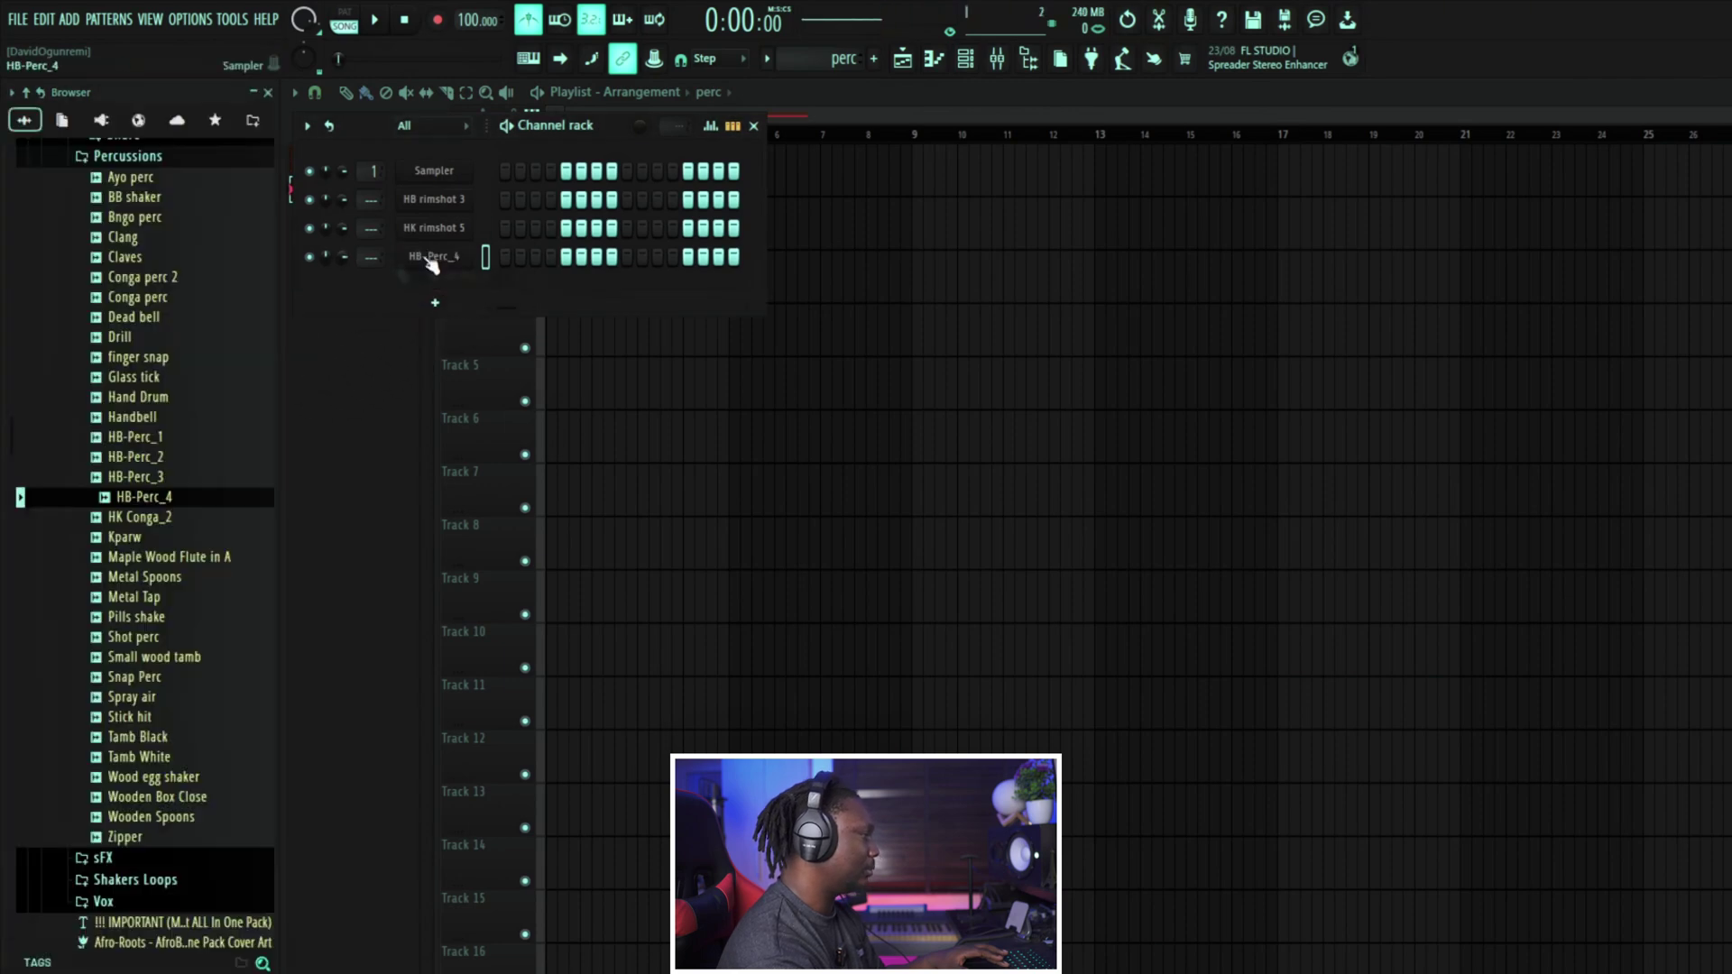
Step: Place one-step C5 notes for HB-Perc_4 on step 3 of bars 1 to 4 in its piano roll, listening along
right_click(442, 257)
click(516, 259)
key(space)
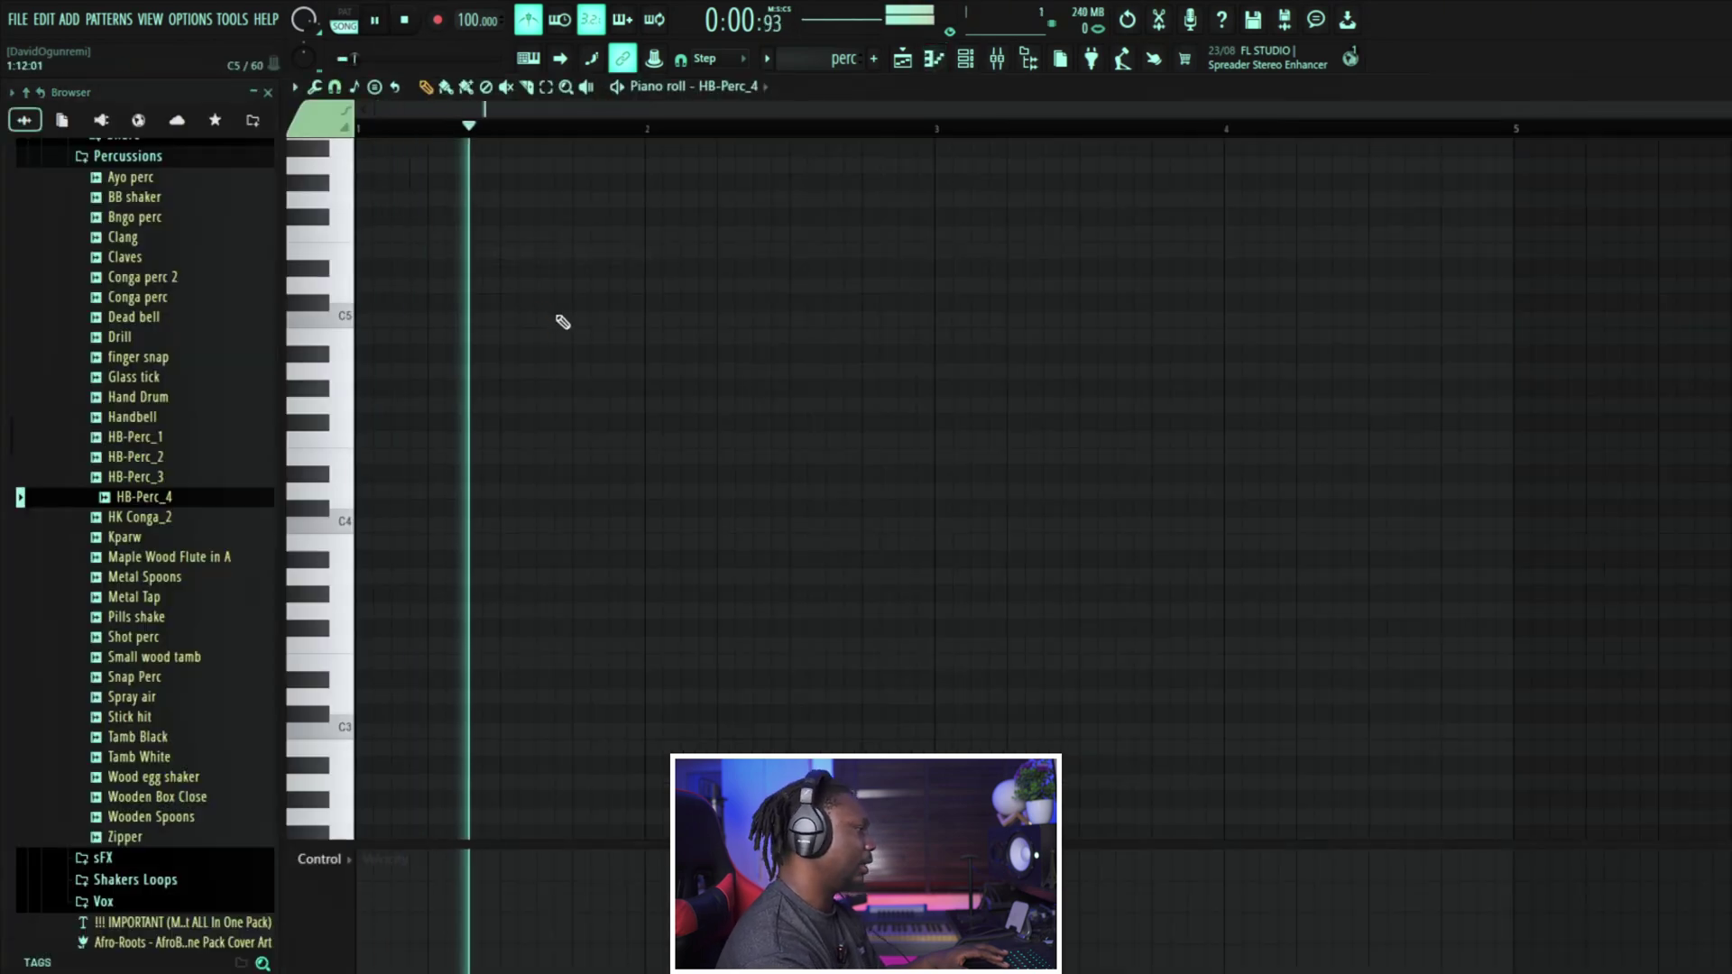
key(space)
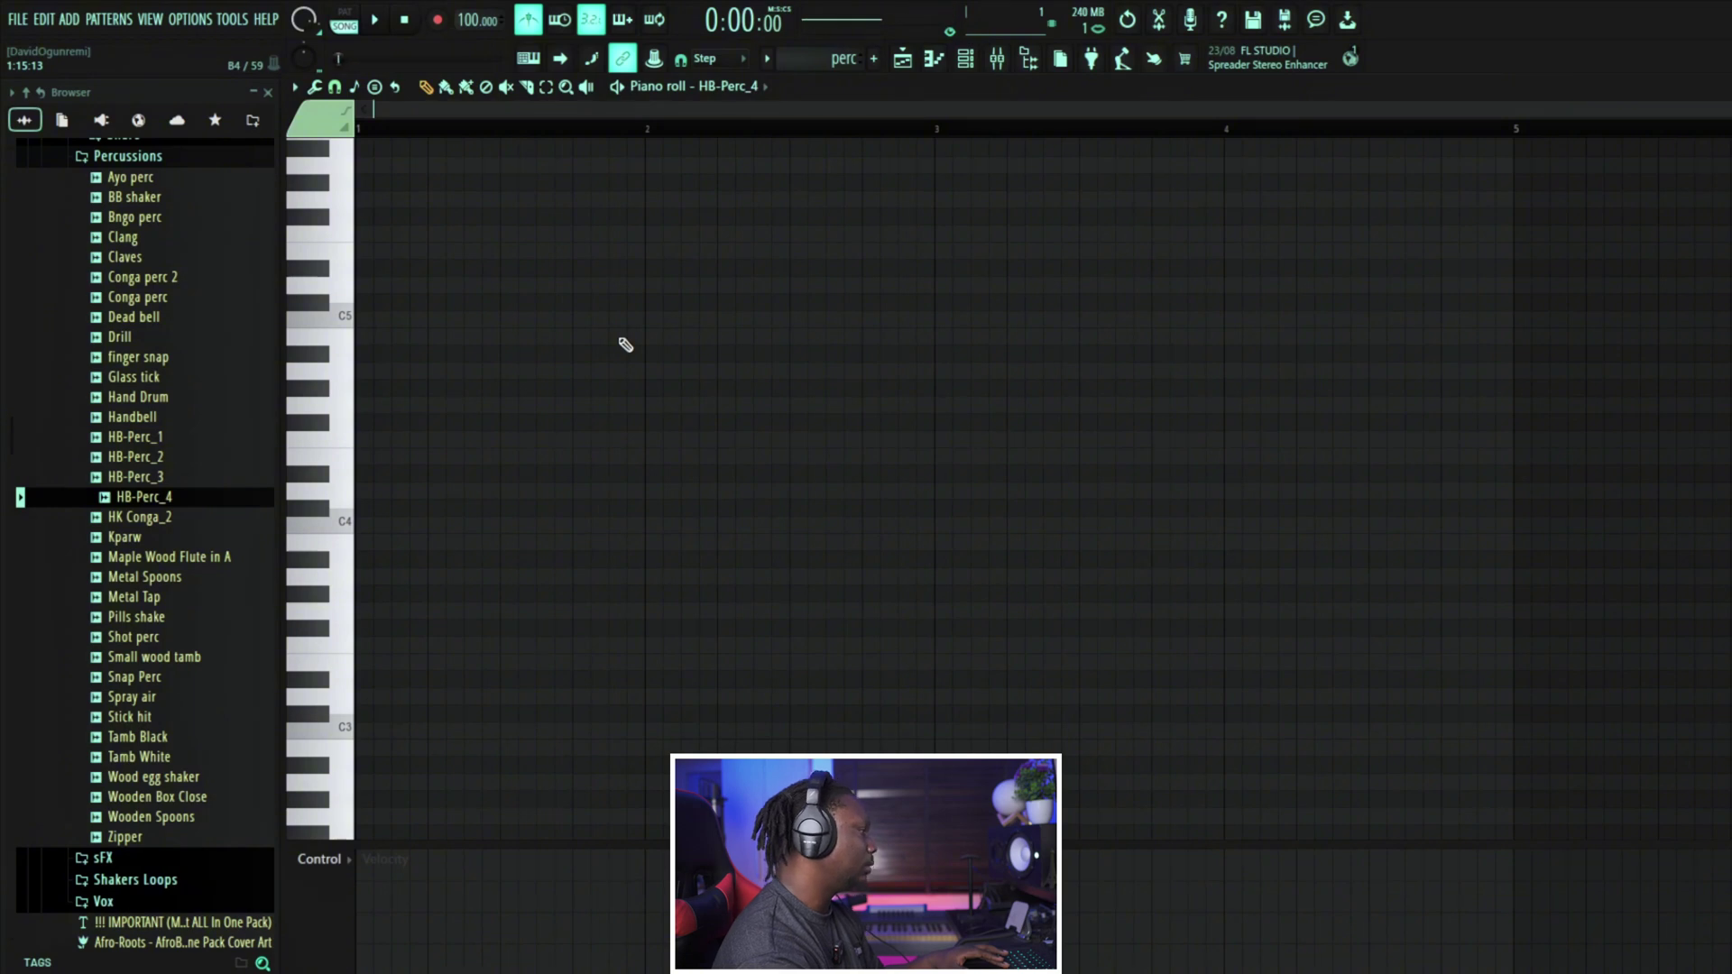
key(space)
key(space)
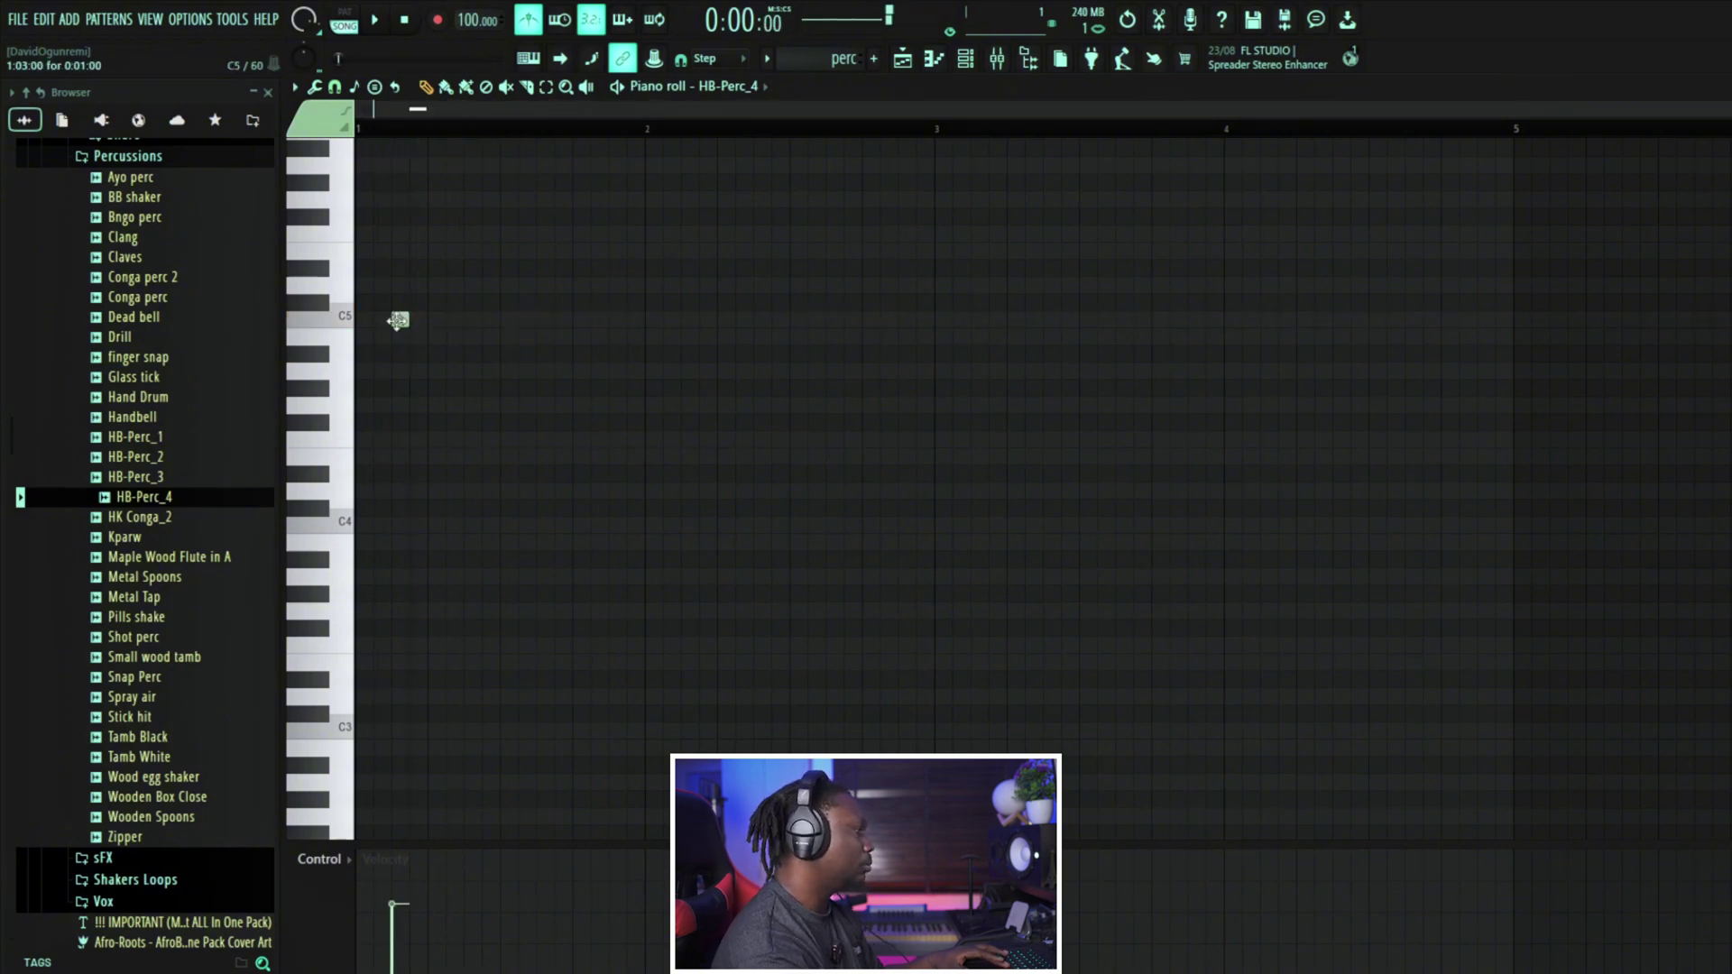
key(space)
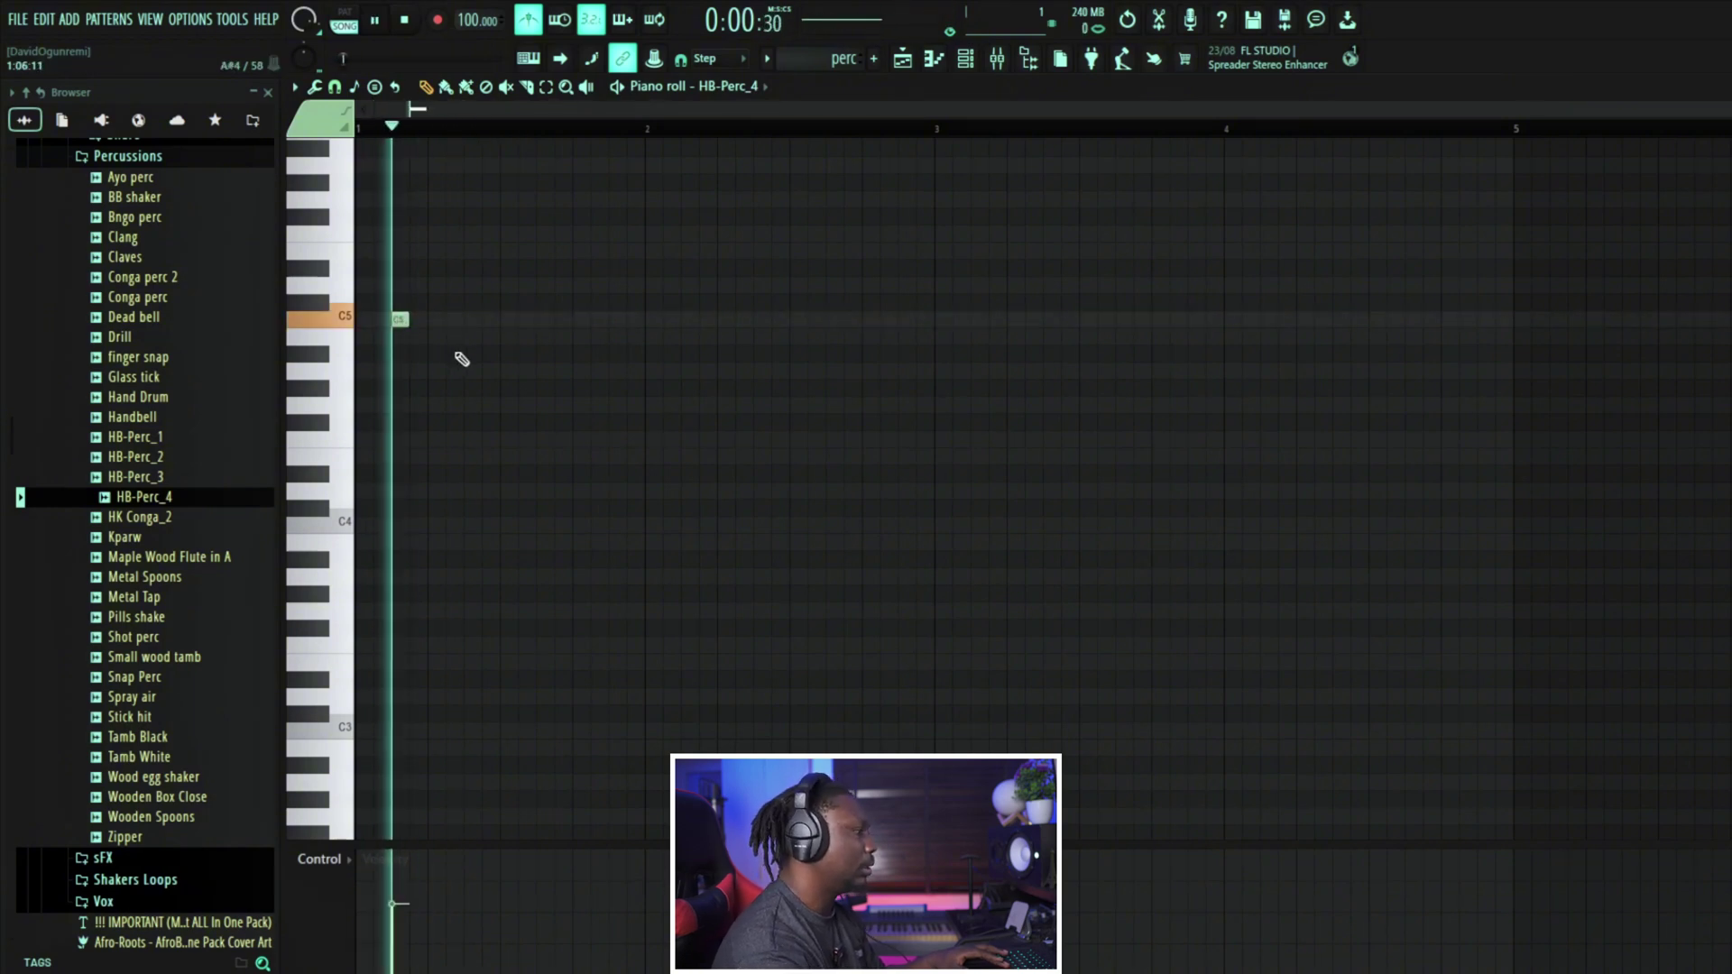
click(689, 319)
click(976, 319)
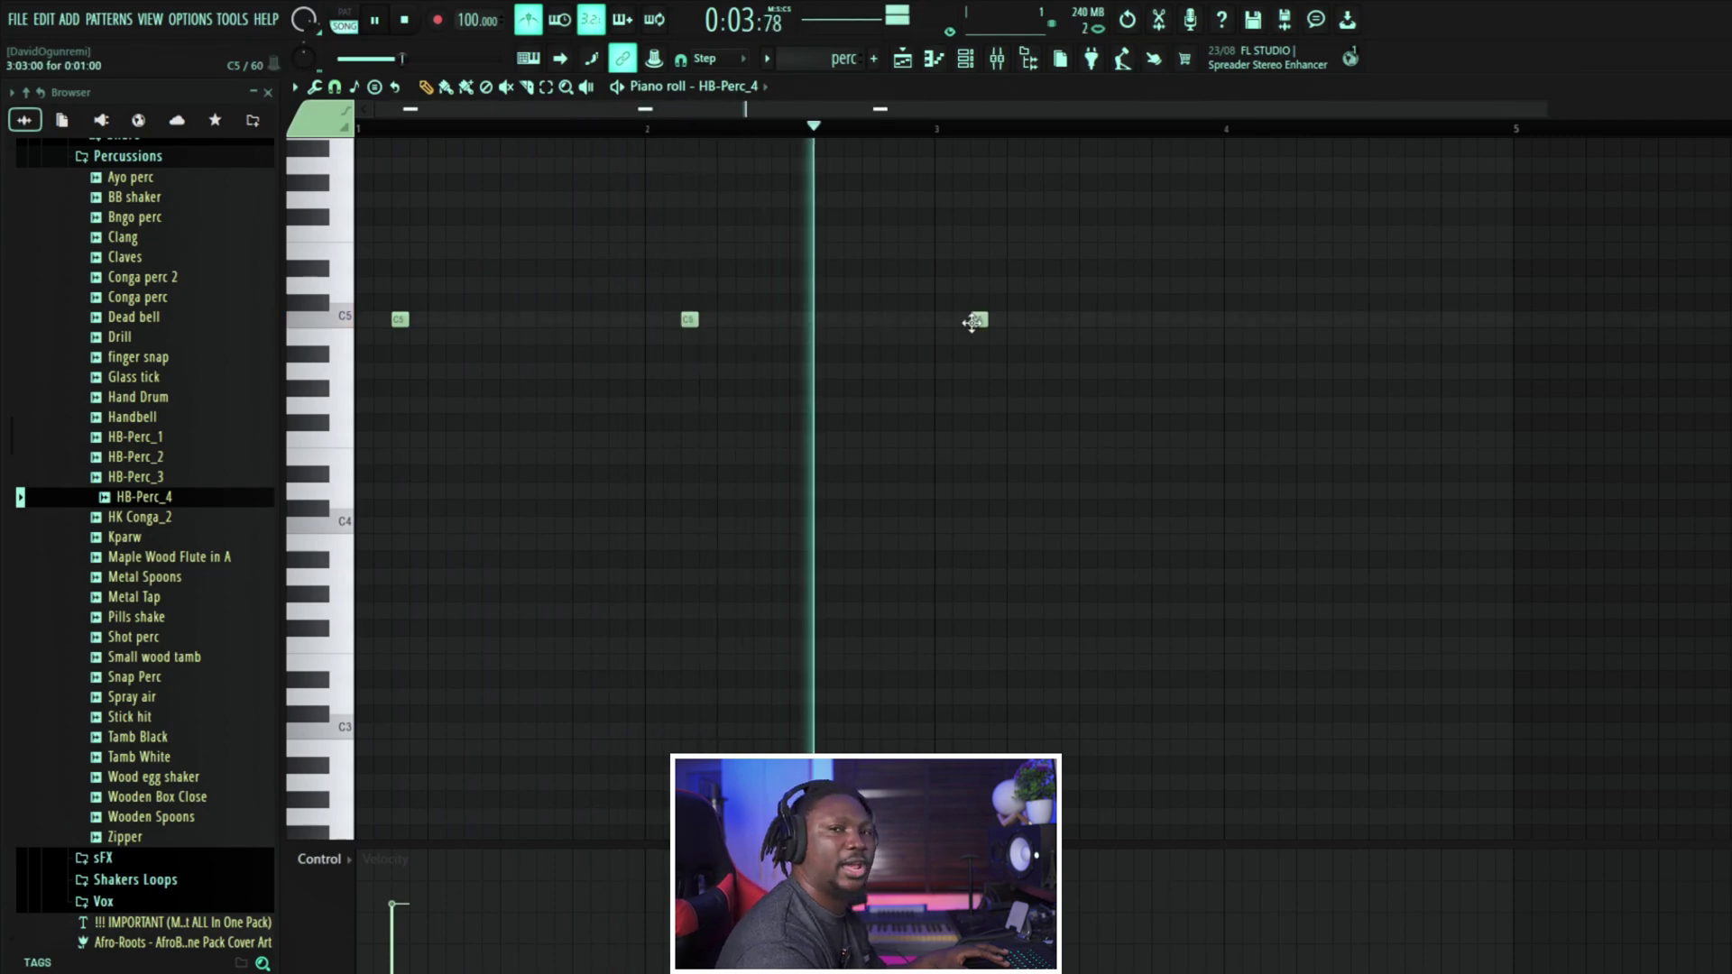
click(1266, 321)
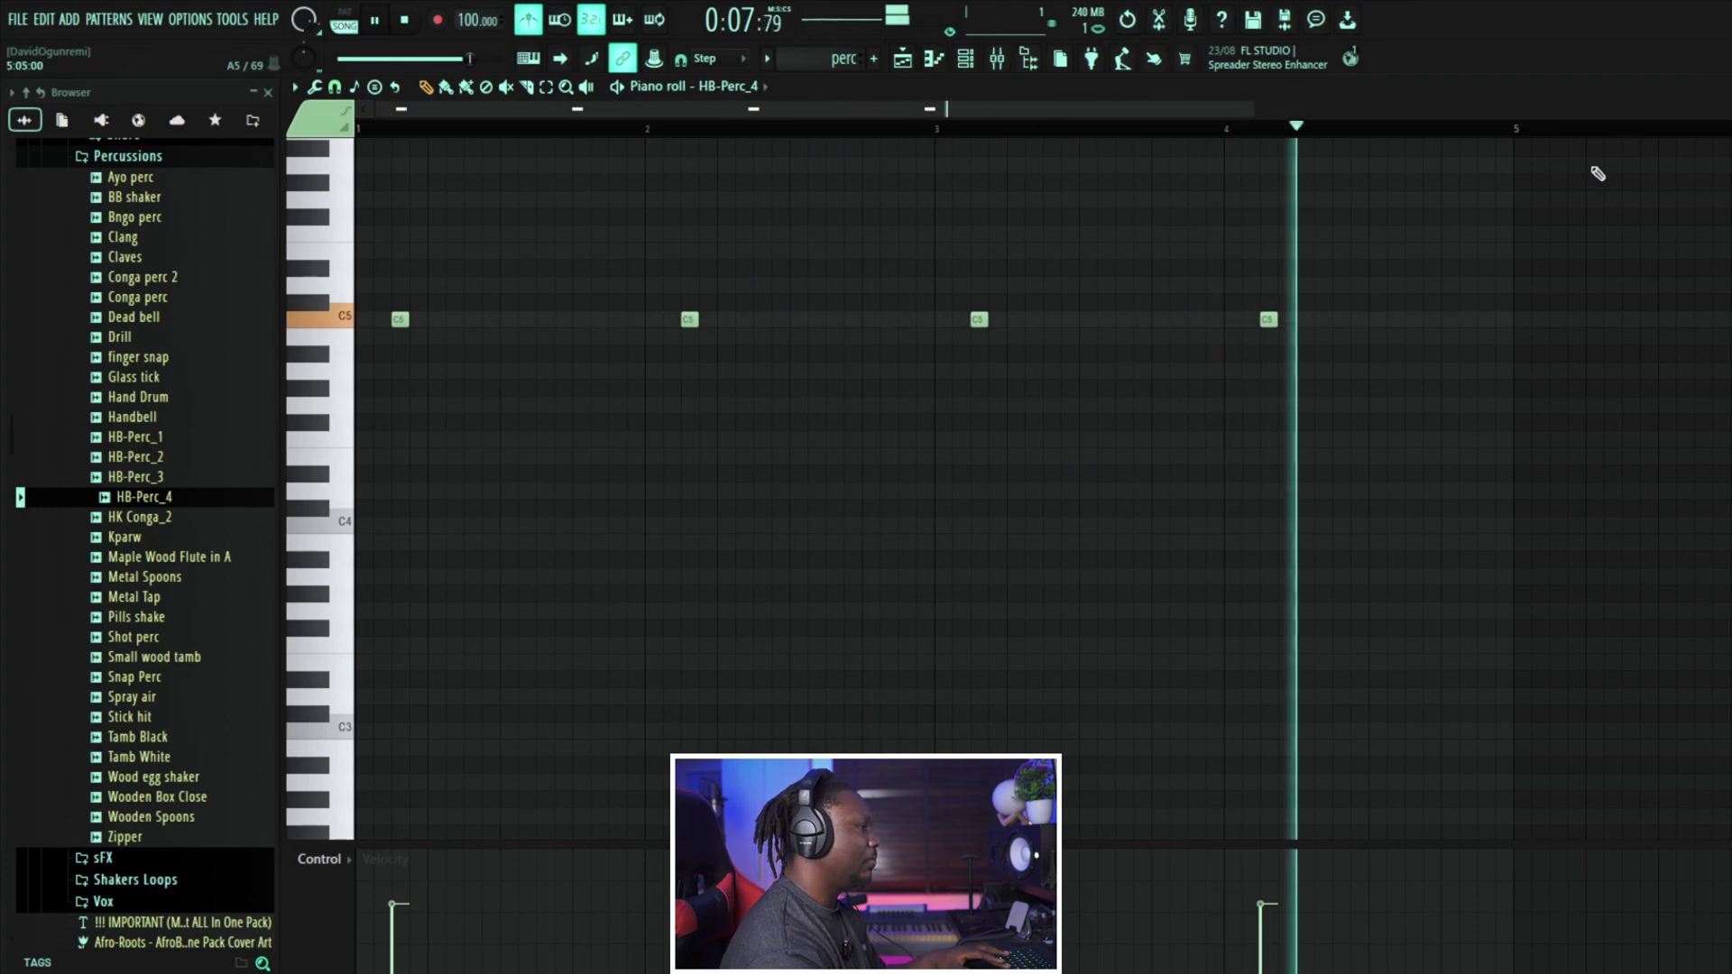
key(space)
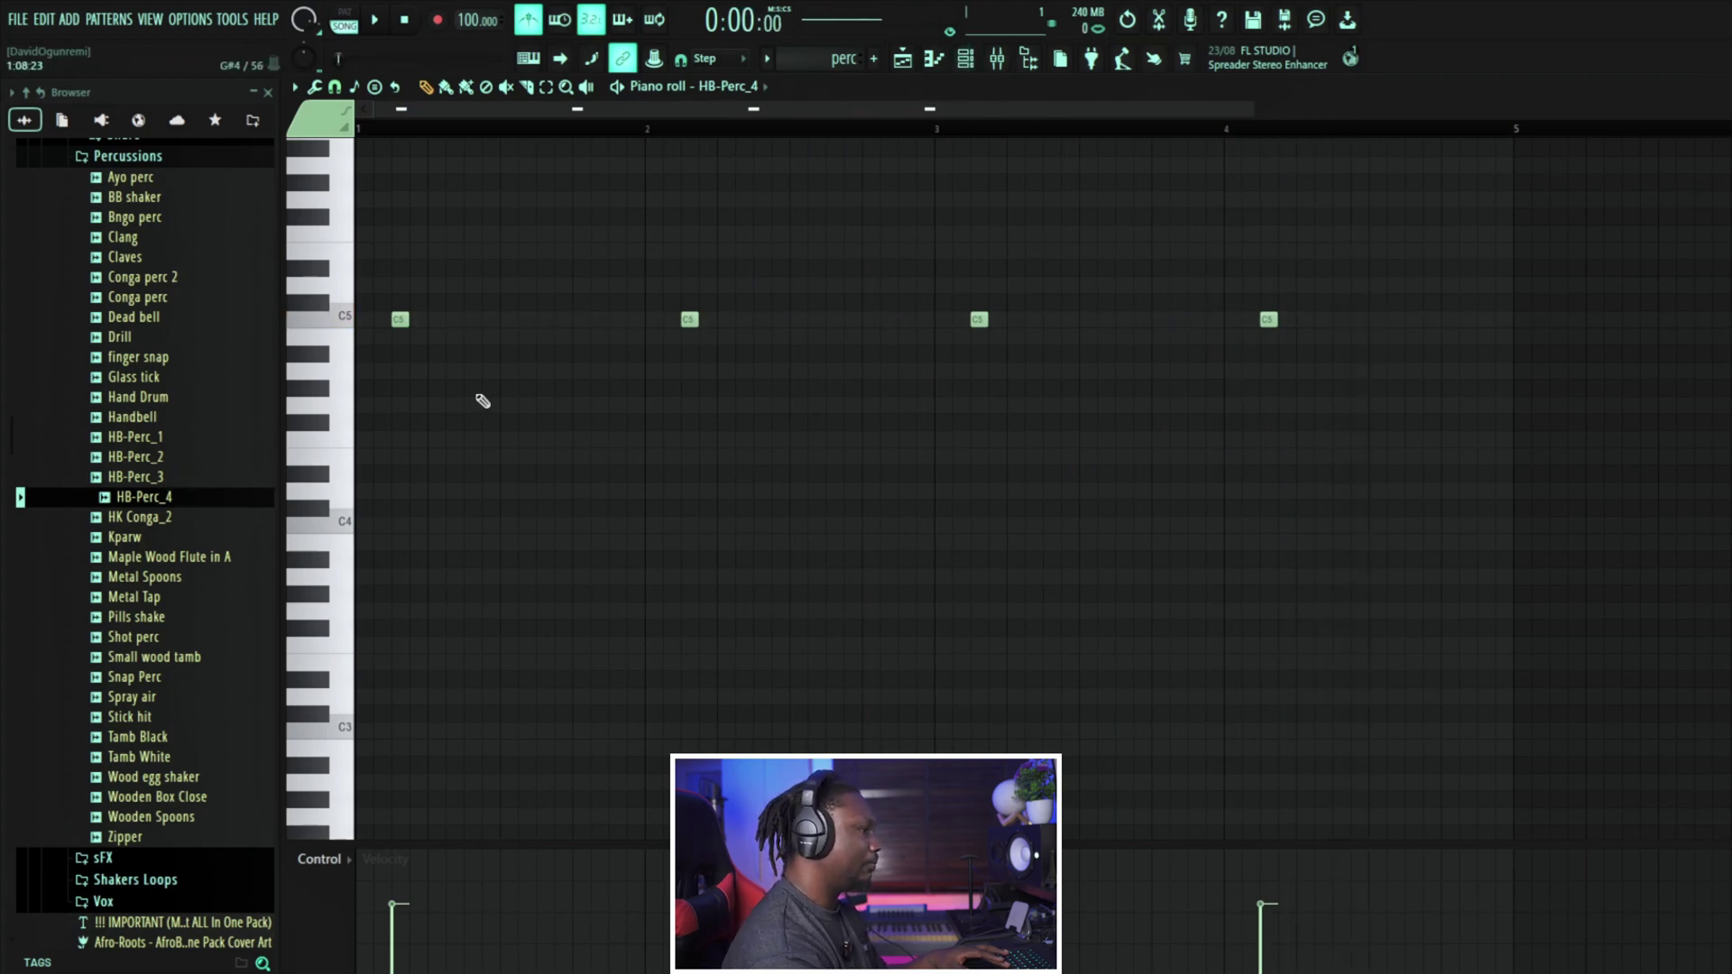
key(Escape)
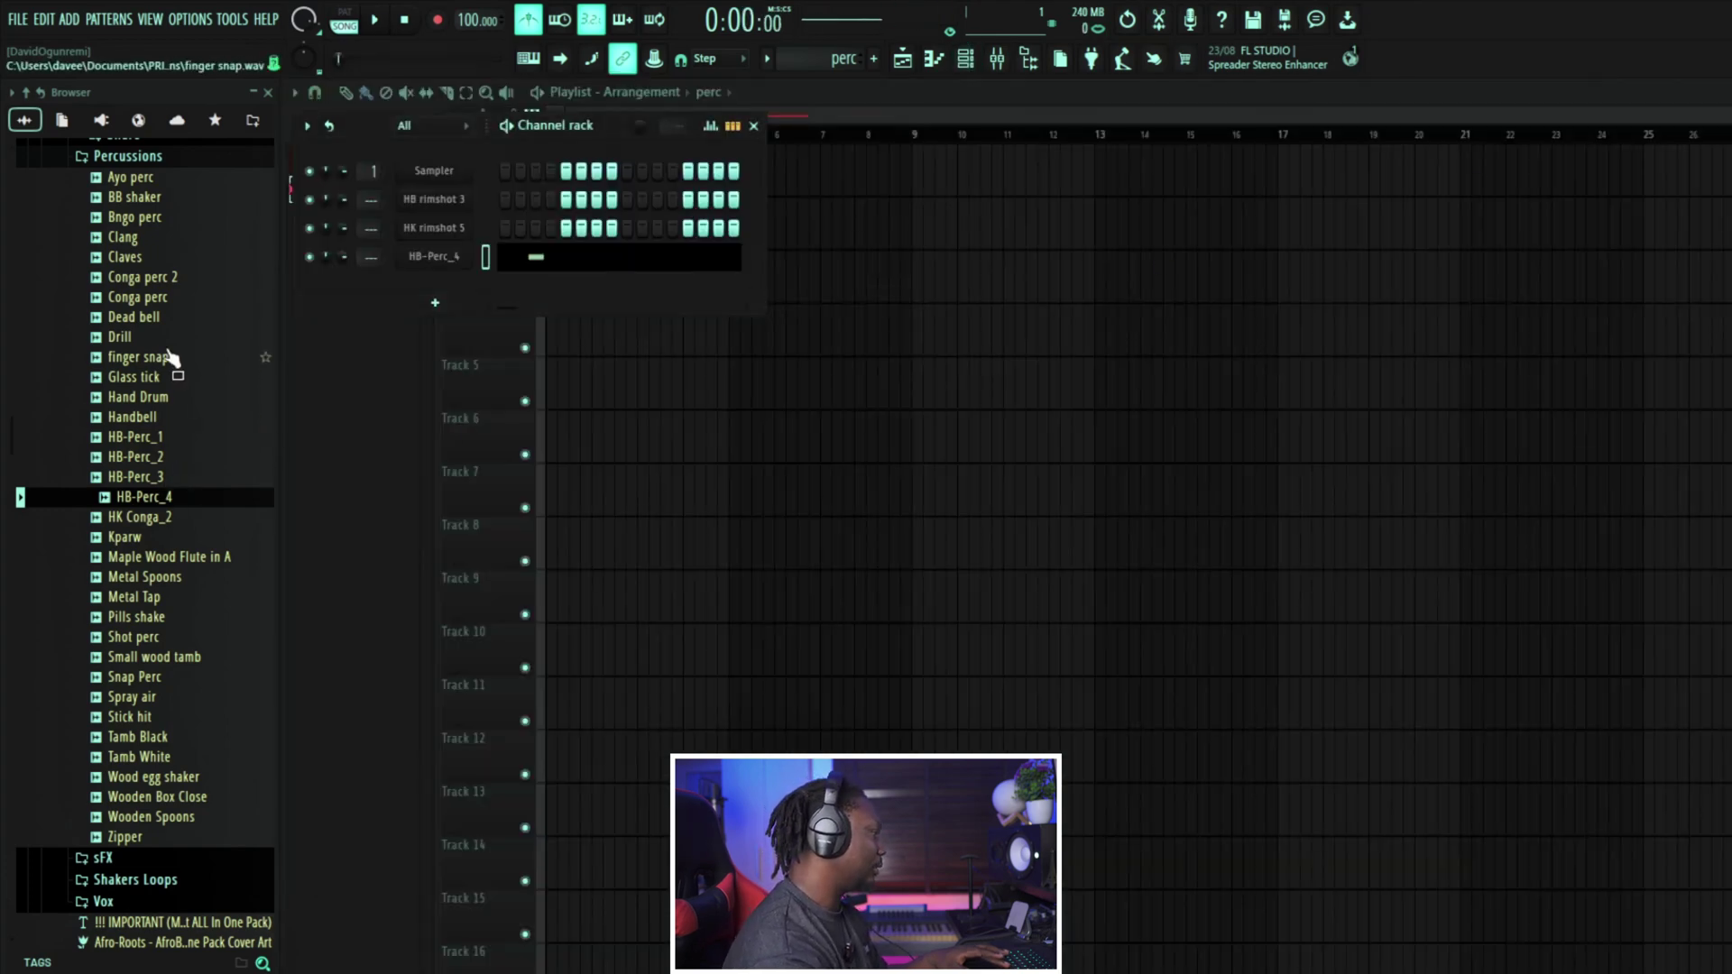
Step: Add HK Conga_2 from the Percussions folder as a channel and place its C5 notes on step 16 of bars 2 and 4
click(158, 519)
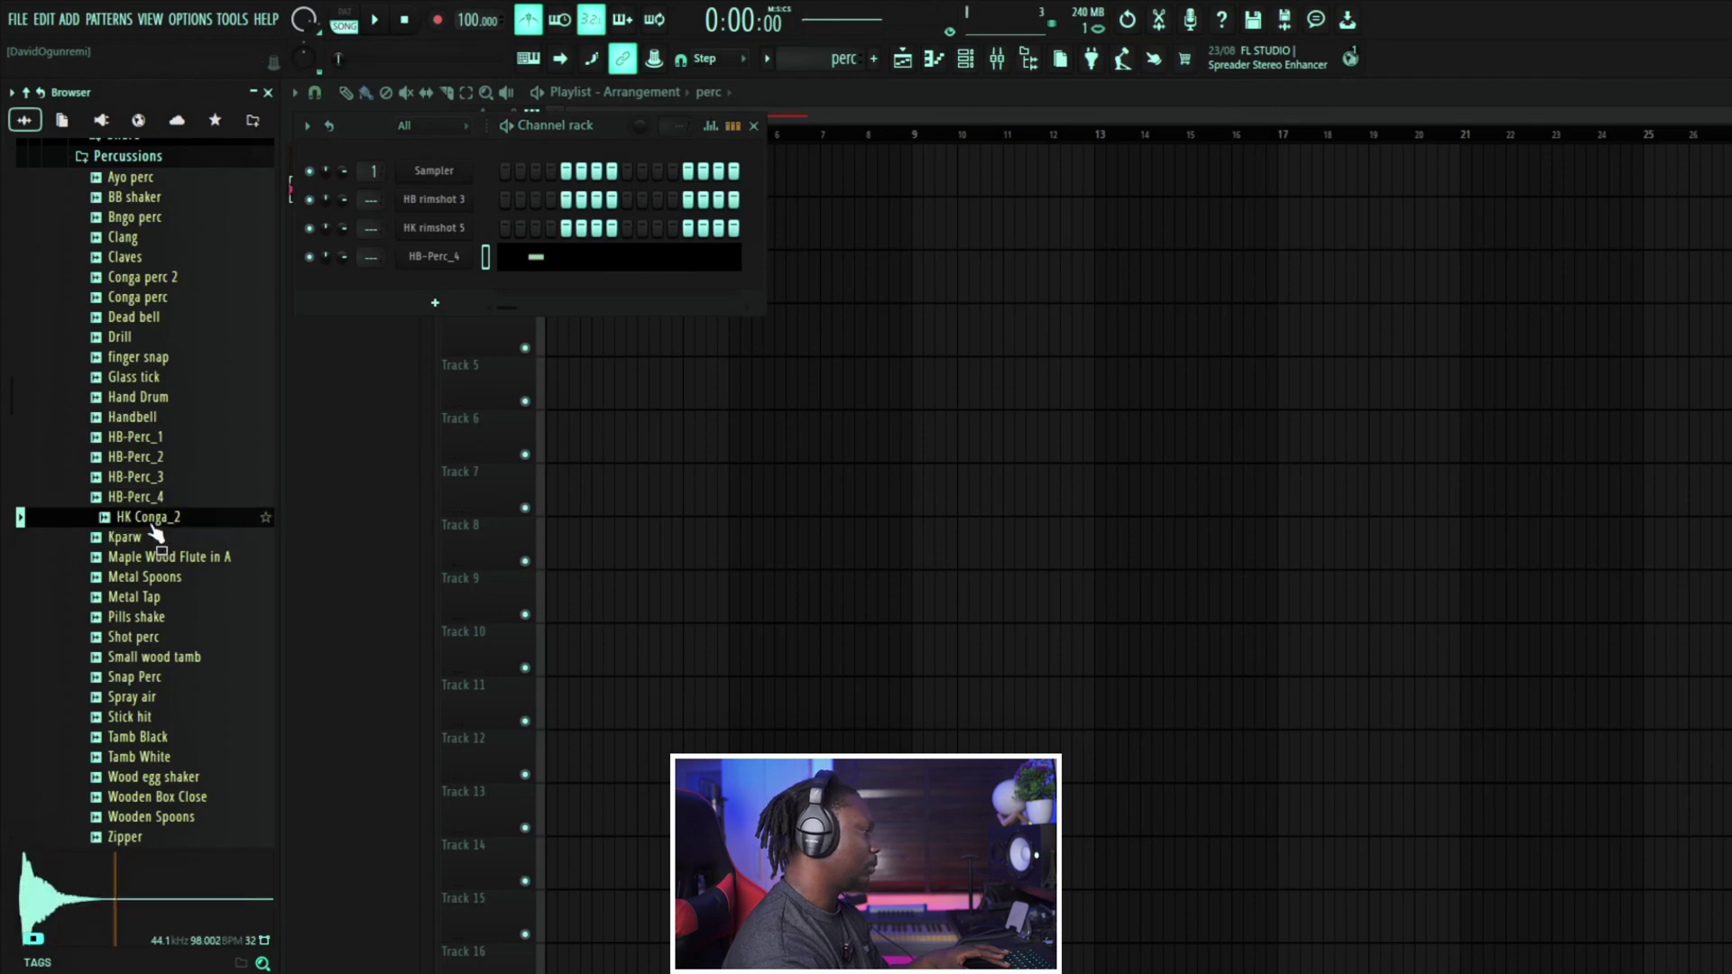
drag(155, 532, 424, 287)
right_click(476, 283)
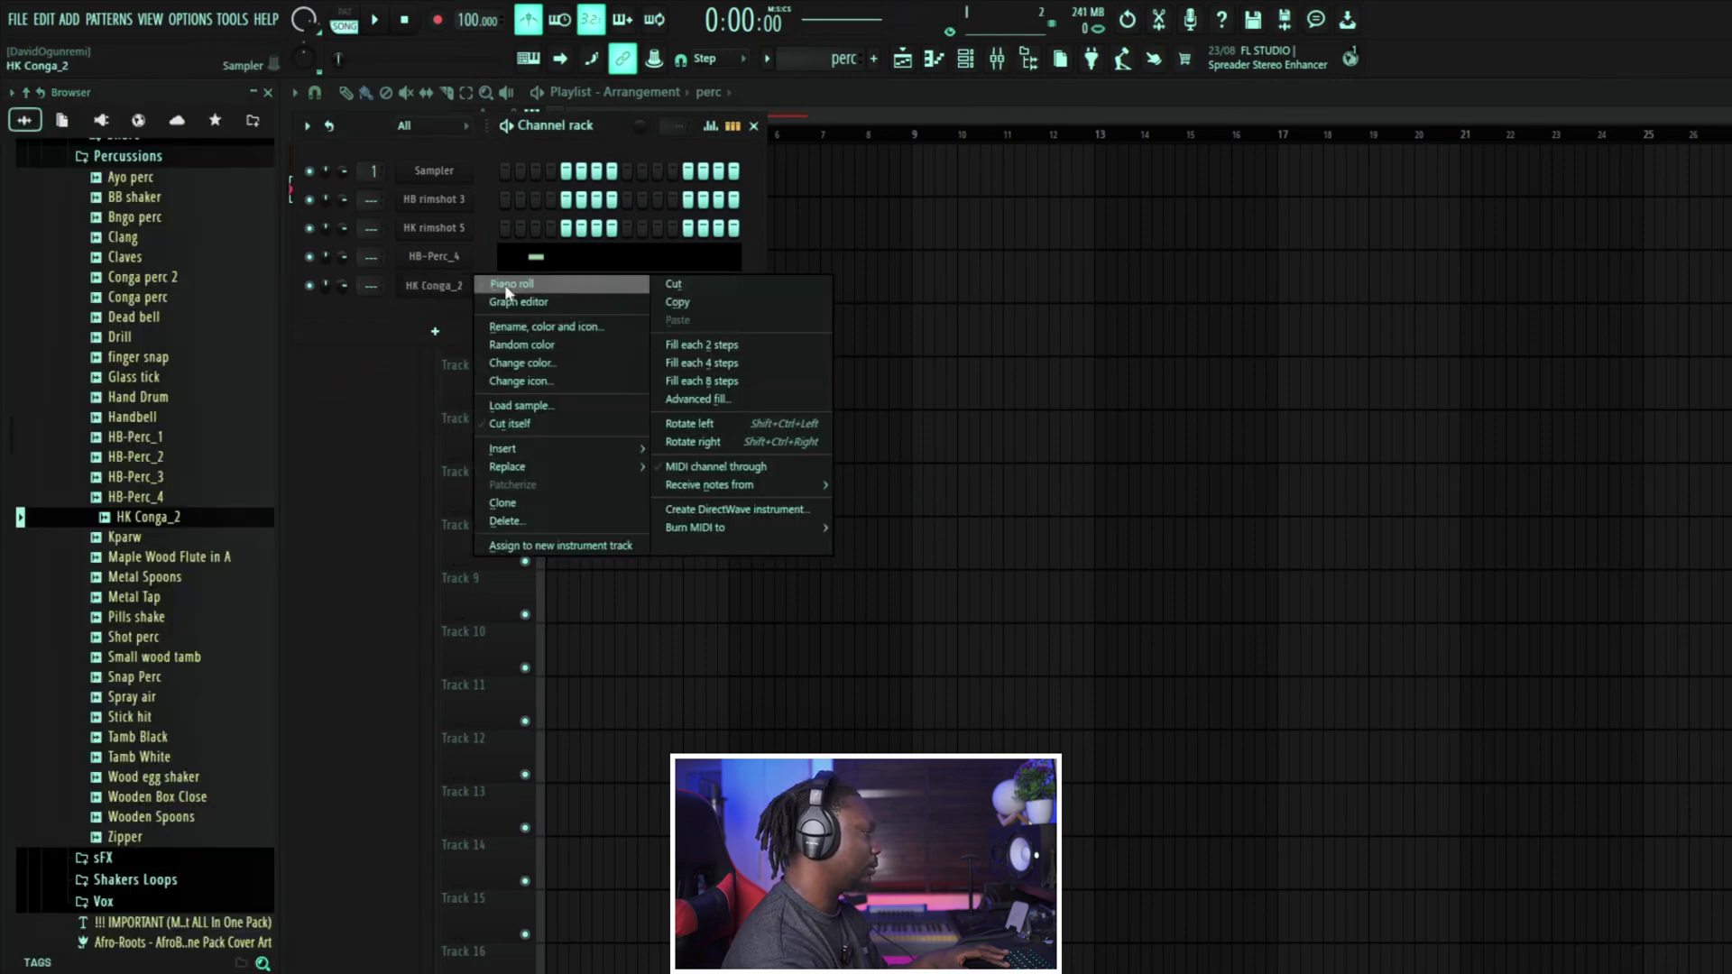
click(508, 285)
key(space)
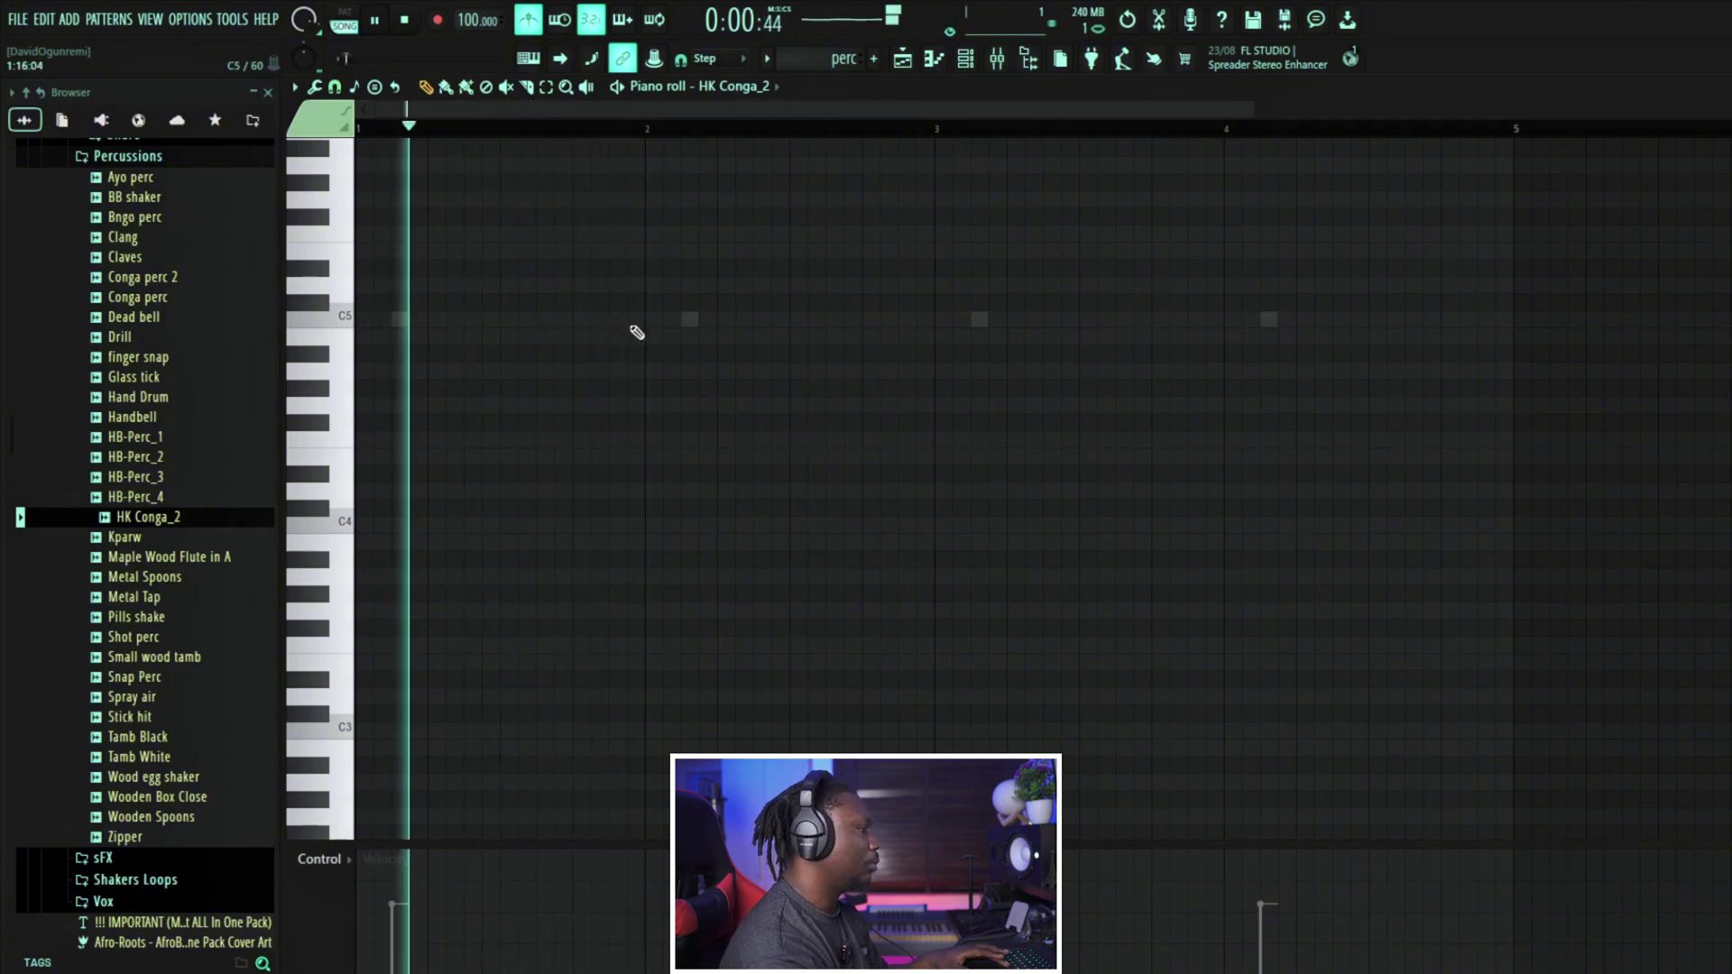
click(925, 321)
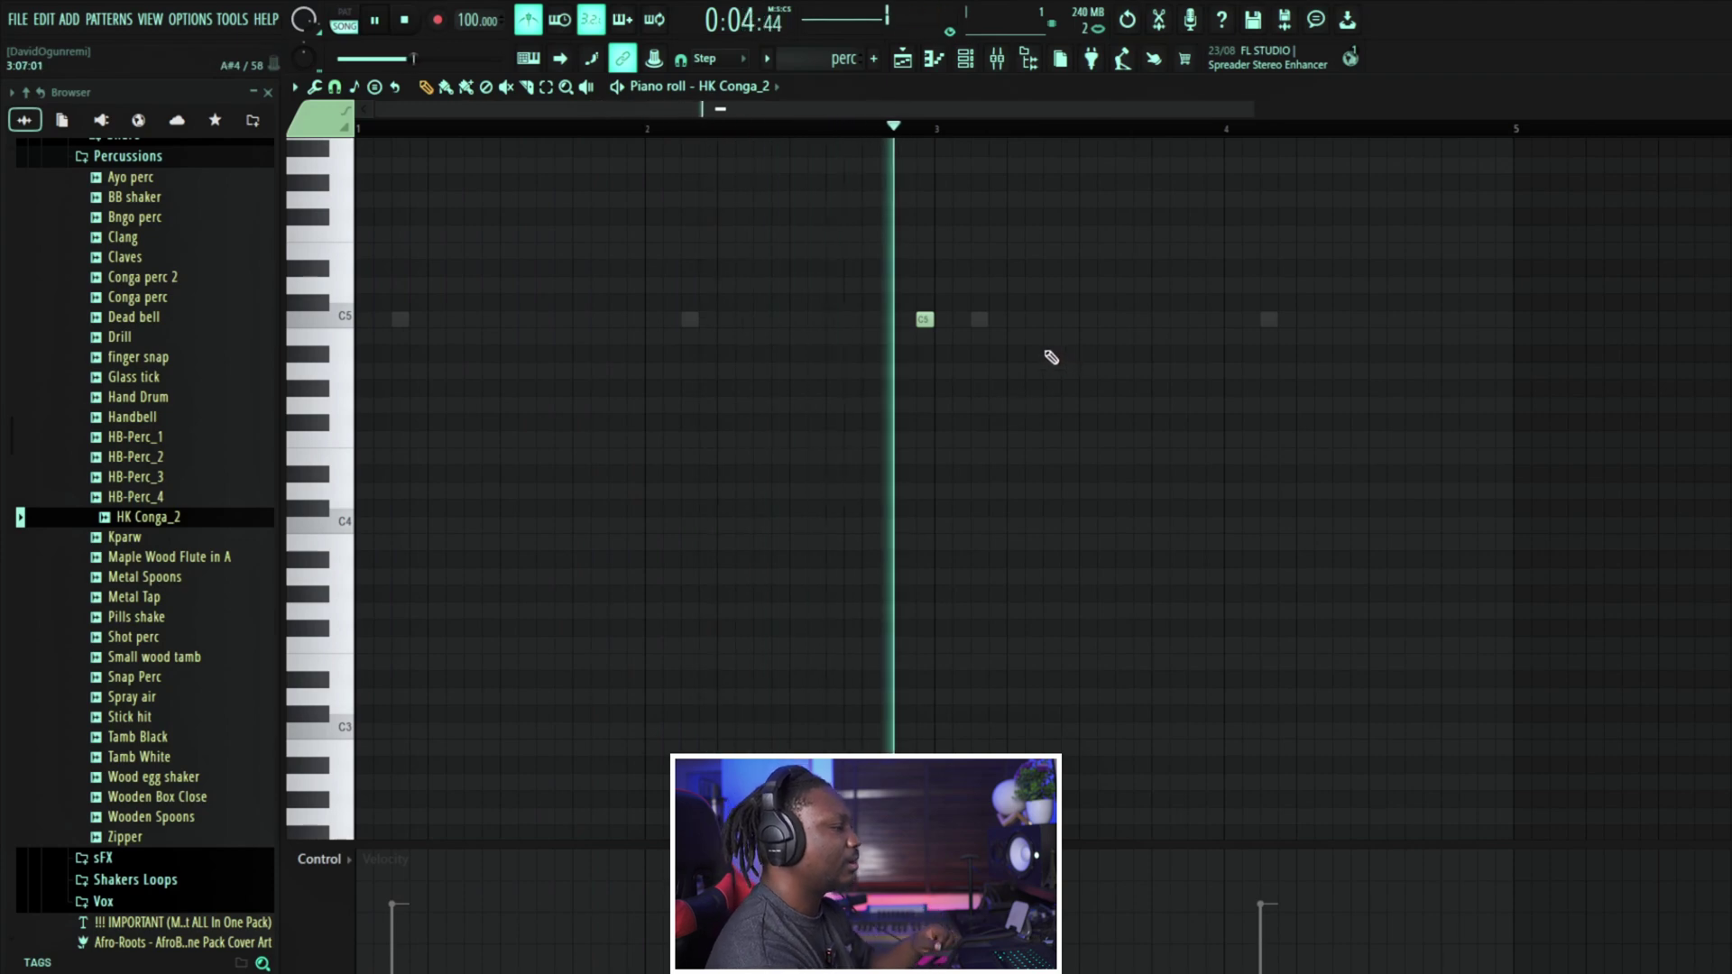
click(1503, 320)
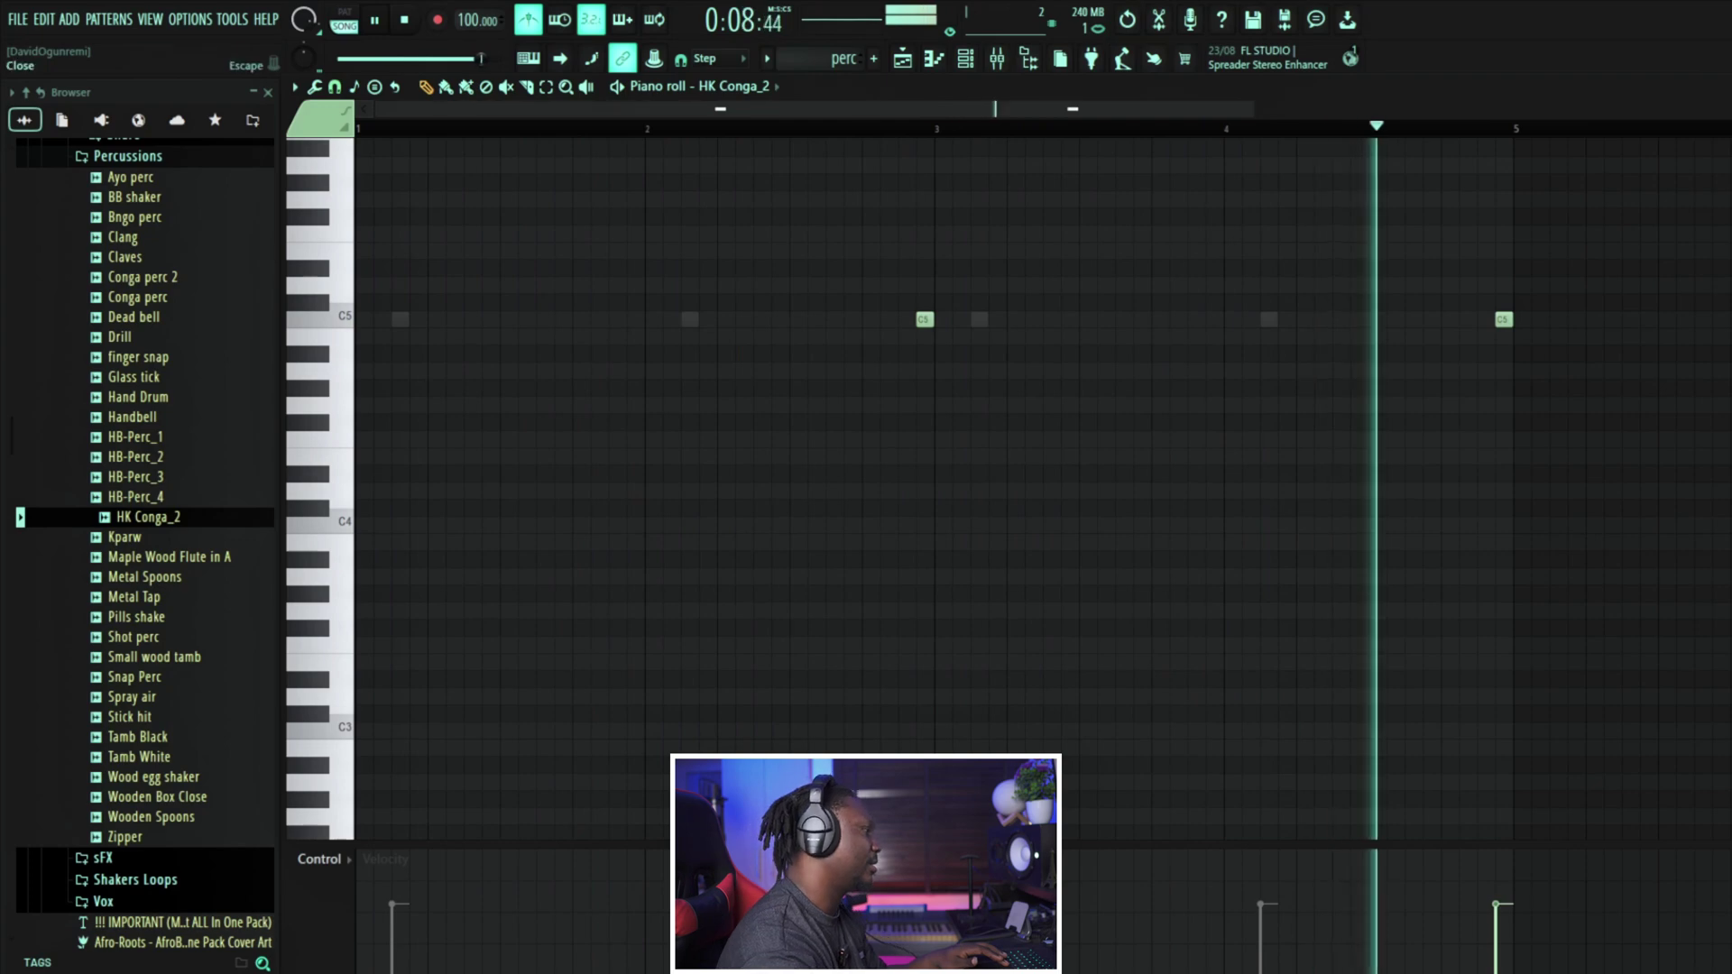
key(Escape)
key(space)
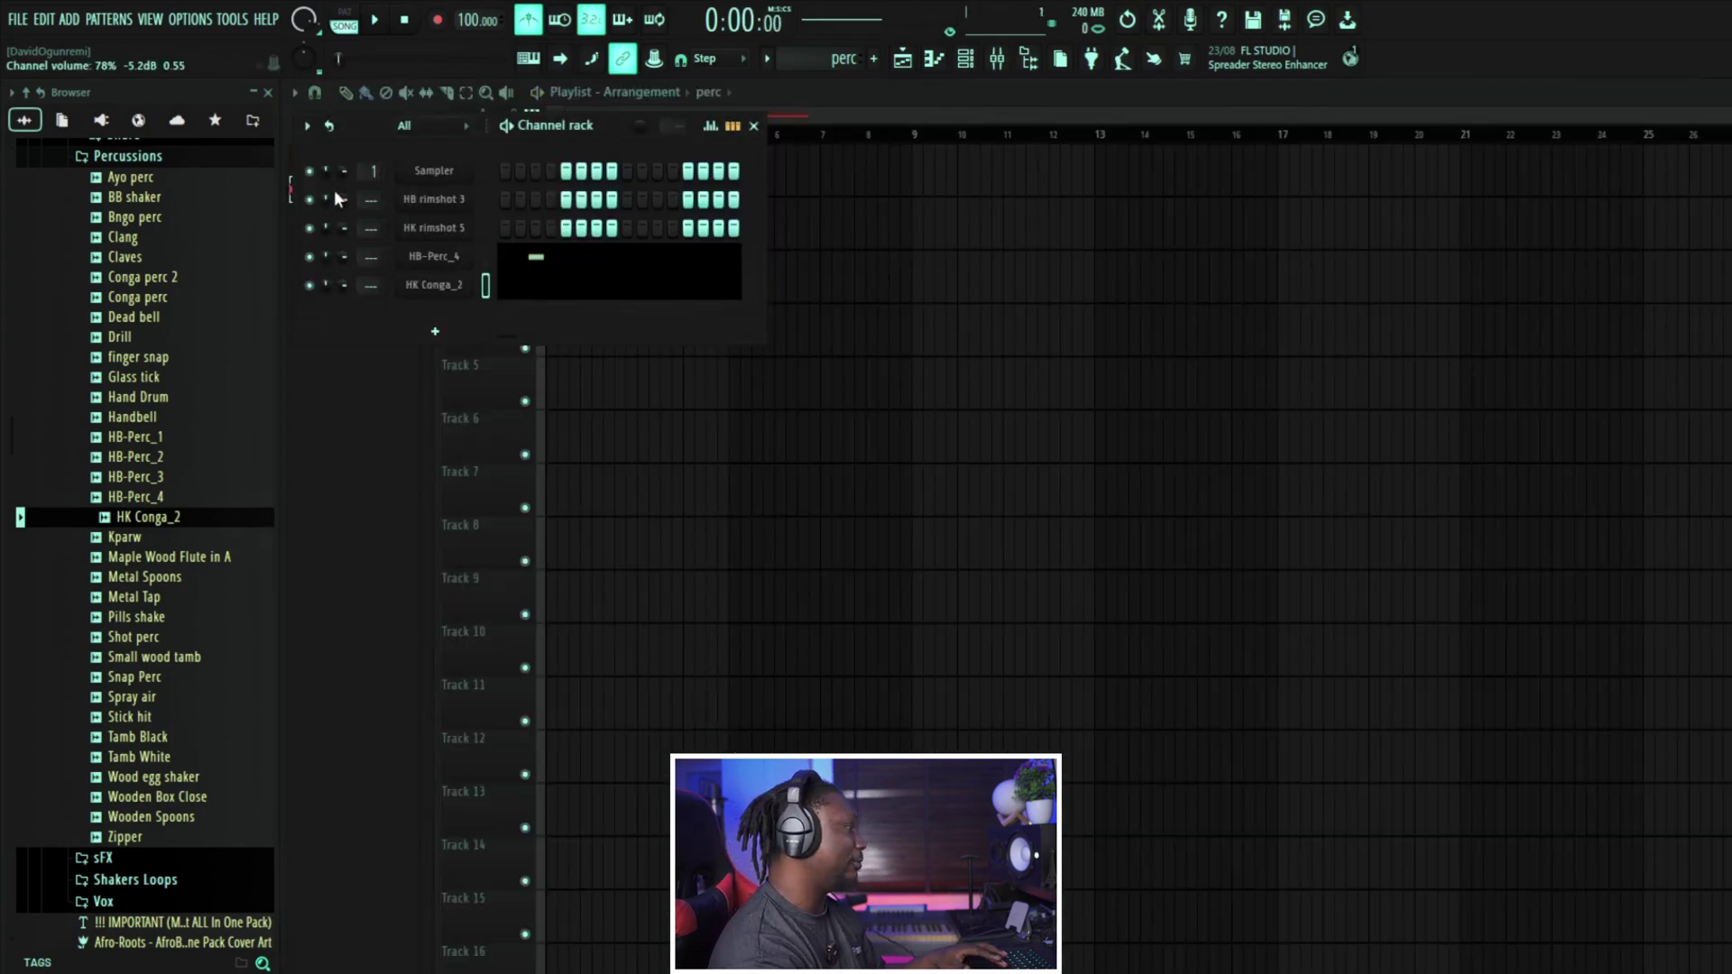
Step: Raise the channel volumes of HK Conga_2 and HB-Perc_4, and switch off the metronome during playback
mouse_move(344, 280)
mouse_down()
mouse_move(344, 298)
mouse_move(344, 254)
mouse_up()
key(space)
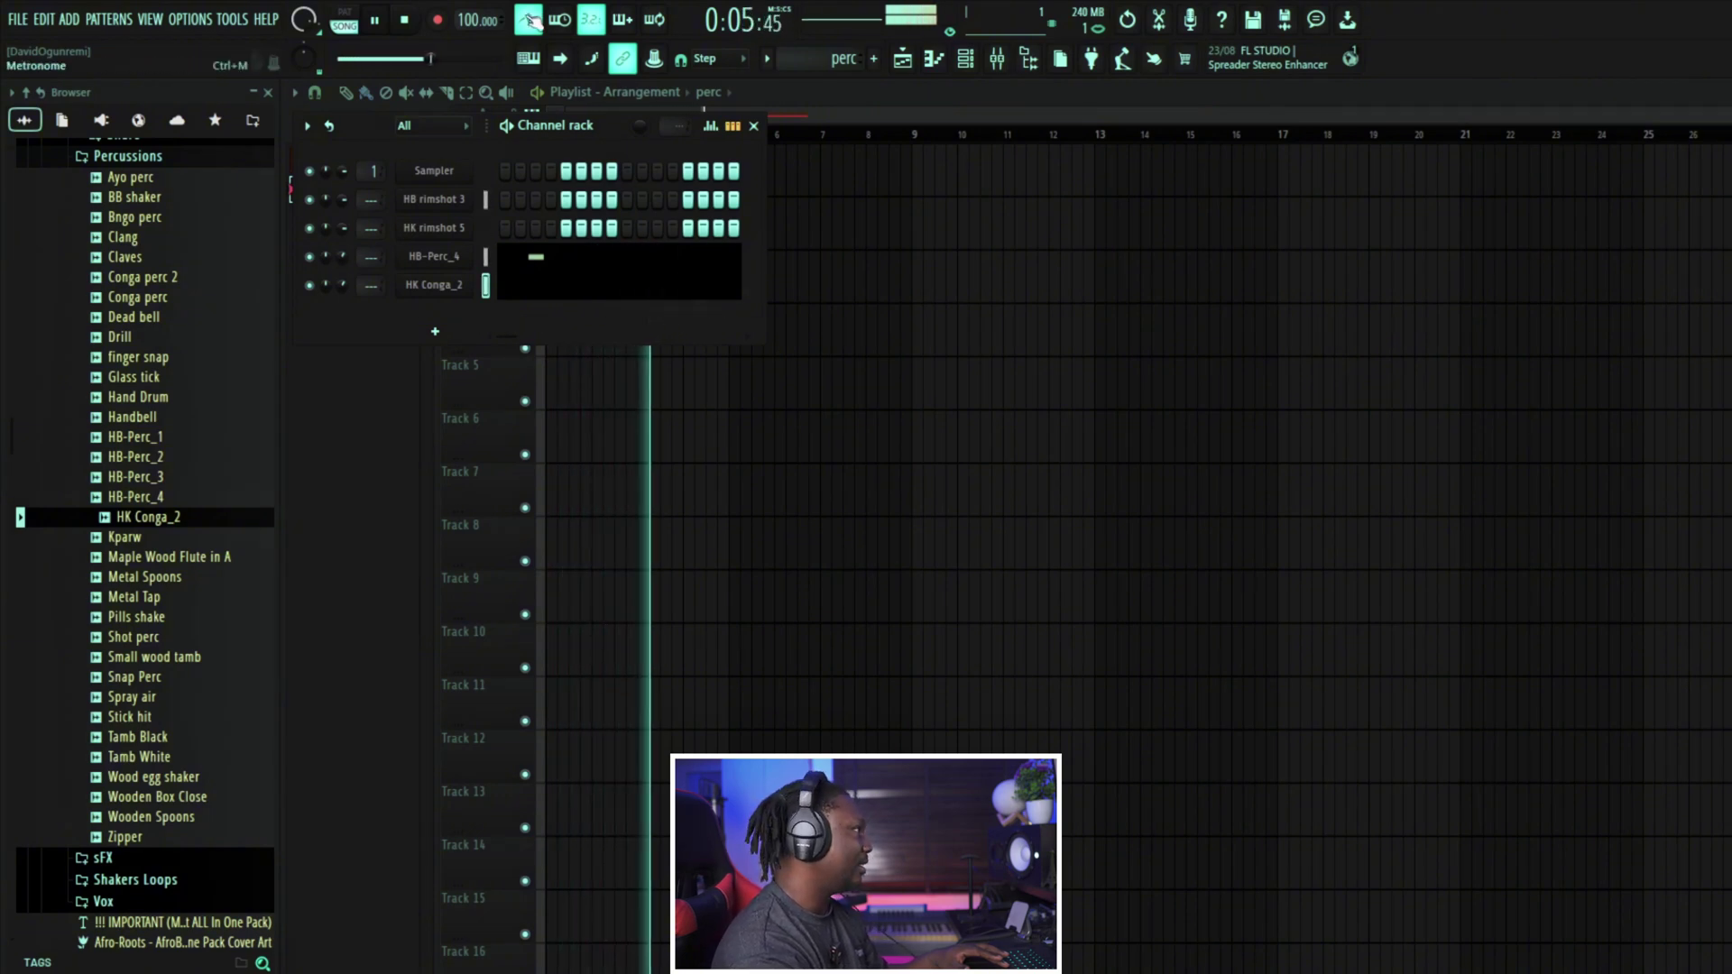
key(space)
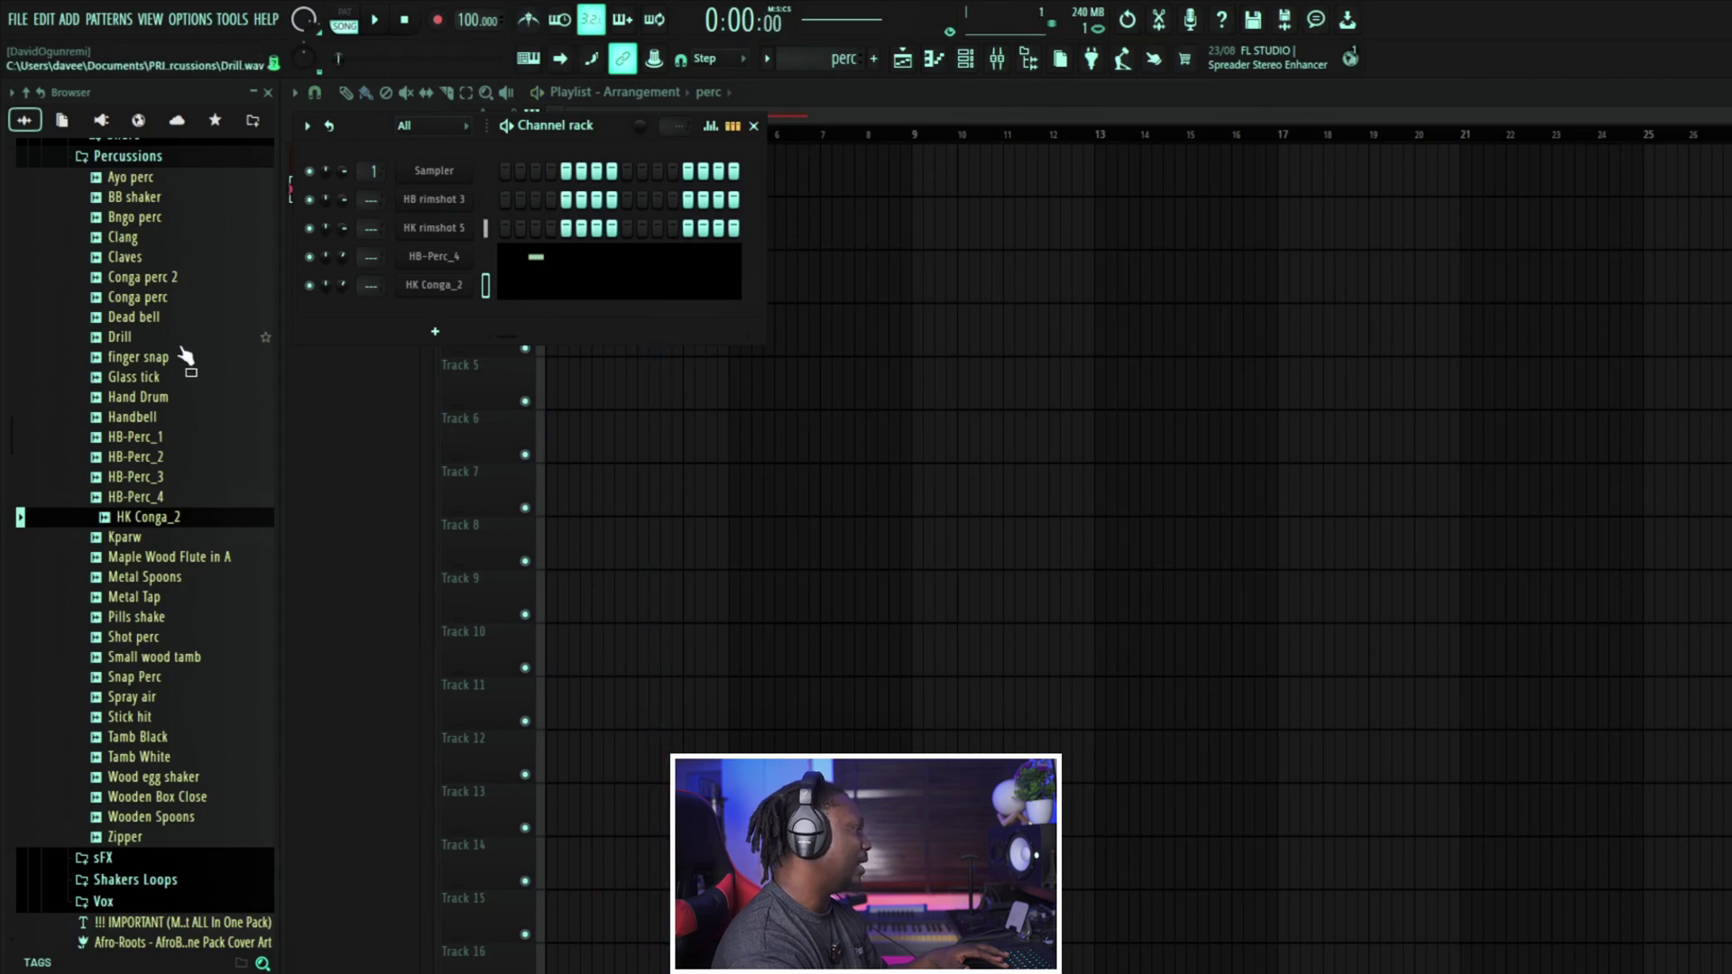
Step: Collapse the Percussions folder and add KICK 4 from the Kick folder as a new channel in the Channel rack
click(128, 156)
scroll(140, 271, up, 4)
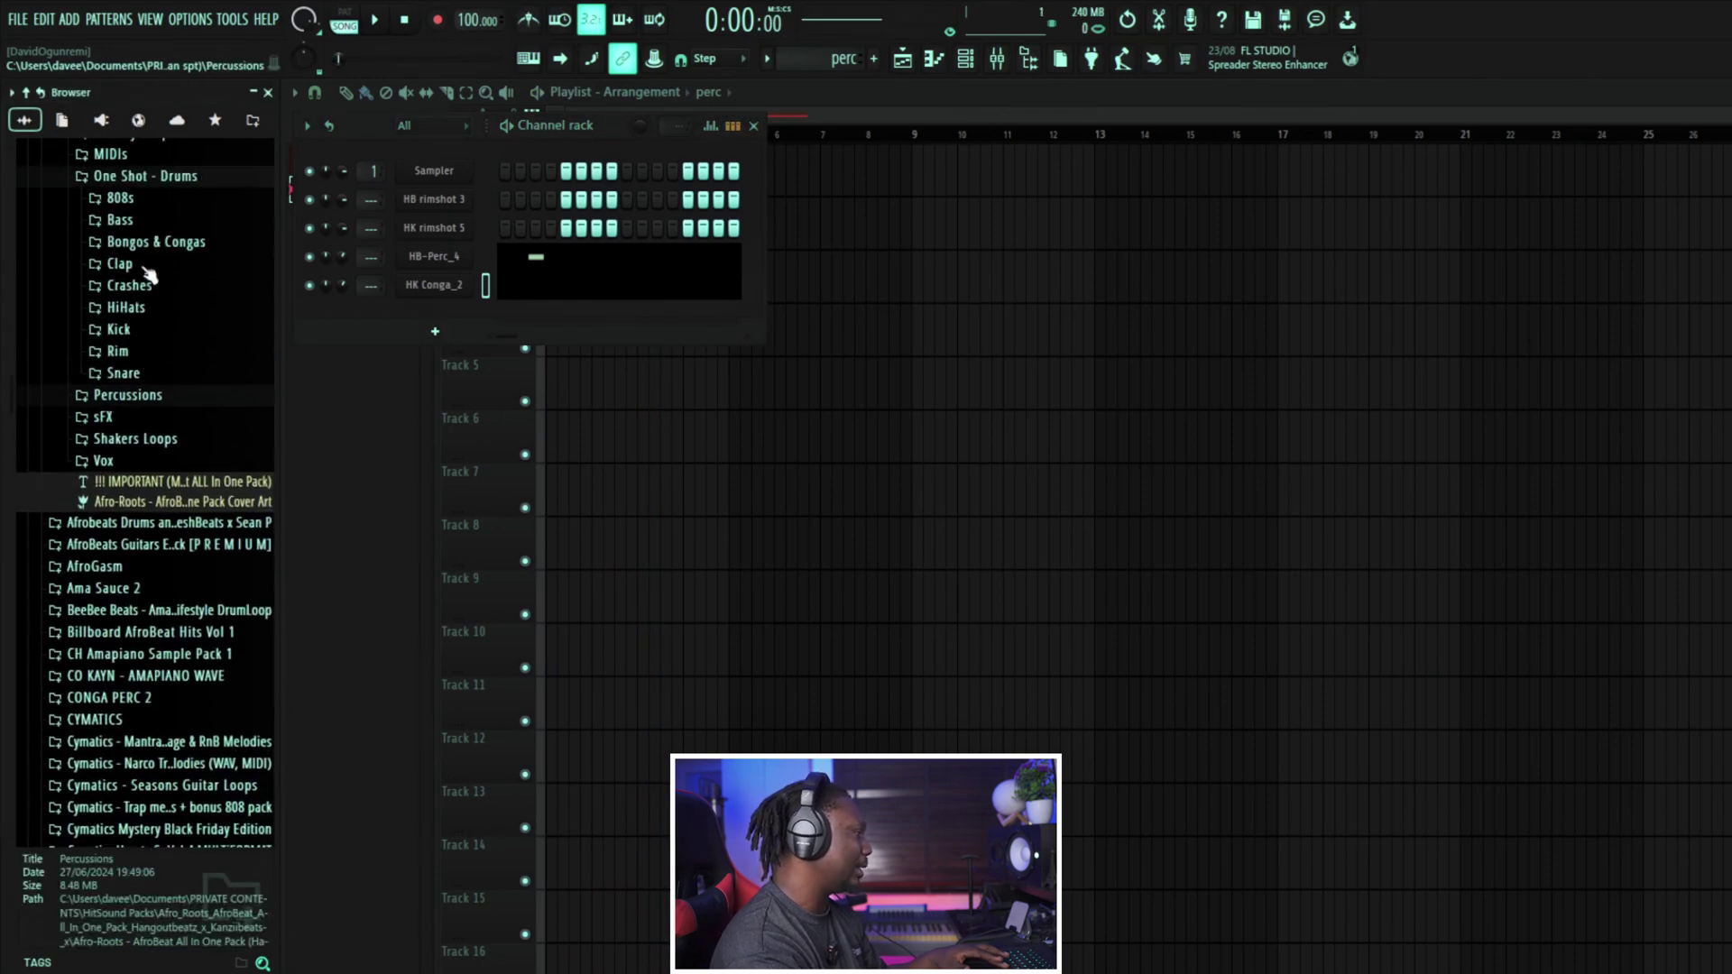
click(120, 331)
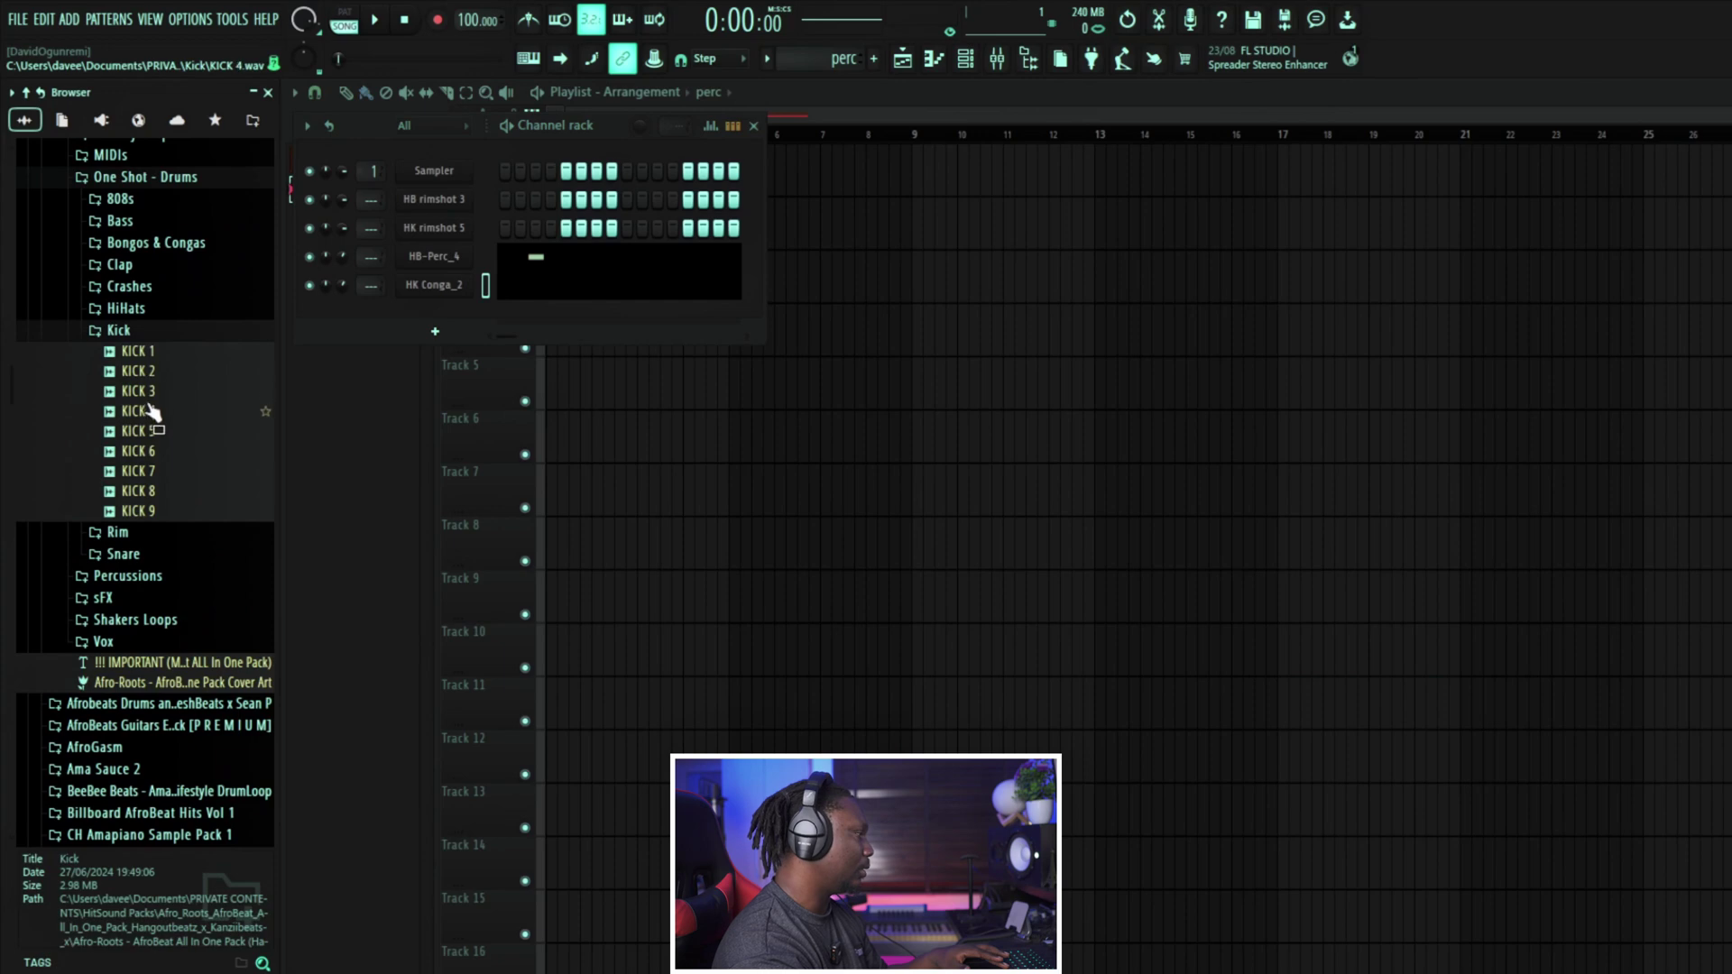
drag(152, 410, 442, 317)
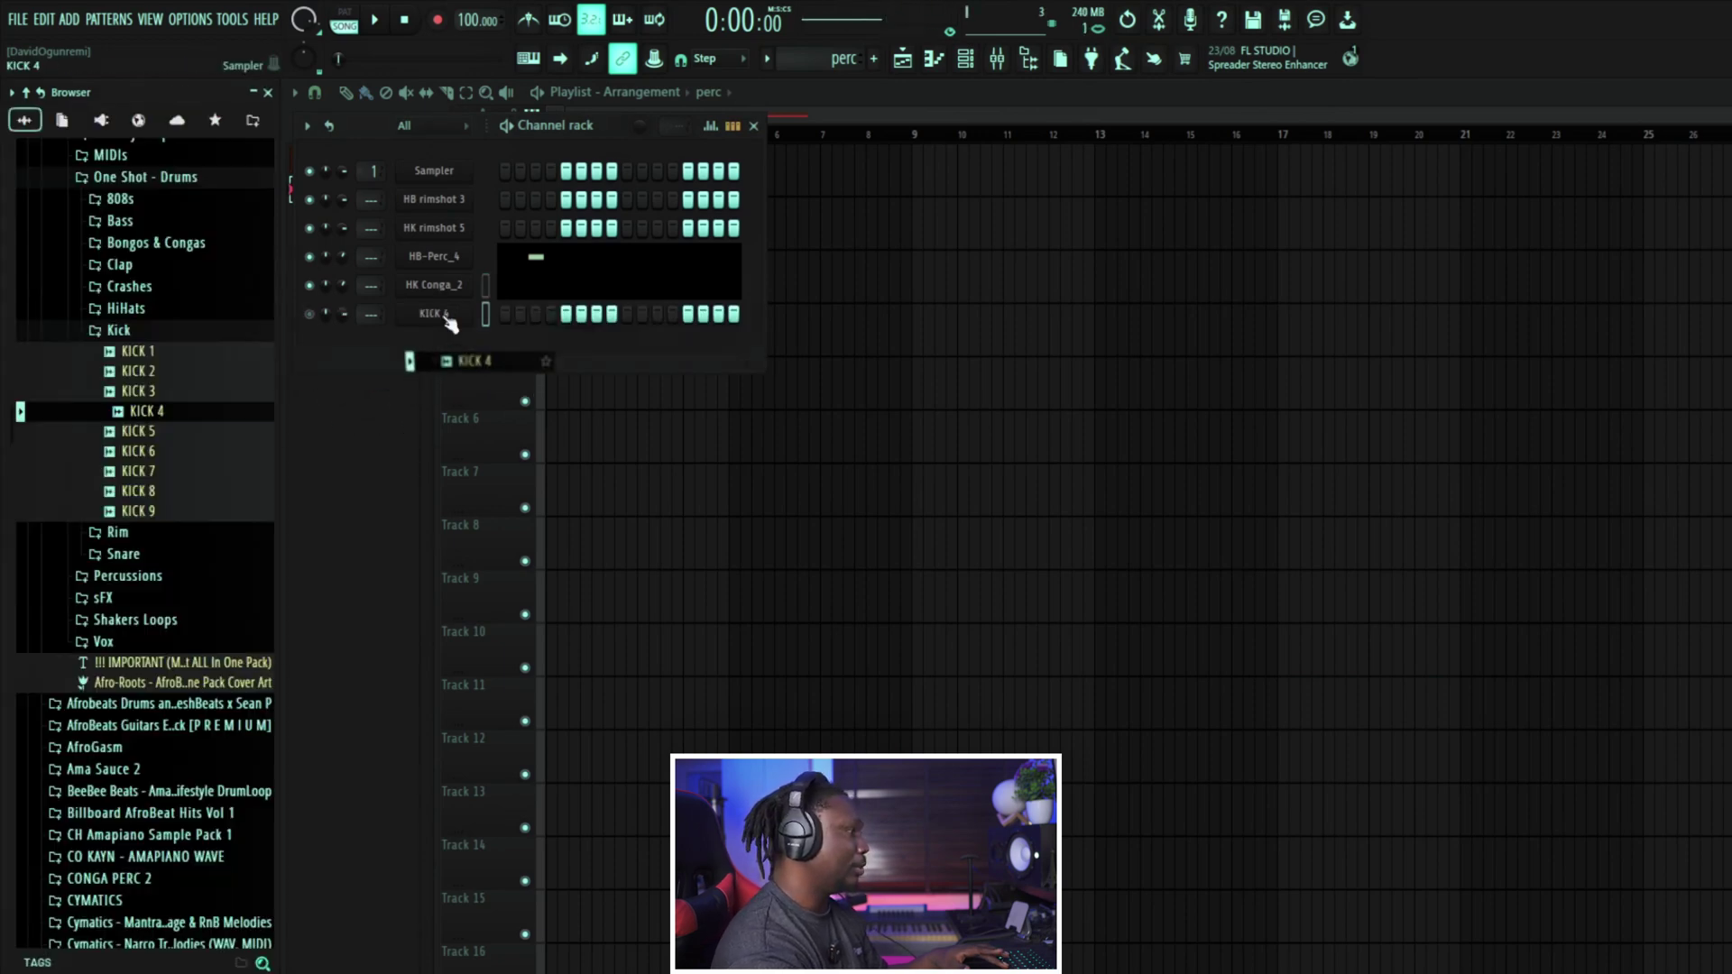
Step: Create an orange pattern named Kick and place it on the third playlist track across bars 1 to 4
click(874, 59)
text(Kick)
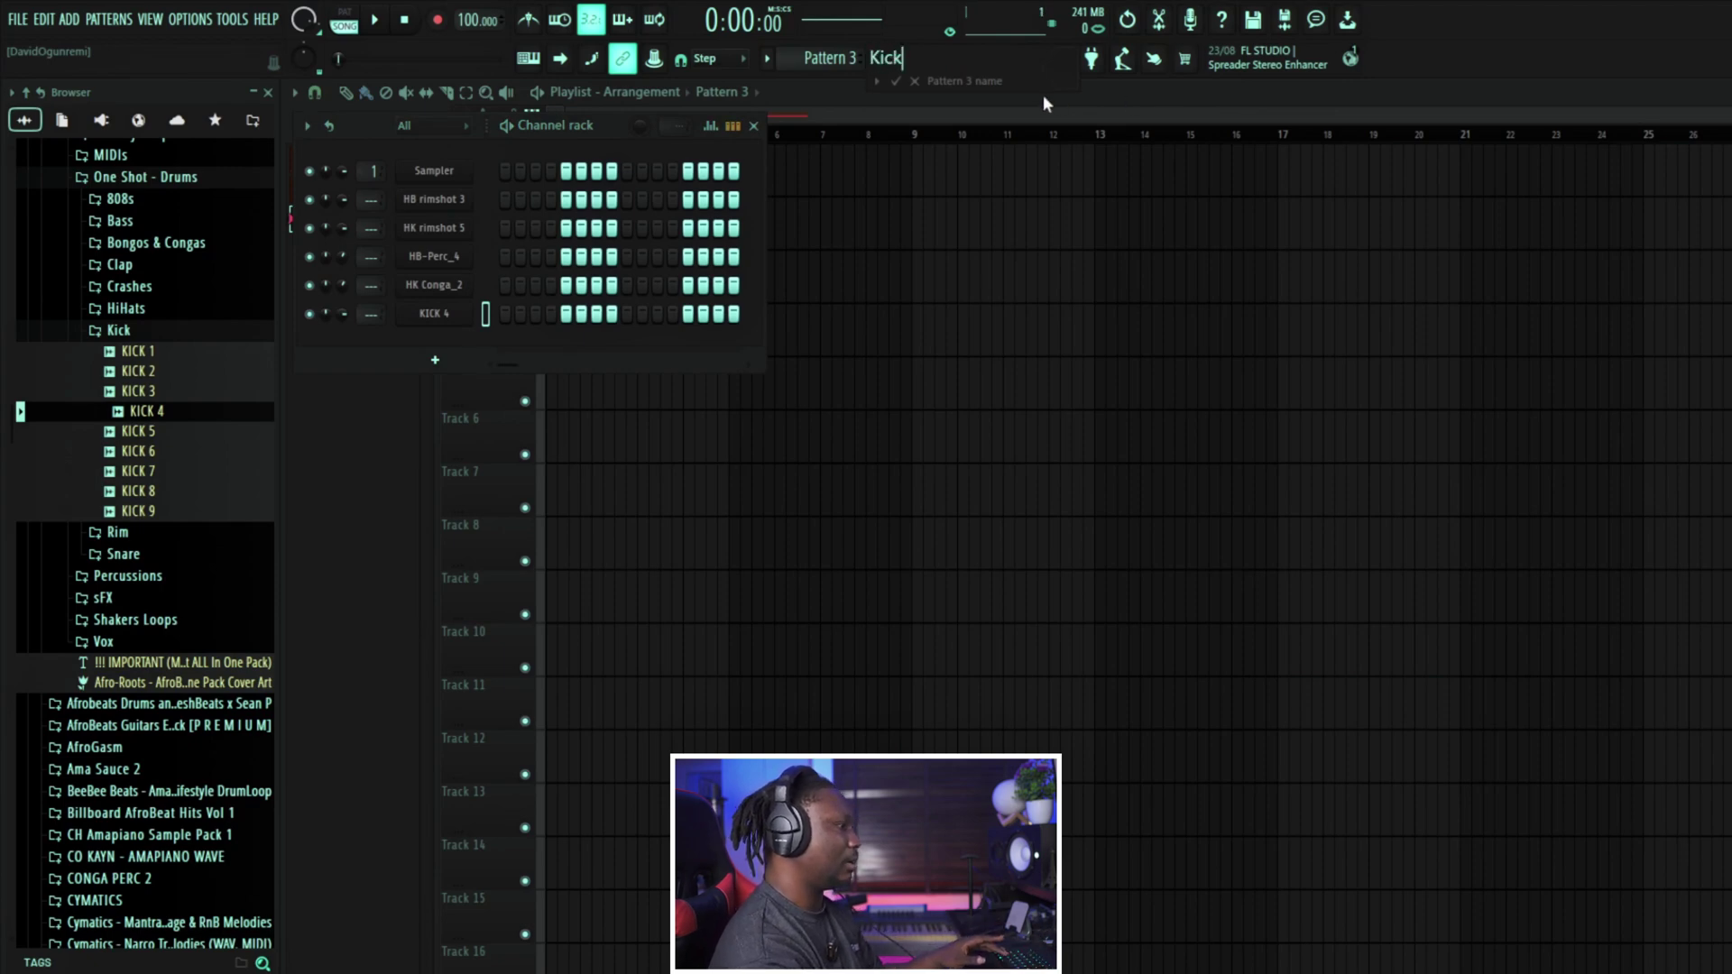
click(1073, 72)
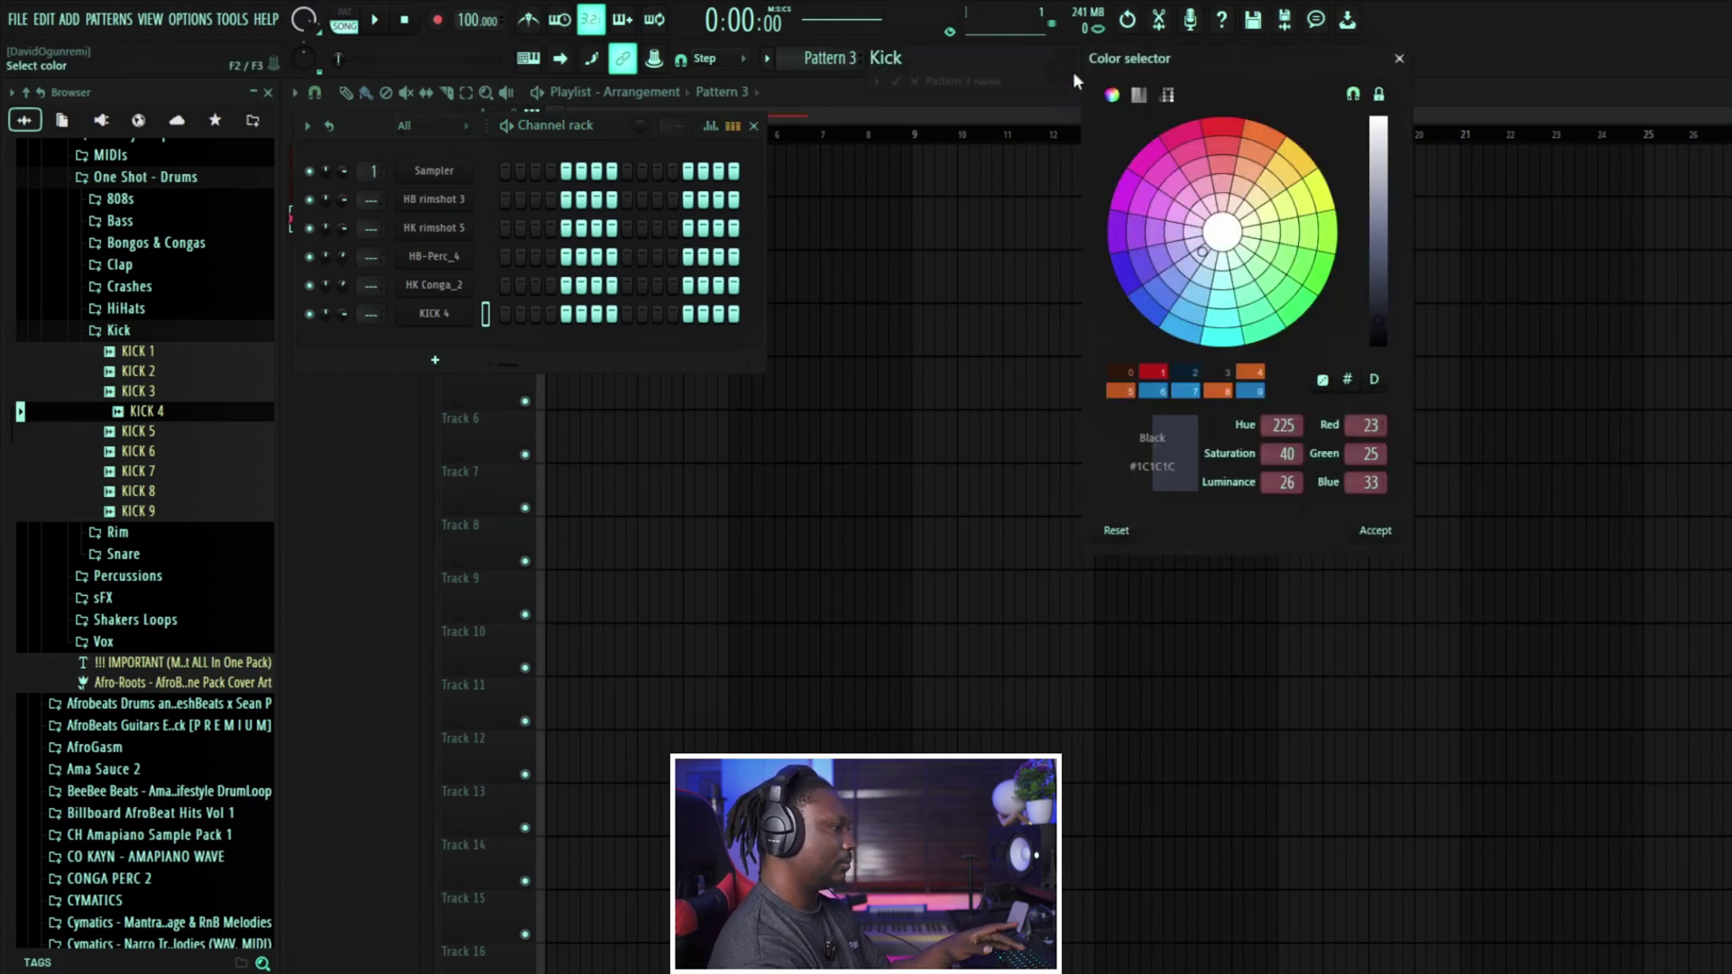
click(1283, 143)
key(Return)
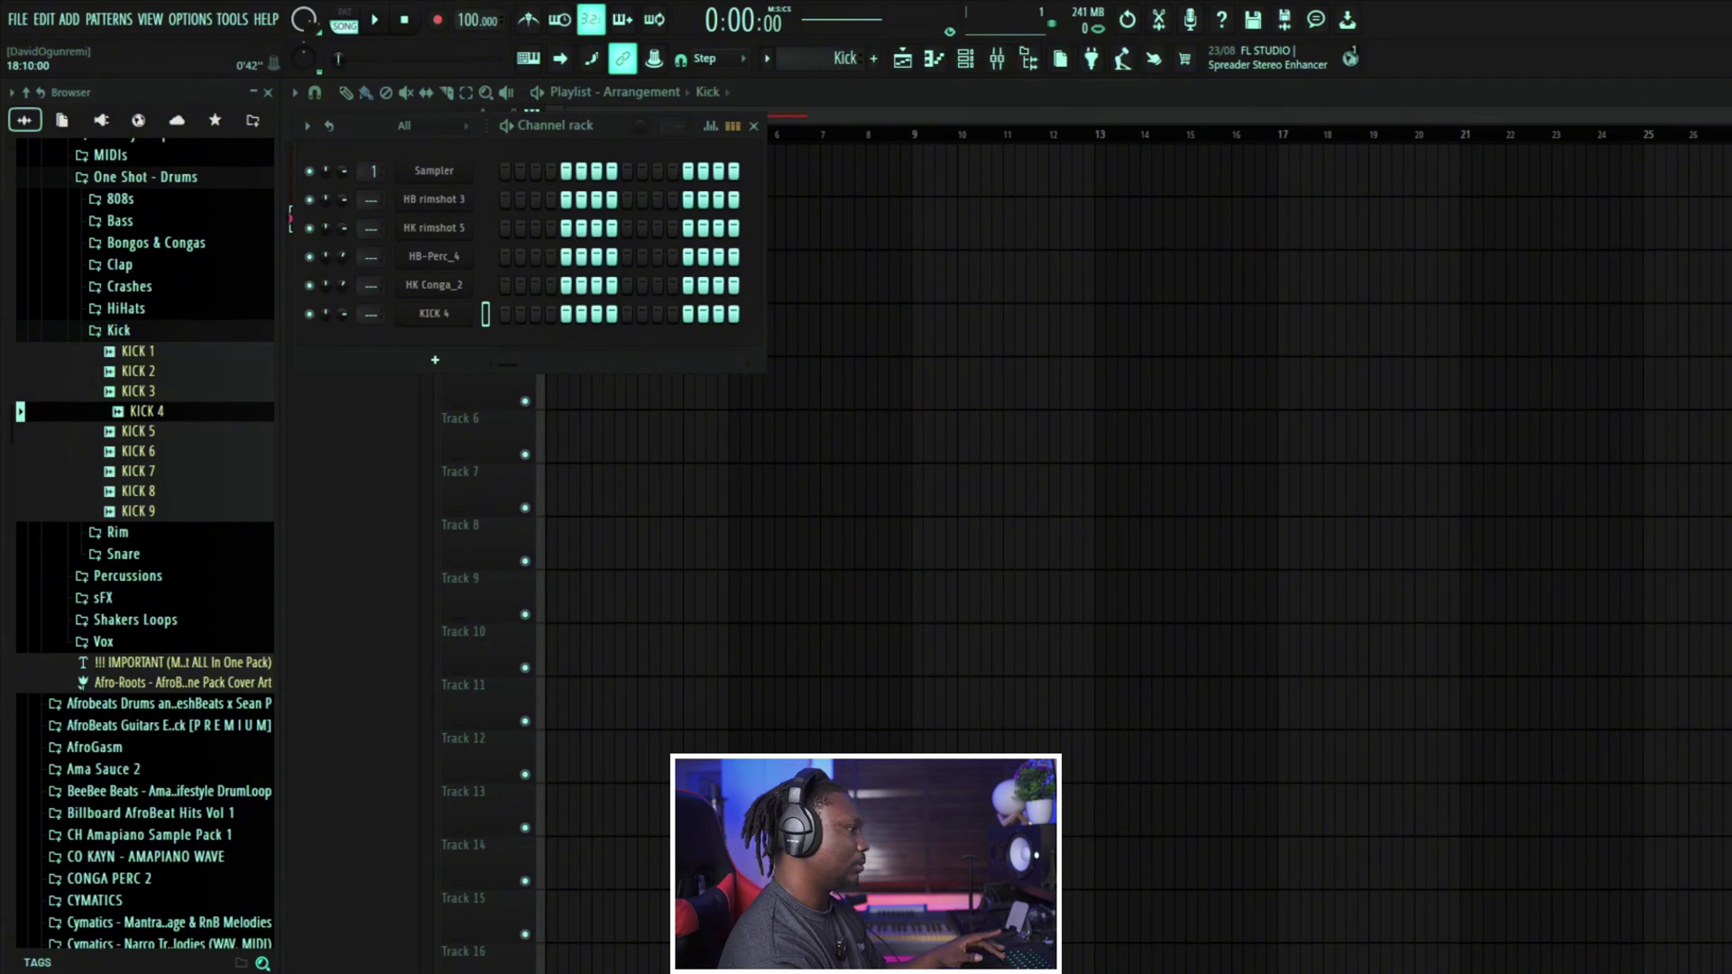
key(Escape)
click(903, 60)
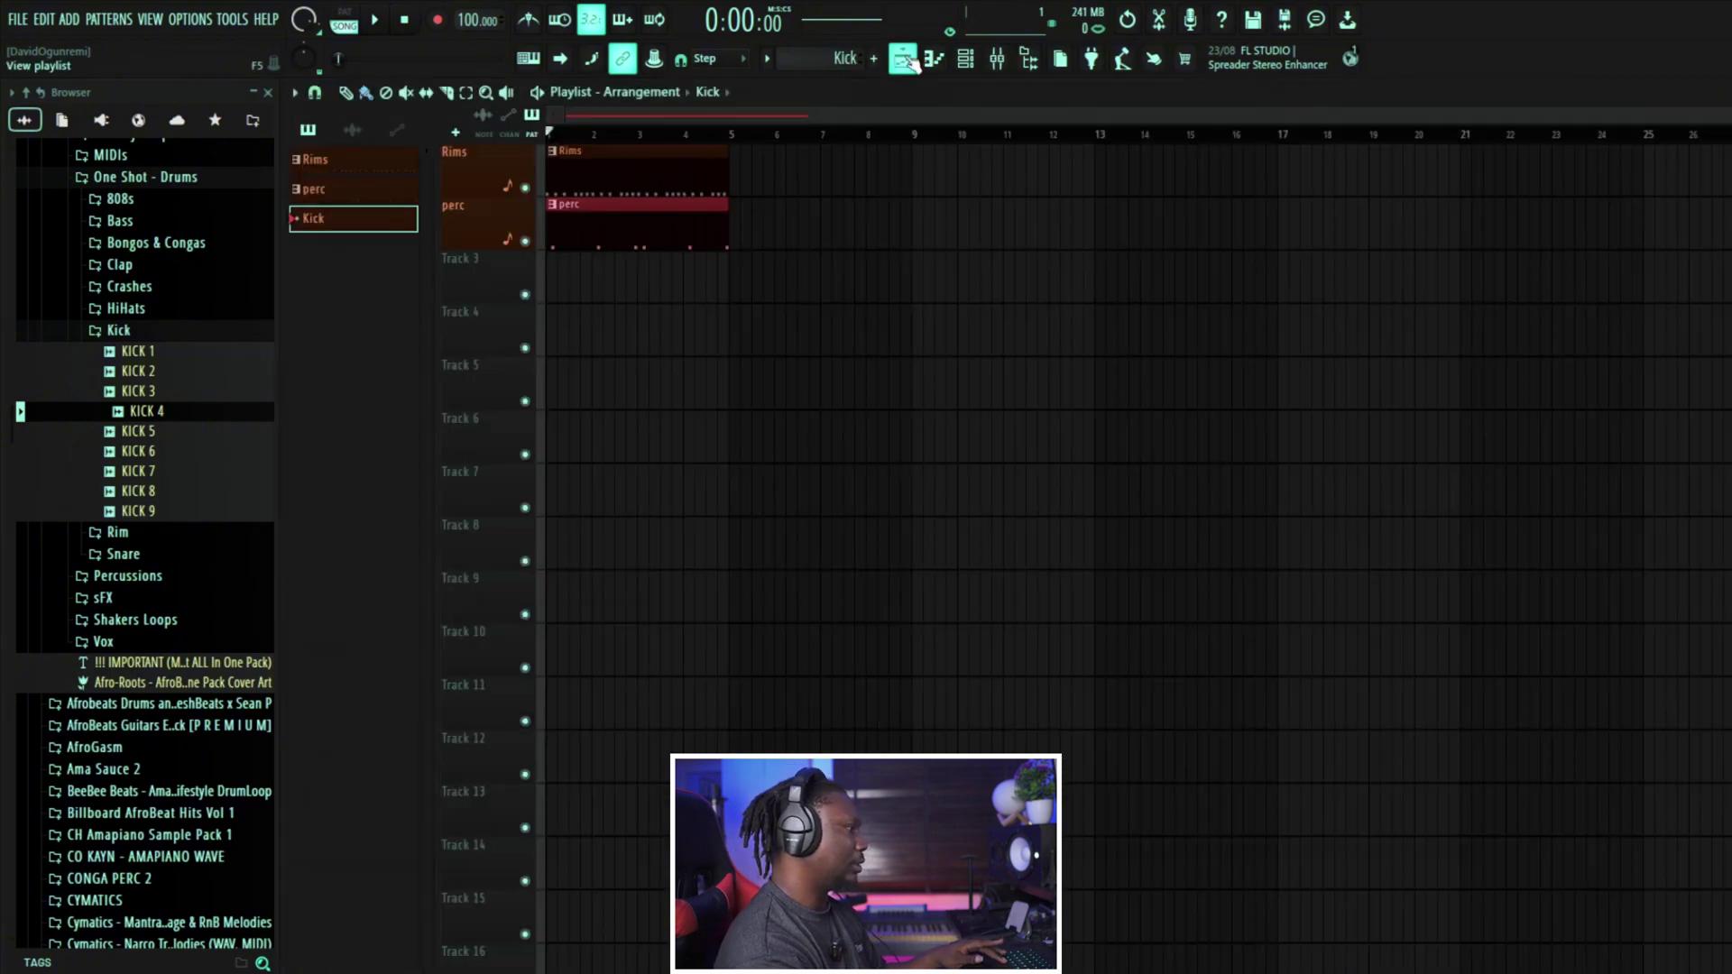
drag(521, 287, 694, 278)
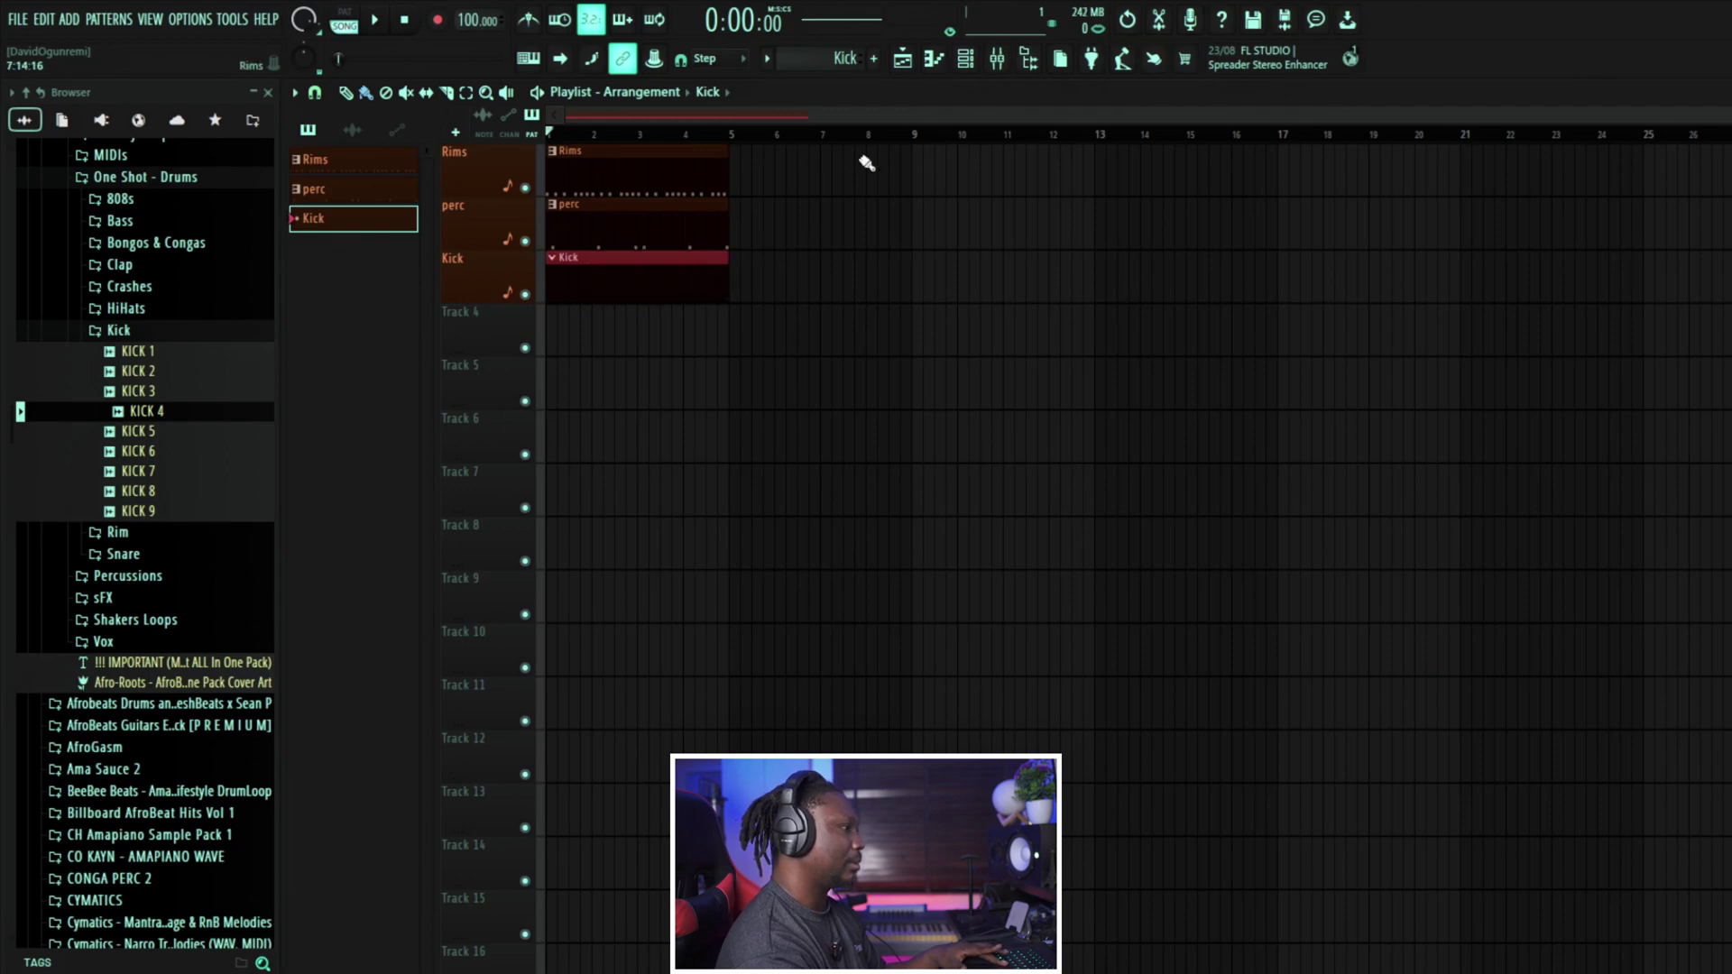
Step: Place C5 notes for KICK 4 on all four beats of bar 1 in its piano roll
key(space)
key(F6)
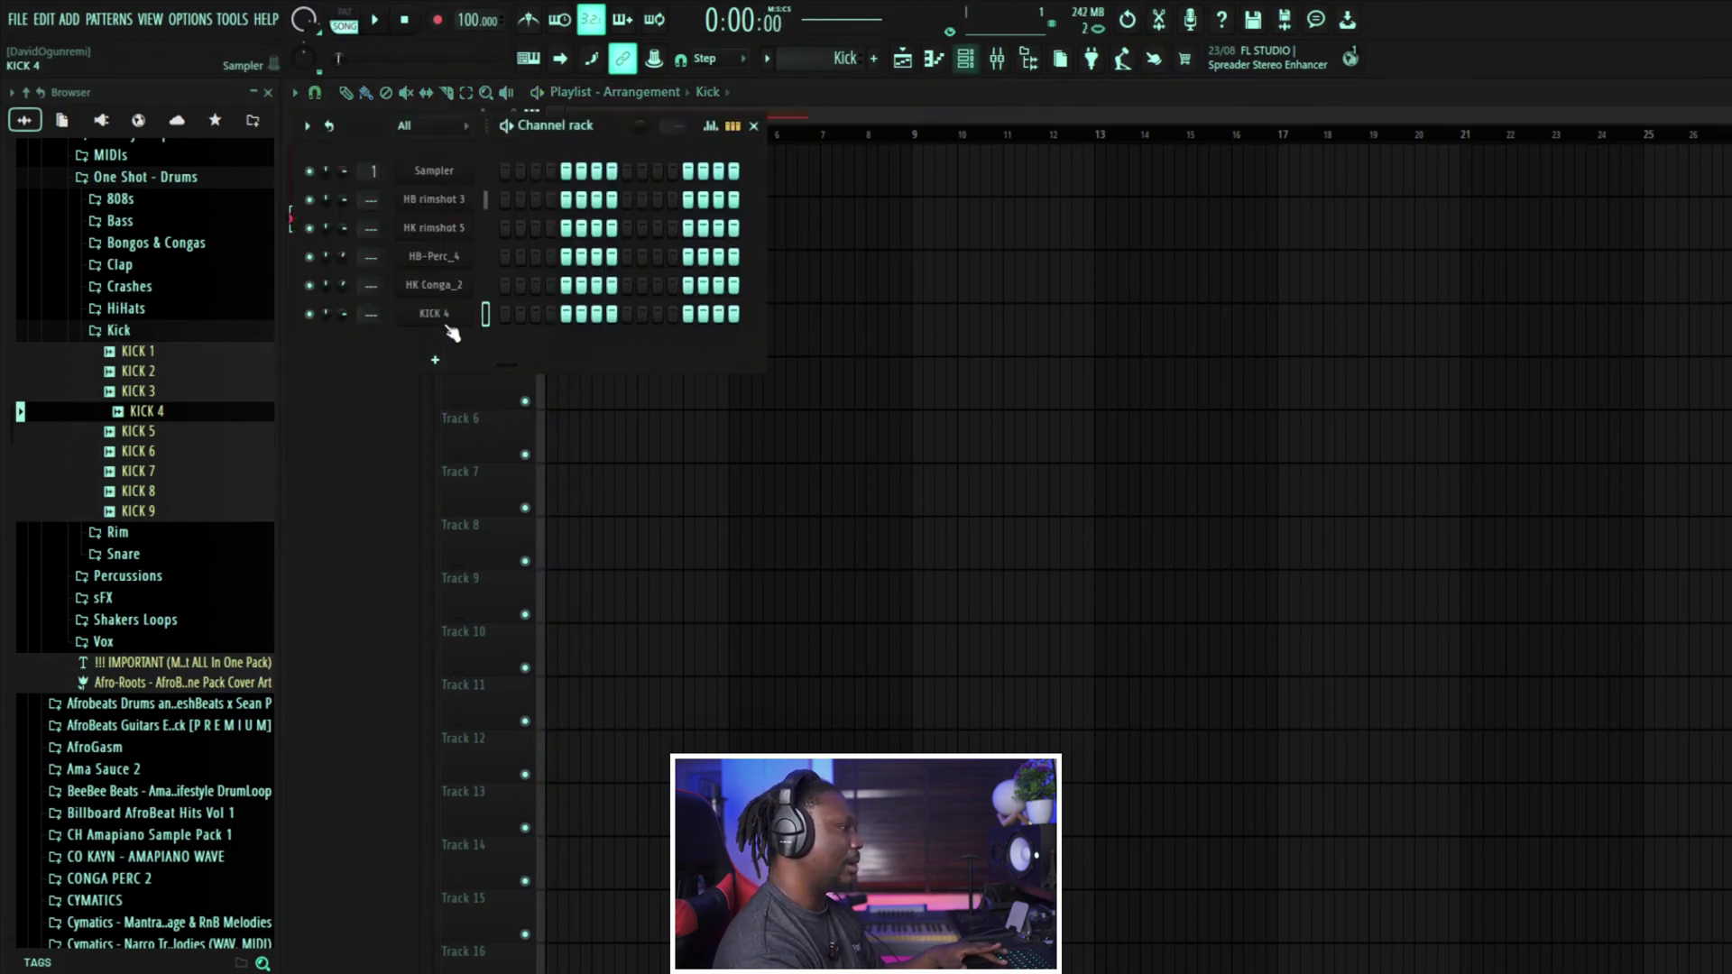
right_click(437, 315)
click(599, 310)
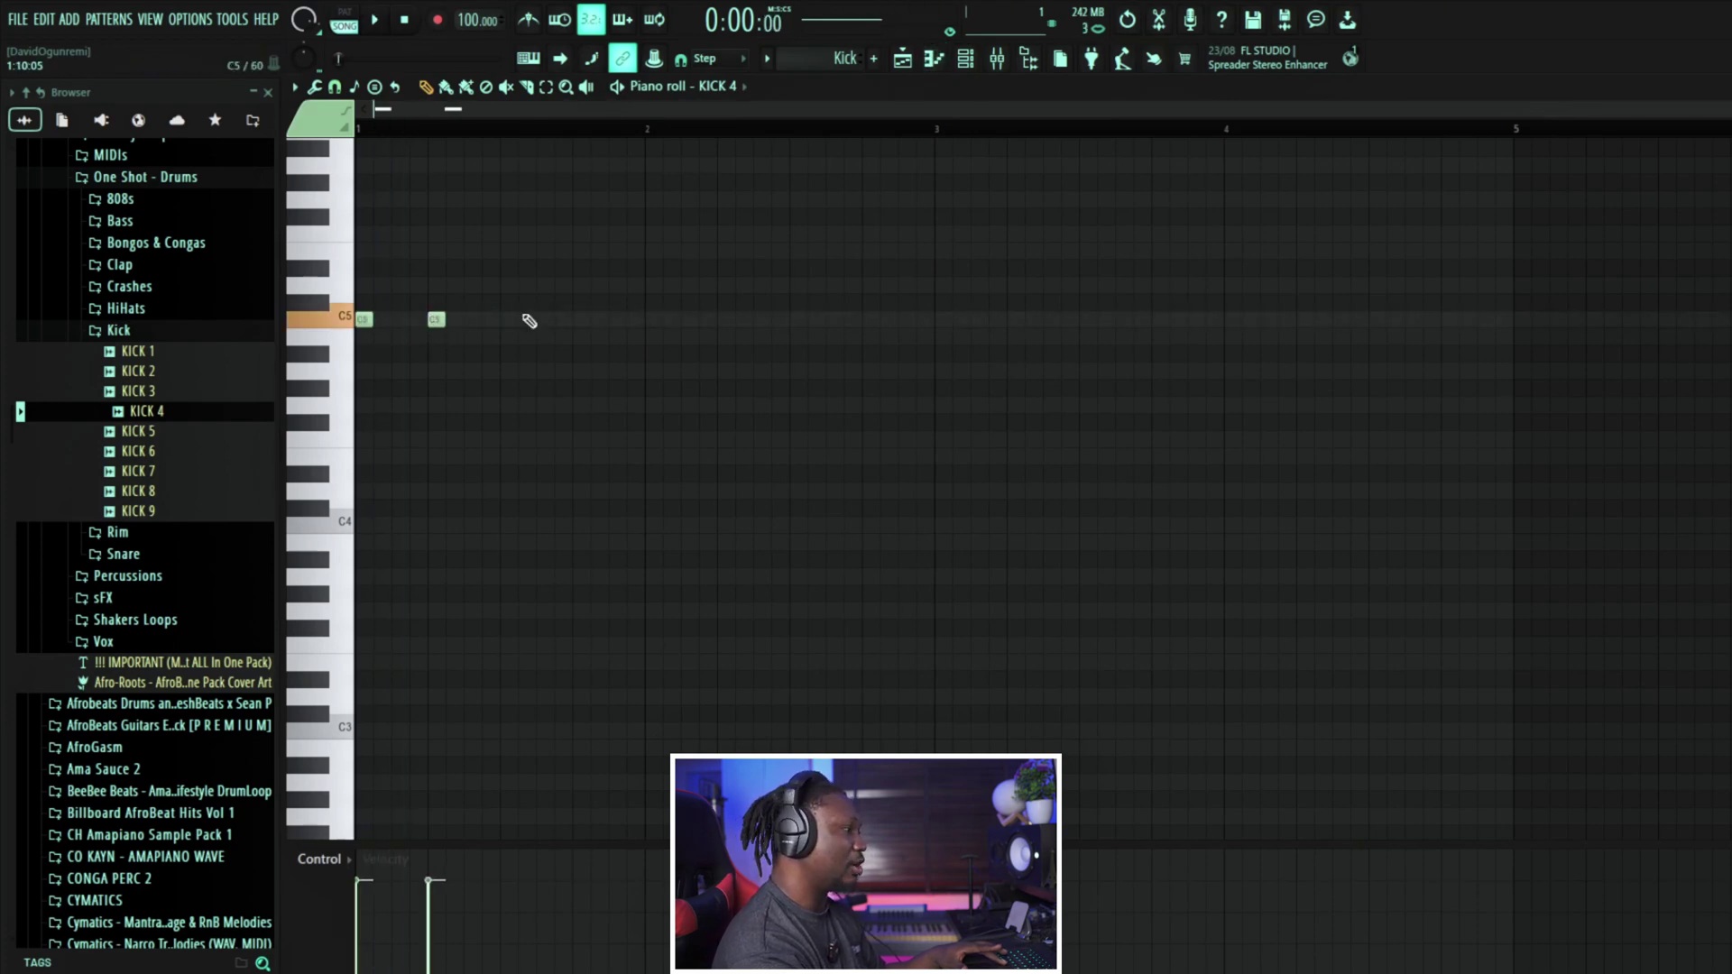
click(568, 321)
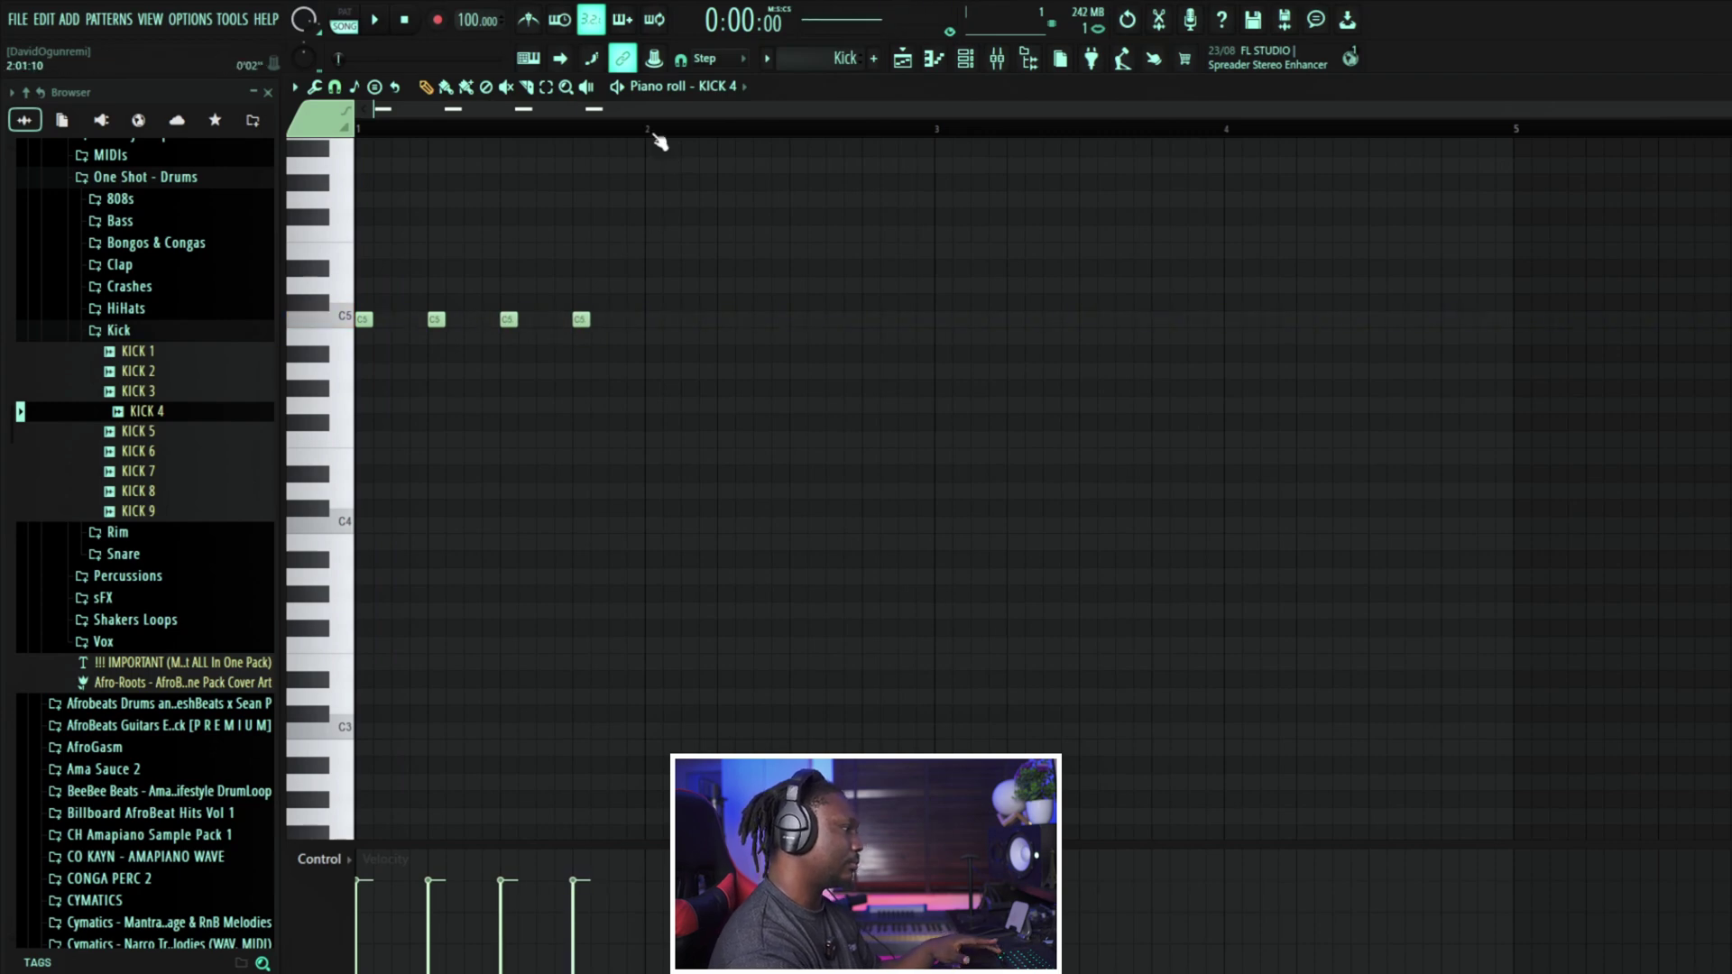
Step: Duplicate the four bar 1 kick notes into bars 2, 3 and 4 during playback, and close the piano roll
key(space)
key(ctrl+a)
key(ctrl+b)
key(ctrl+b)
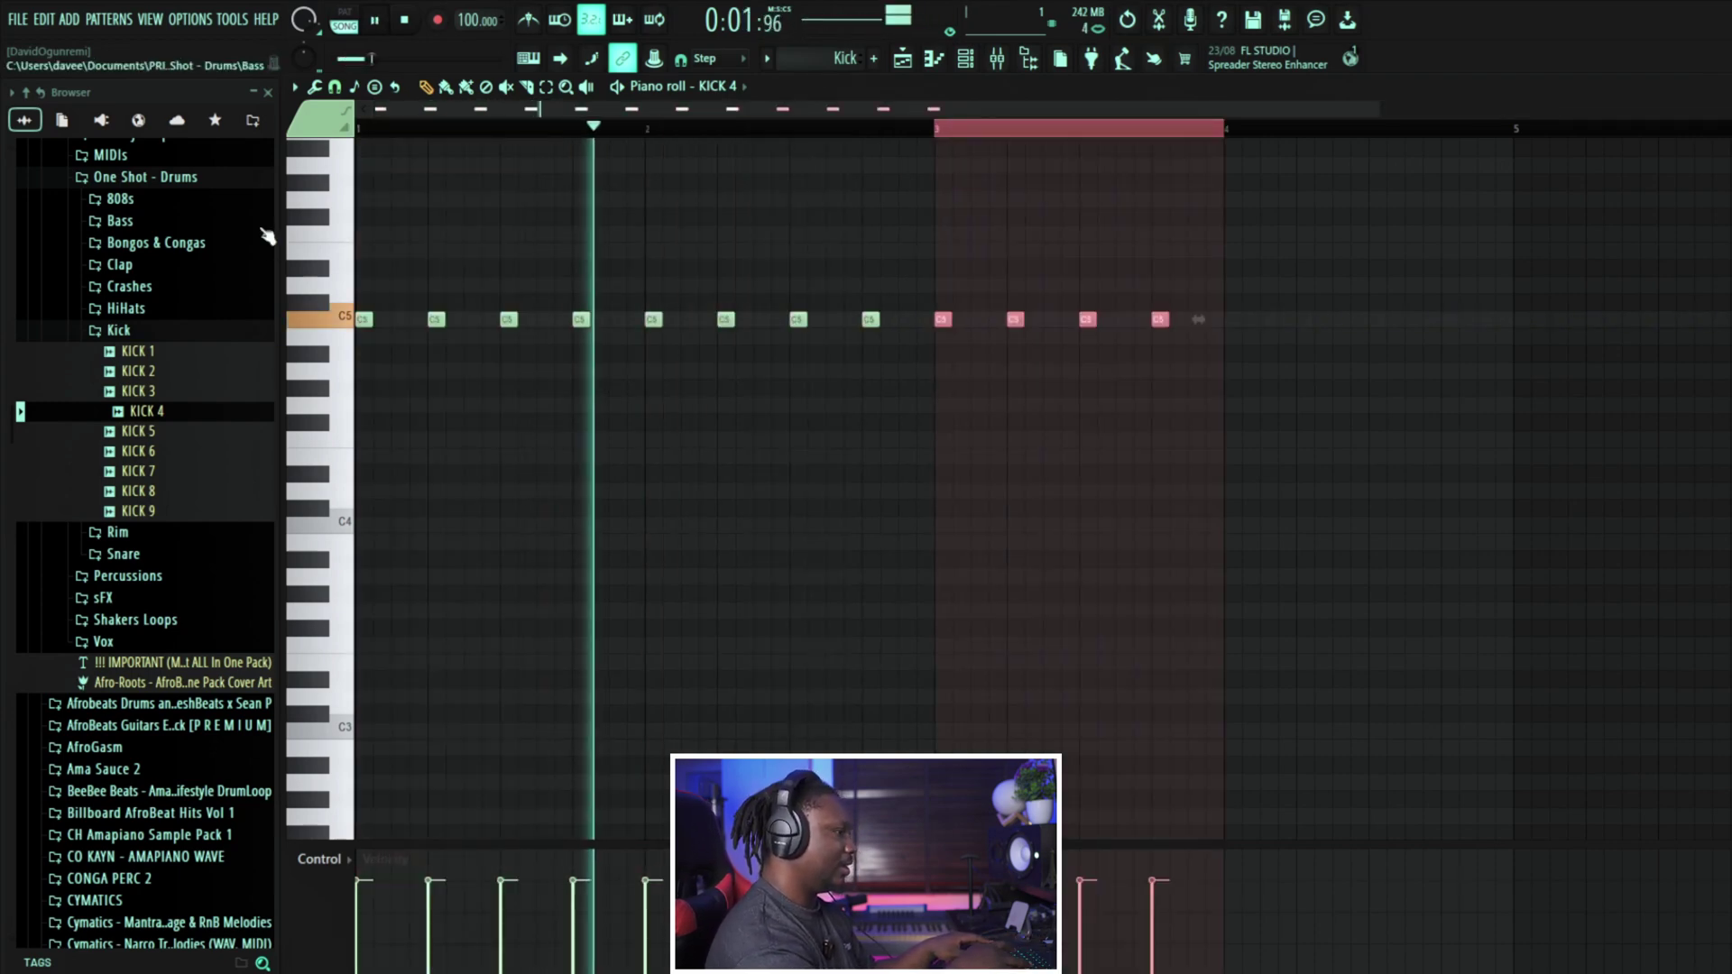
key(ctrl+b)
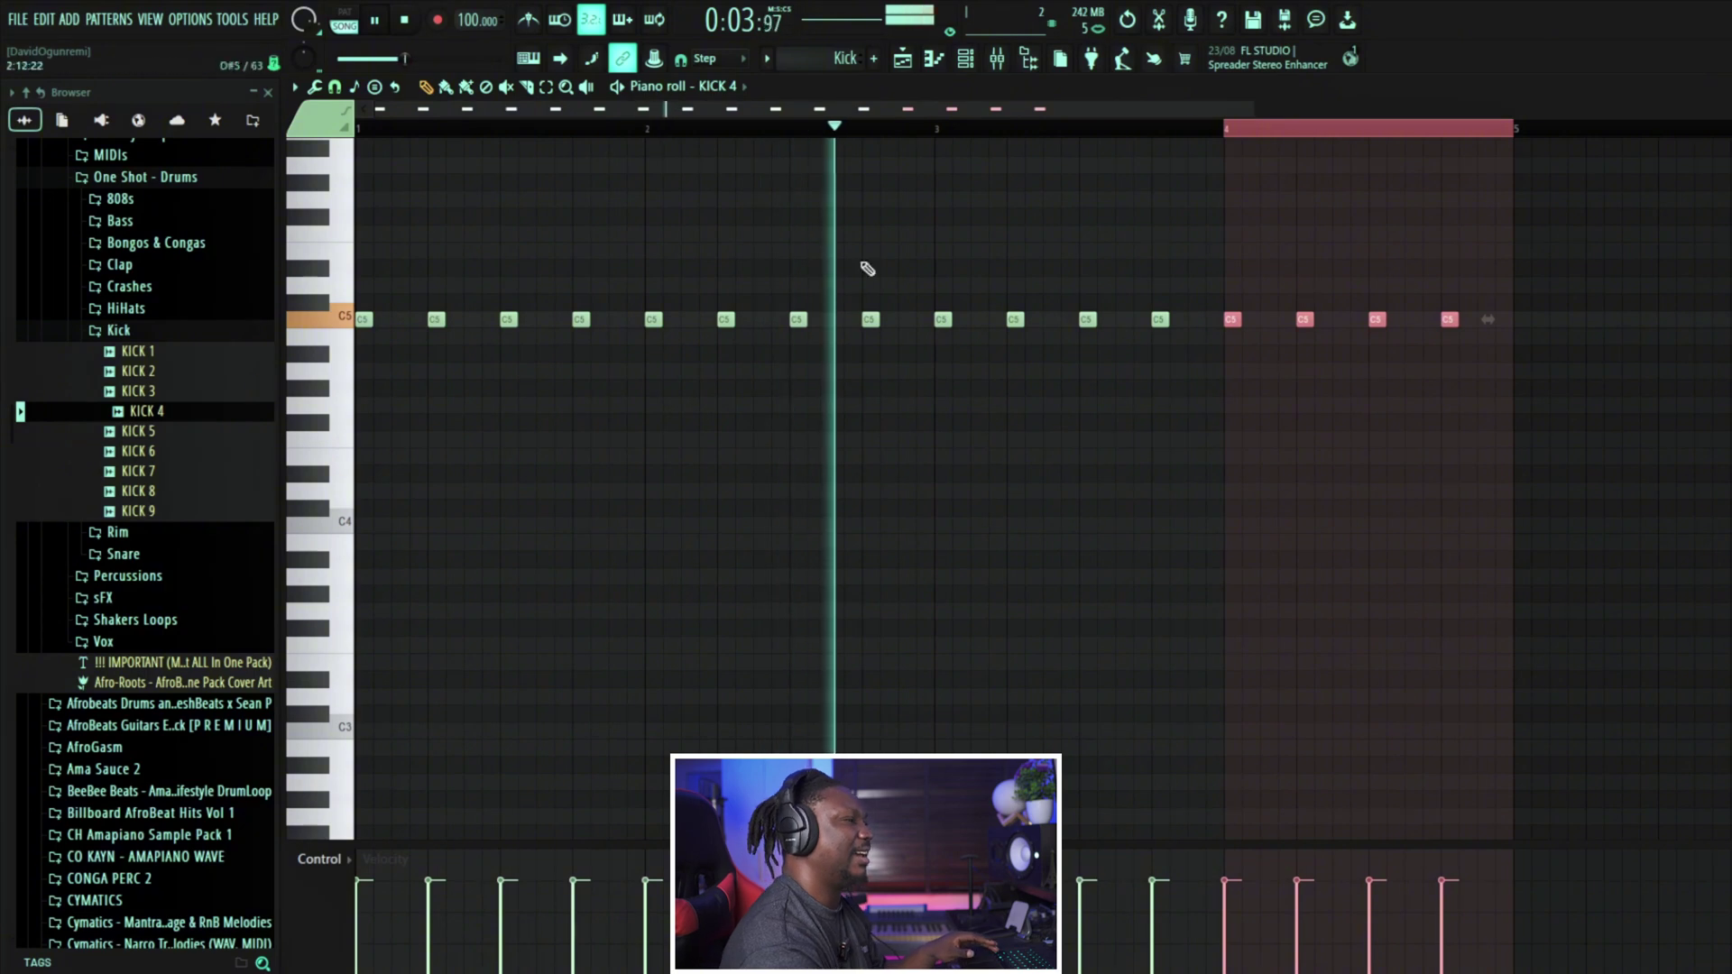
key(Escape)
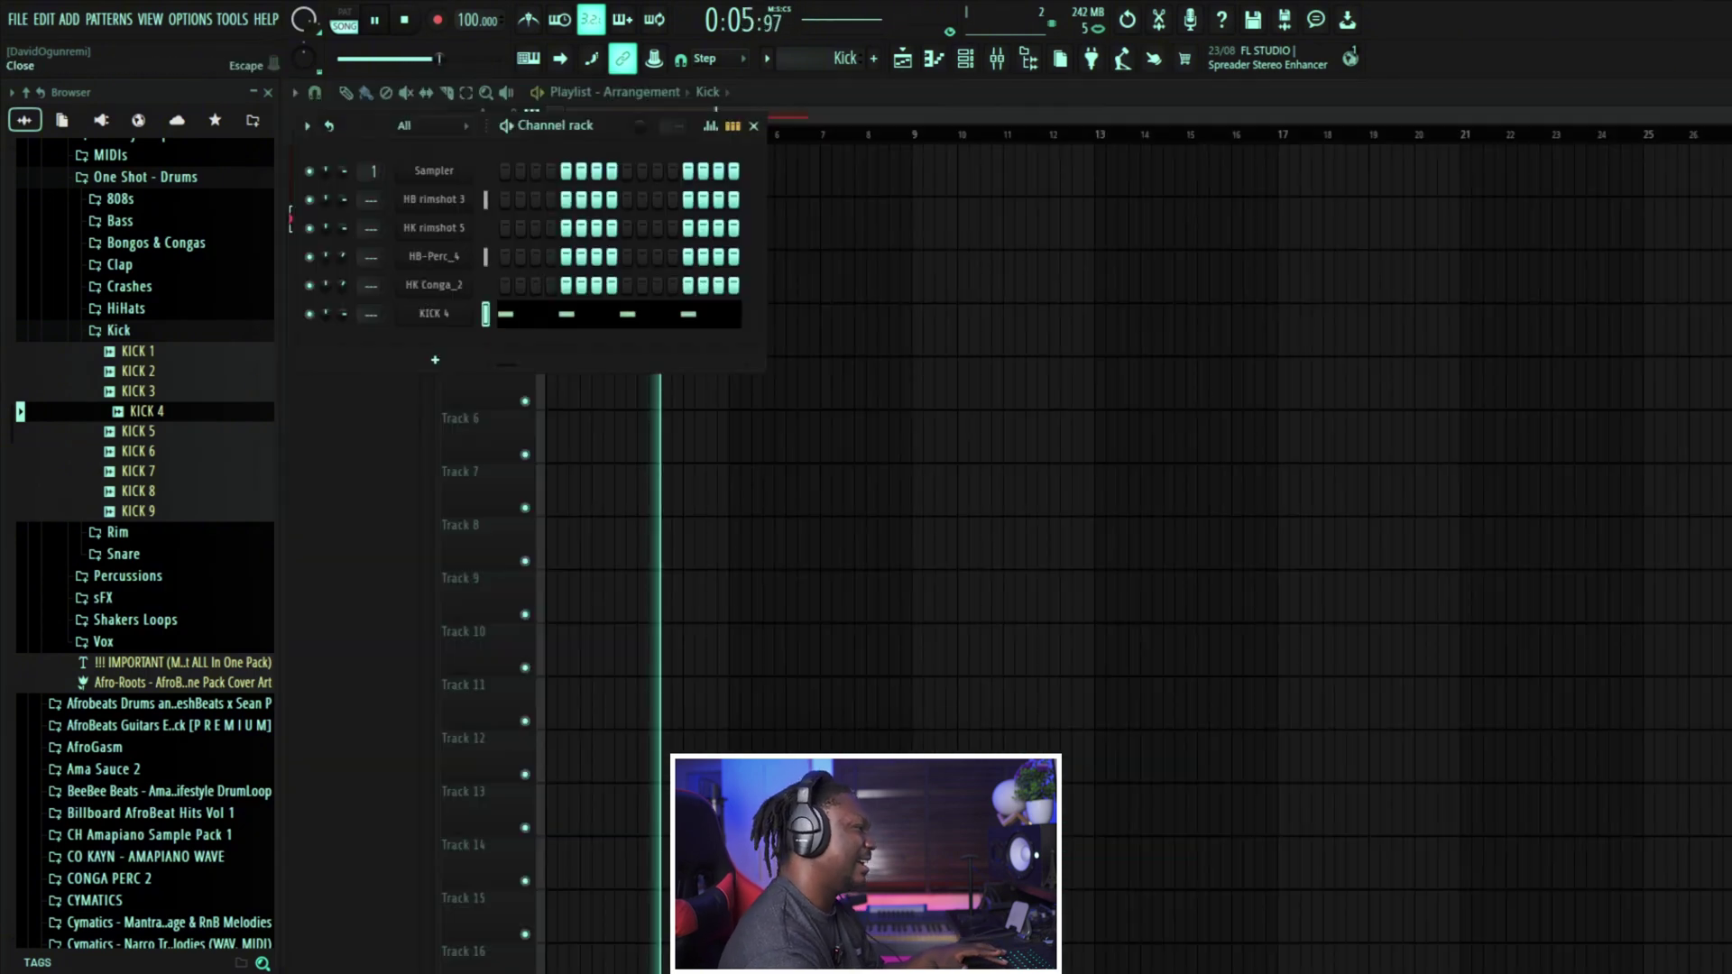
Step: Set the Channel rack's main swing to 16% and listen to the combined rims, perc and kick, checking the playlist
key(Escape)
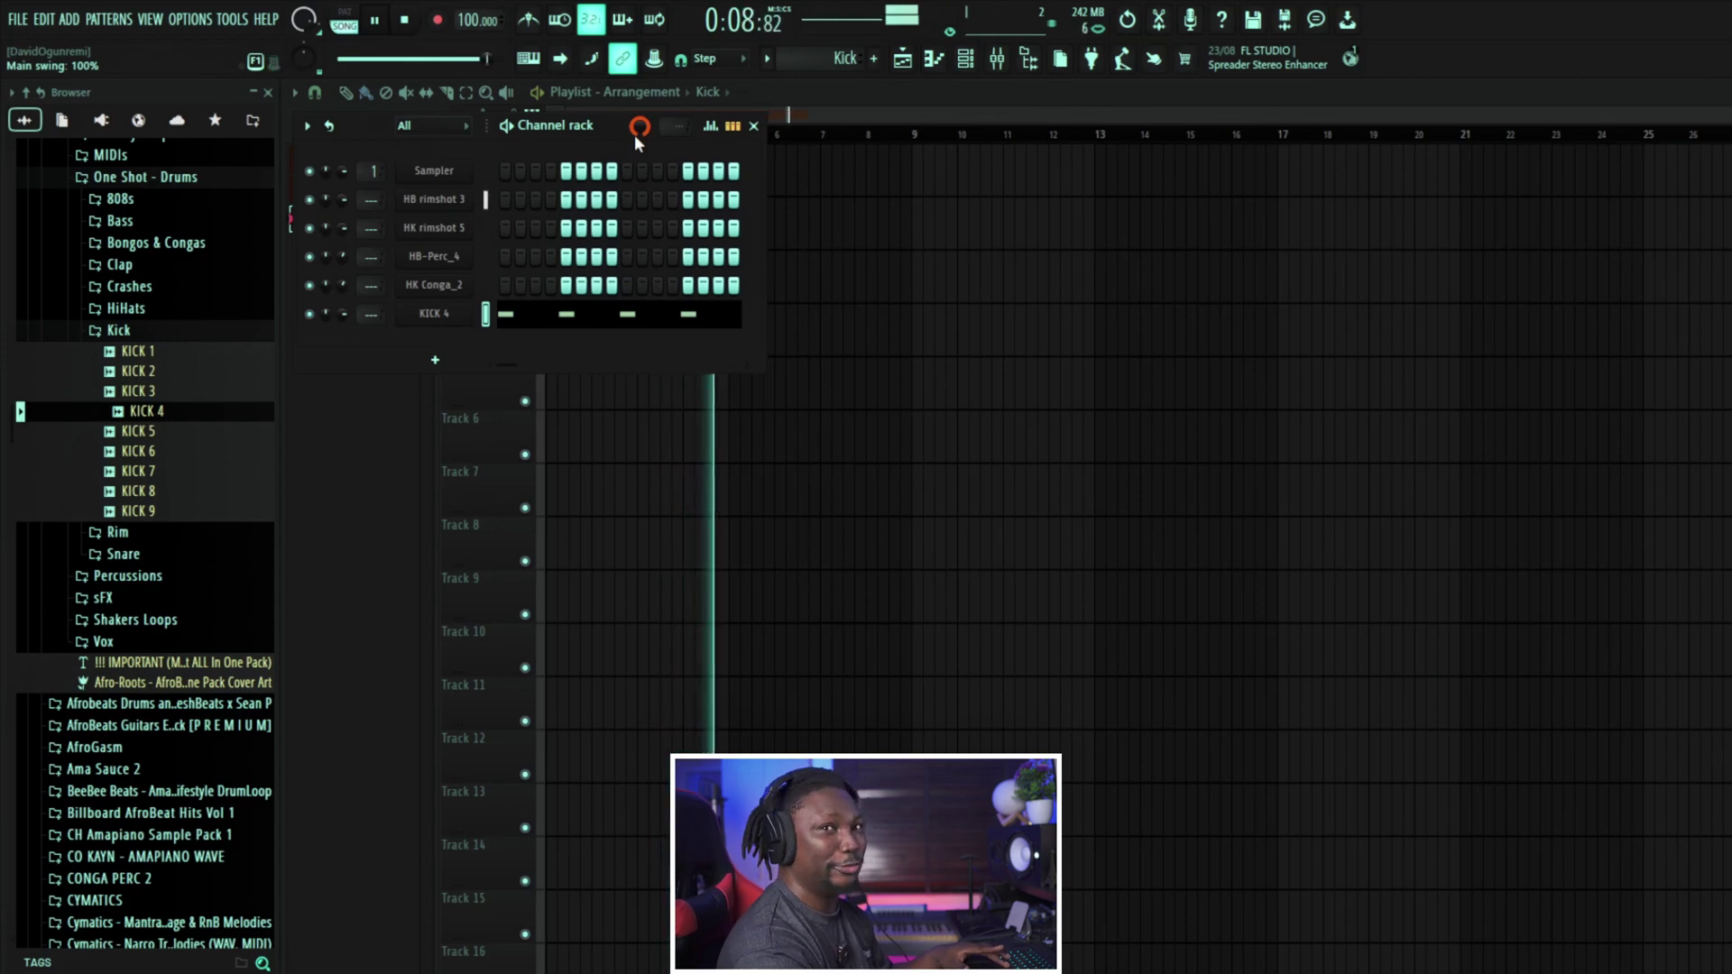
key(space)
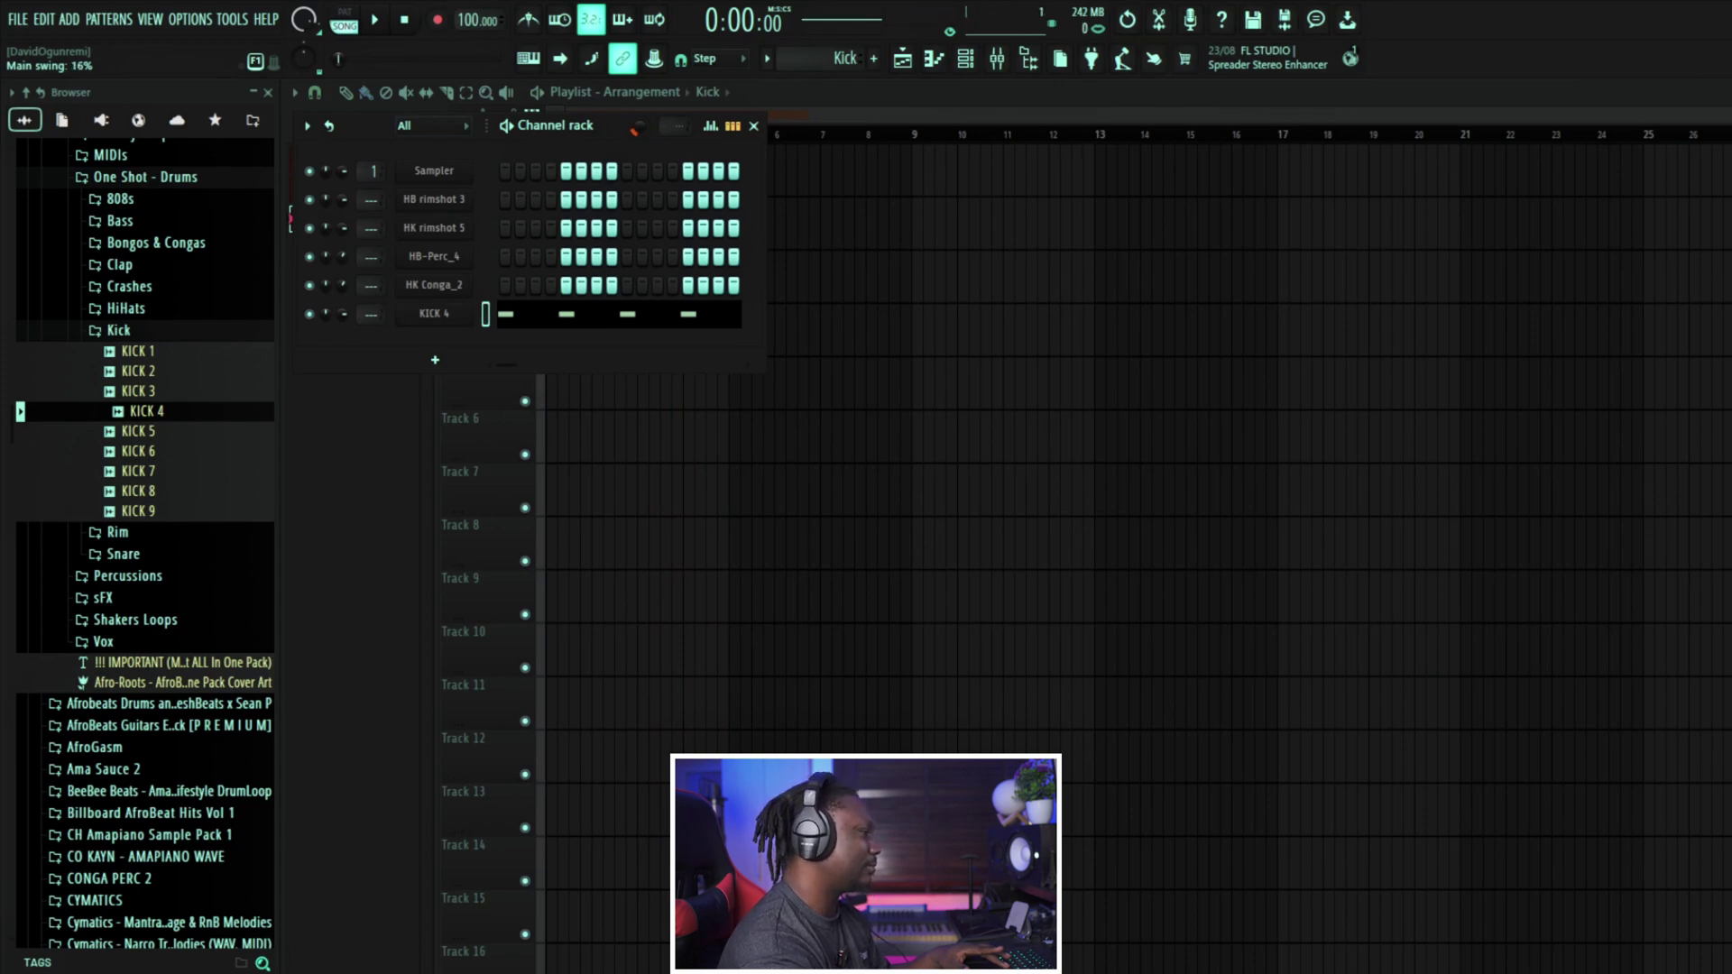
key(space)
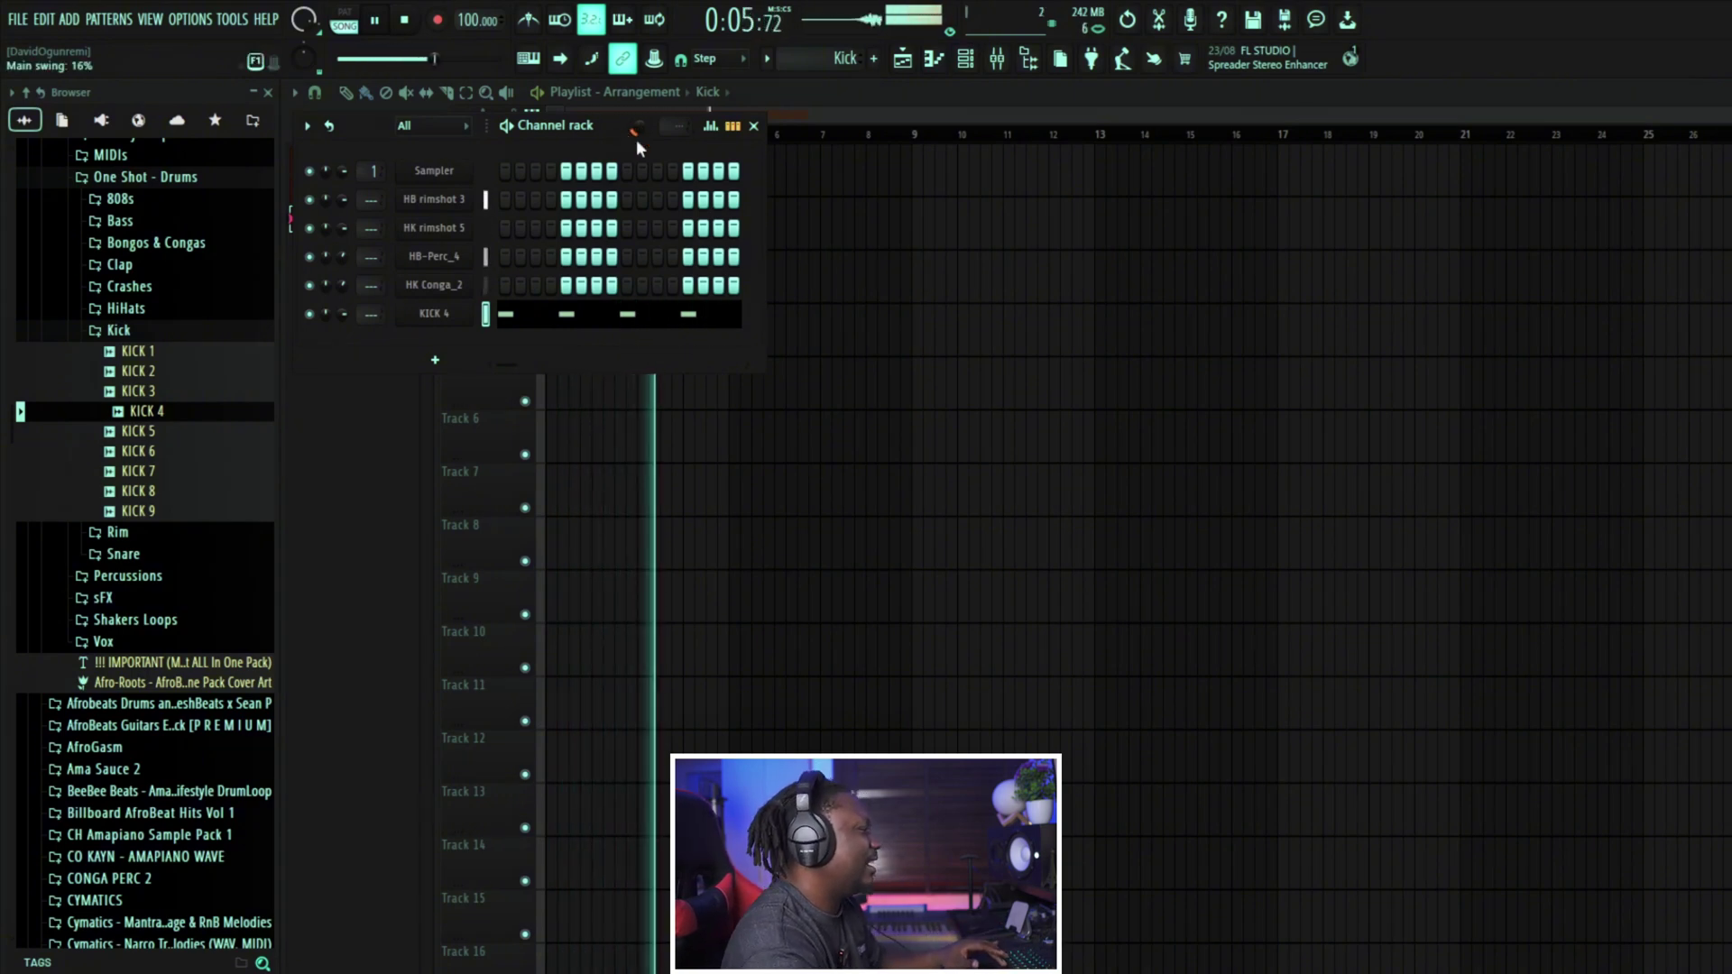
key(F6)
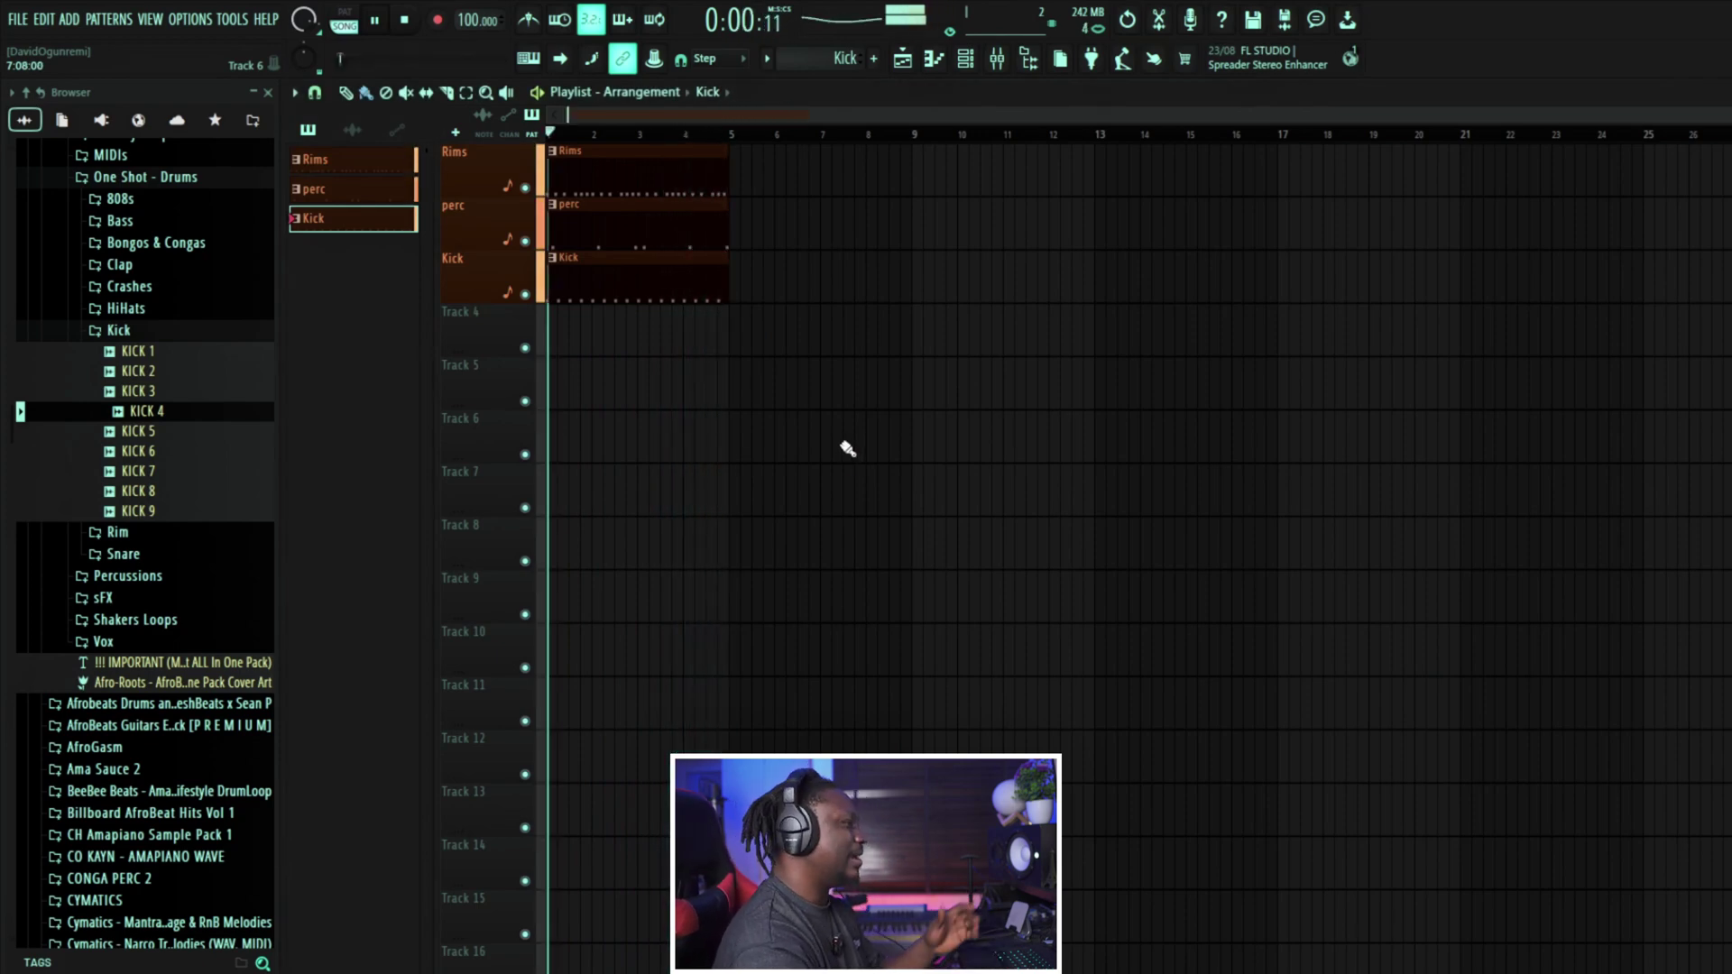
key(space)
click(967, 70)
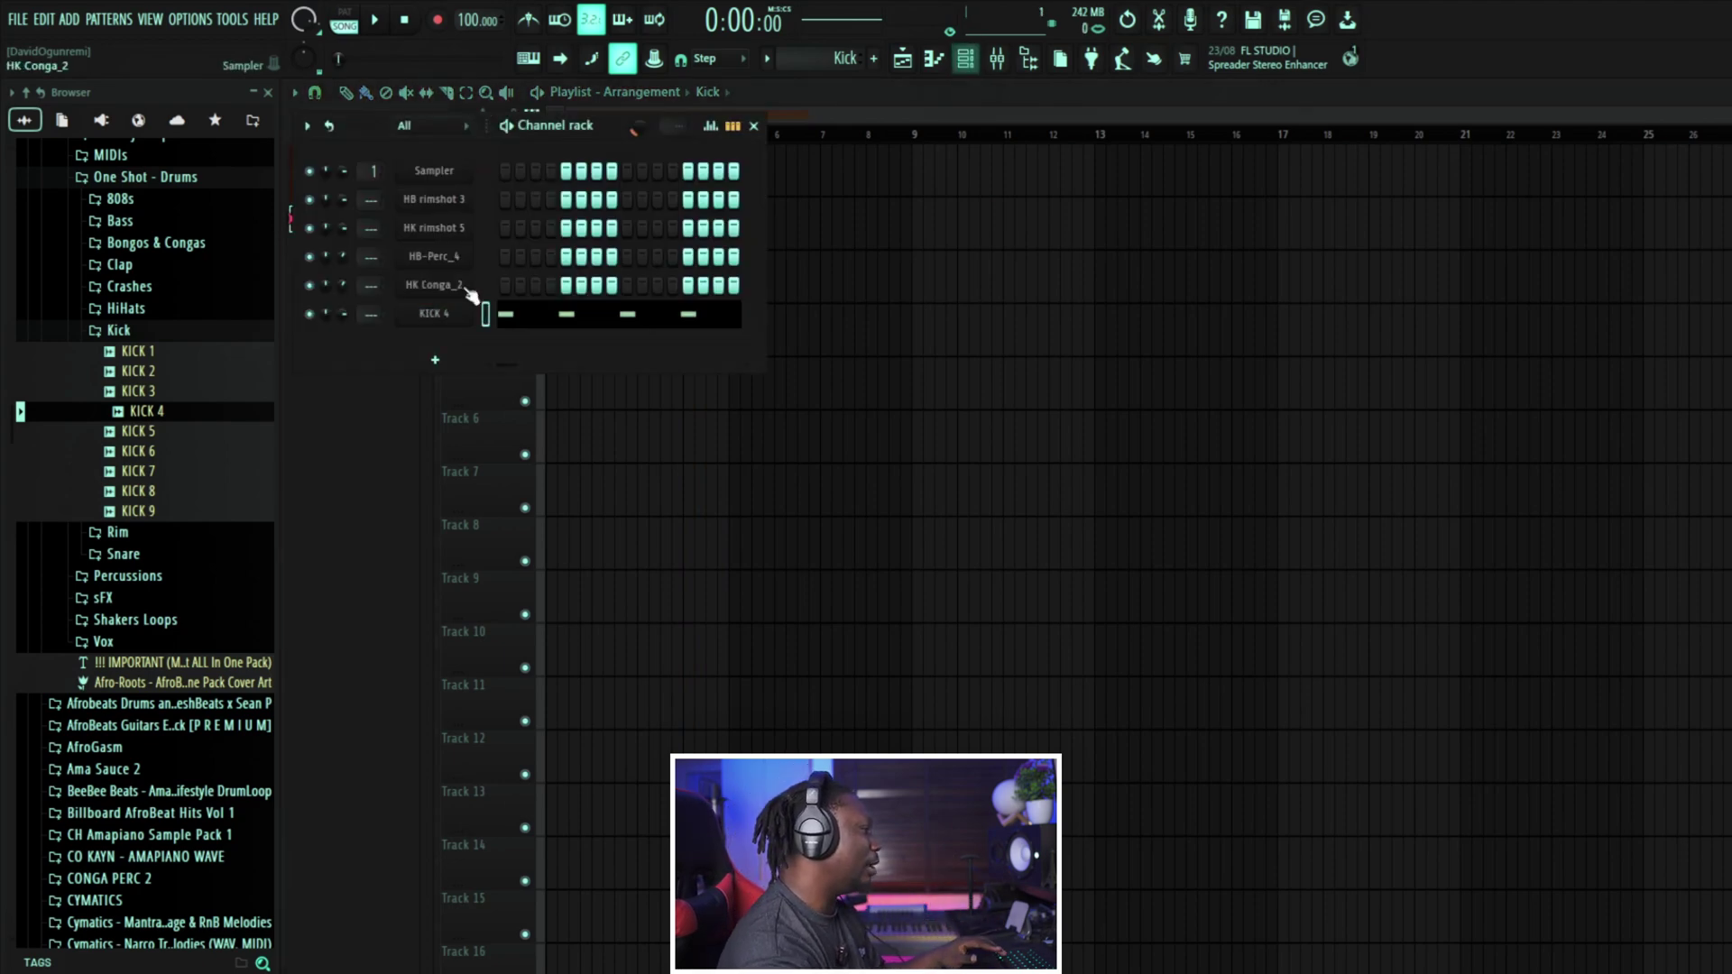
Step: Add a Morphine synthesizer channel to the Channel rack and move the plugin window clear of the rack
click(450, 360)
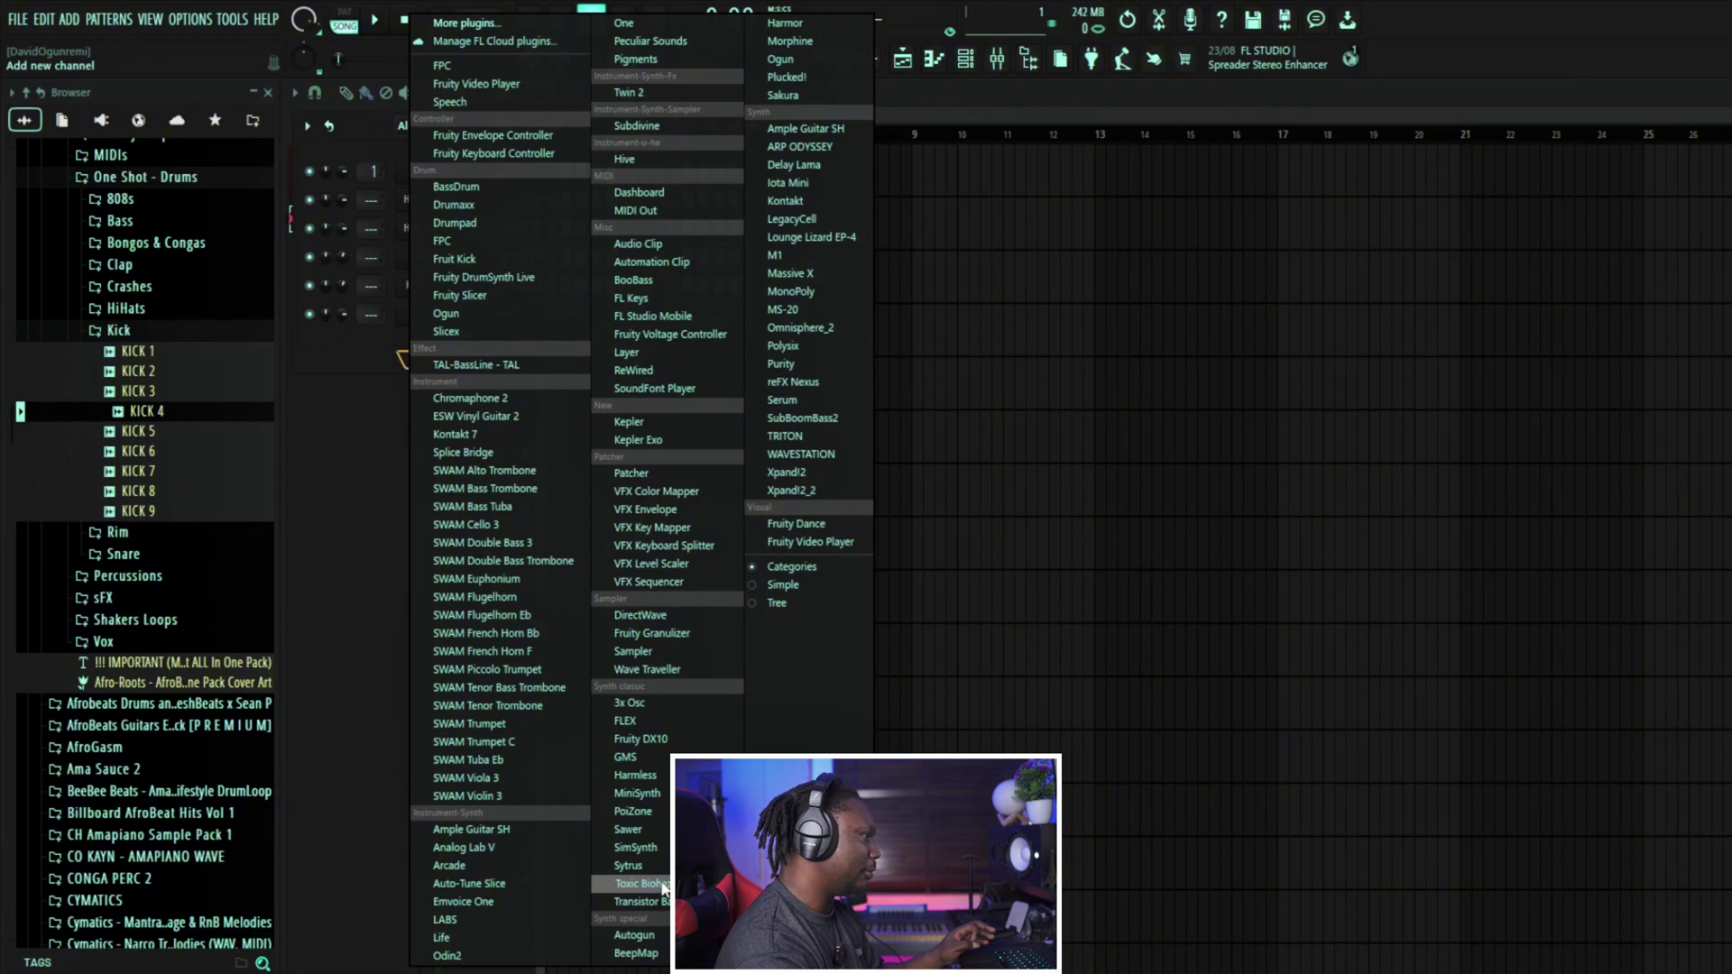
click(814, 41)
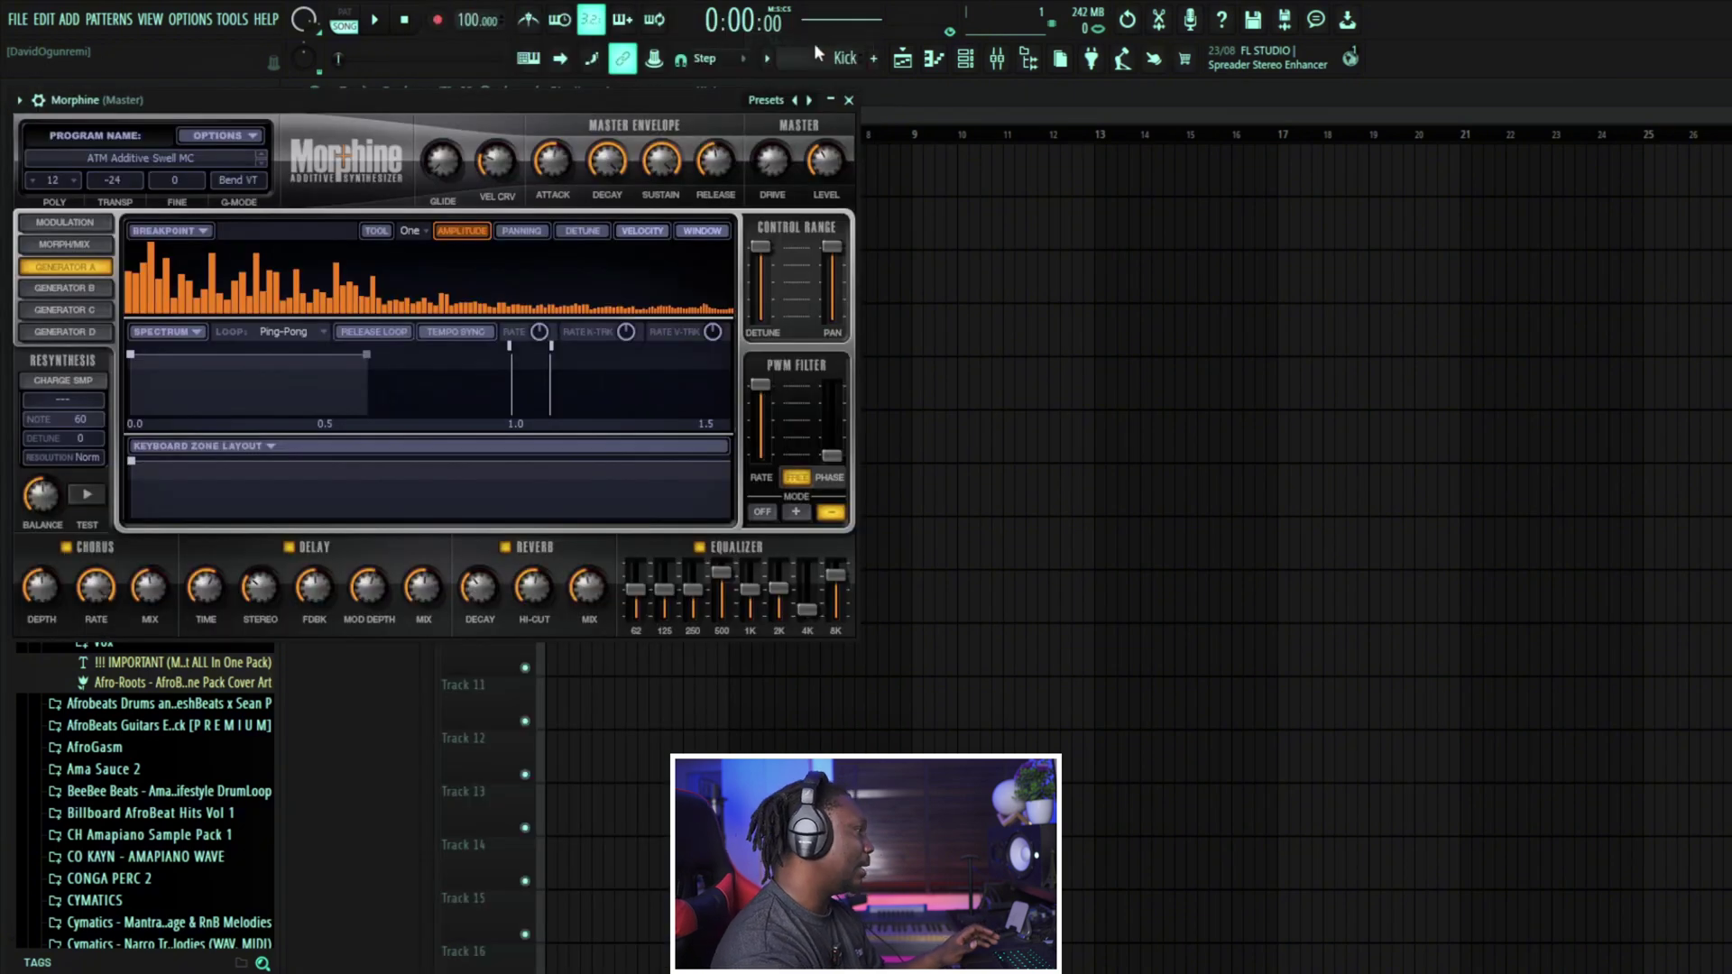
drag(632, 99, 1215, 171)
Step: Audition presets in Morphine's Keyboards bank, load KBD Deviating Keys FG, and close the plugin
click(771, 235)
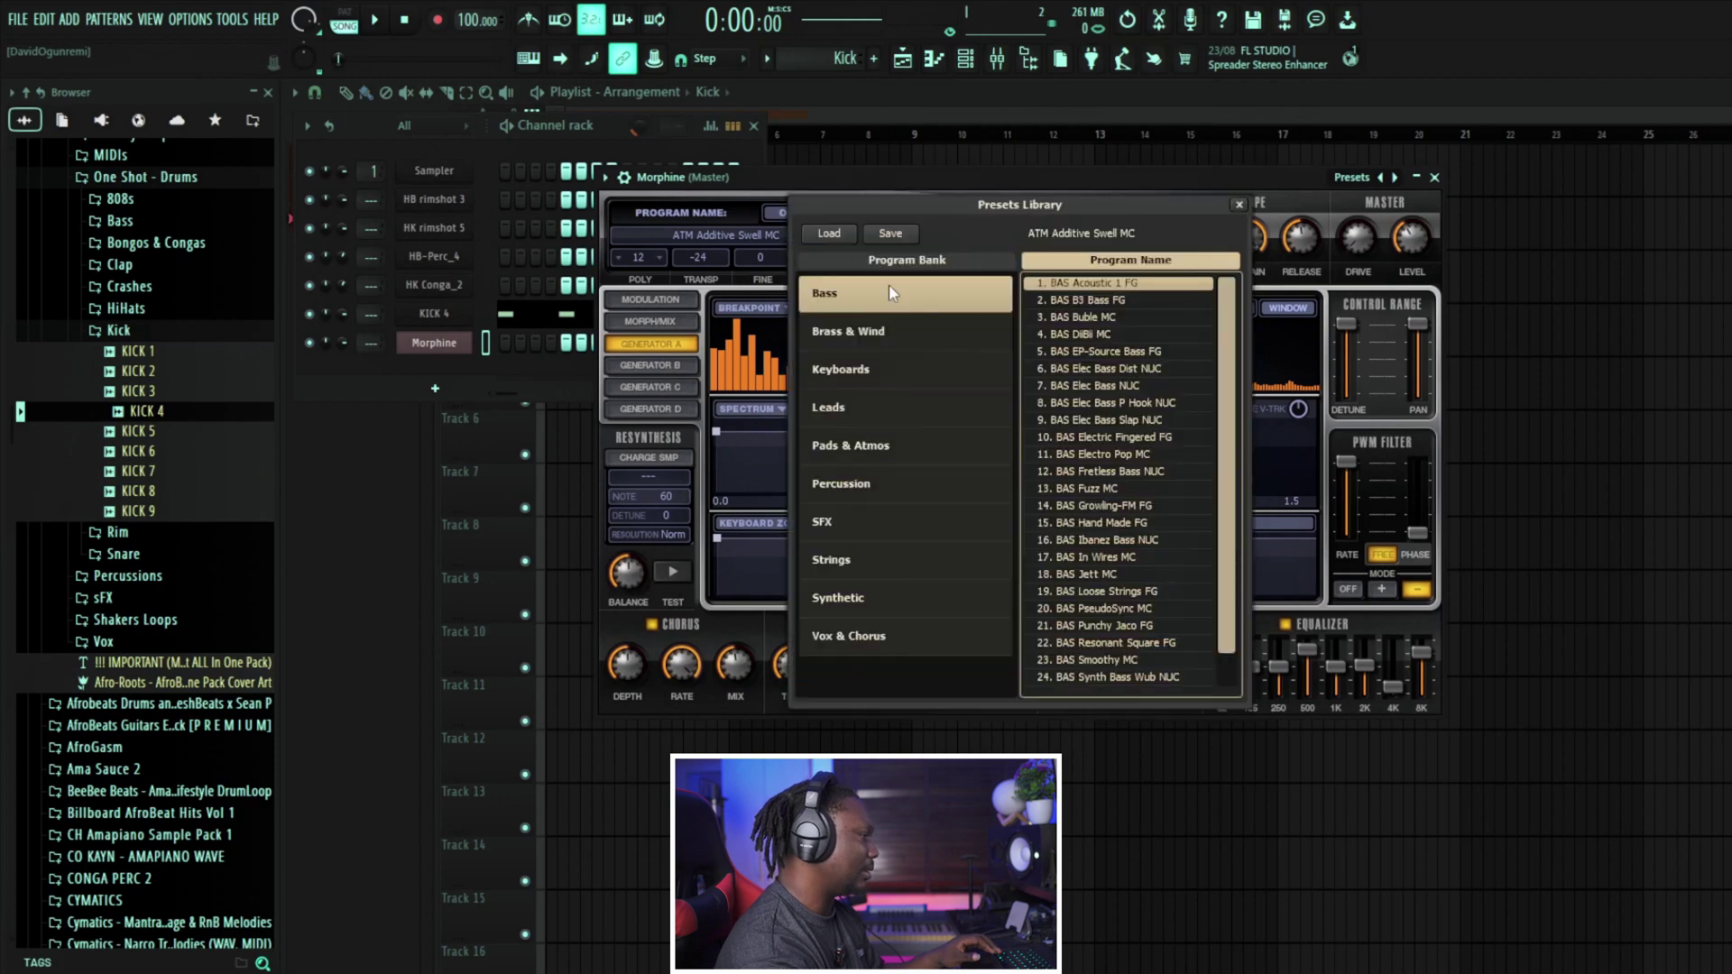
click(906, 364)
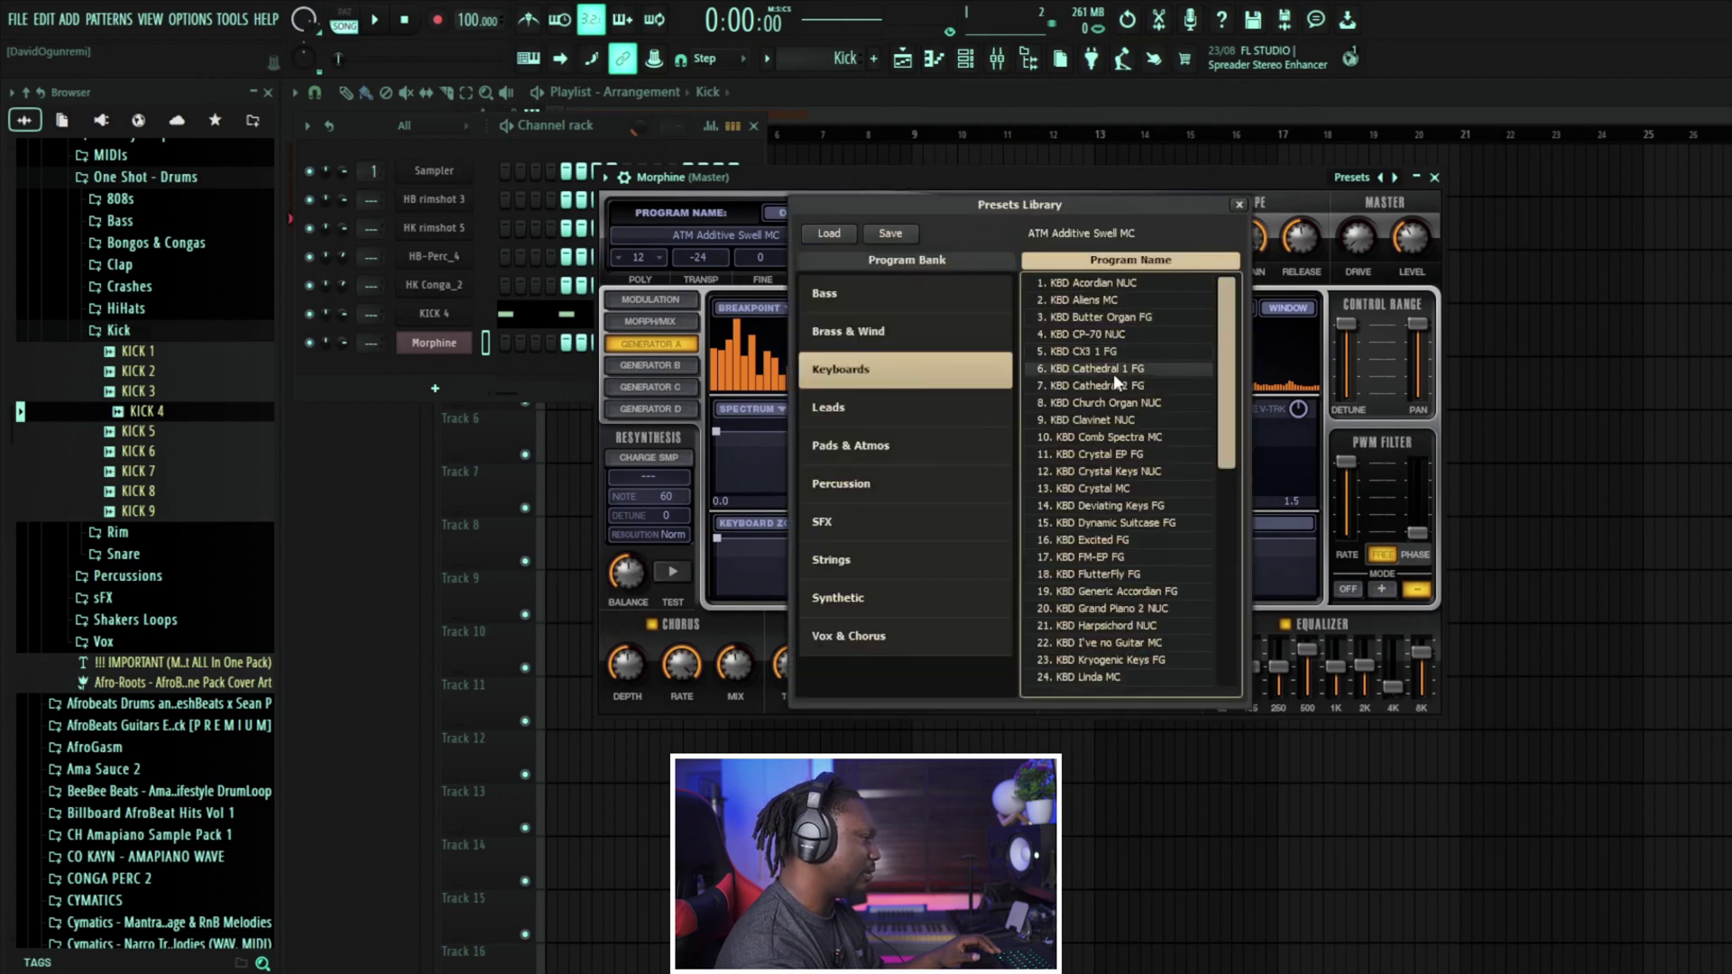
click(1094, 504)
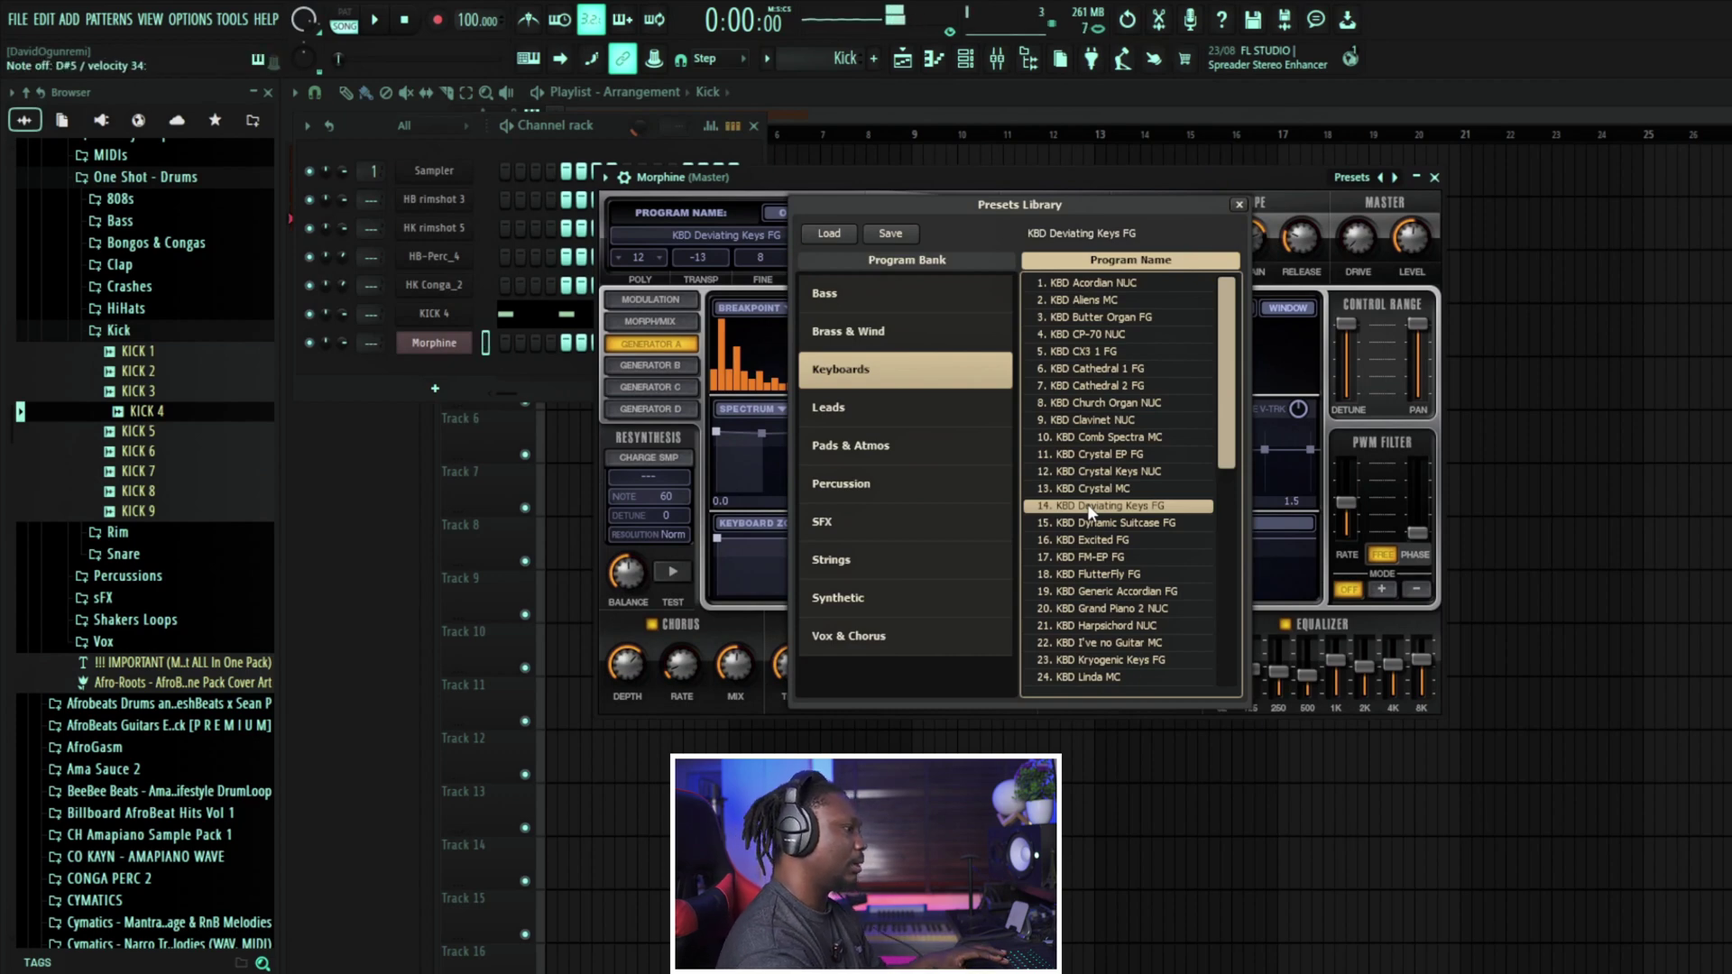
click(1104, 524)
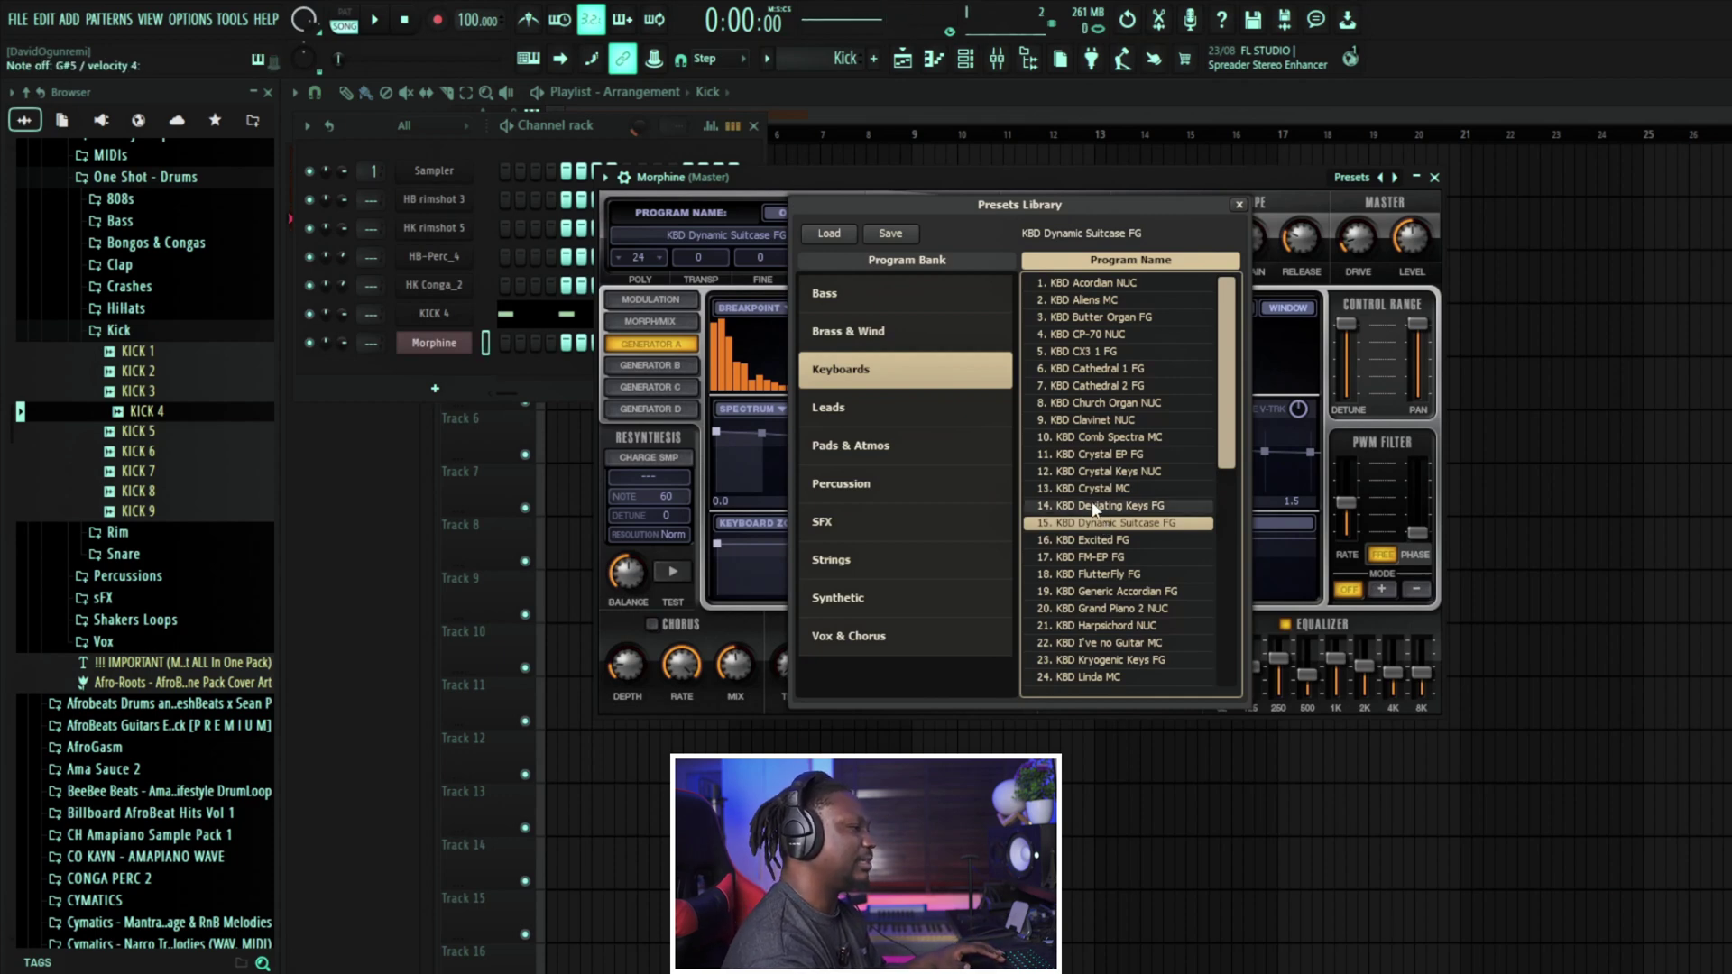
click(1094, 507)
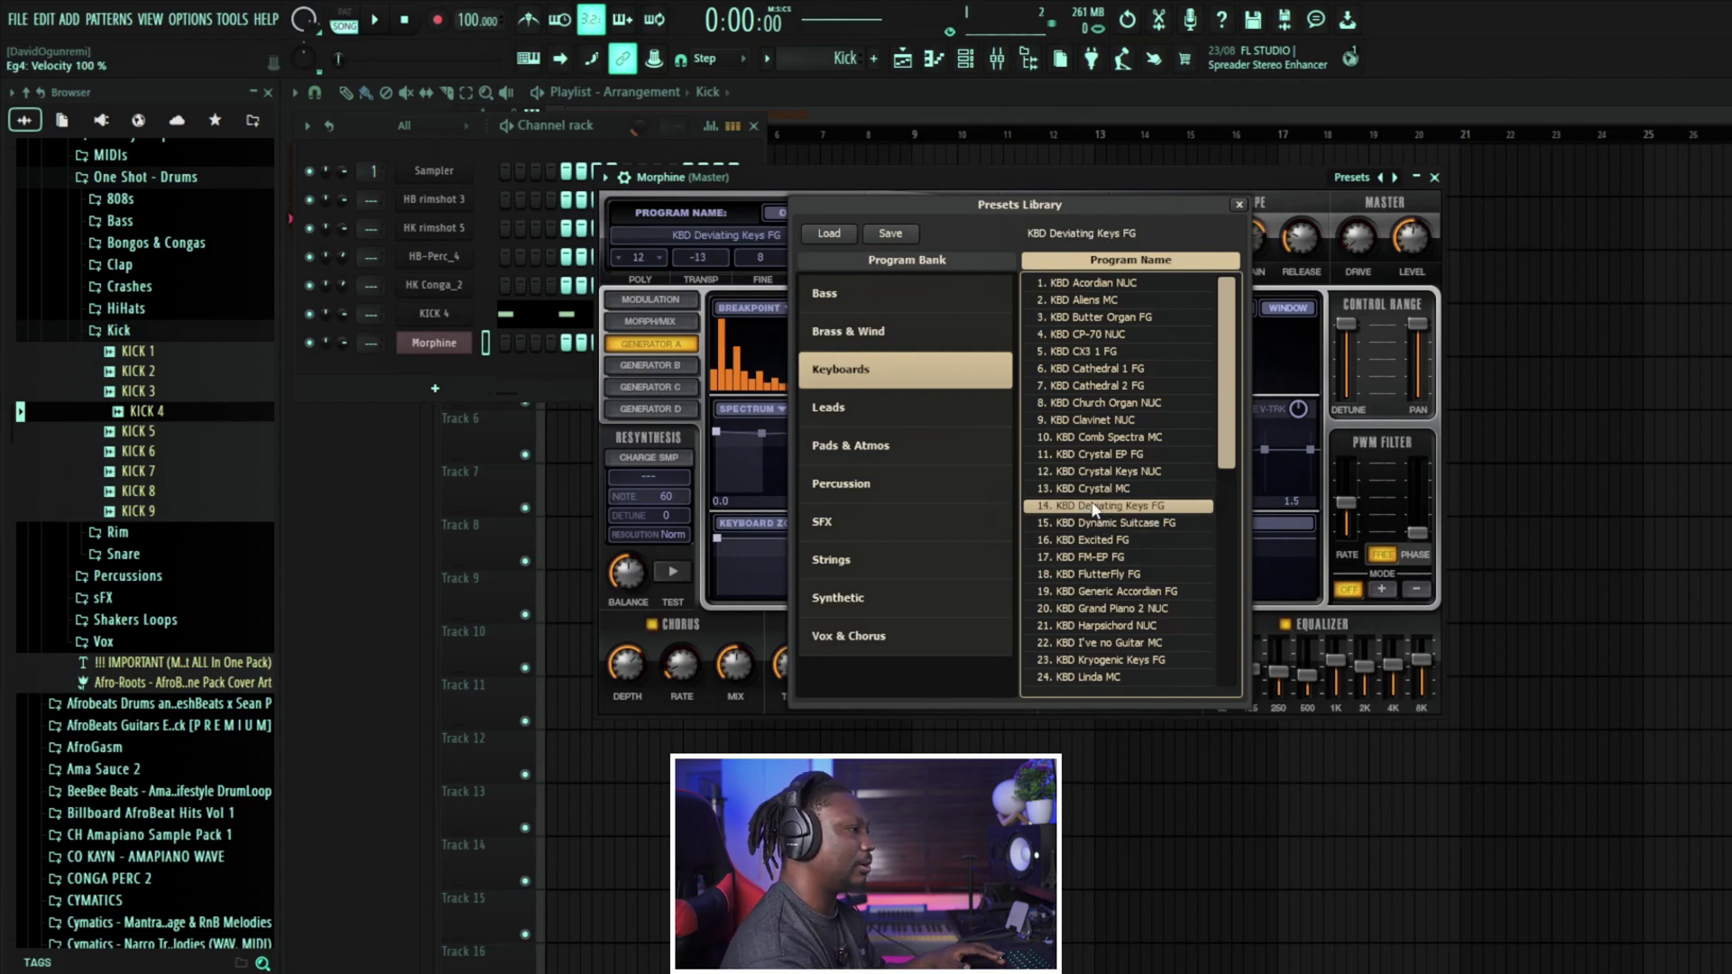
click(1236, 206)
click(1434, 177)
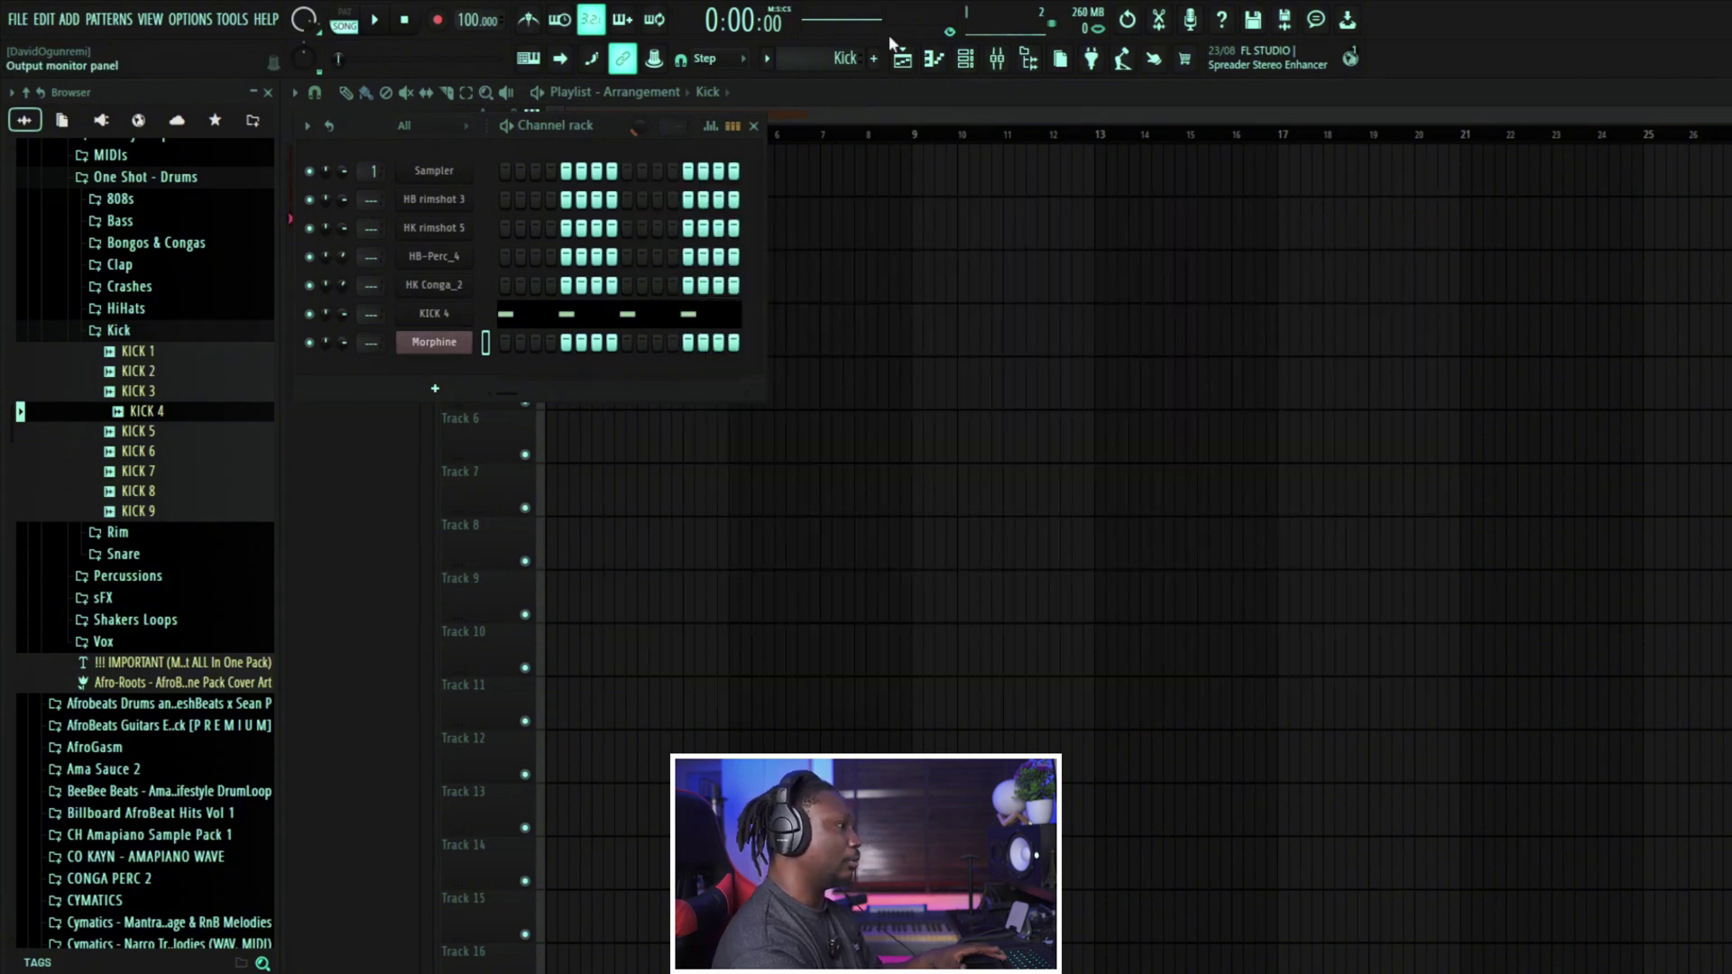
Step: Create a blue pattern named Keys and place it on the fourth playlist track across bars 1 to 4
click(875, 94)
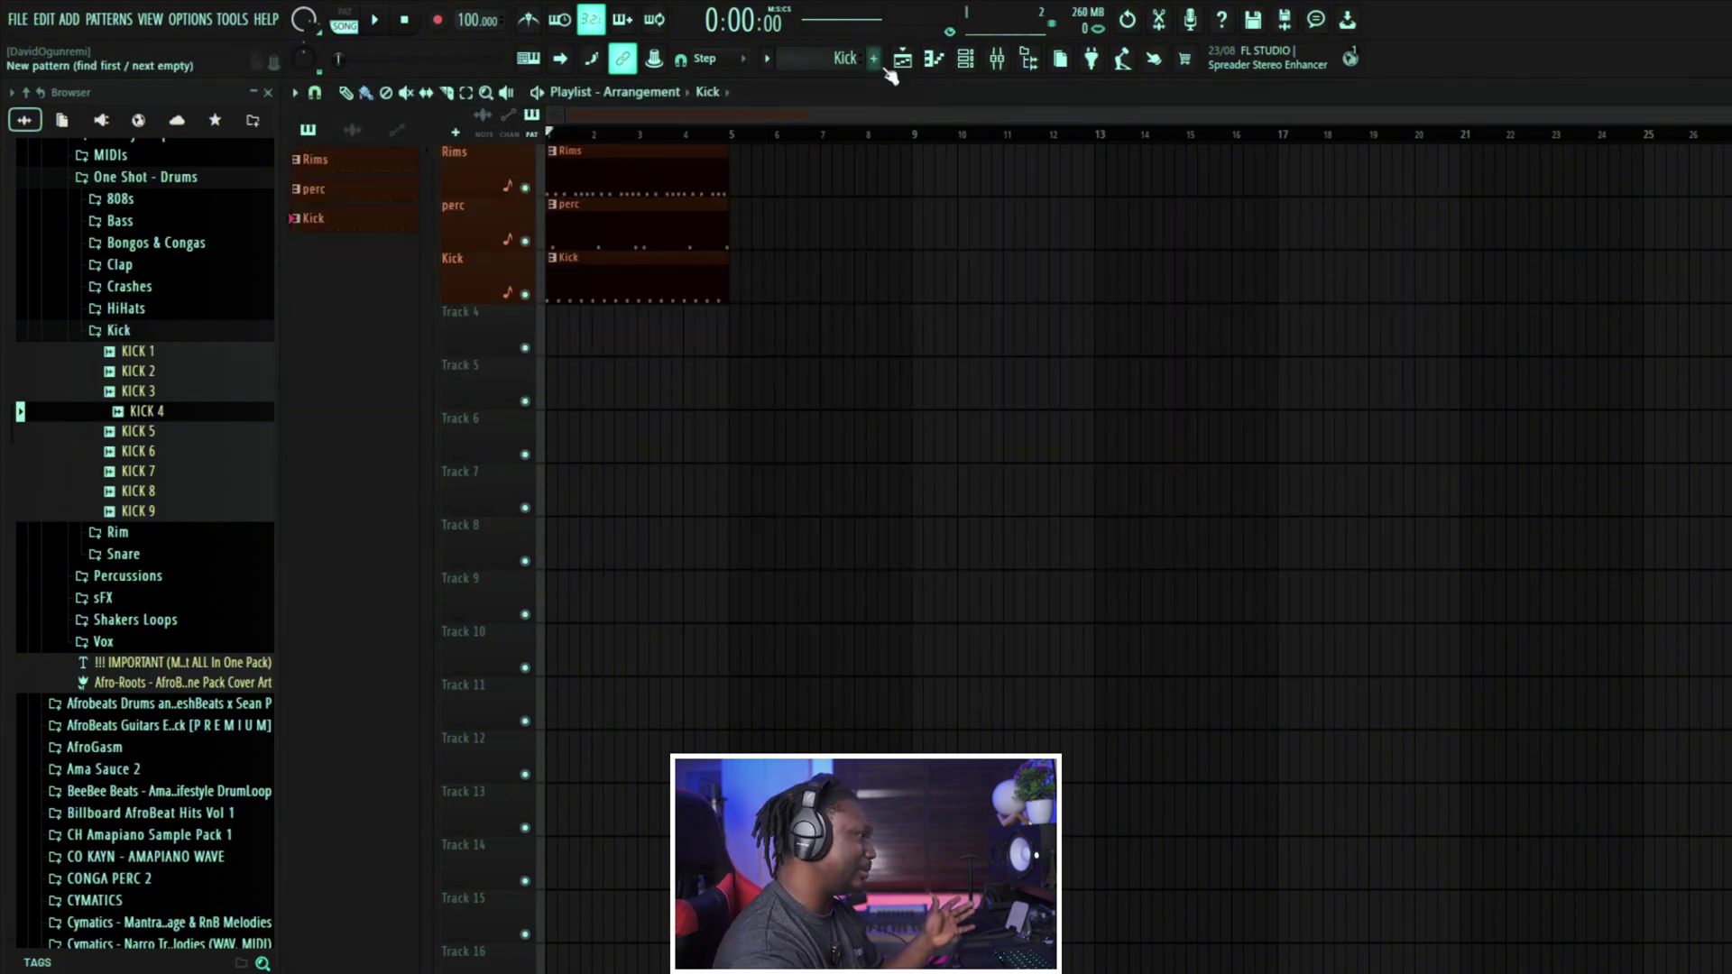
click(879, 62)
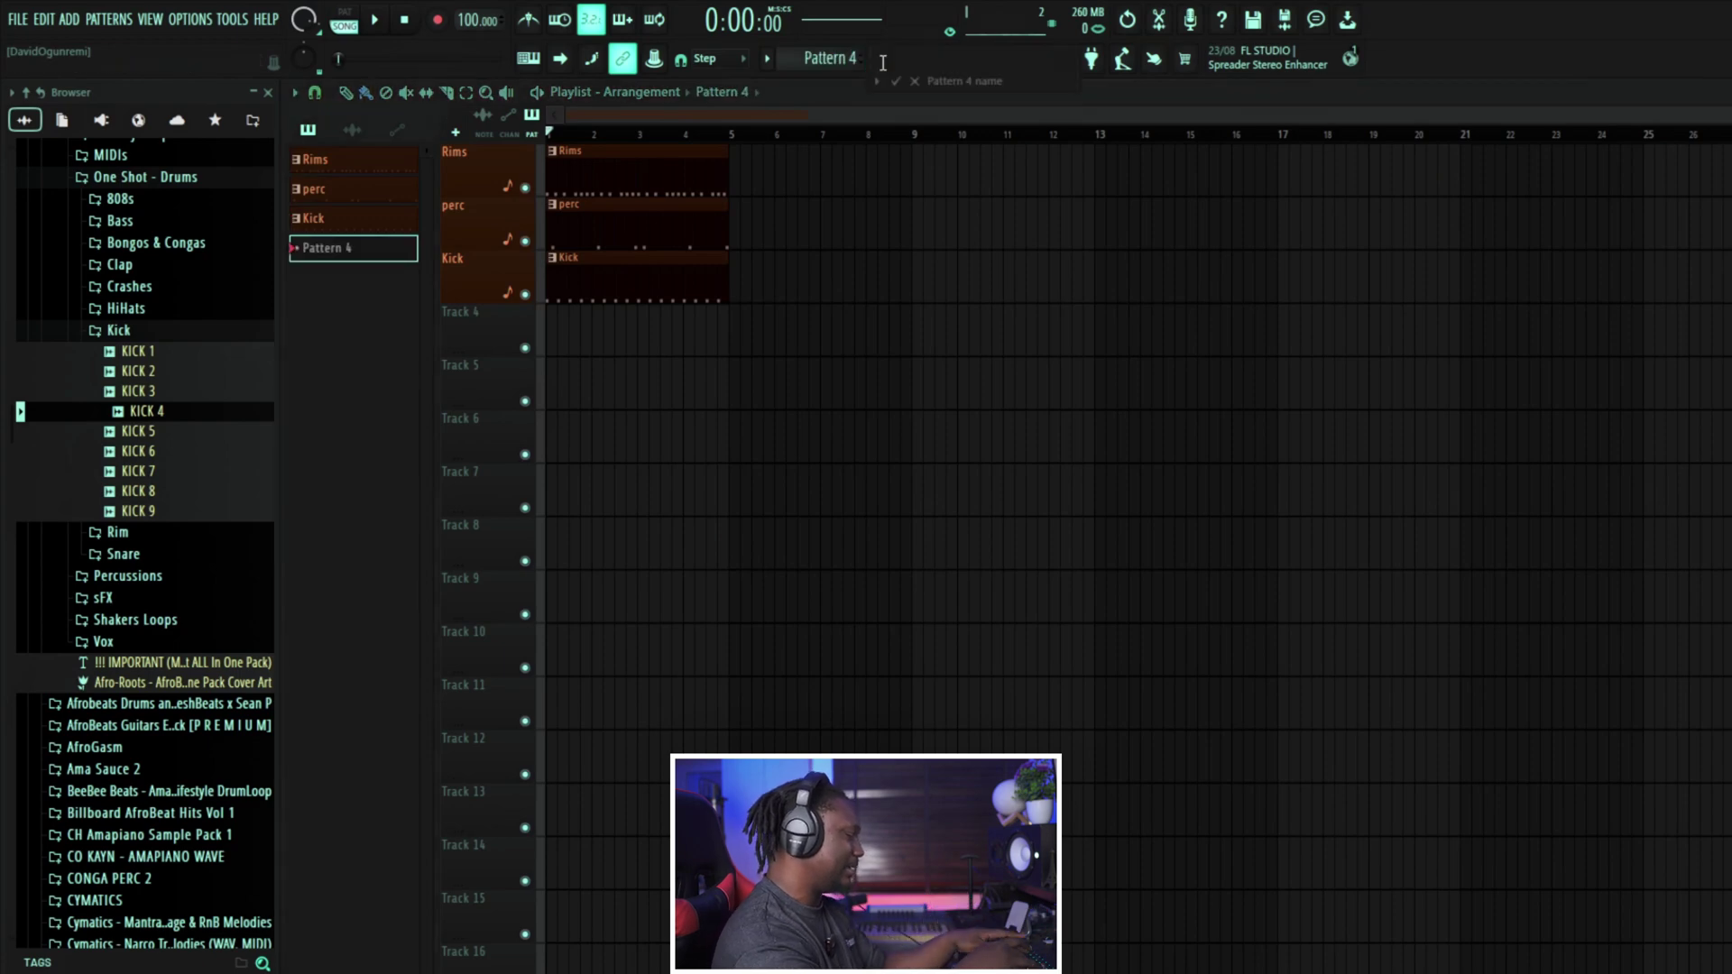
click(1079, 72)
key(Return)
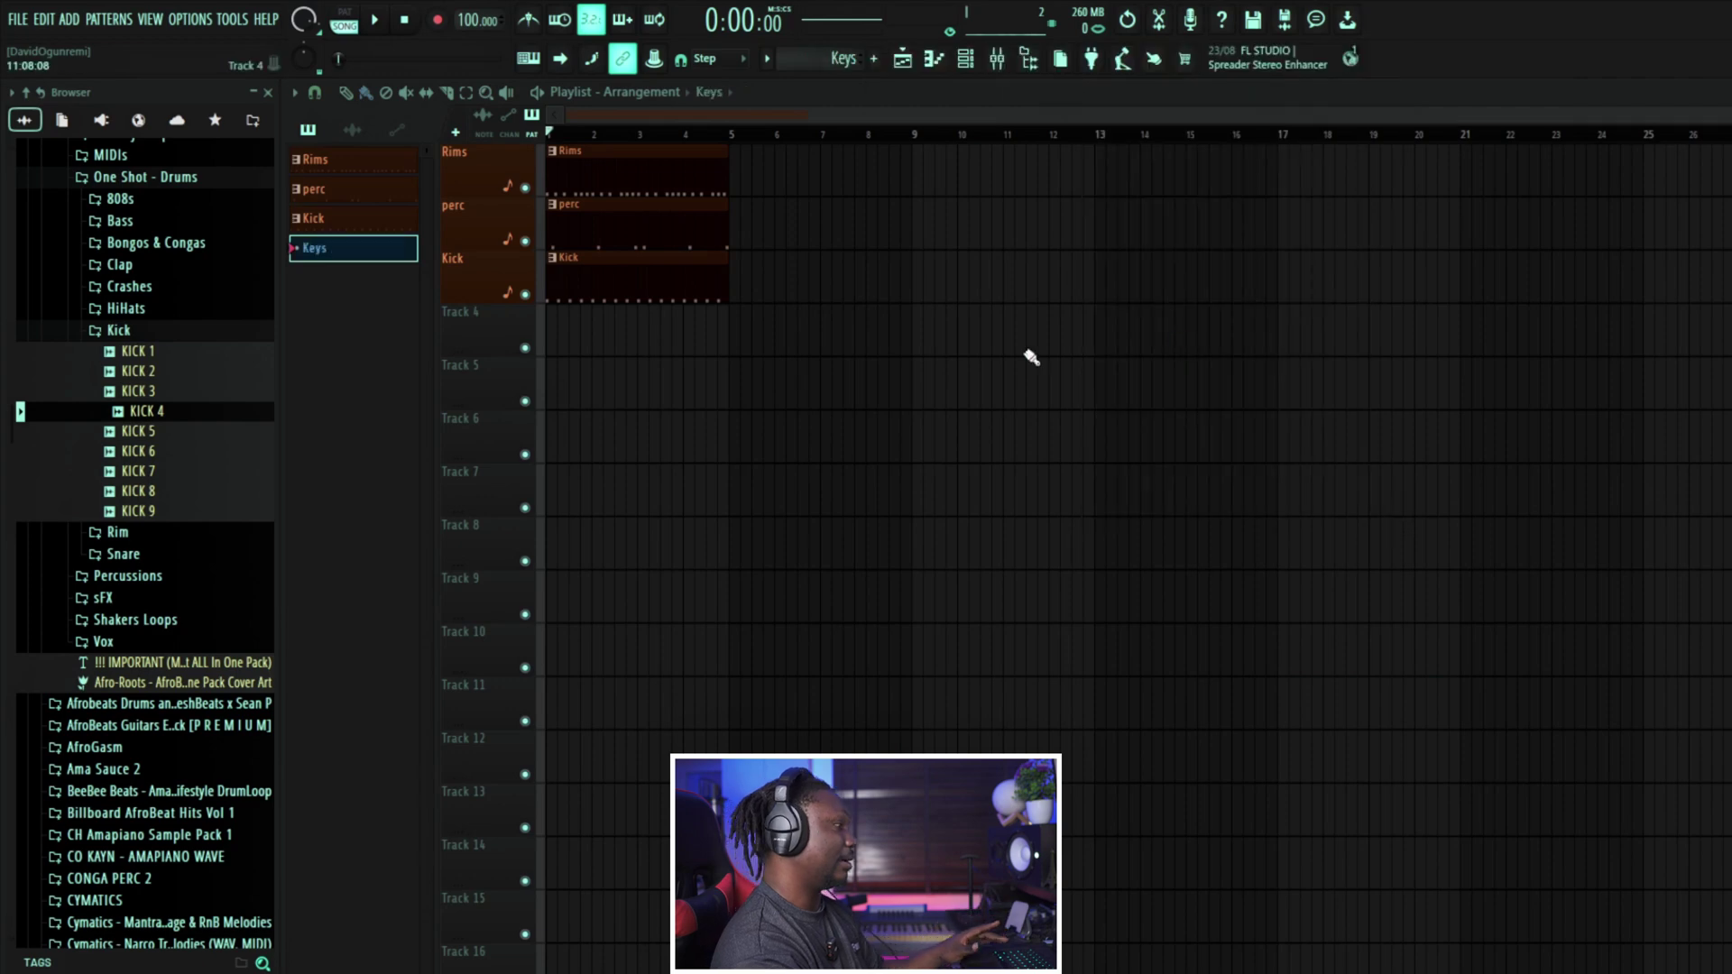
drag(365, 268, 712, 344)
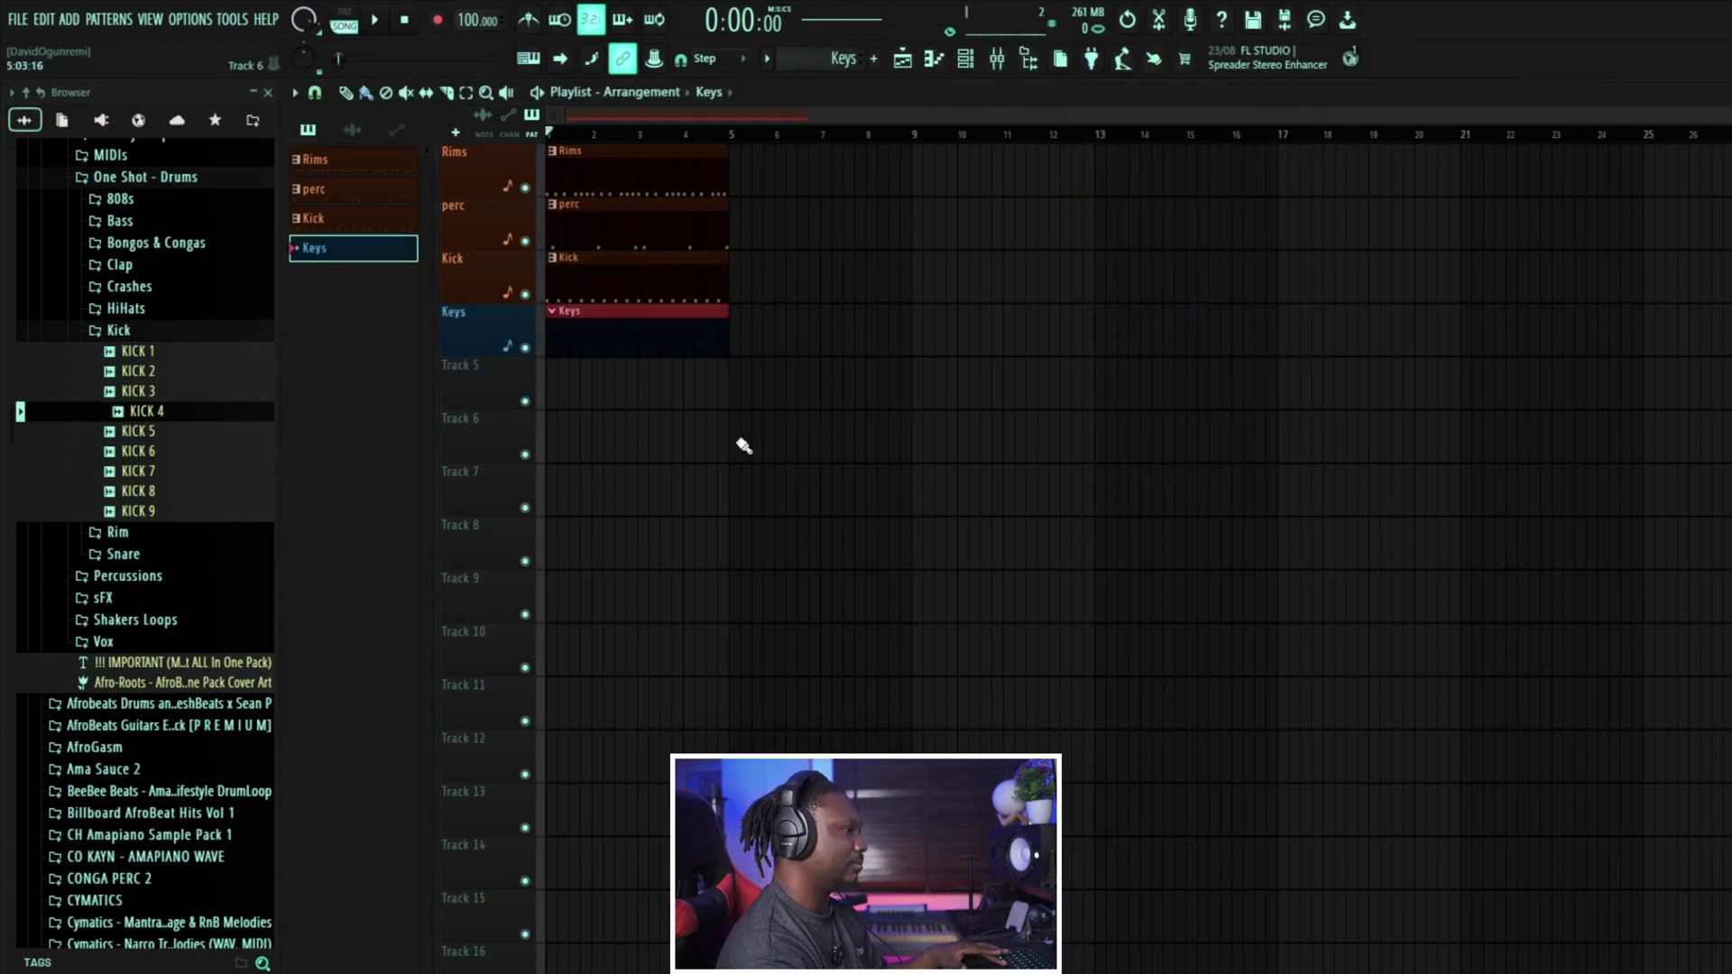
Step: Rename the Morphine channel in the Channel rack as keys
key(F6)
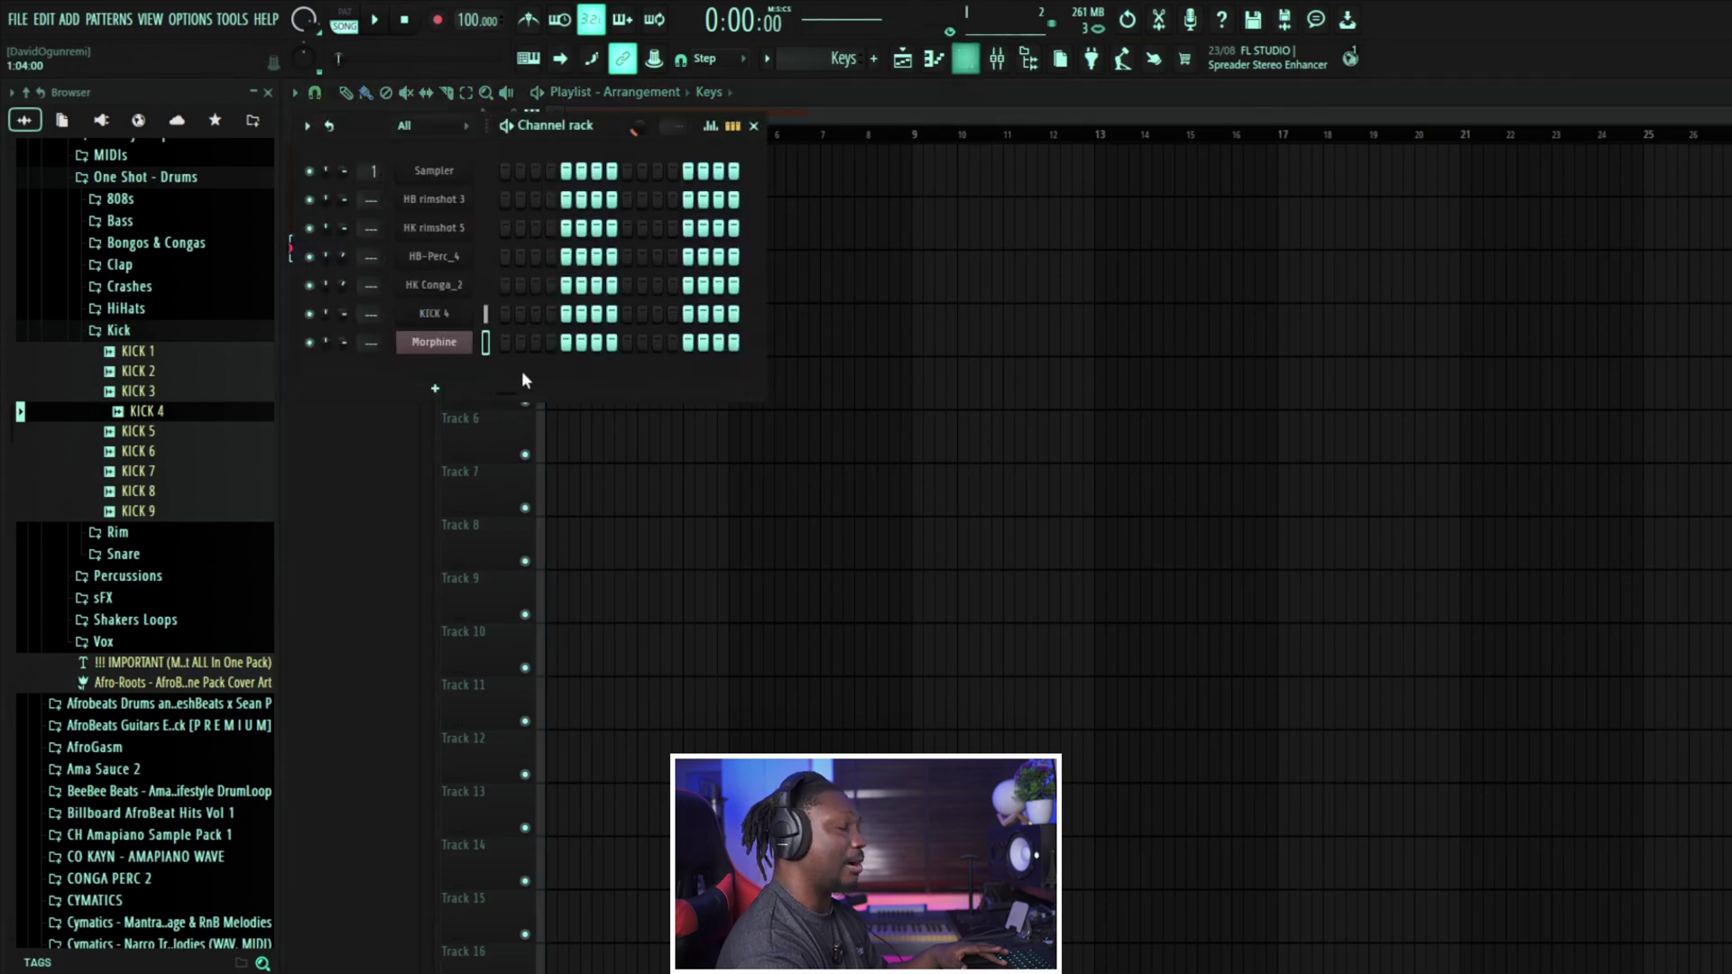
right_click(419, 347)
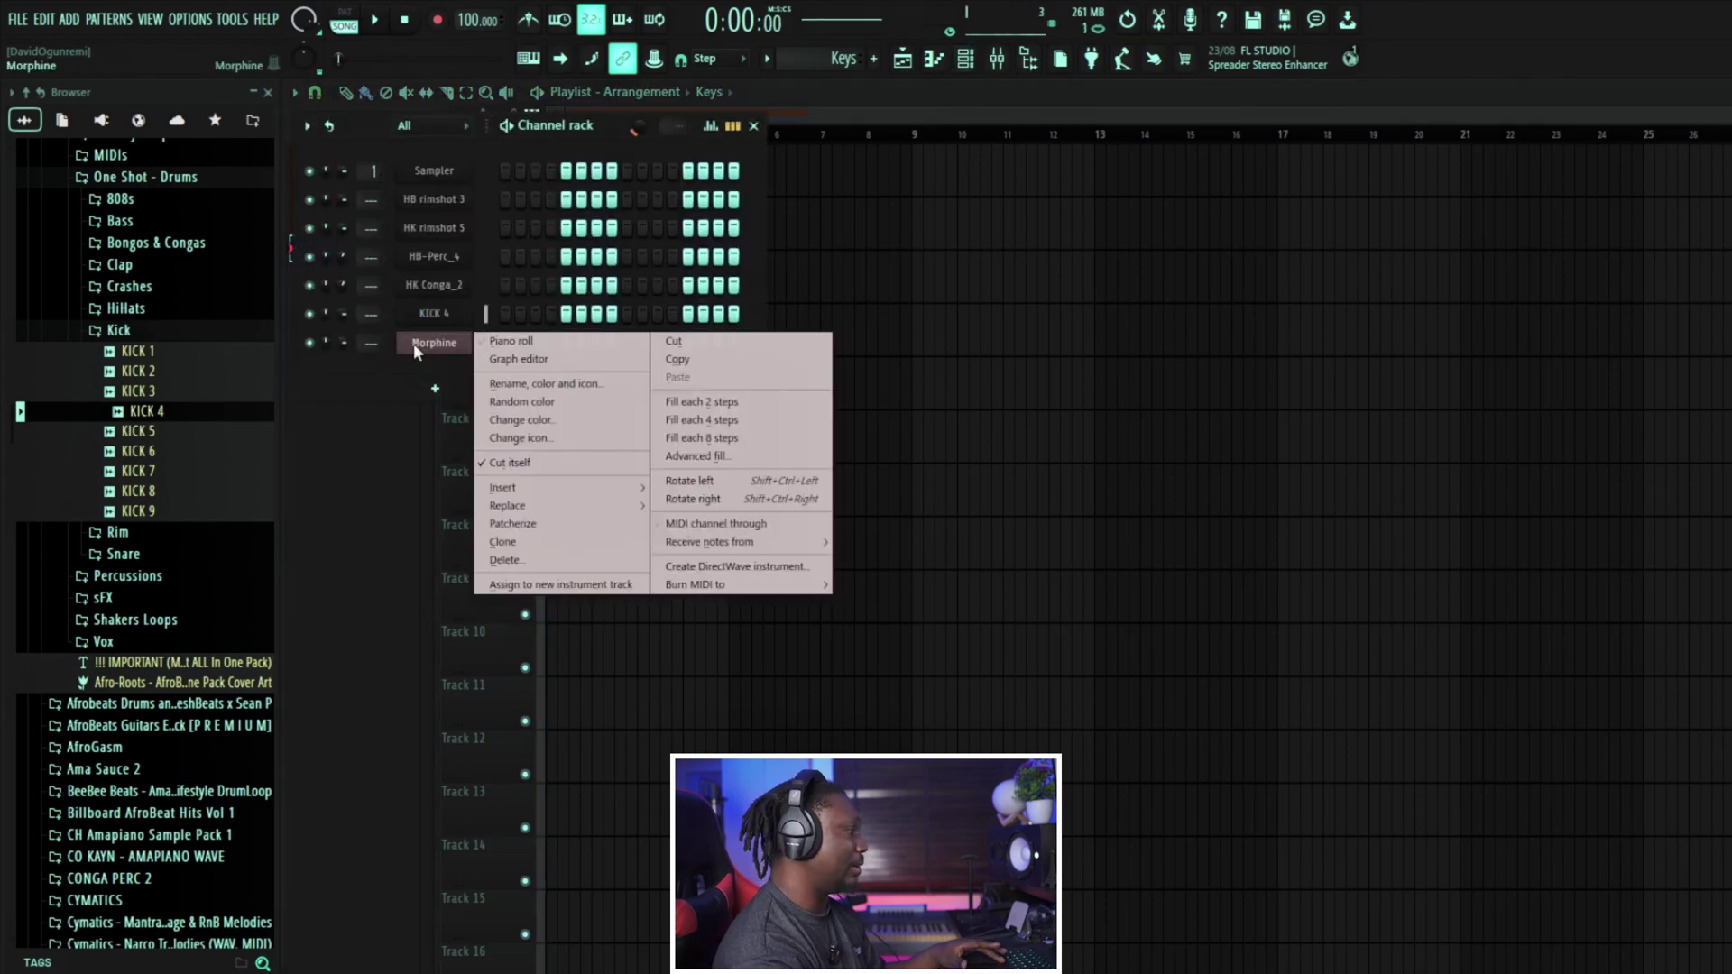
click(531, 386)
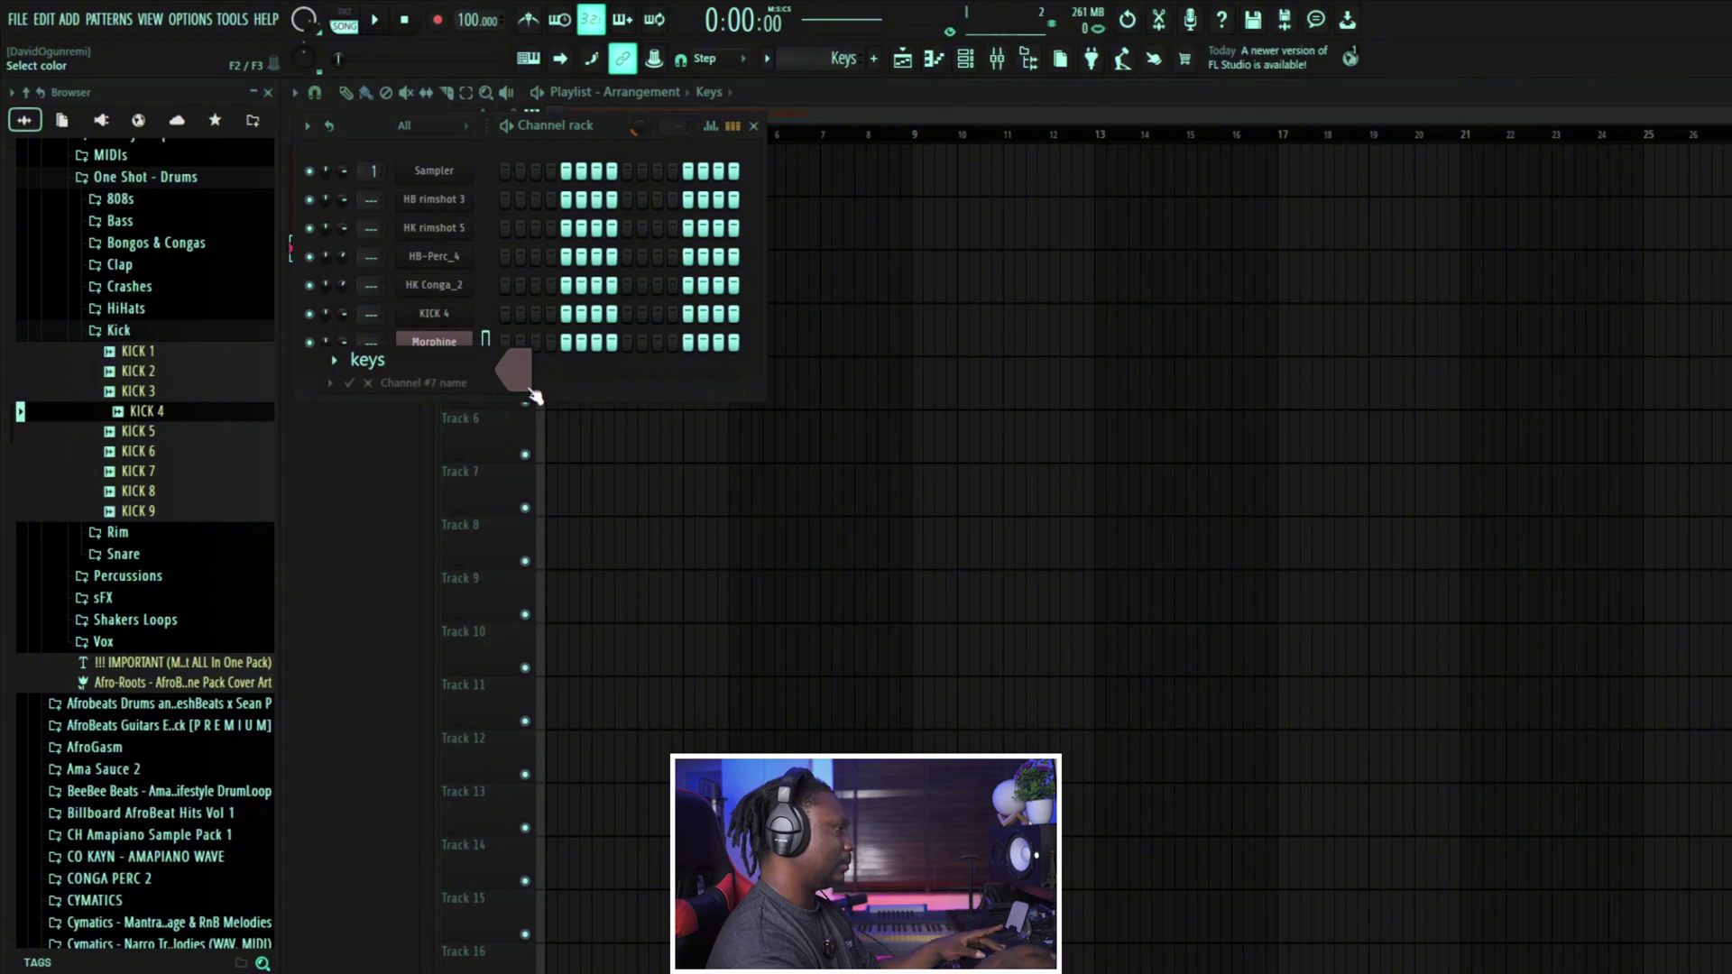
key(Return)
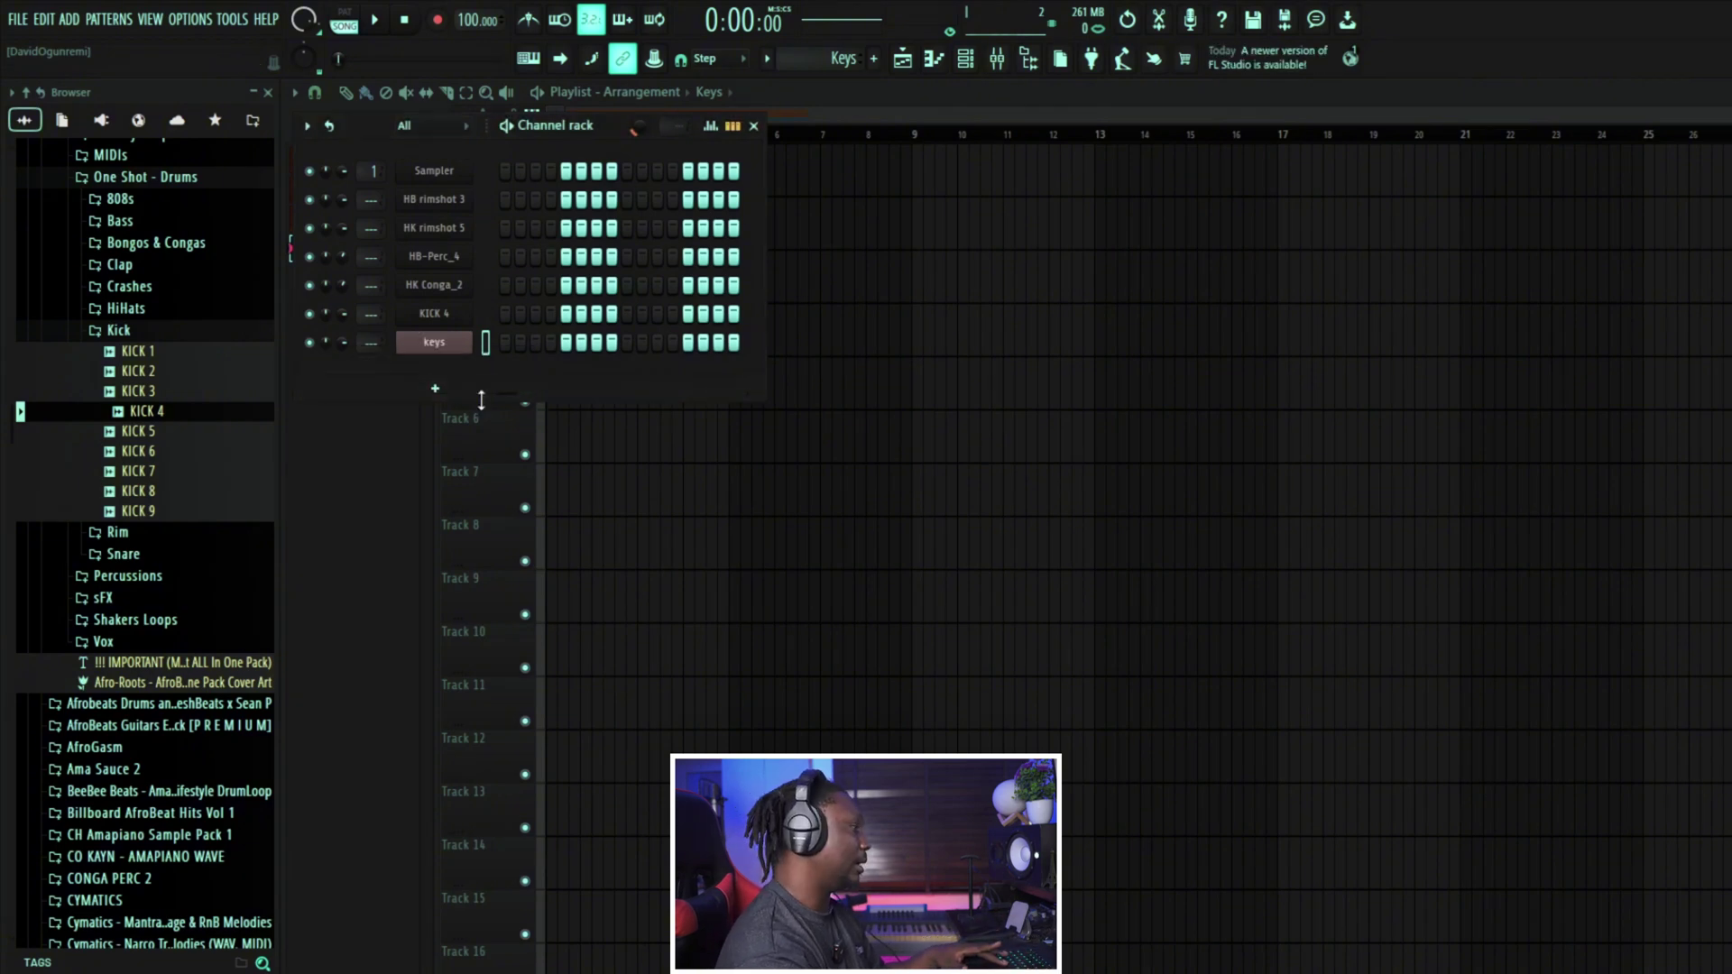
Step: Place a one-step chord of A4, C5 and E5 at the start of bar 1 in the keys channel's piano roll
right_click(462, 336)
click(518, 334)
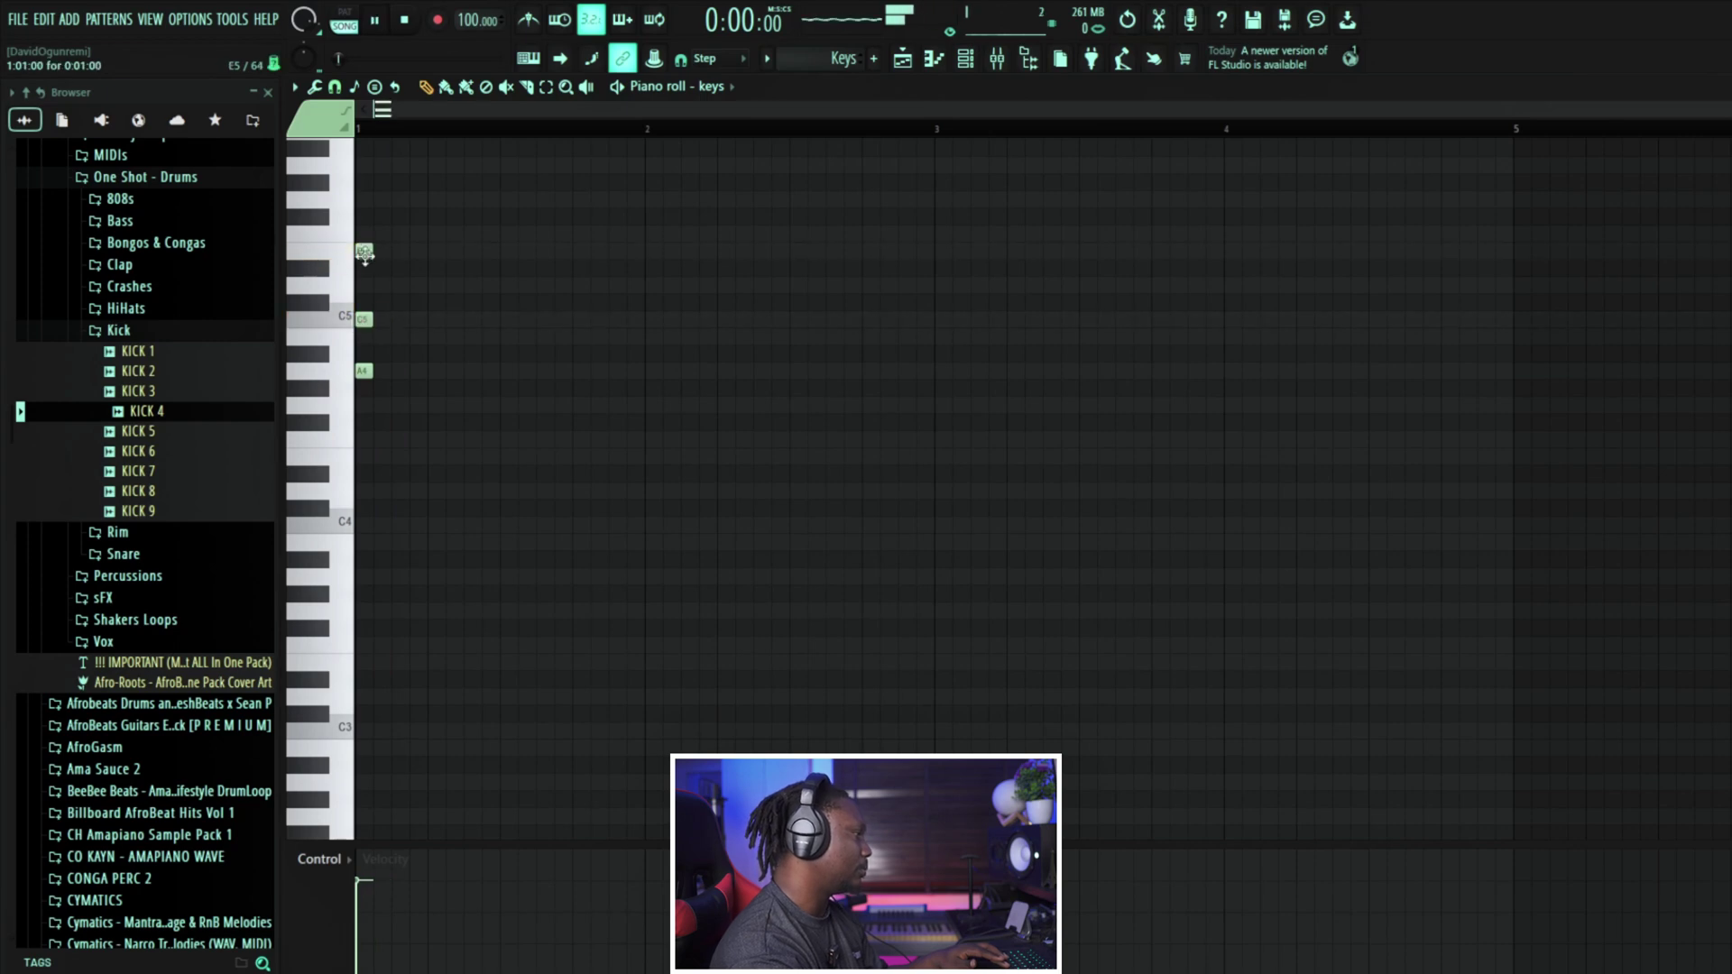
key(space)
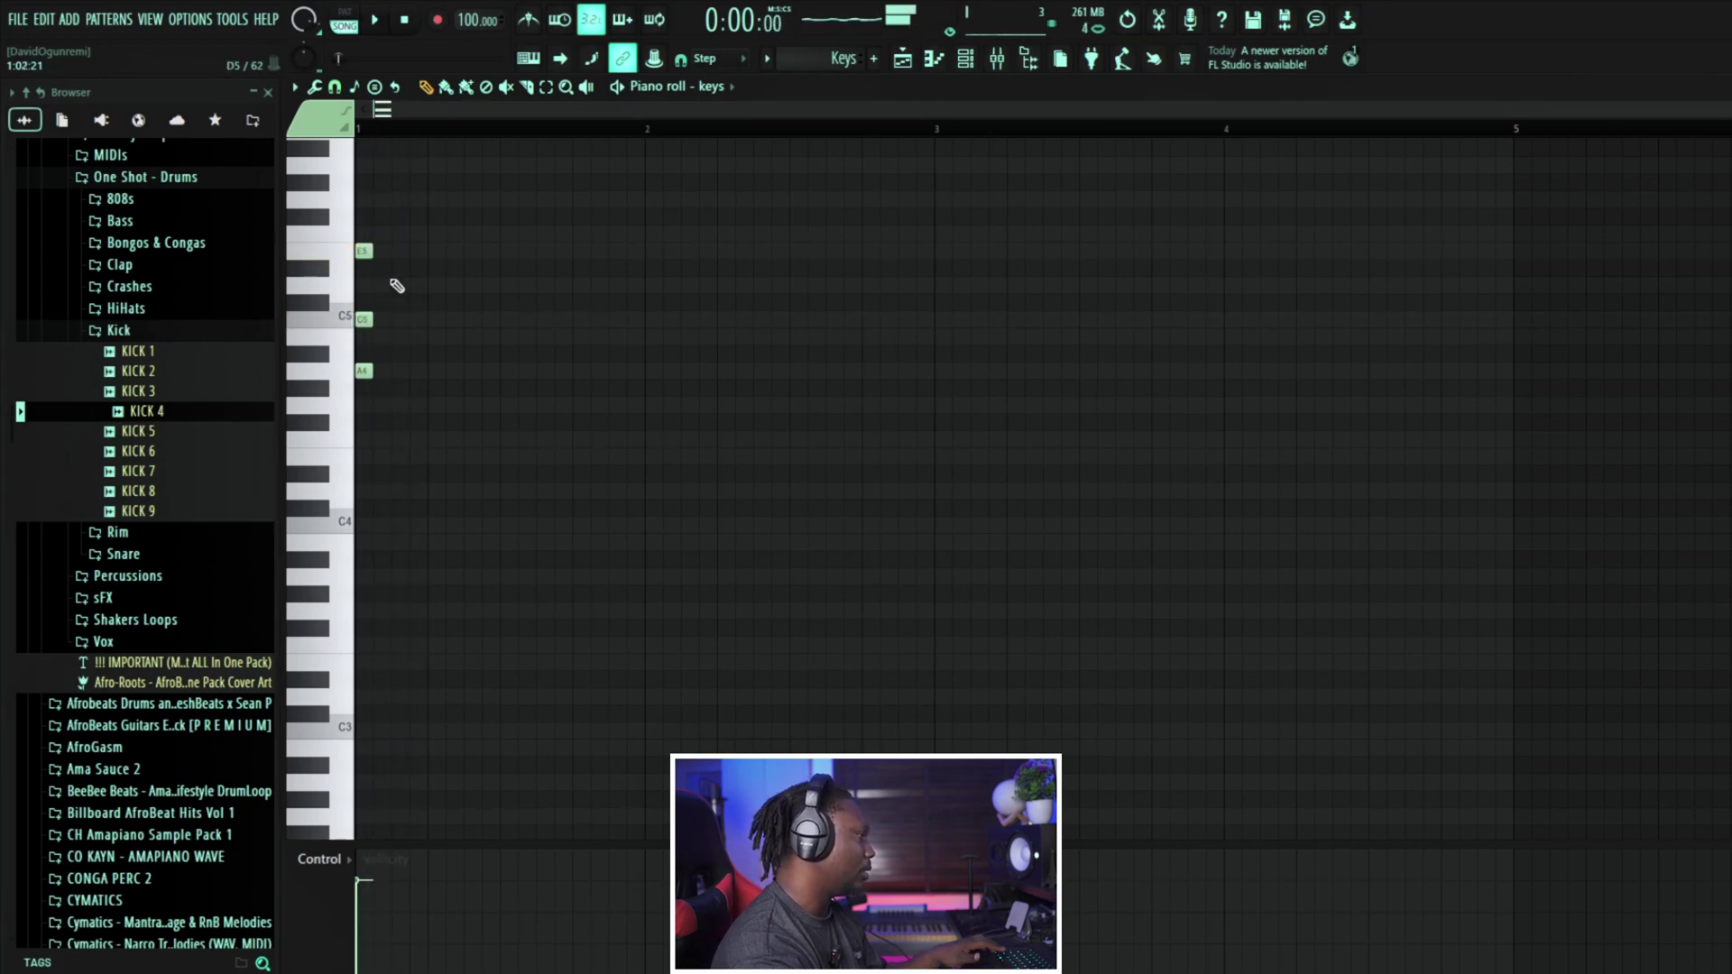
Step: Shift the three-note chord two steps later to step 3 of bar 1 and check it in playback
drag(382, 209, 354, 334)
key(shift+Right)
key(shift+Right)
key(space)
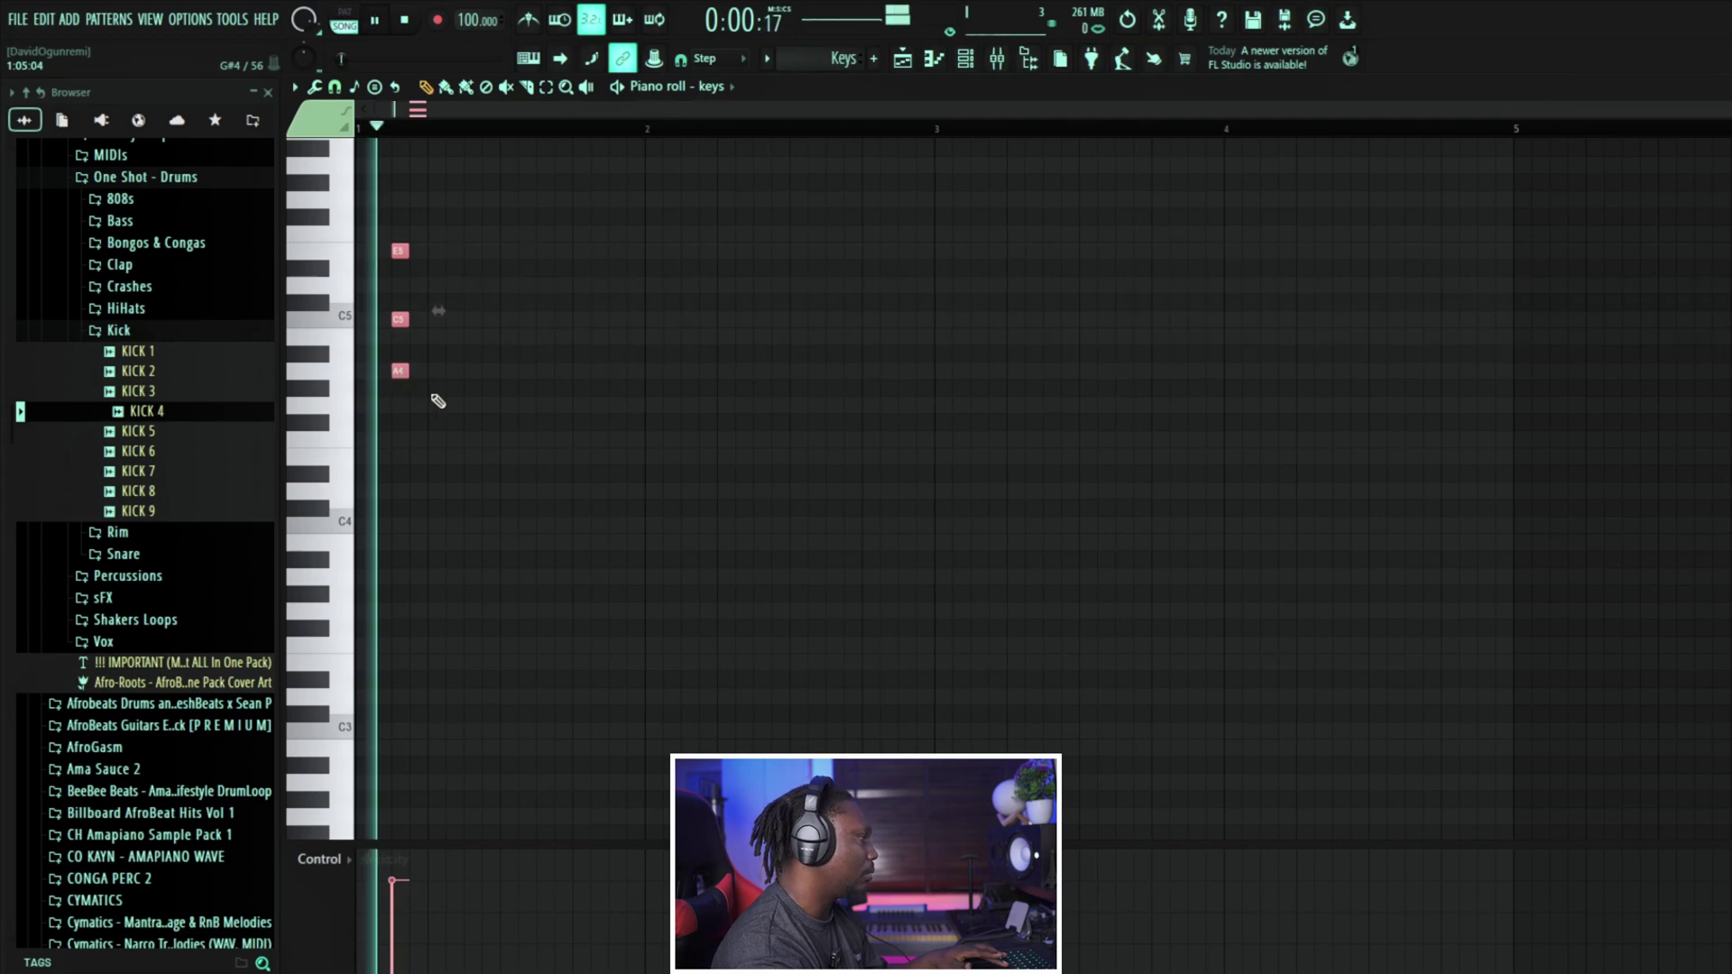
key(ctrl+d)
key(space)
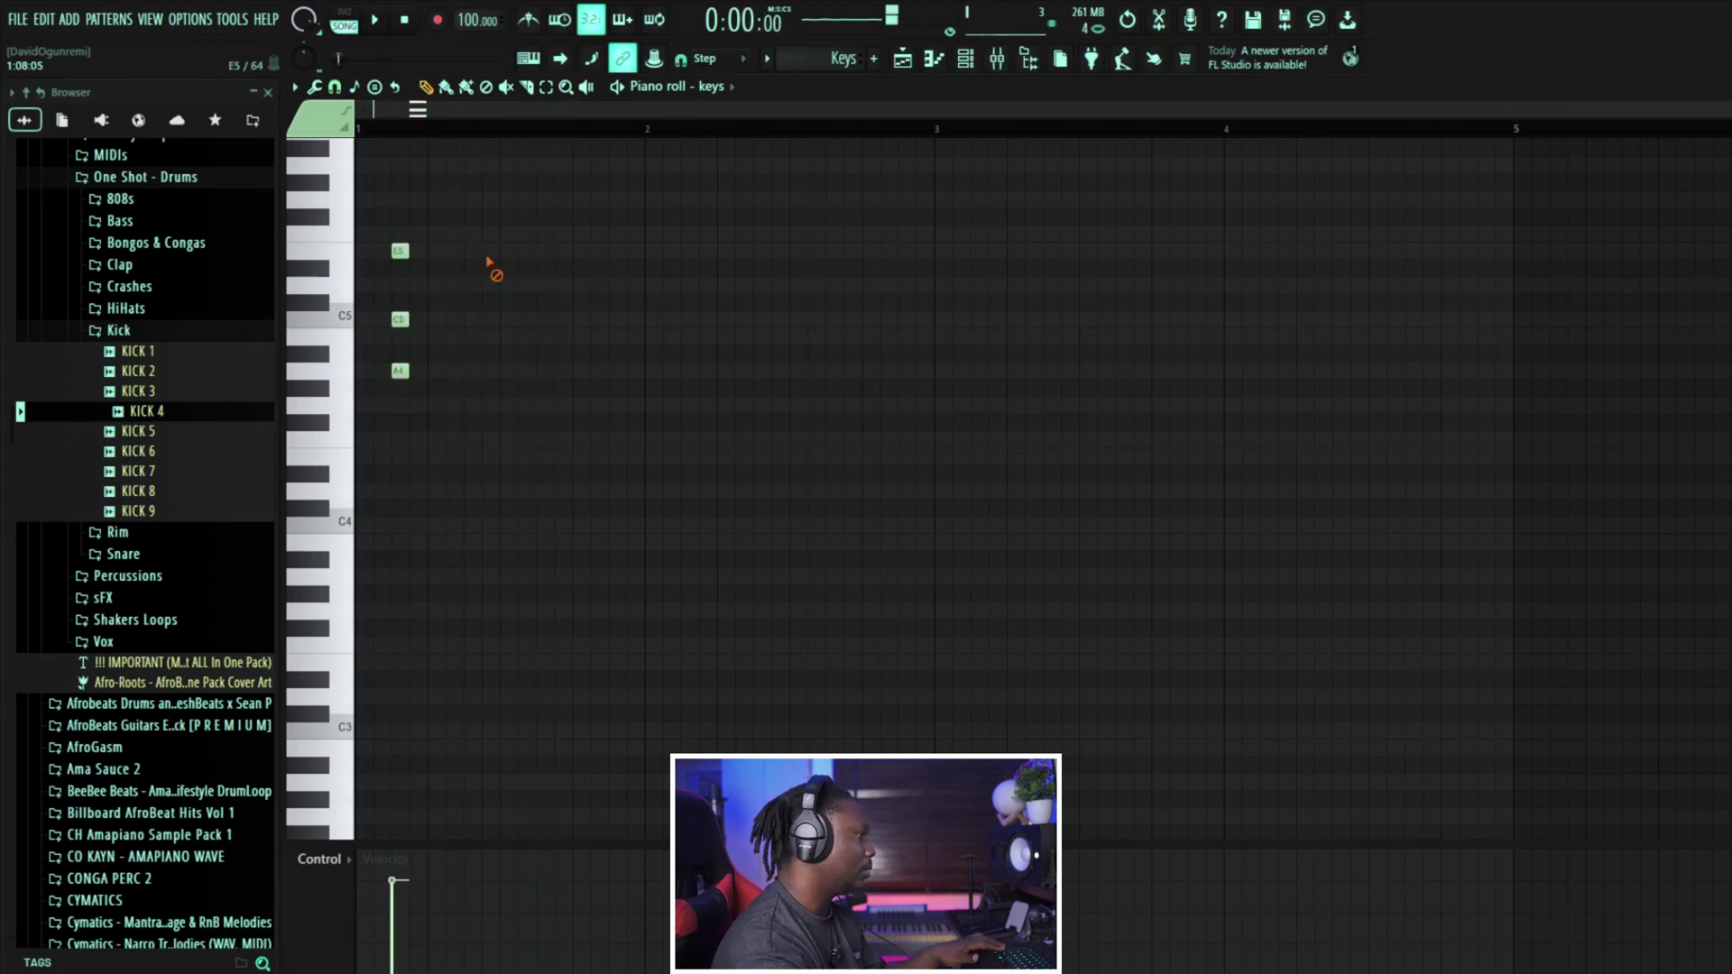
Step: Replace the chord's A4 note with A5 at step 3 of bar 1 and listen to the result
drag(448, 216, 397, 166)
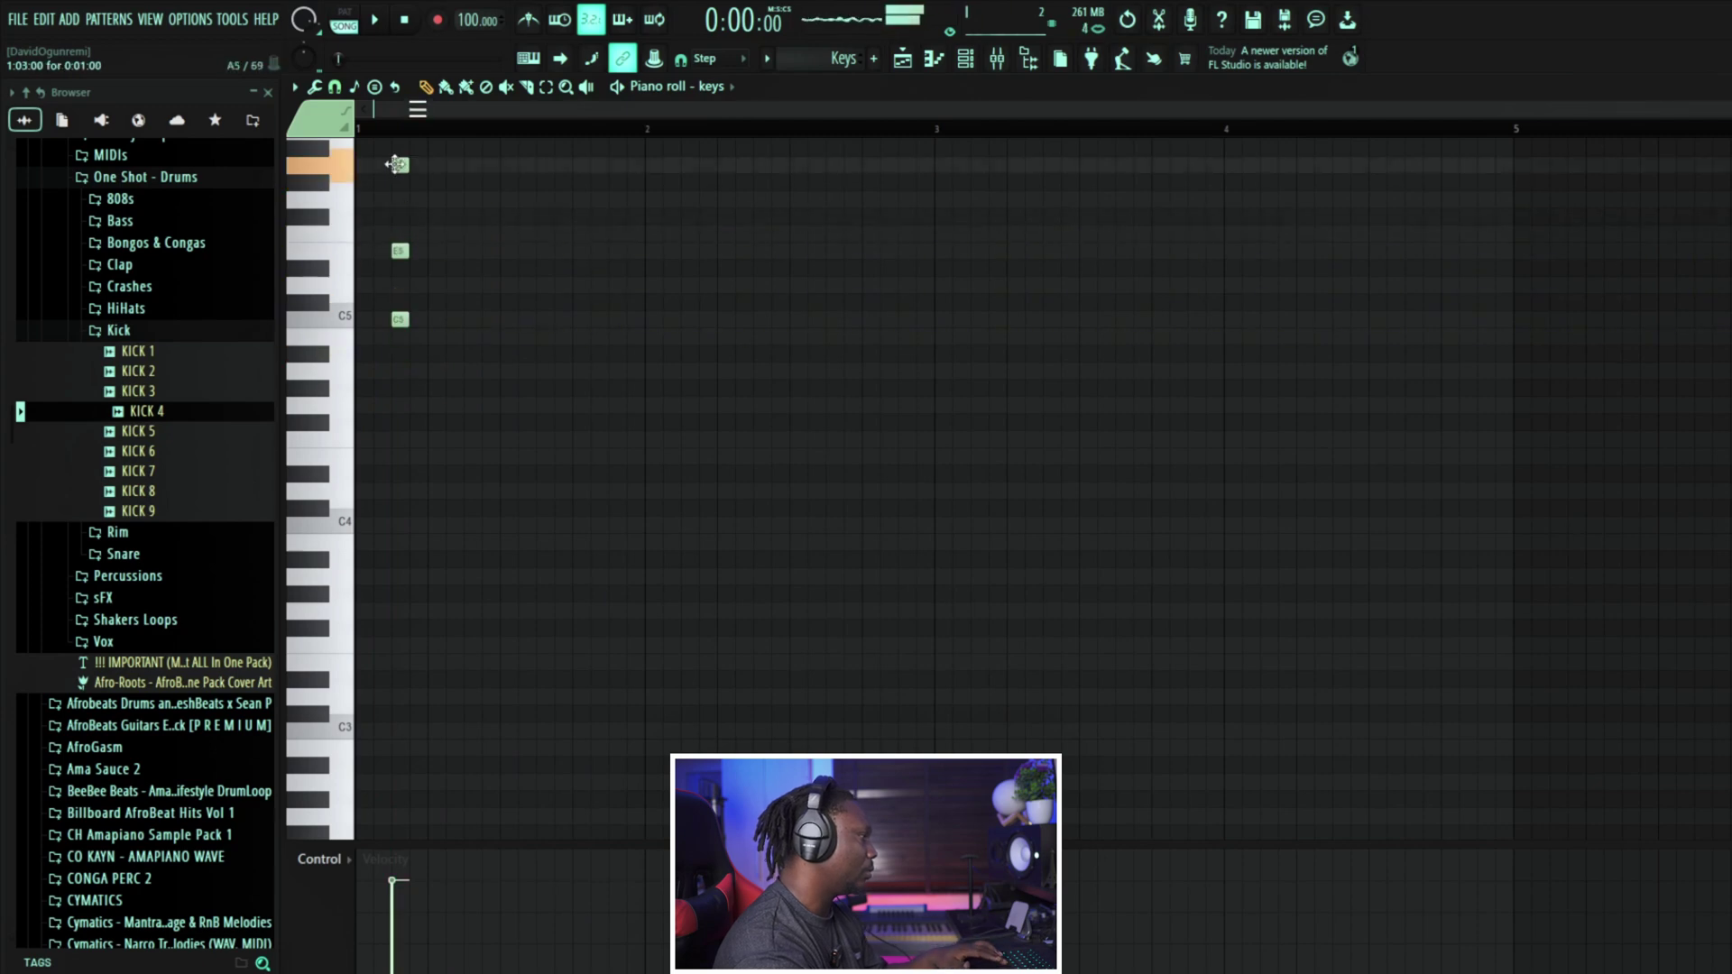
key(space)
key(space)
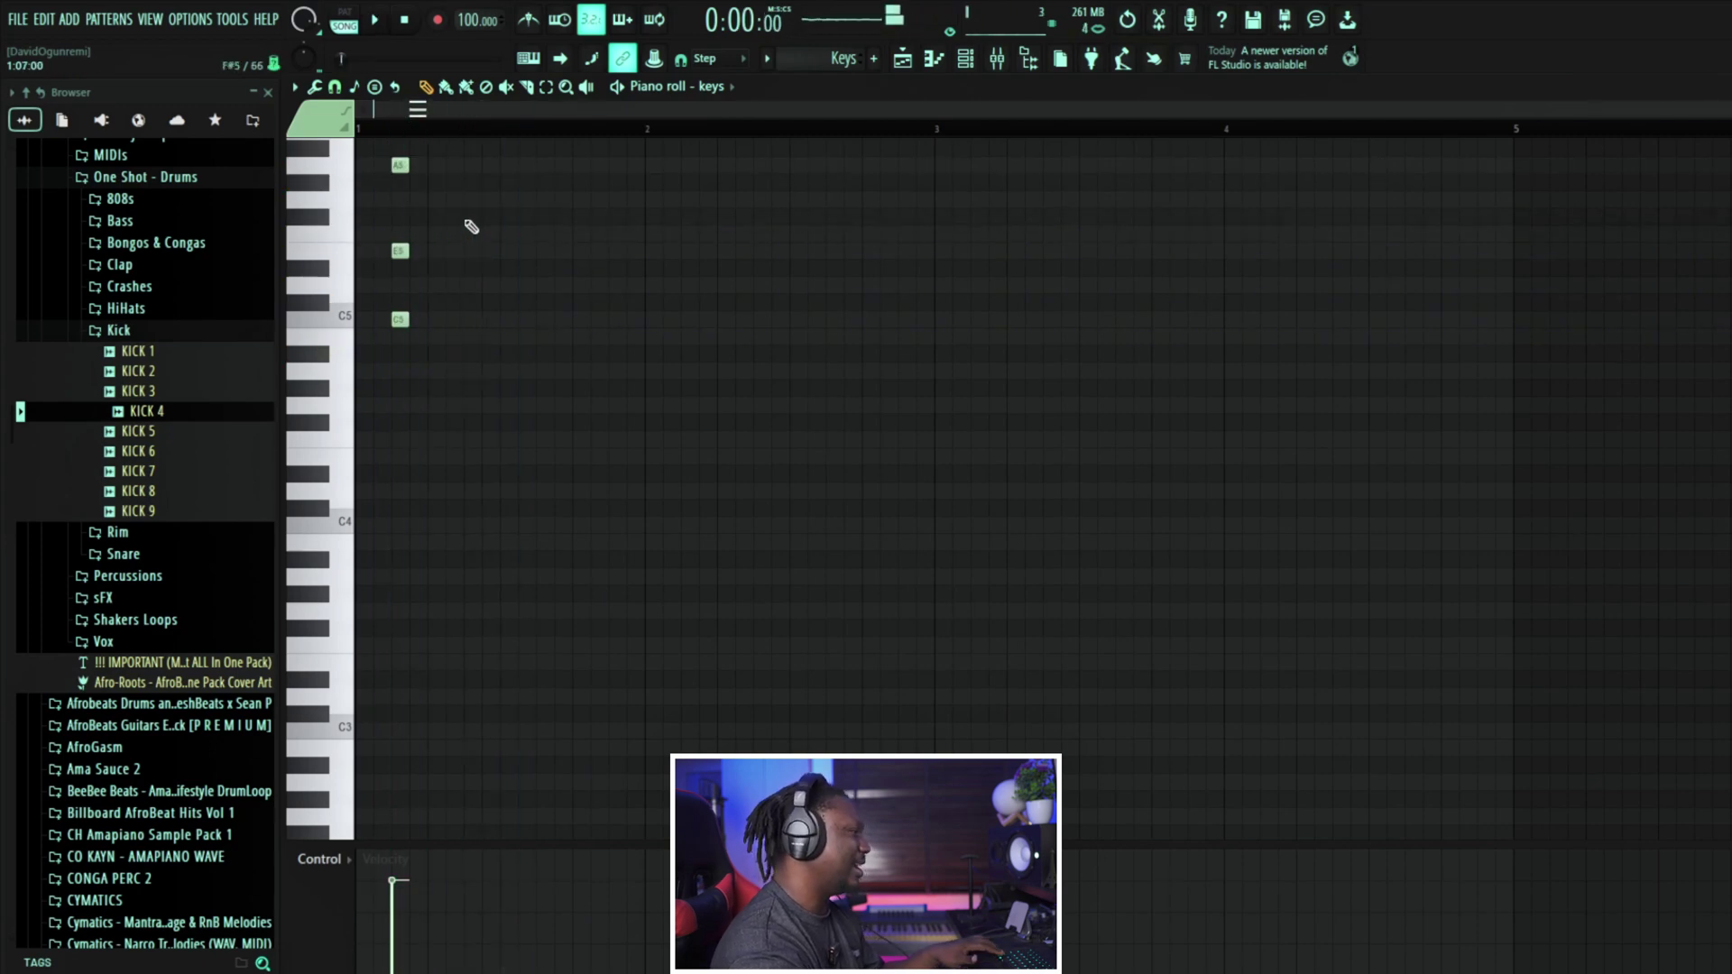
Step: Duplicate the C5, E5 and A5 chord to step 11 of bar 1 and play both chords back
drag(441, 144, 388, 368)
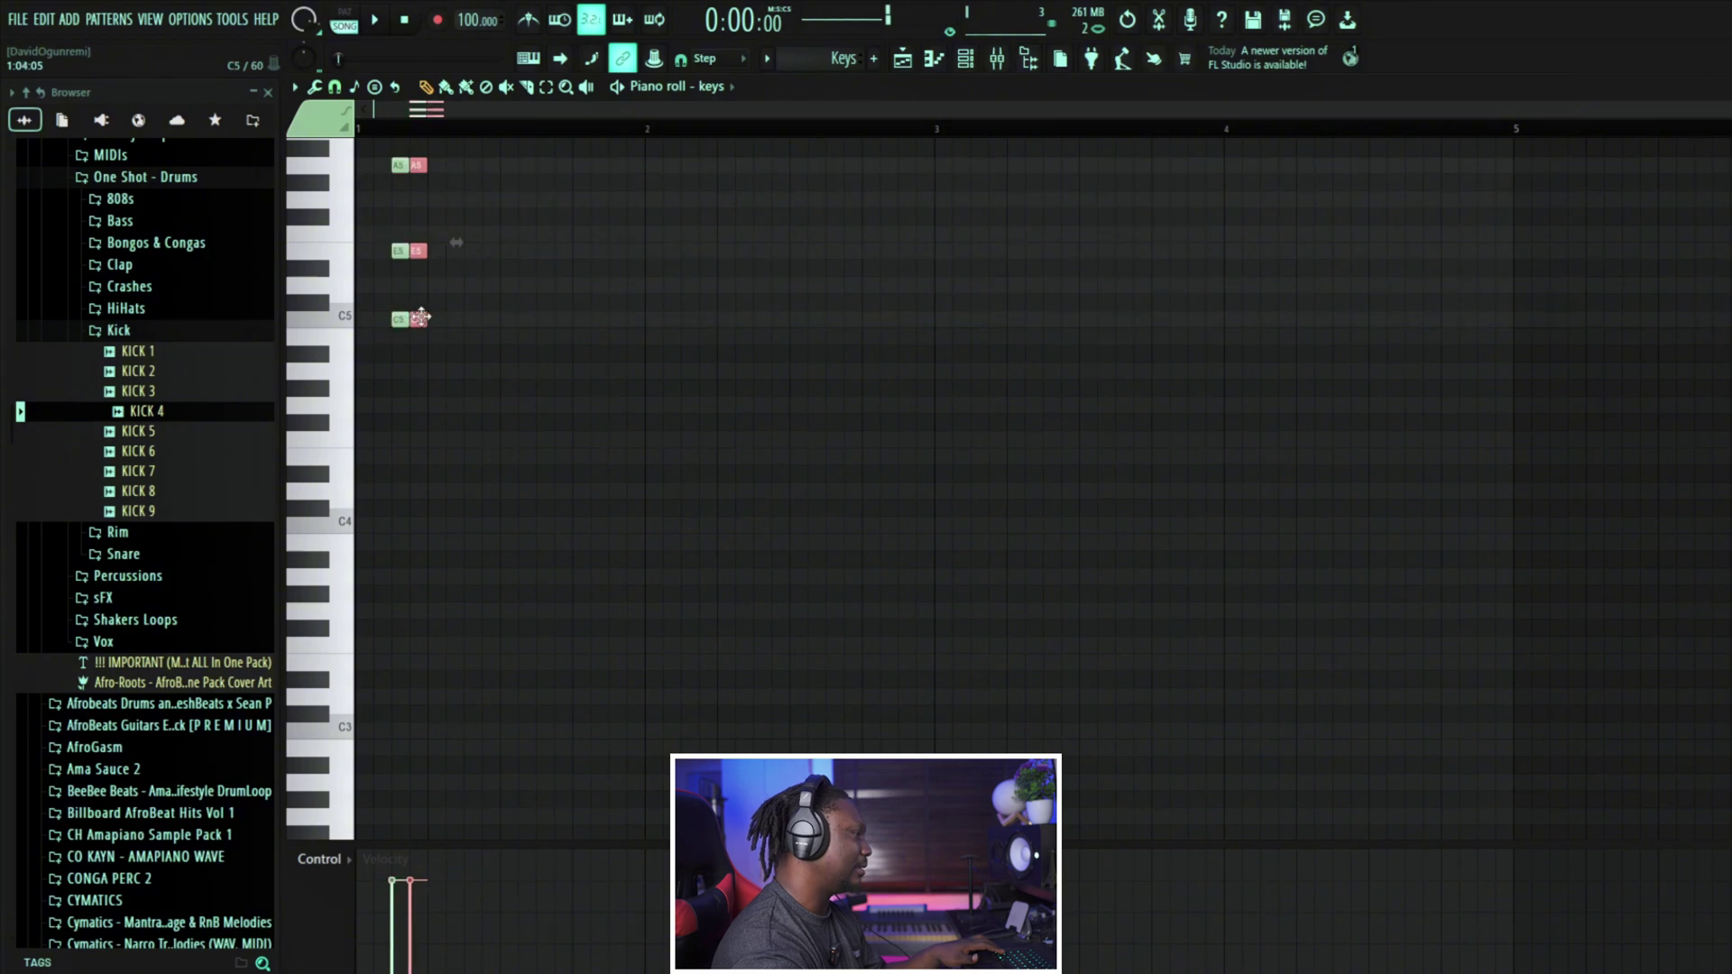
key(ctrl+b)
drag(531, 323, 545, 327)
key(space)
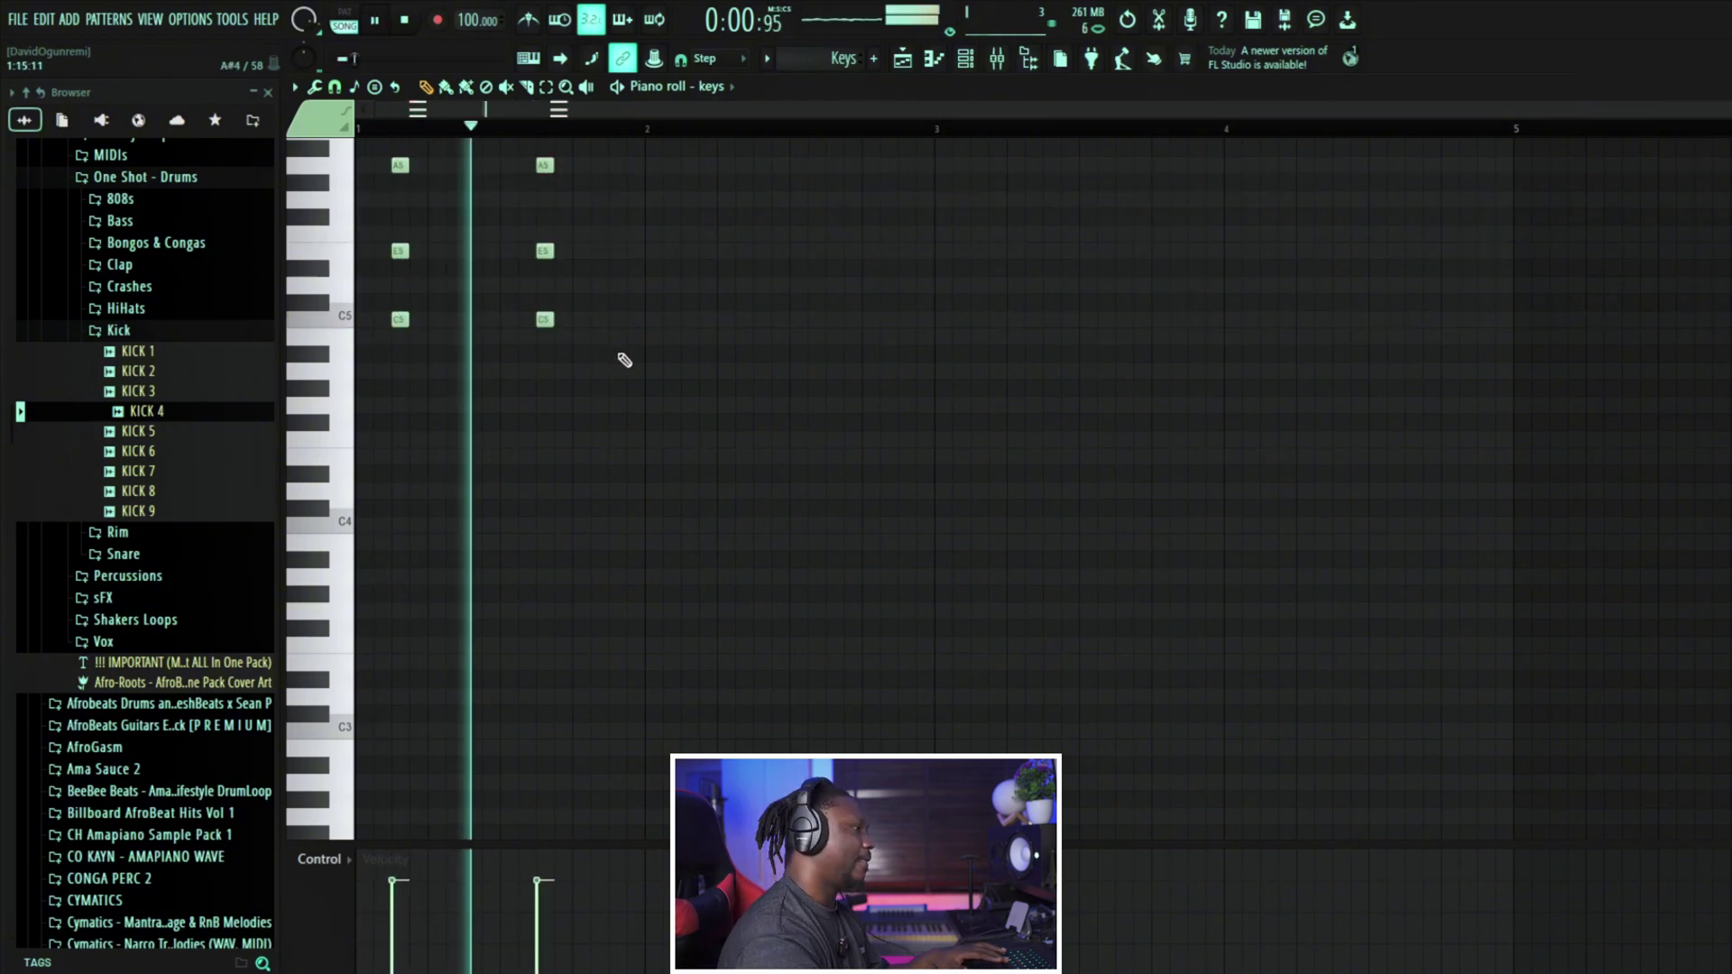
key(space)
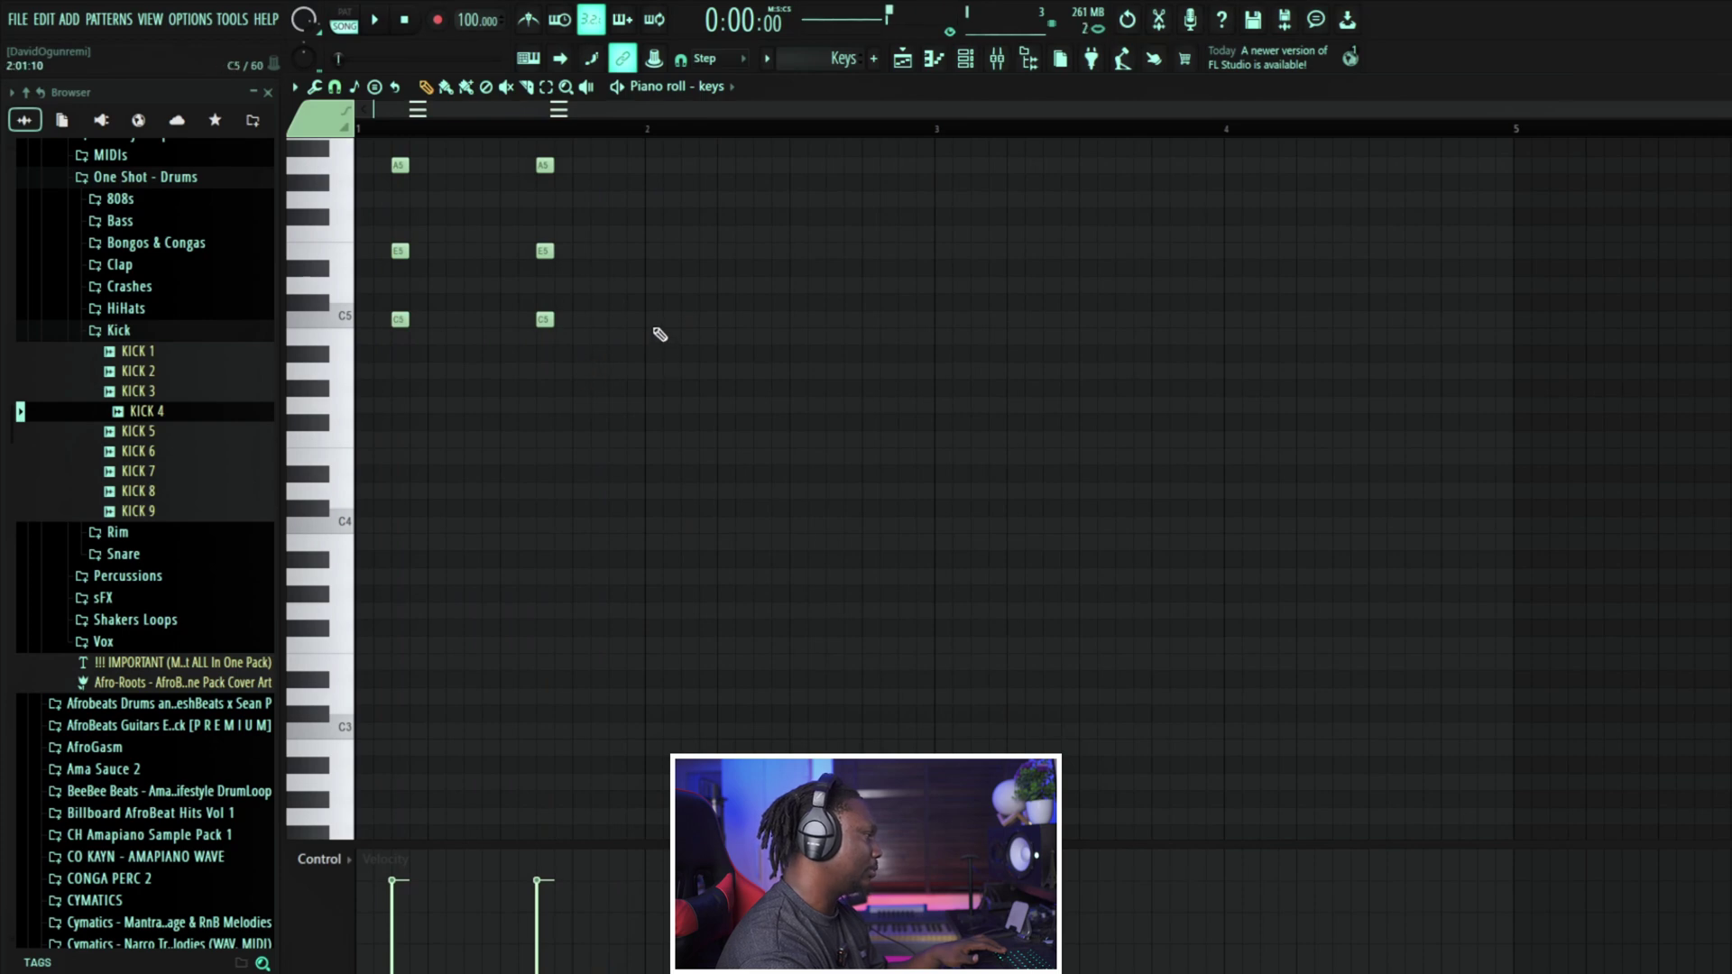
Step: Place a one-step chord of C5, F5 and A5 at step 3 of bar 2 and listen to it
drag(677, 325, 689, 234)
key(space)
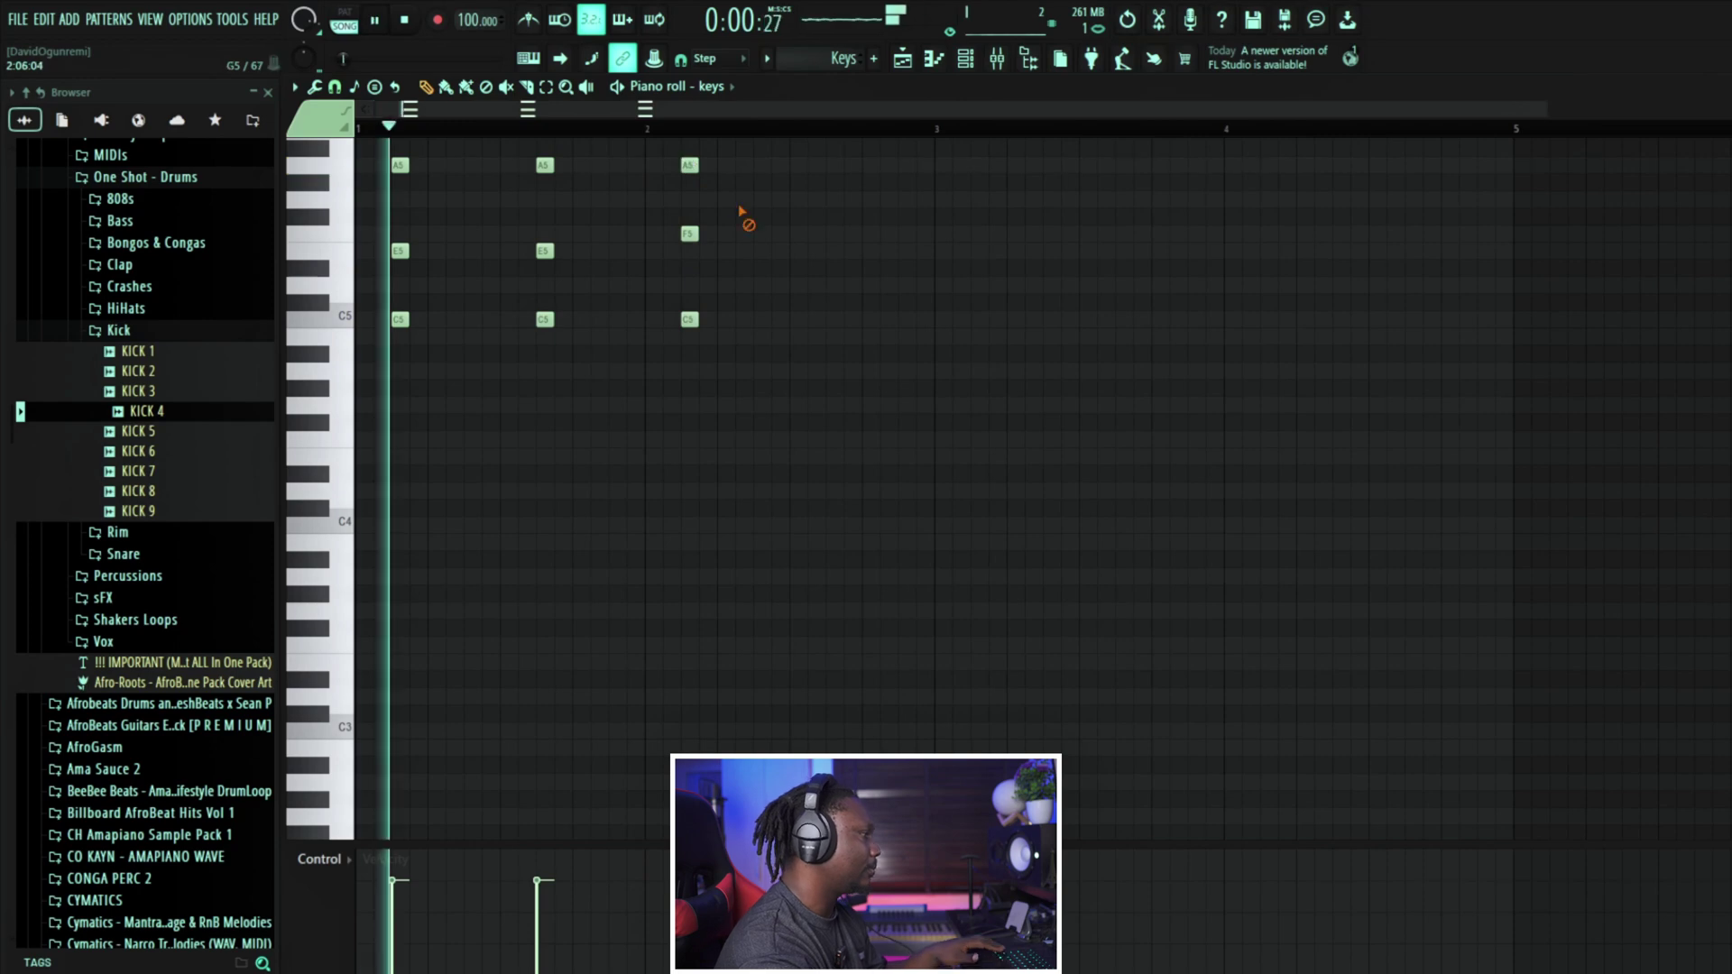
drag(719, 159, 812, 326)
key(space)
key(ctrl+z)
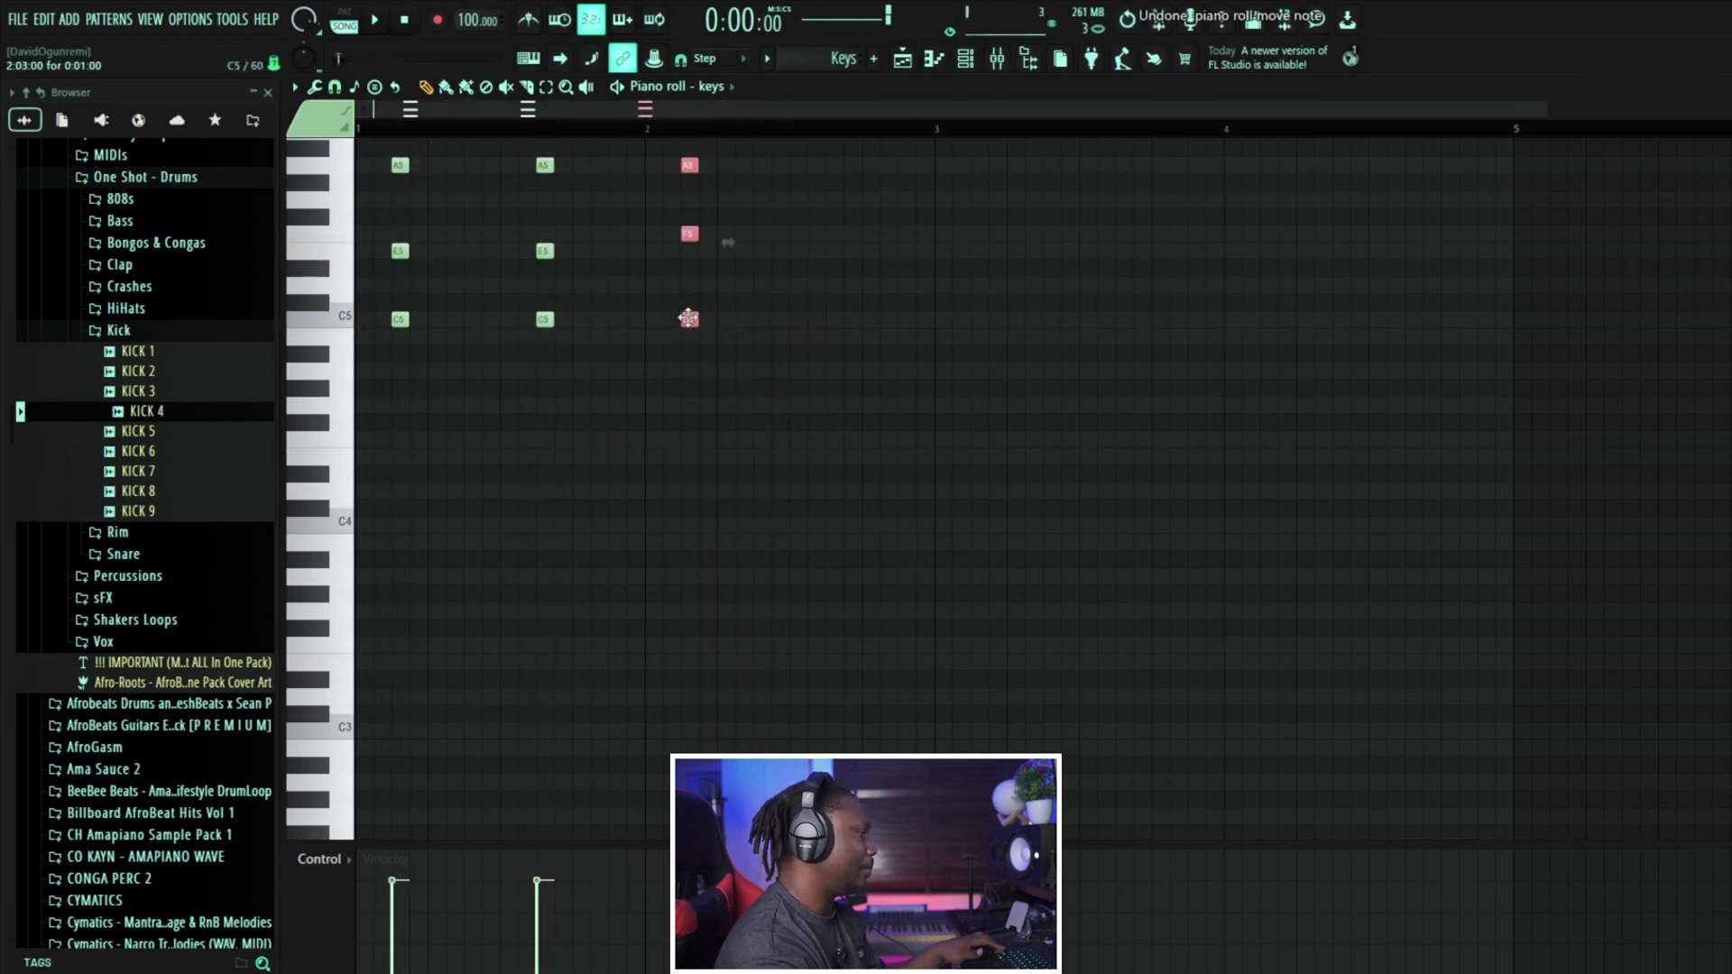
Step: Duplicate the C5, F5 and A5 chord to step 11 of bar 2 and play the progression
drag(693, 237, 836, 236)
click(924, 318)
key(space)
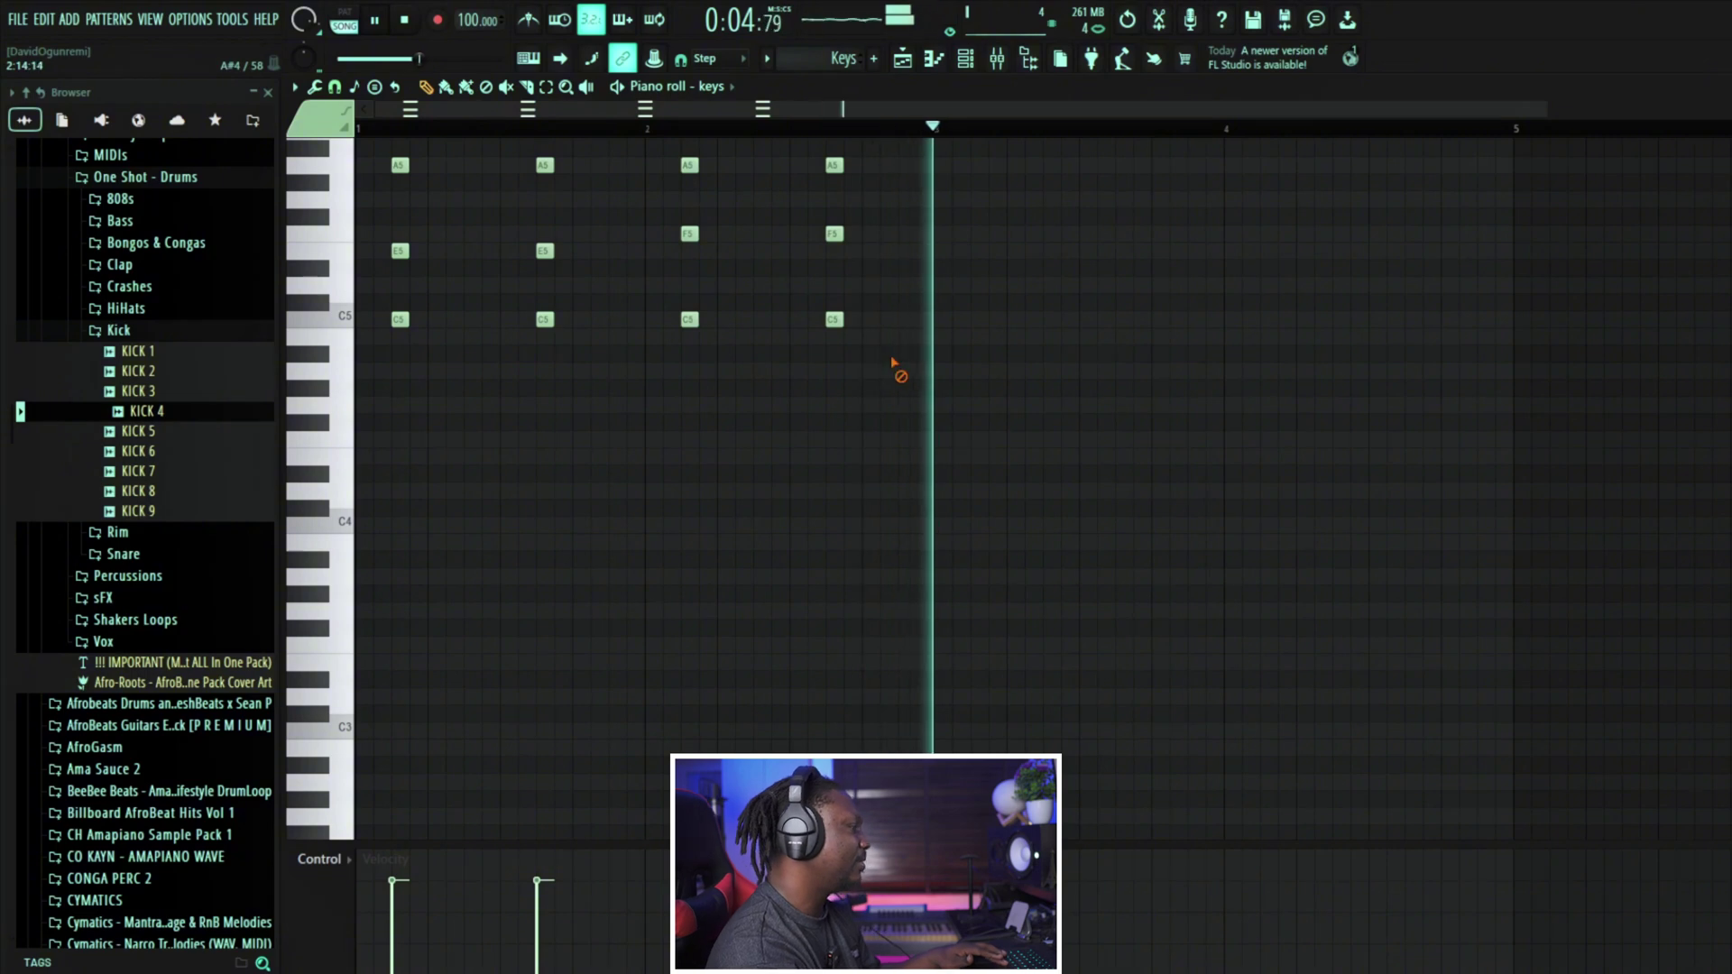
key(space)
Step: Duplicate the two bar 1 chords to steps 3 and 11 of bar 3 and play the progression
drag(851, 395, 803, 157)
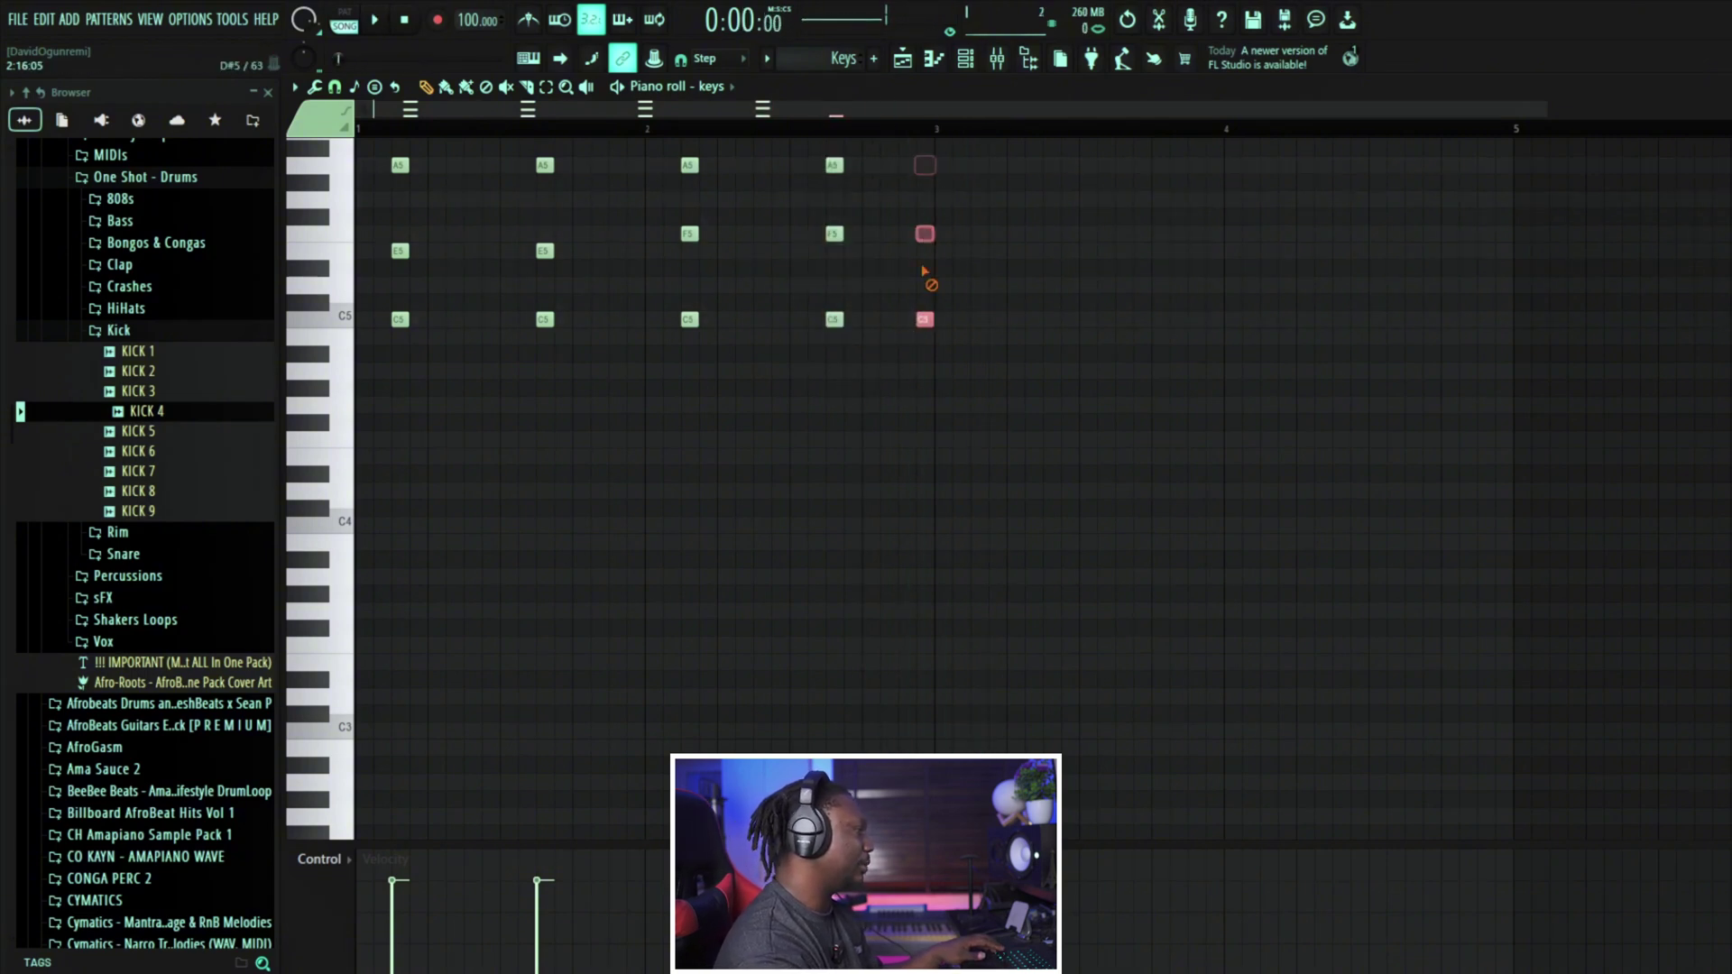
drag(624, 405, 386, 151)
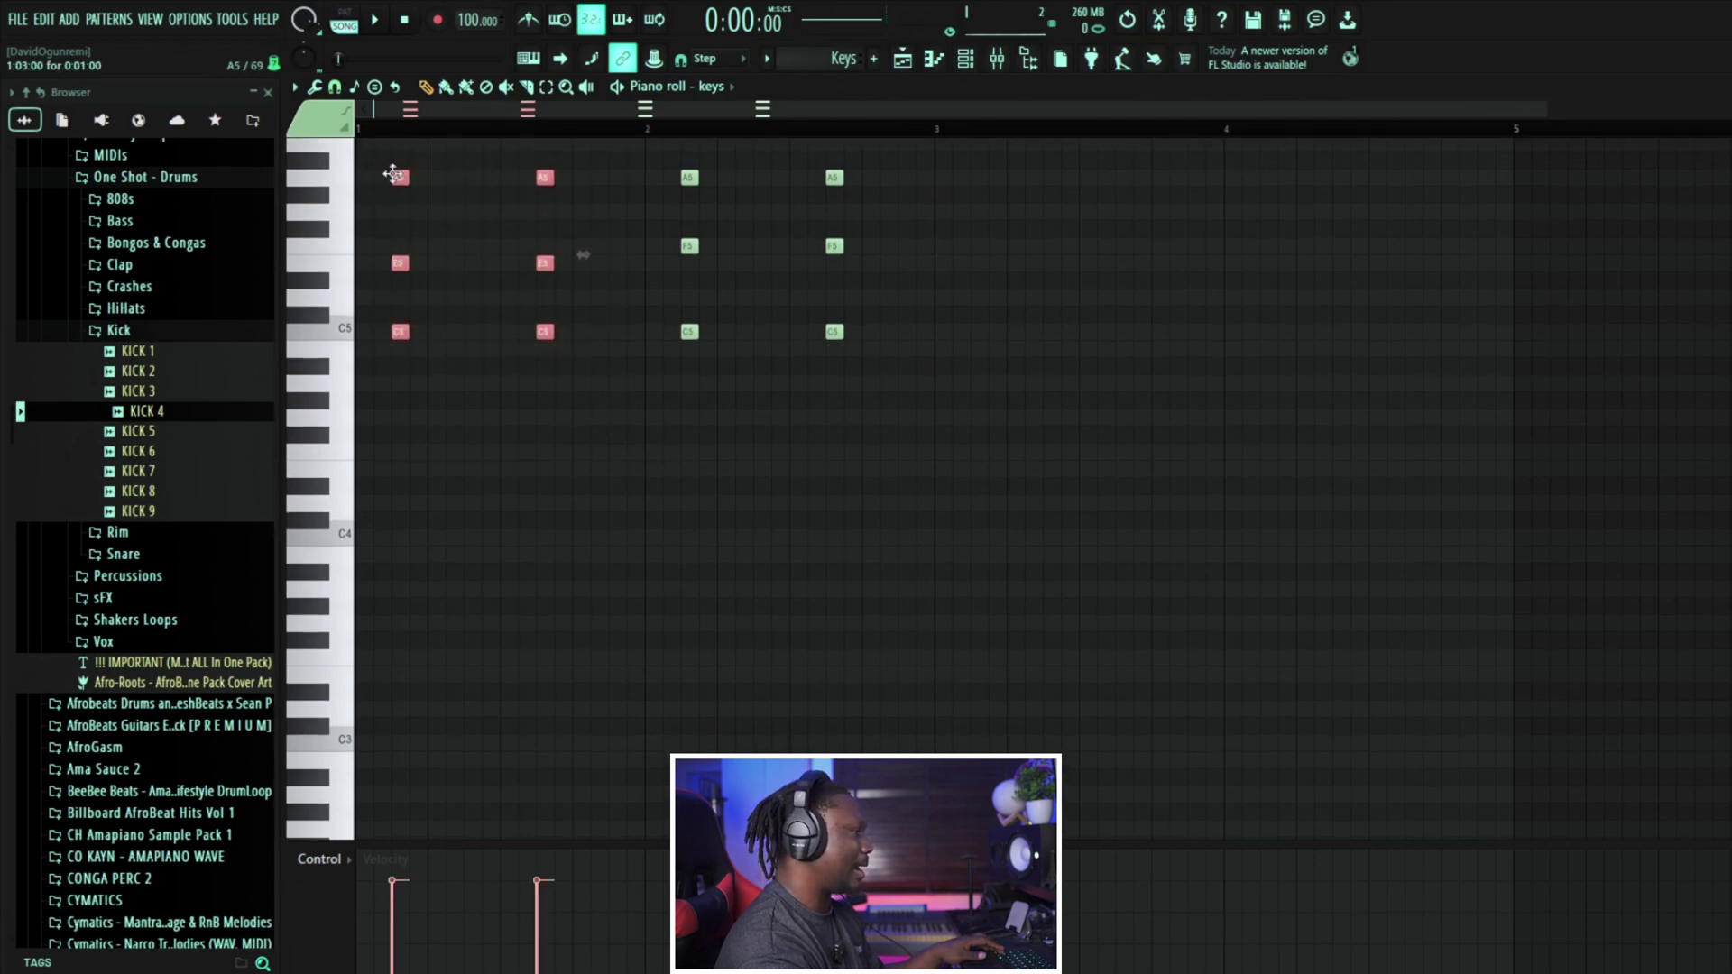
key(ctrl+b)
key(space)
click(1133, 431)
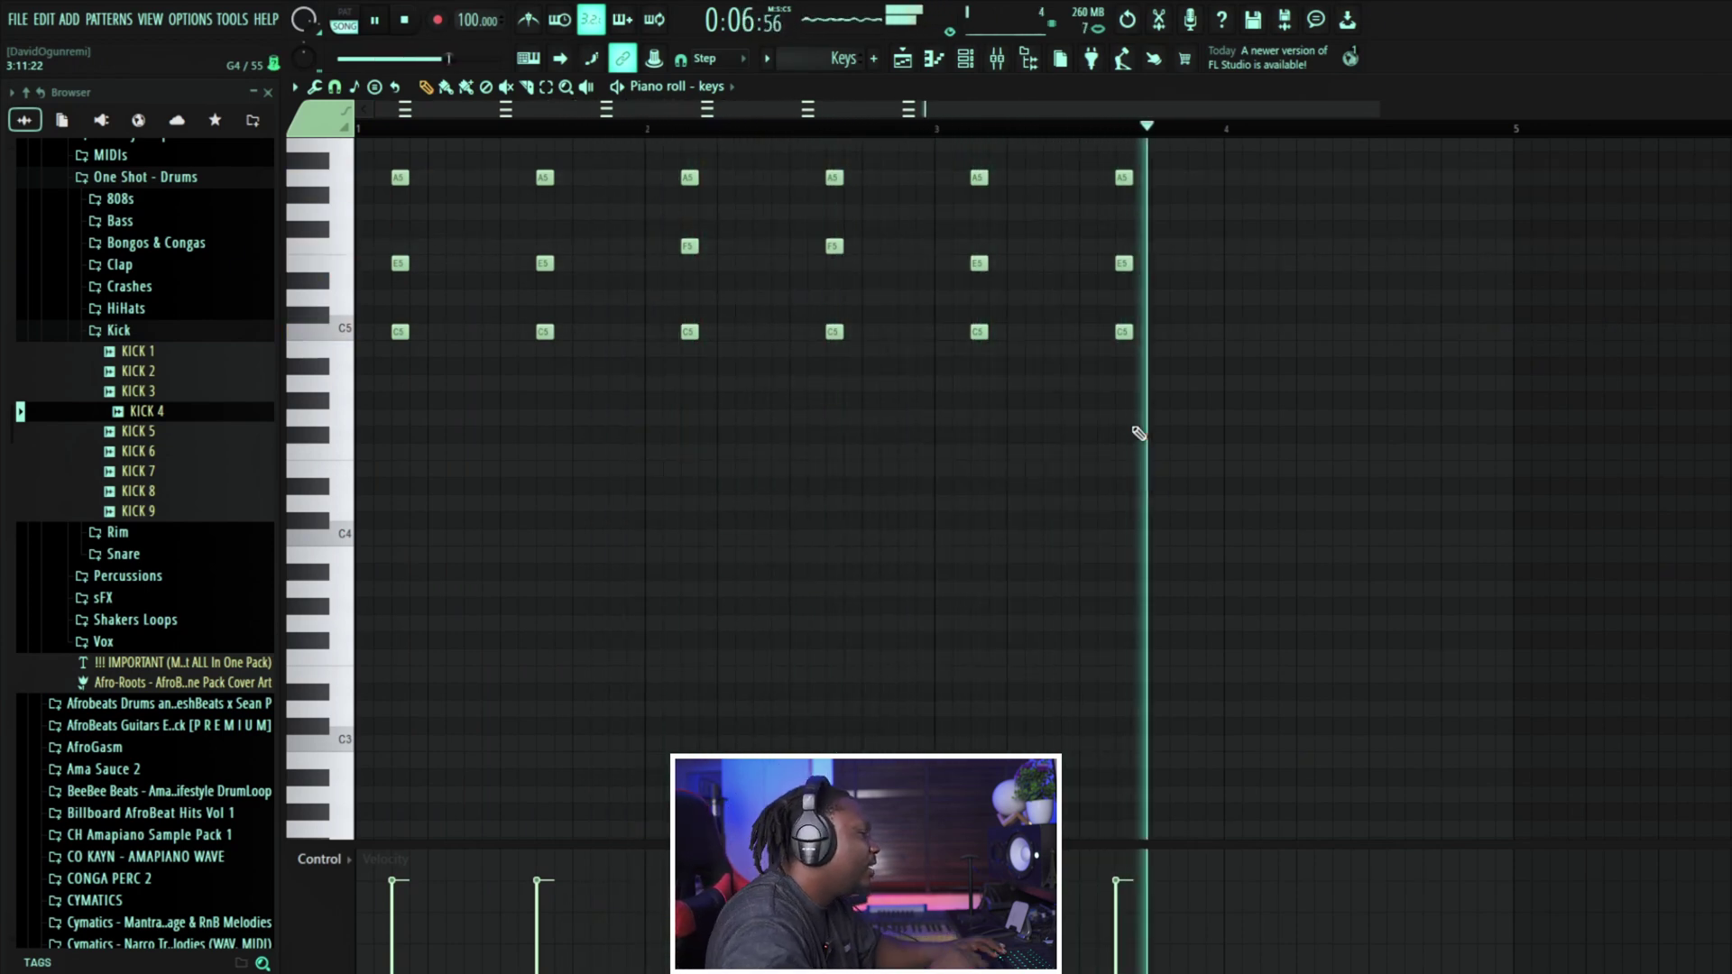
key(space)
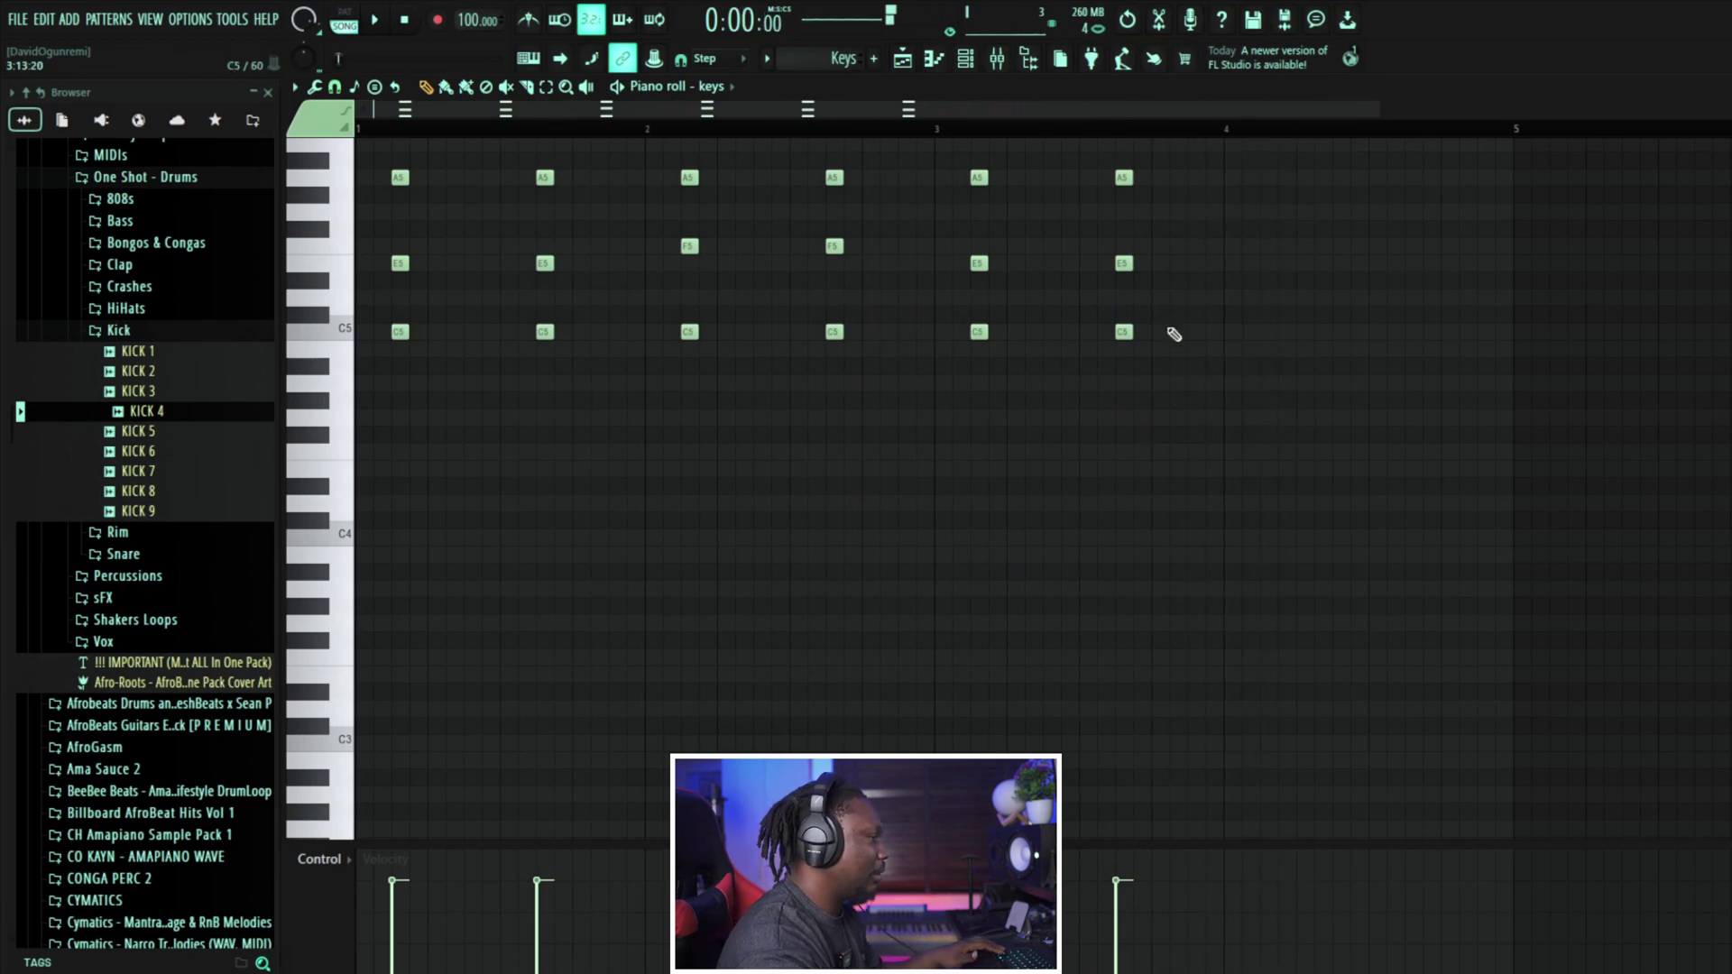
Step: Add one-step chords of B4, E5 and G#5 at steps 3 and 11 of bar 4 and listen with the Channel rack open
click(1268, 194)
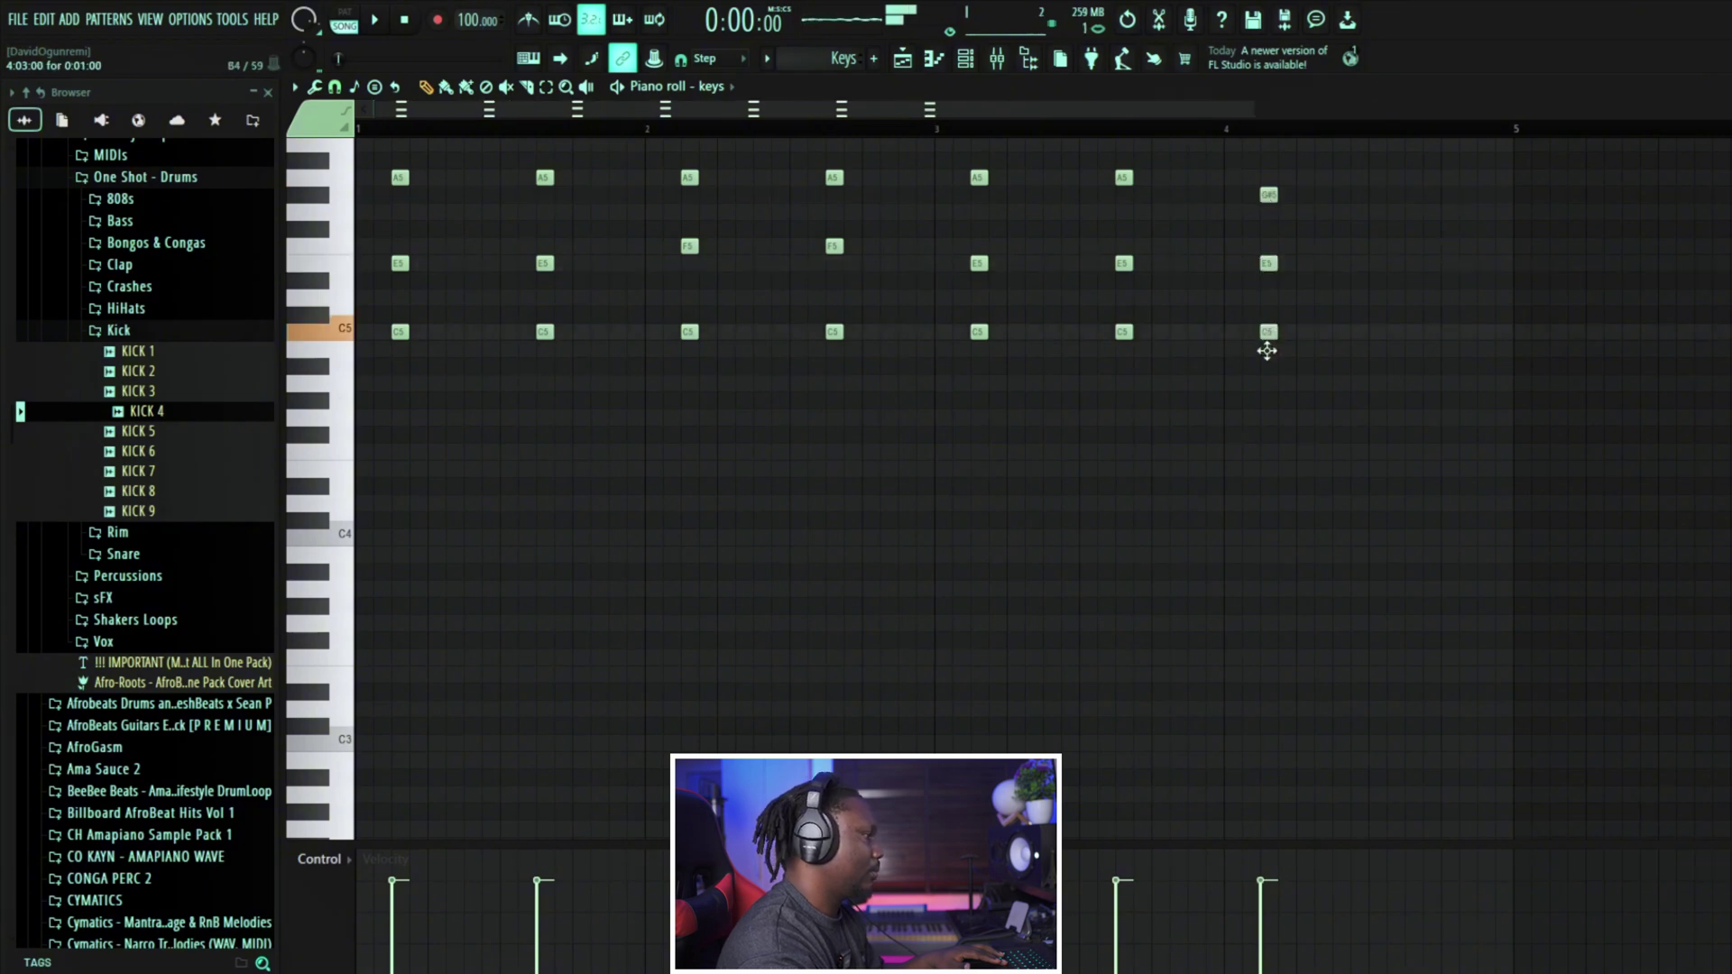
drag(1267, 351, 1267, 358)
drag(1308, 174, 1412, 345)
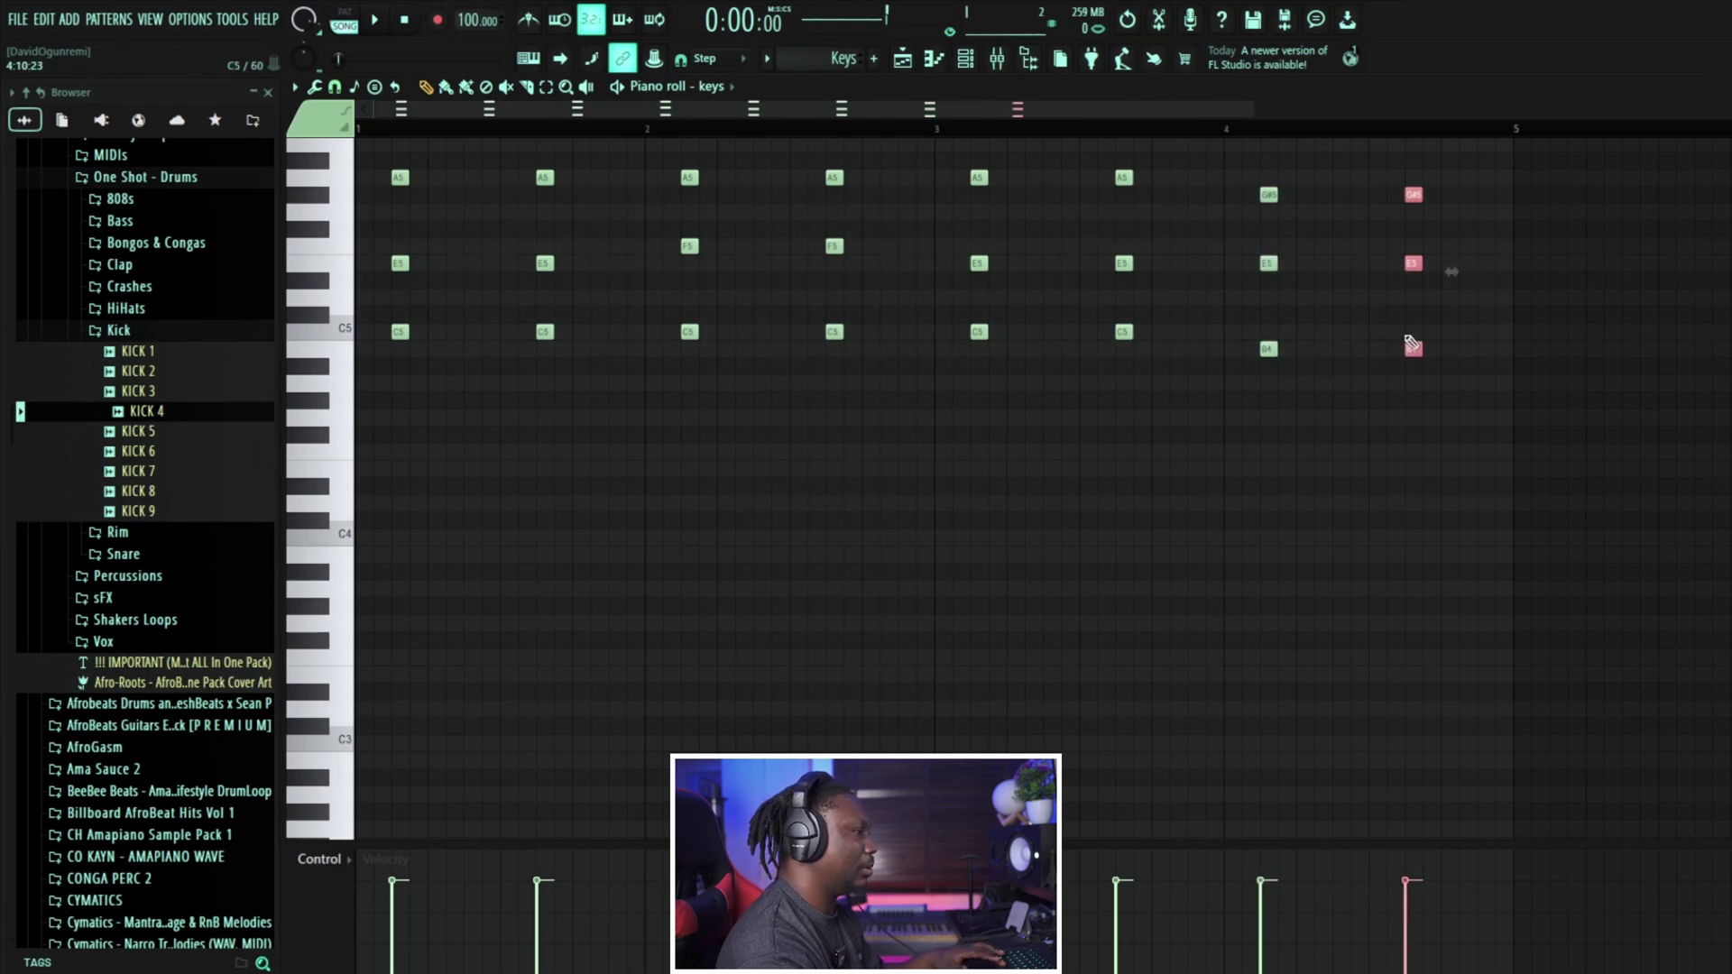
key(space)
key(F6)
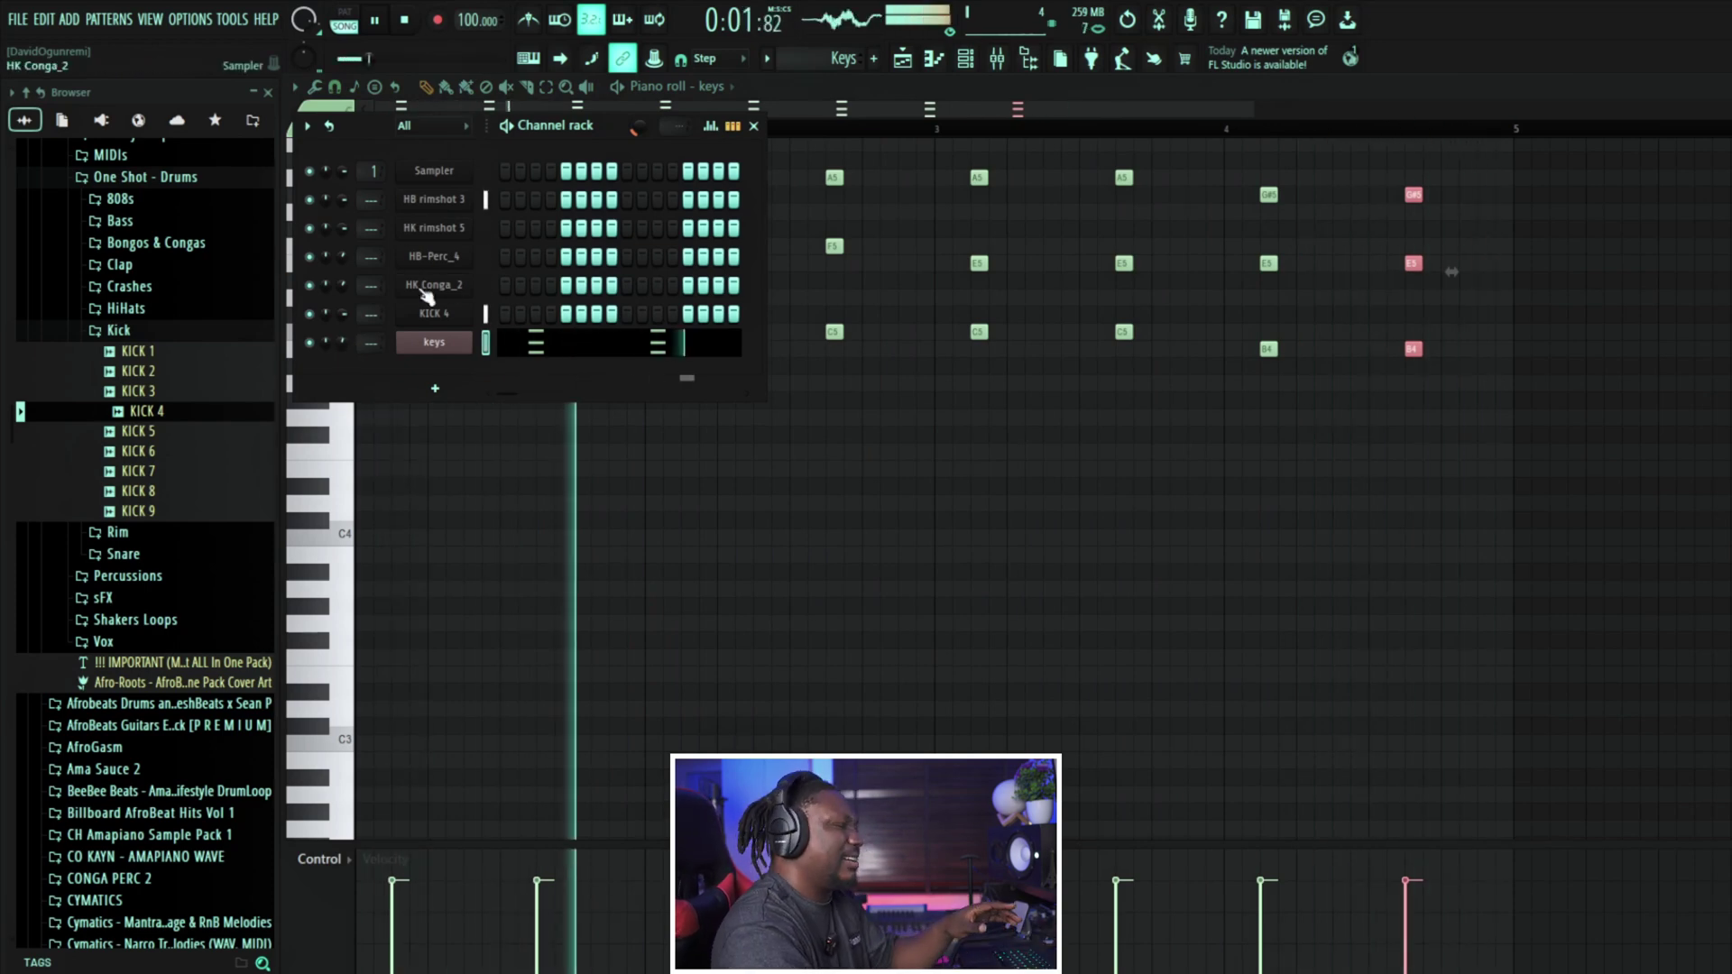
Step: Stop the playback and add a Sytrus instrument channel, placing its window clear of the Channel rack
scroll(487, 298, up, 1)
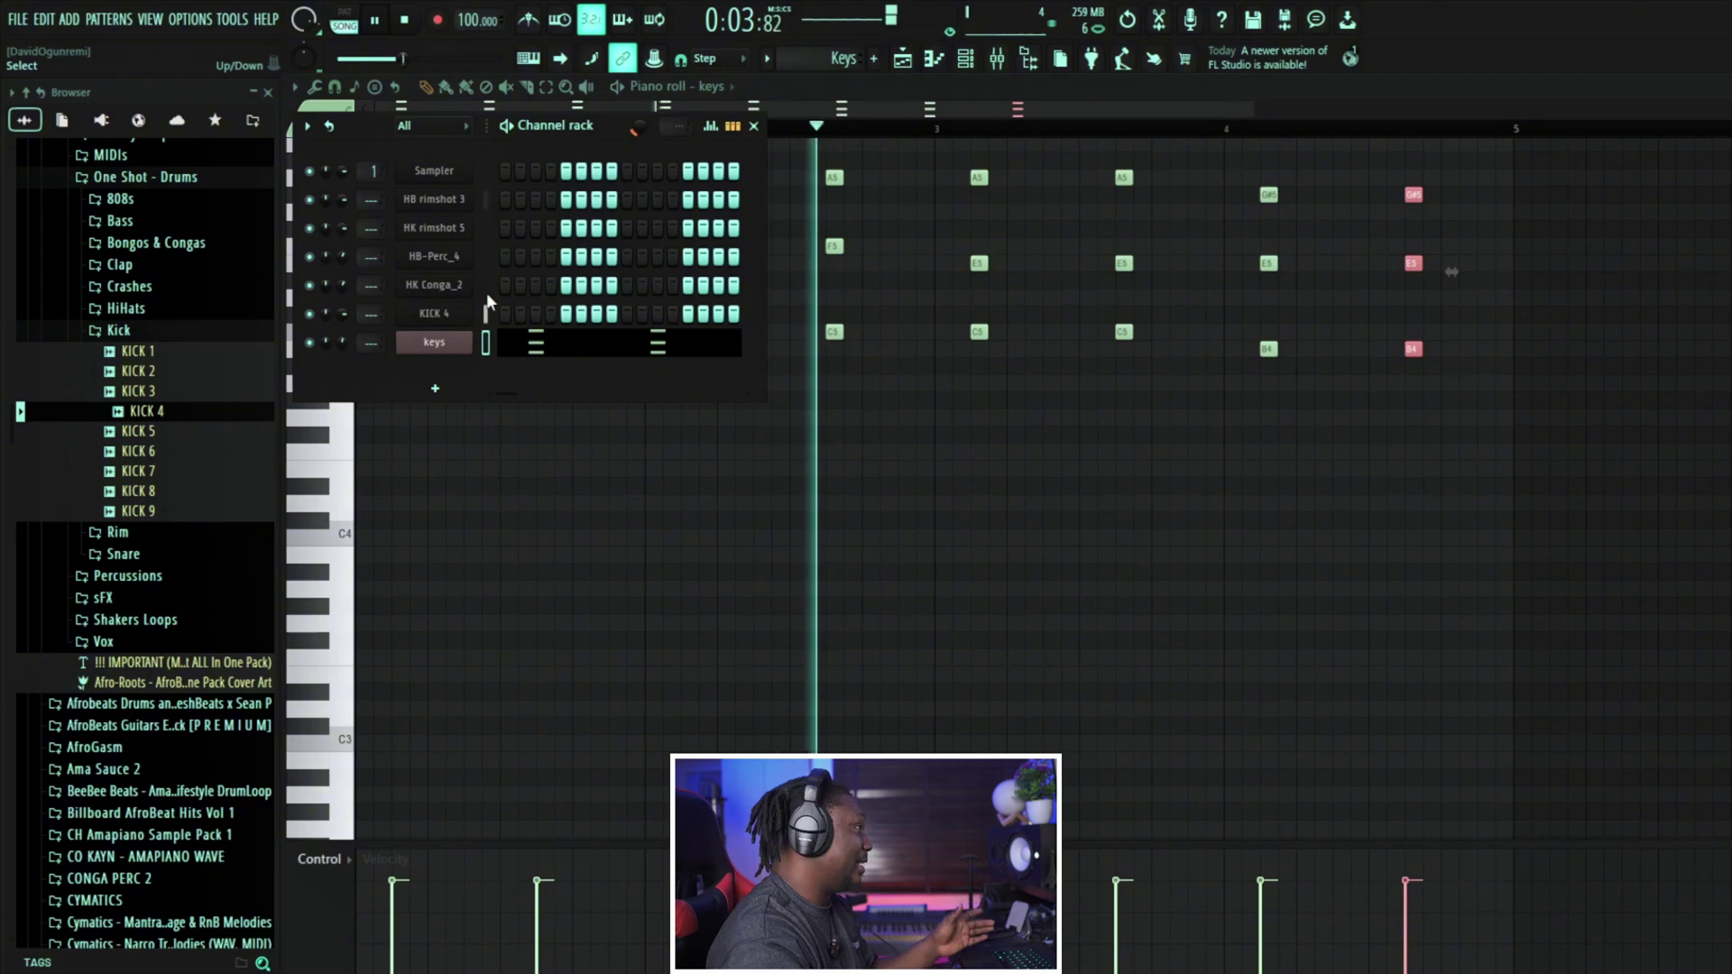
scroll(488, 302, down, 4)
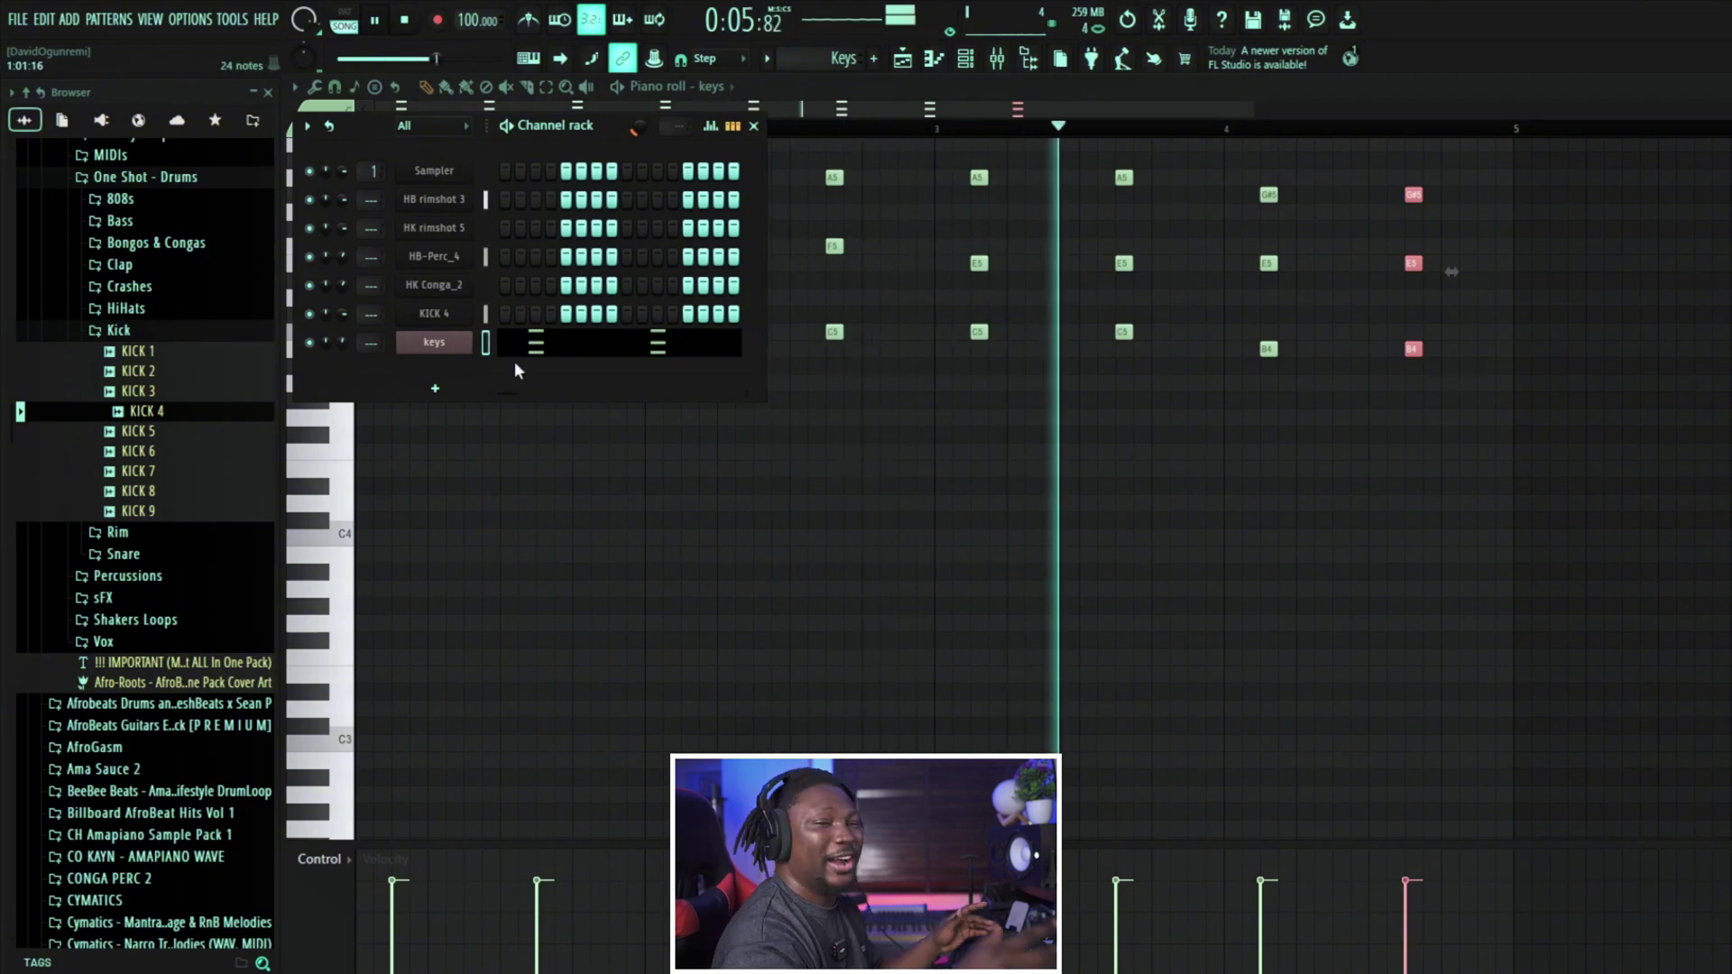
key(space)
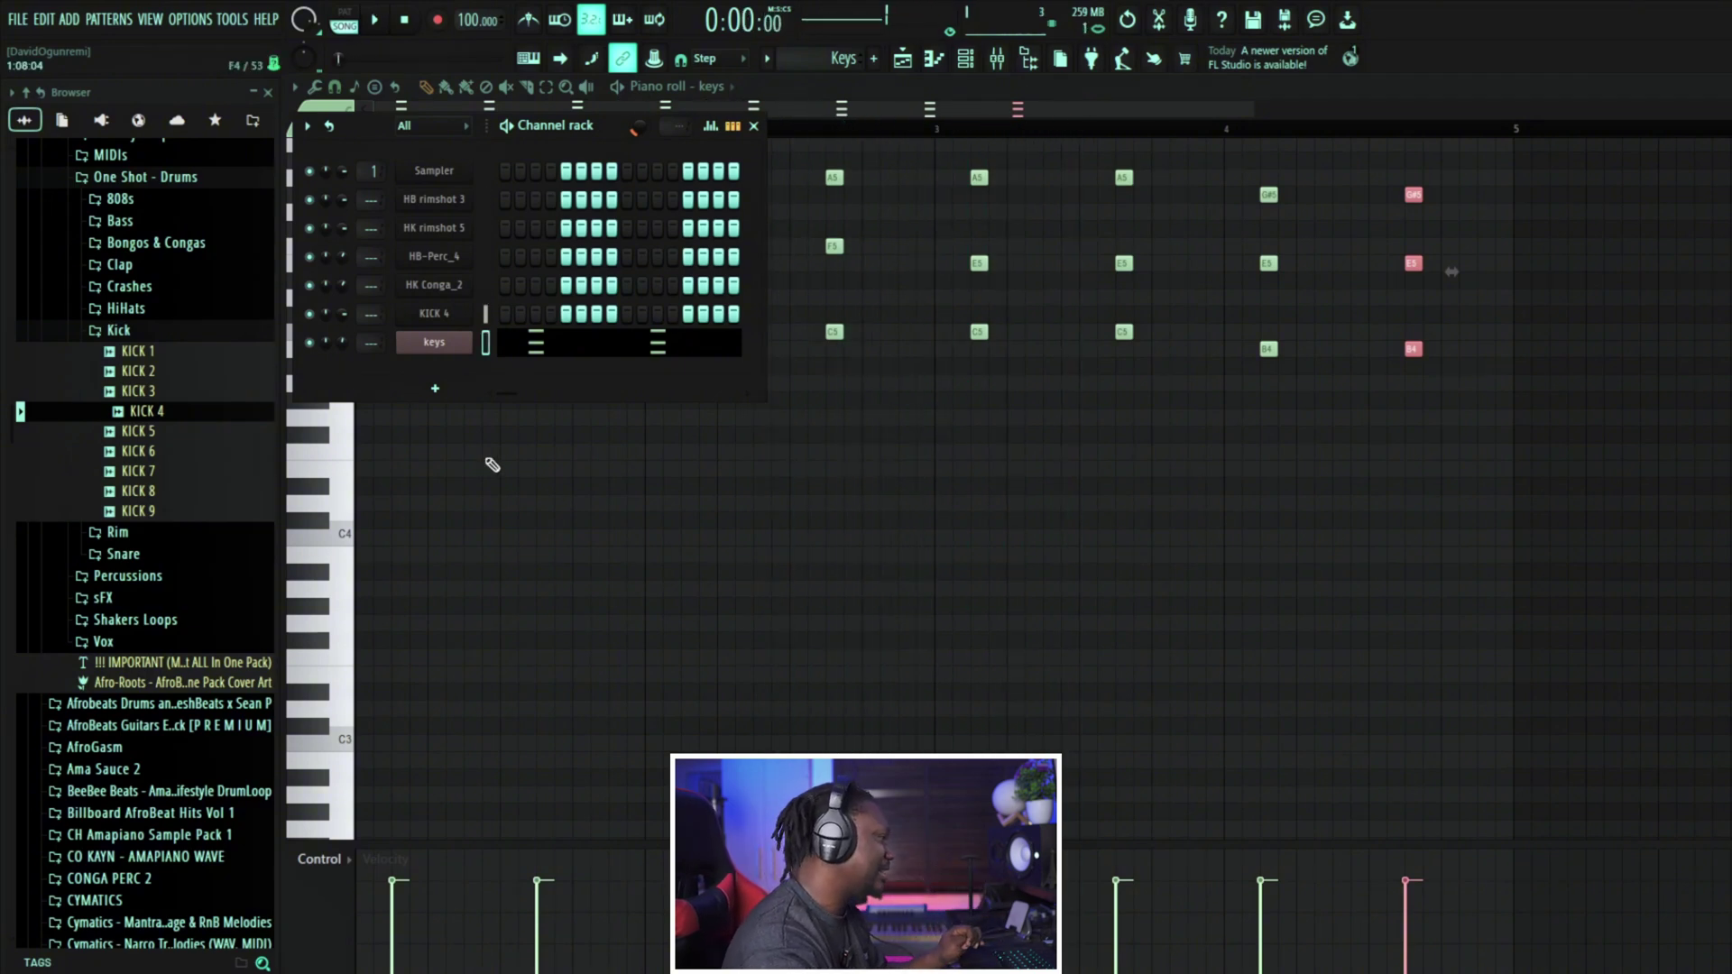
click(434, 387)
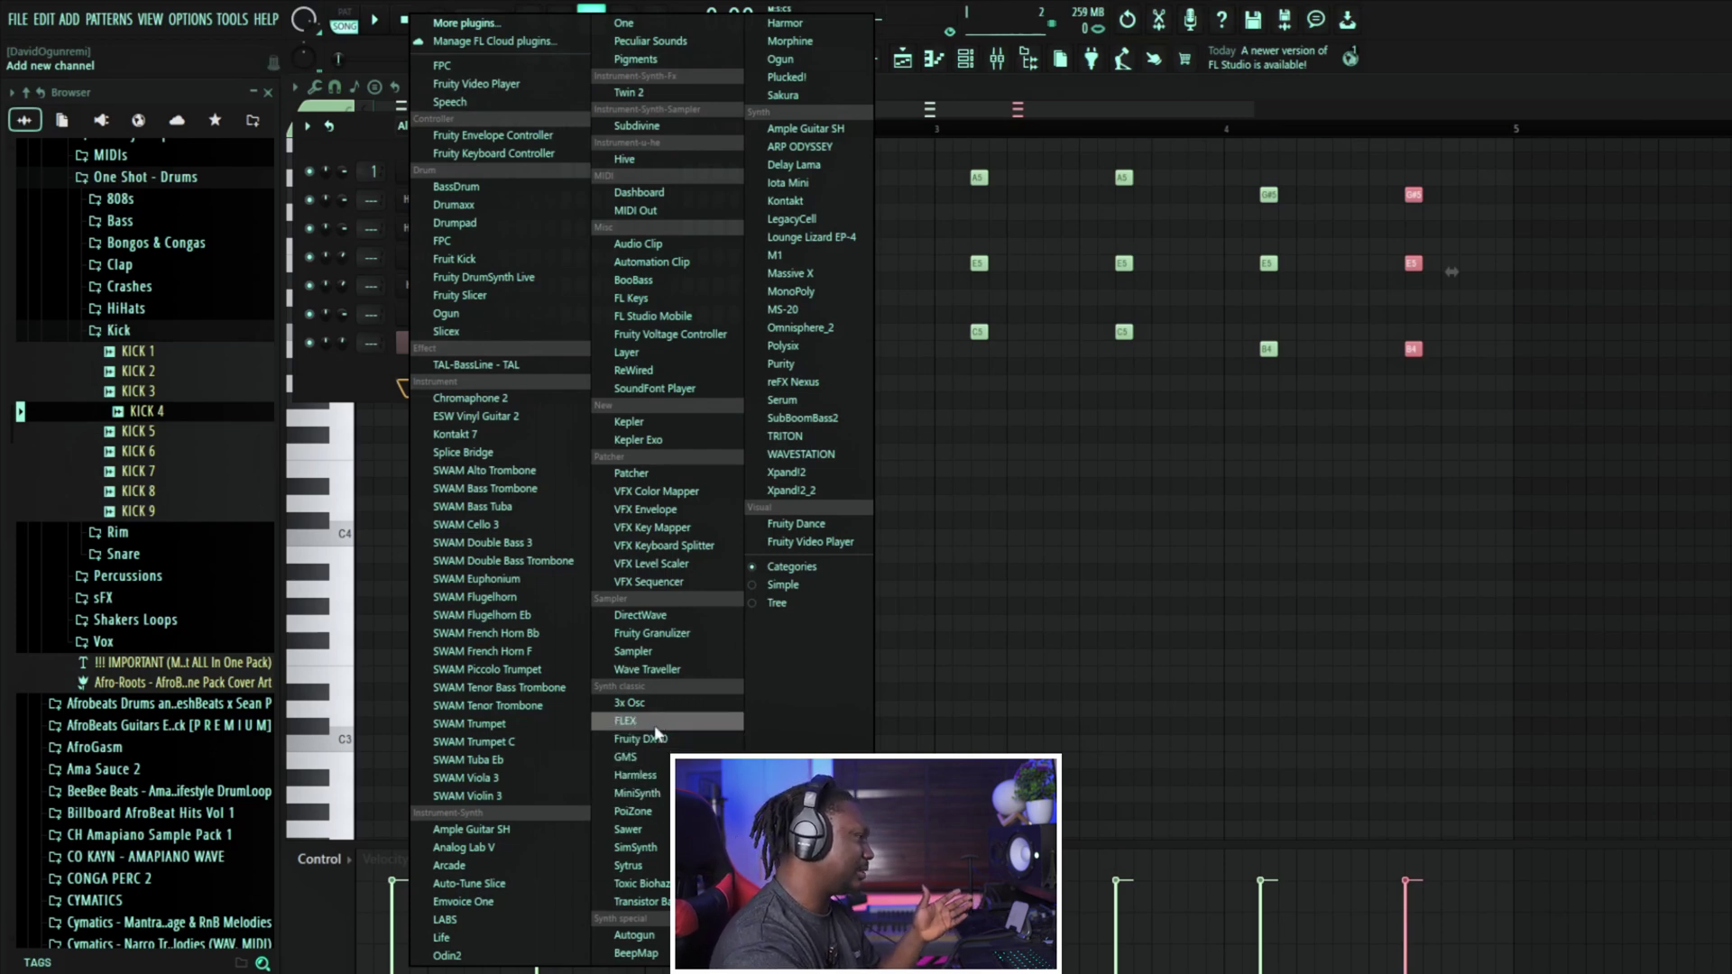
click(444, 397)
click(442, 397)
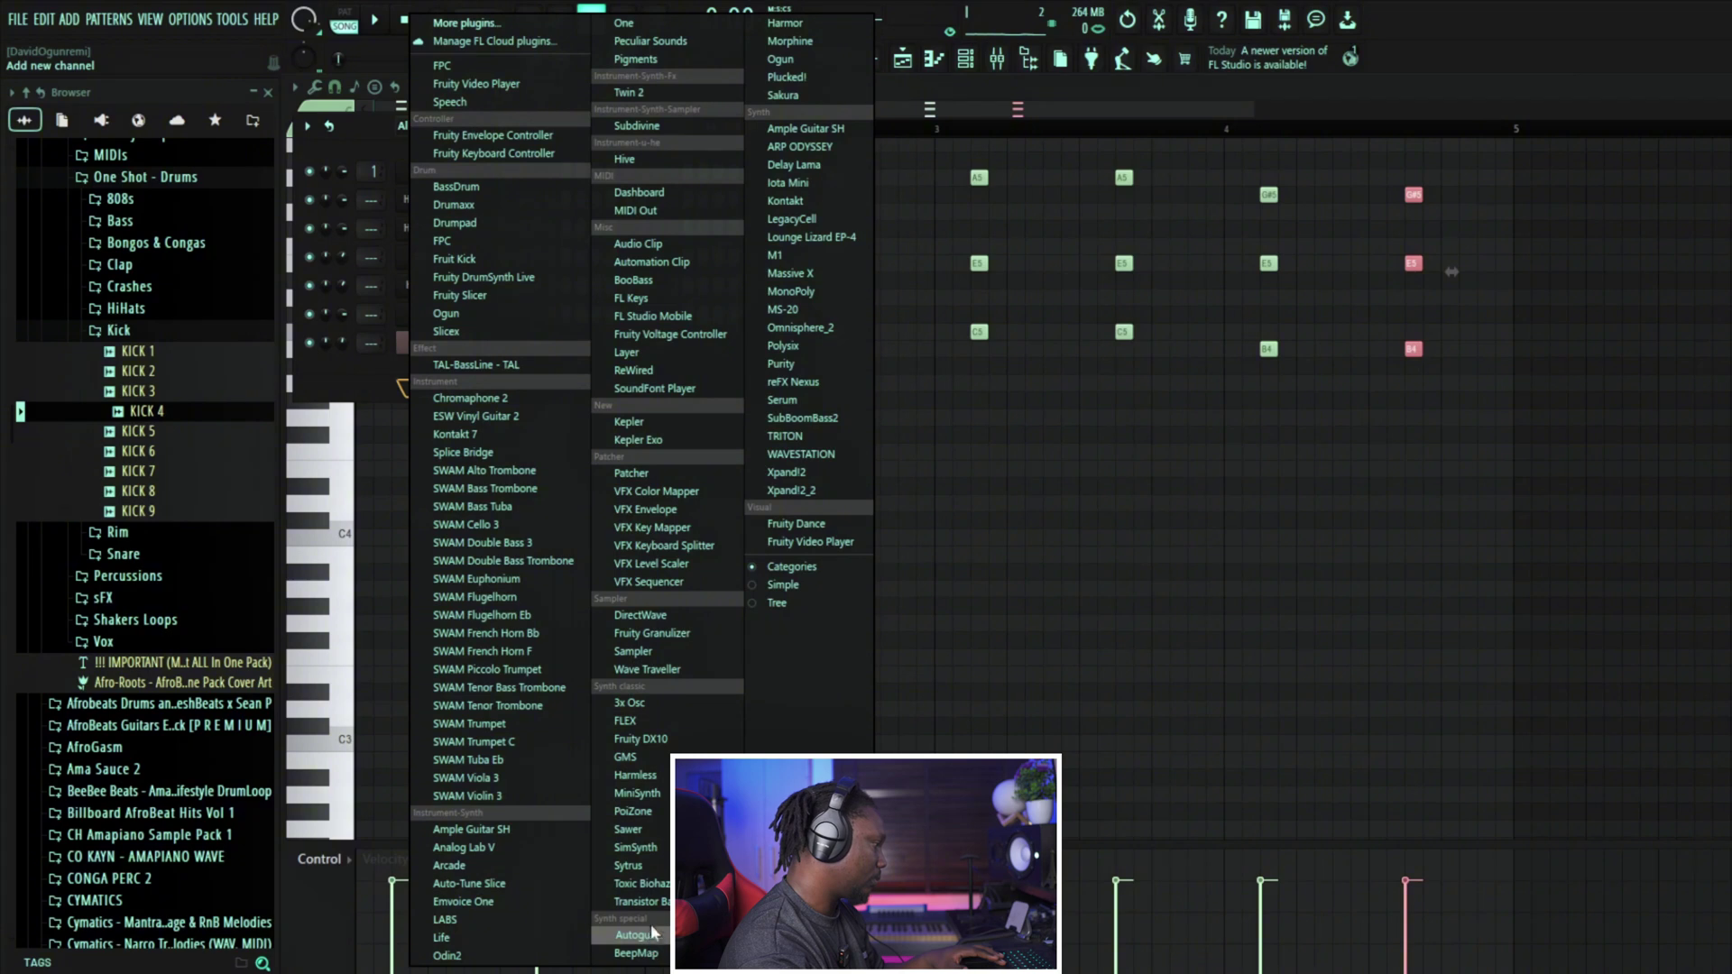
click(630, 866)
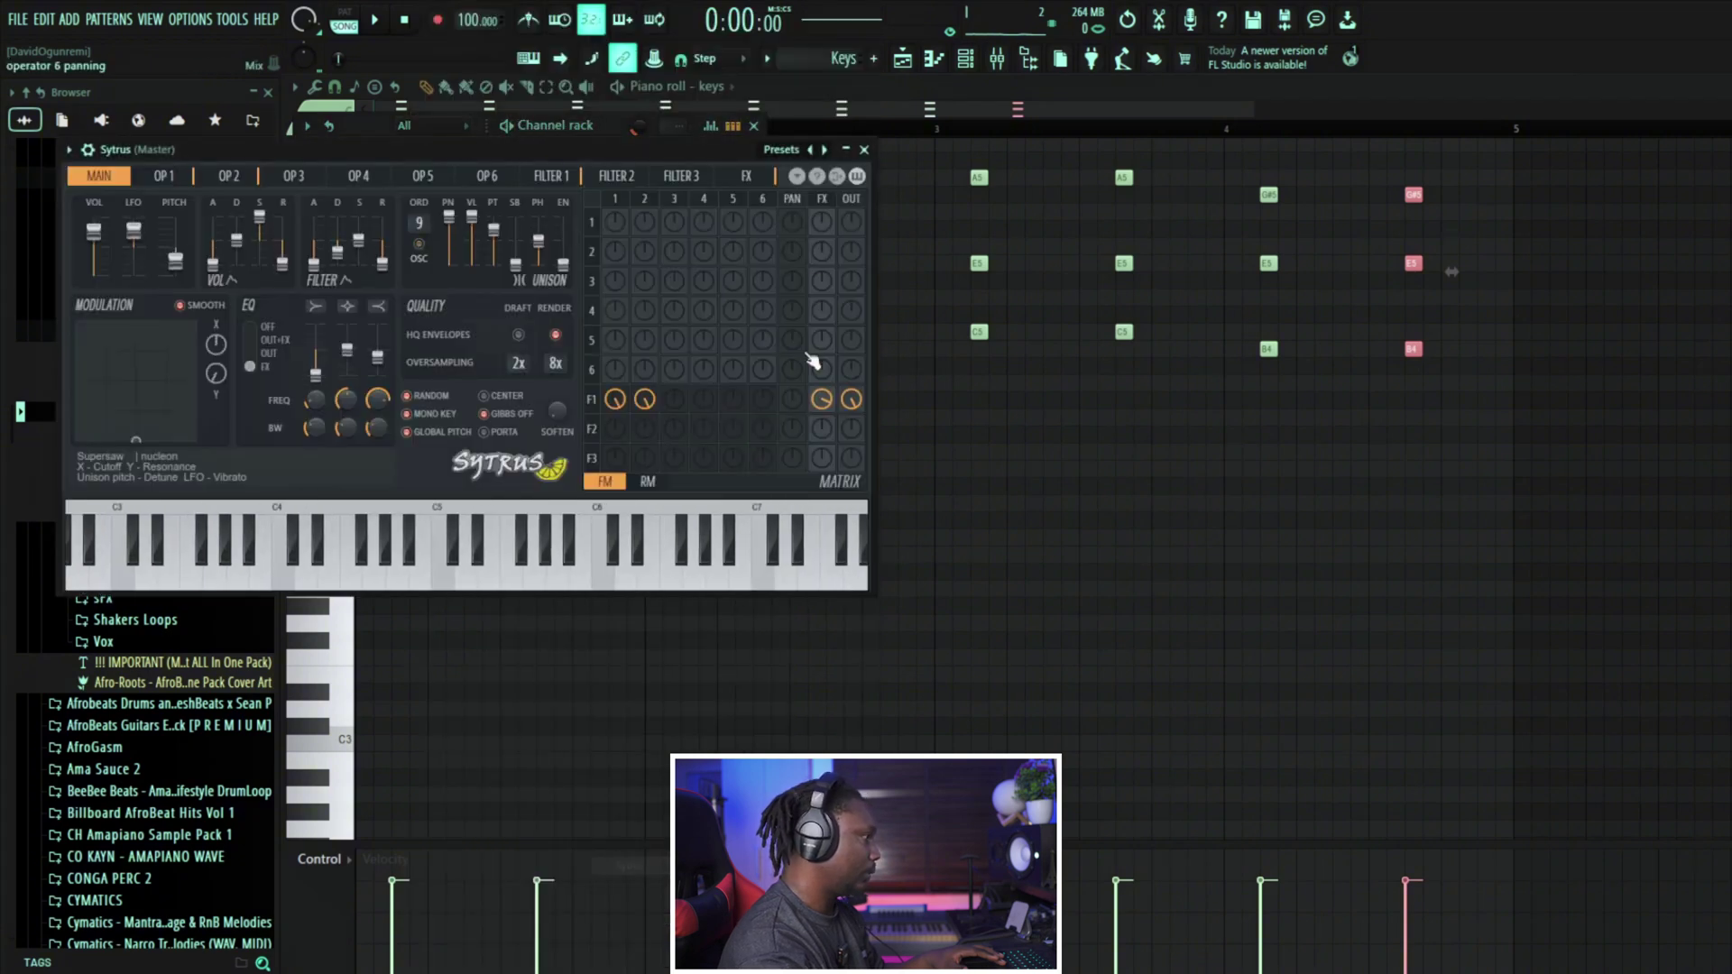
drag(696, 158, 1214, 323)
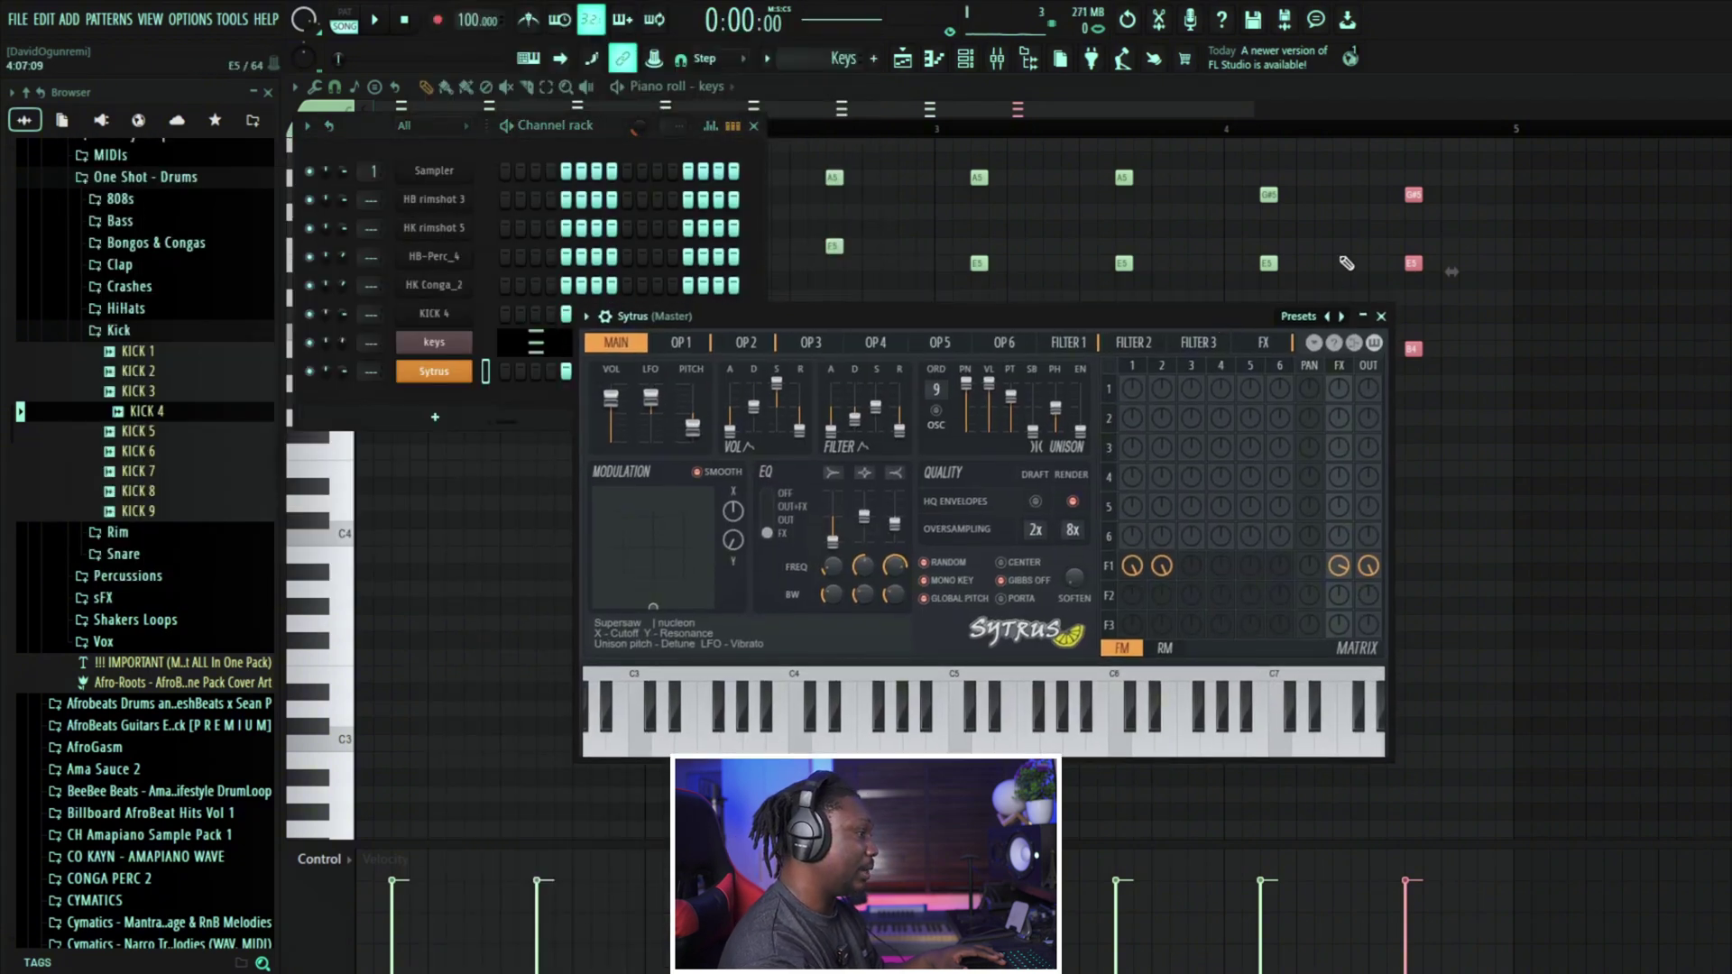
Step: Load the FM flute preset from Sytrus's Wind category and close the instrument window
click(1308, 317)
mouse_move(1429, 642)
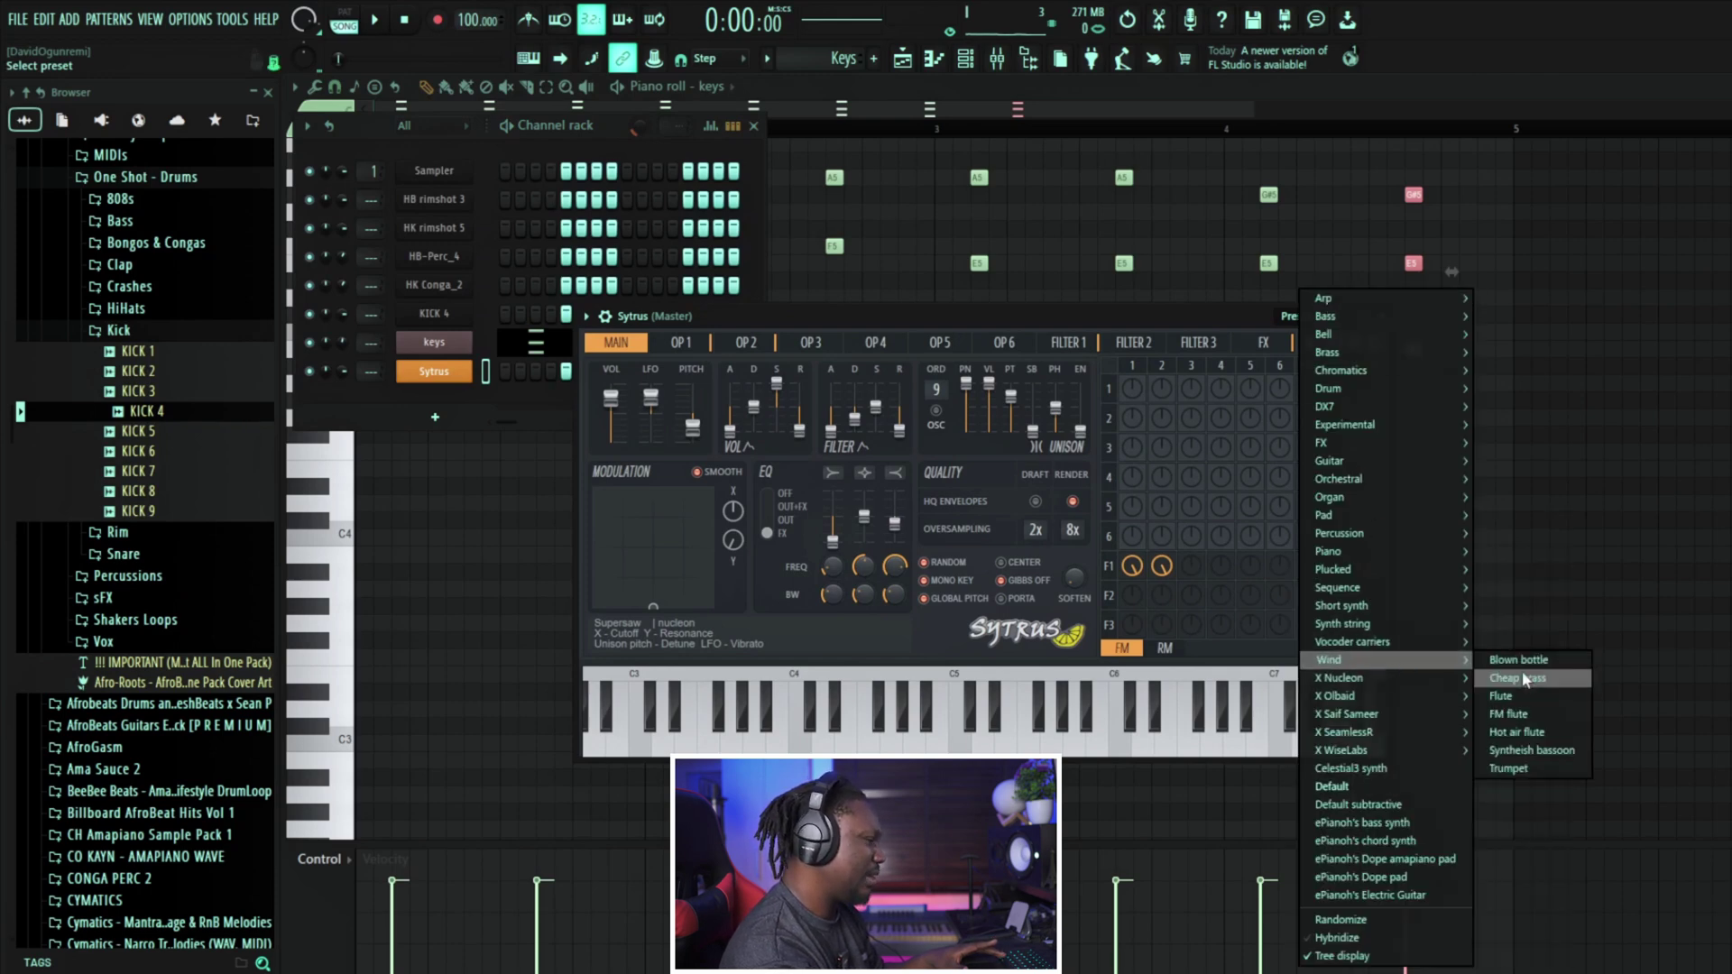
click(1532, 714)
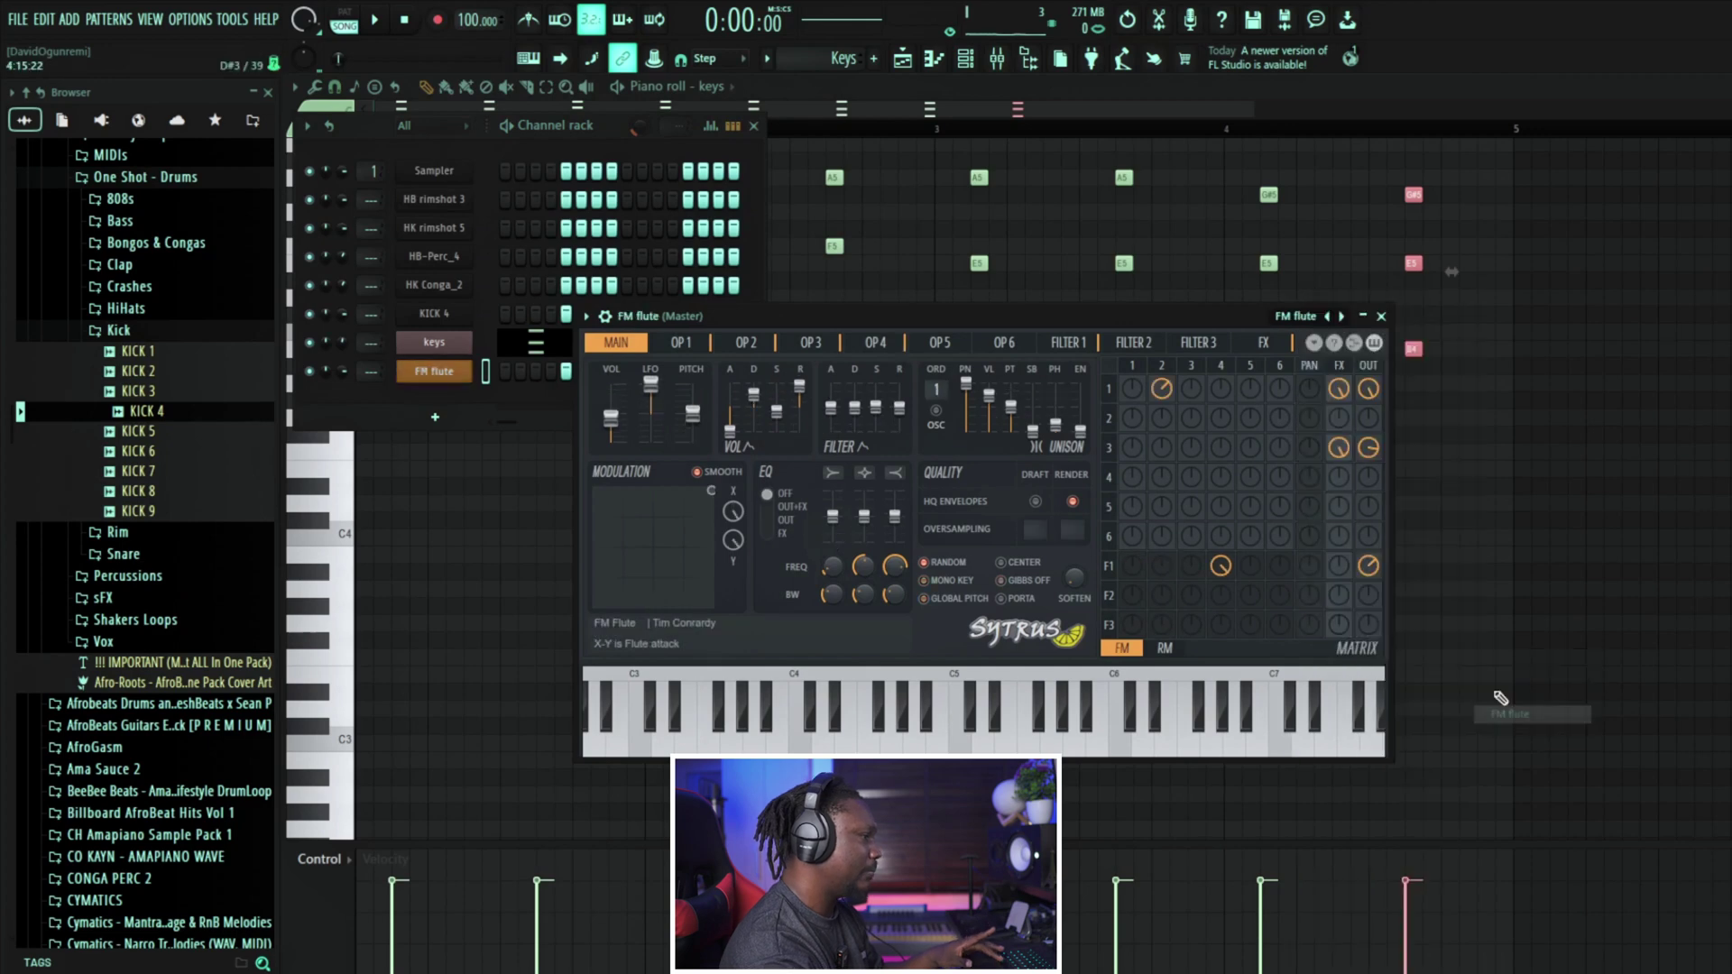
click(1381, 317)
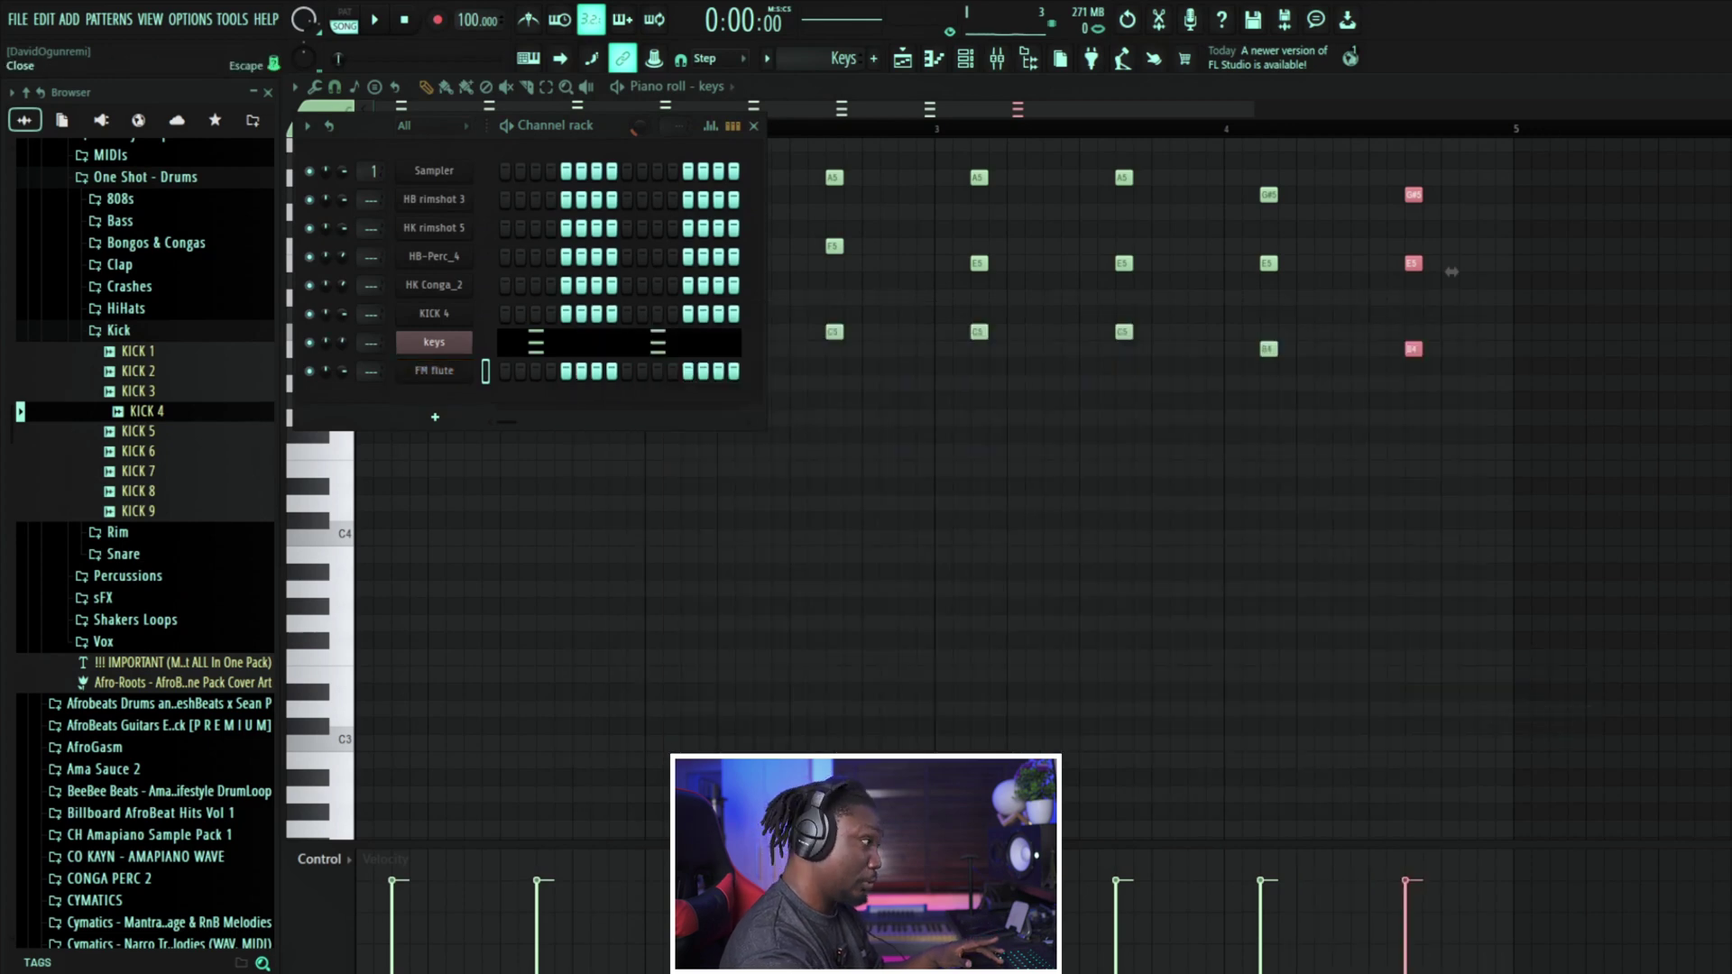
Step: Create a blue pattern named flute and place it in the playlist on the track below Keys
key(F7)
click(756, 126)
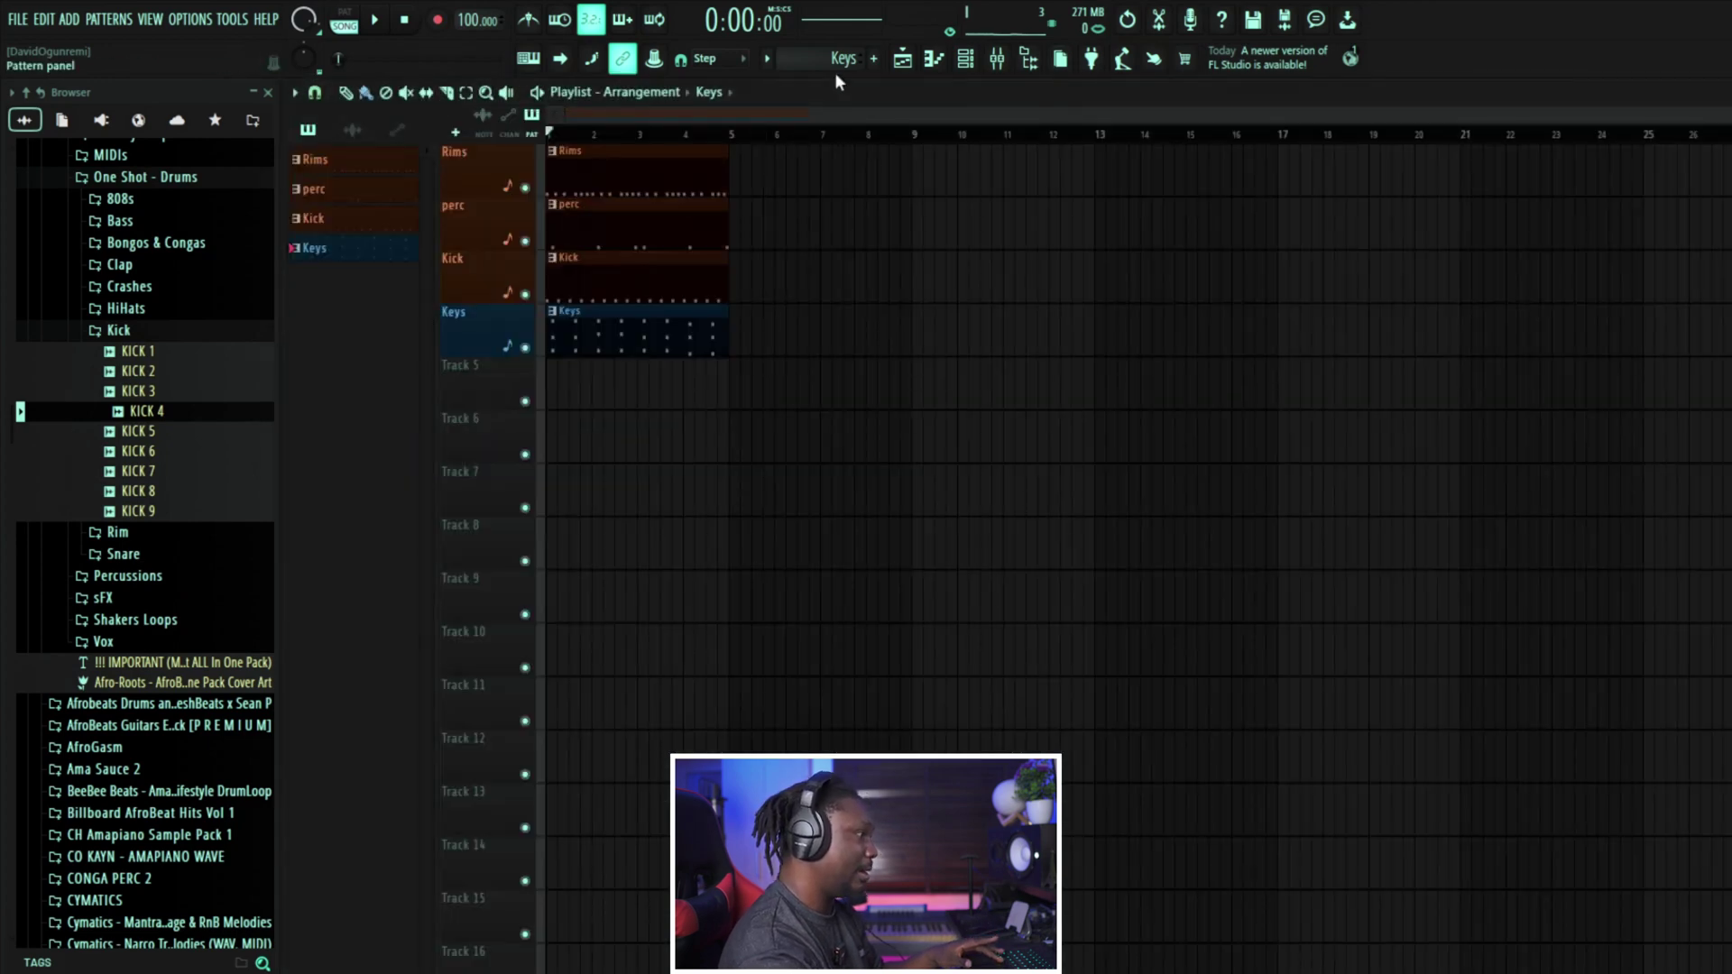
click(875, 59)
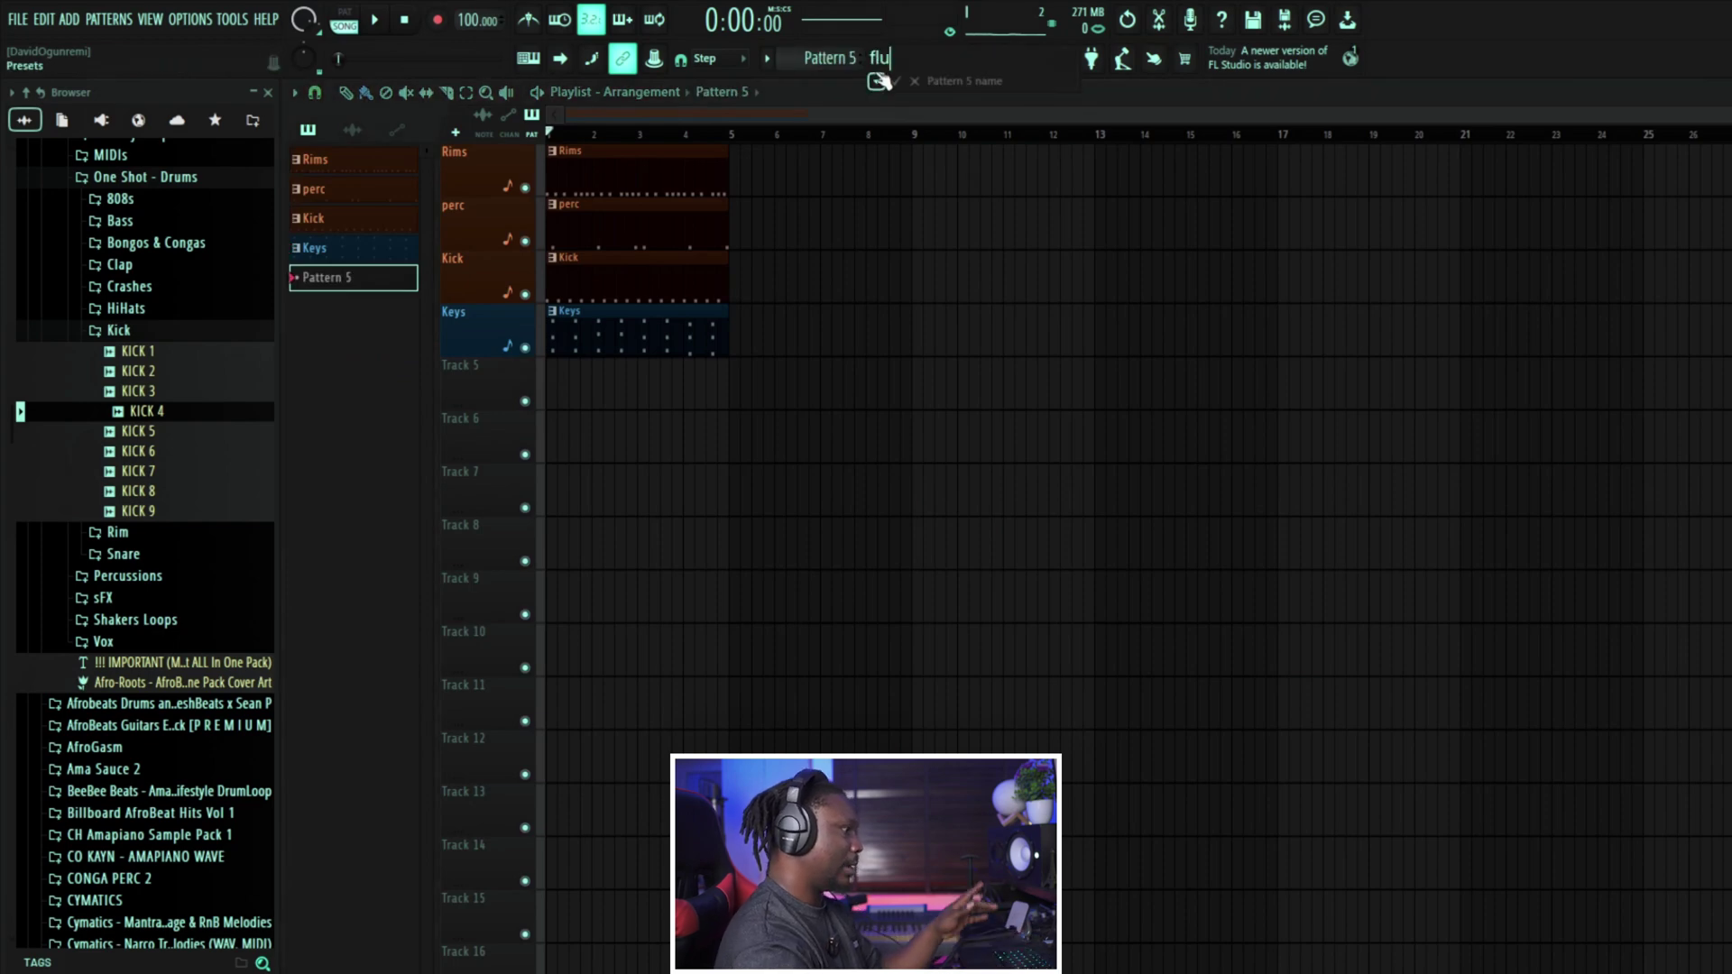
click(1081, 82)
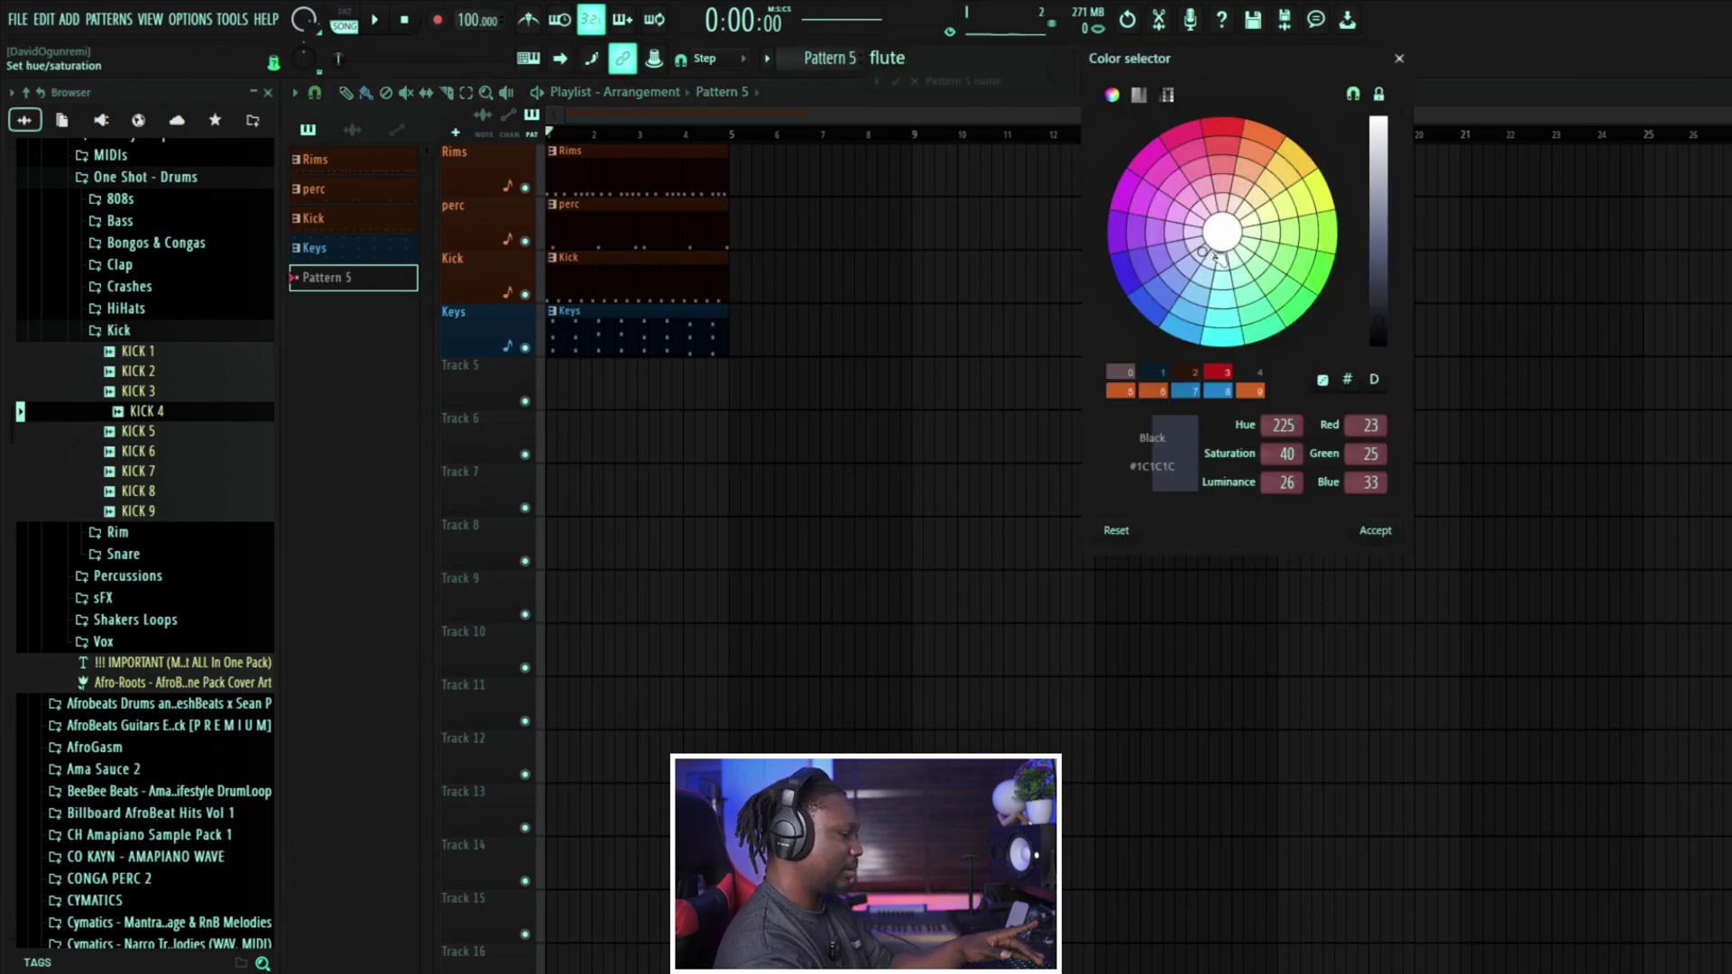
click(1182, 332)
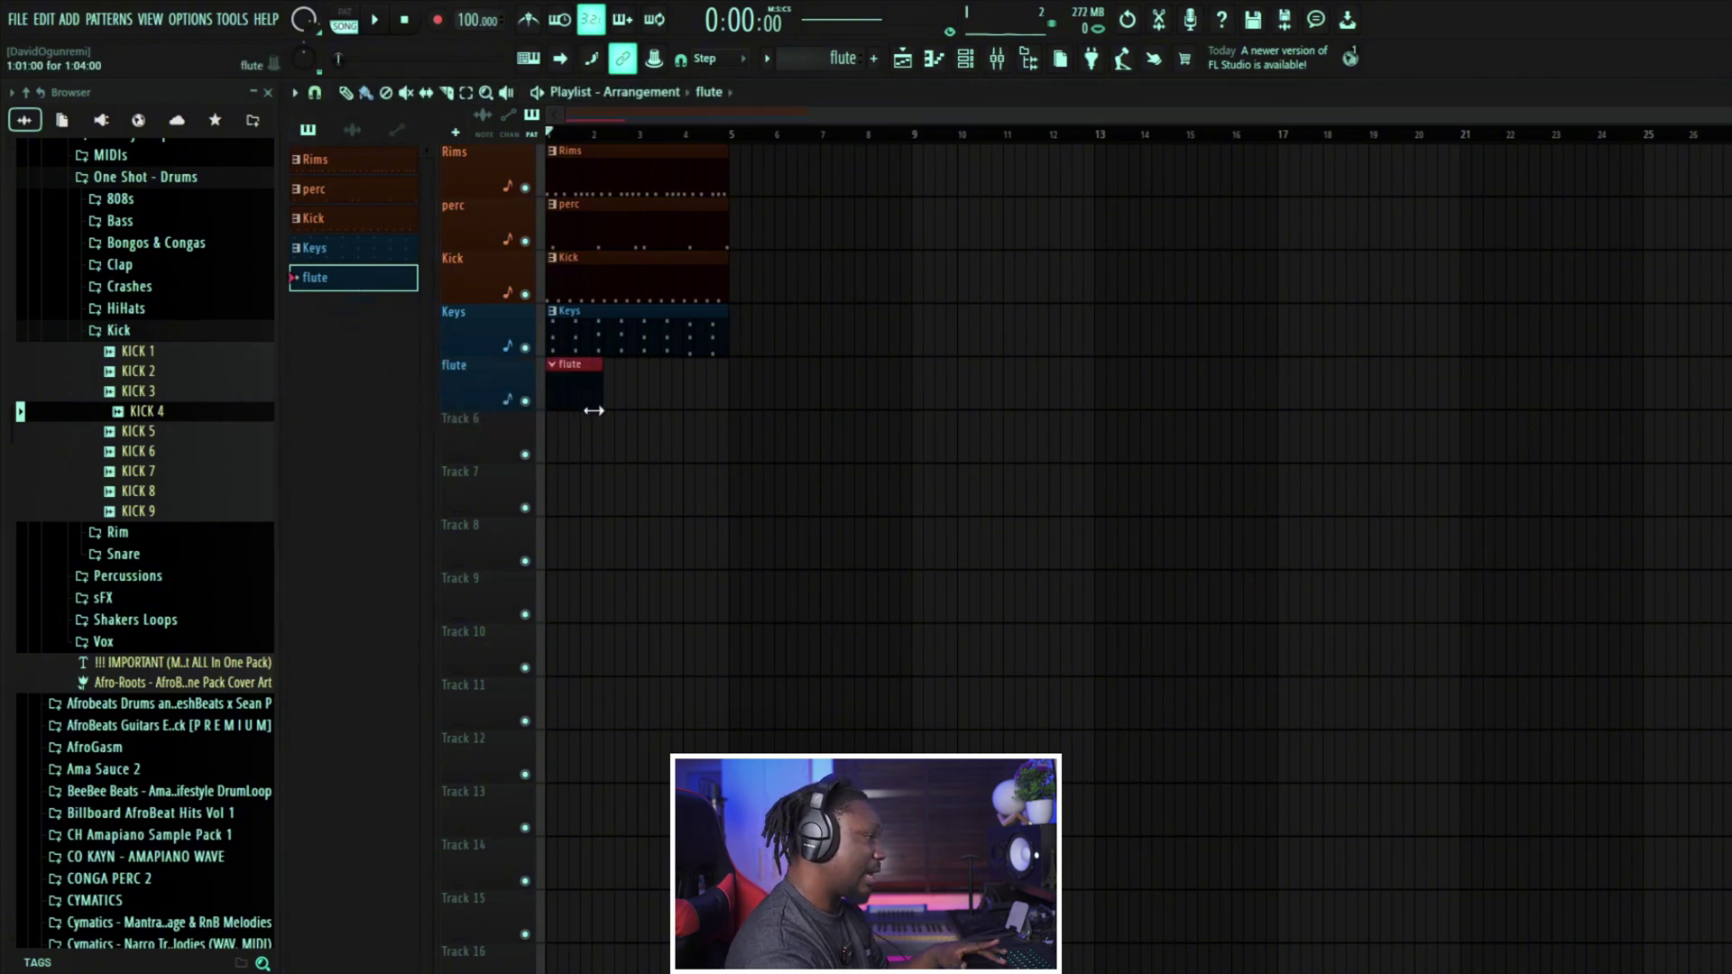
Step: In the FM flute piano roll, draw an eight-step A5 note at the start of bar 1 with reduced velocity
click(965, 60)
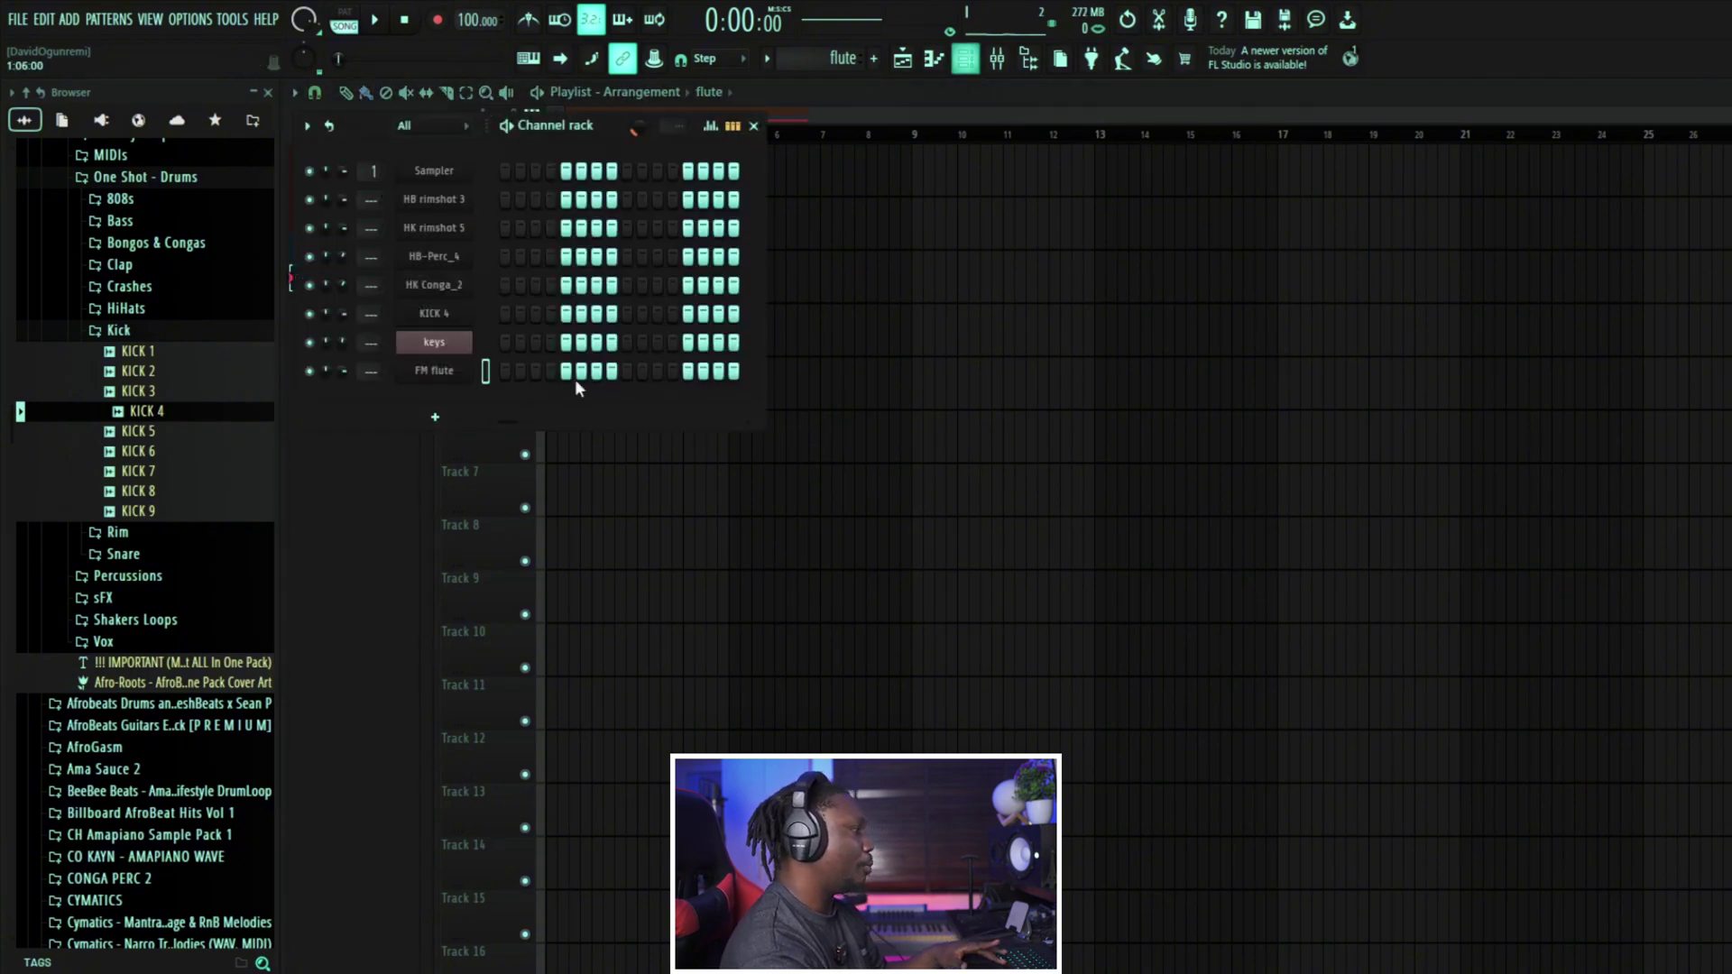
right_click(402, 369)
click(512, 372)
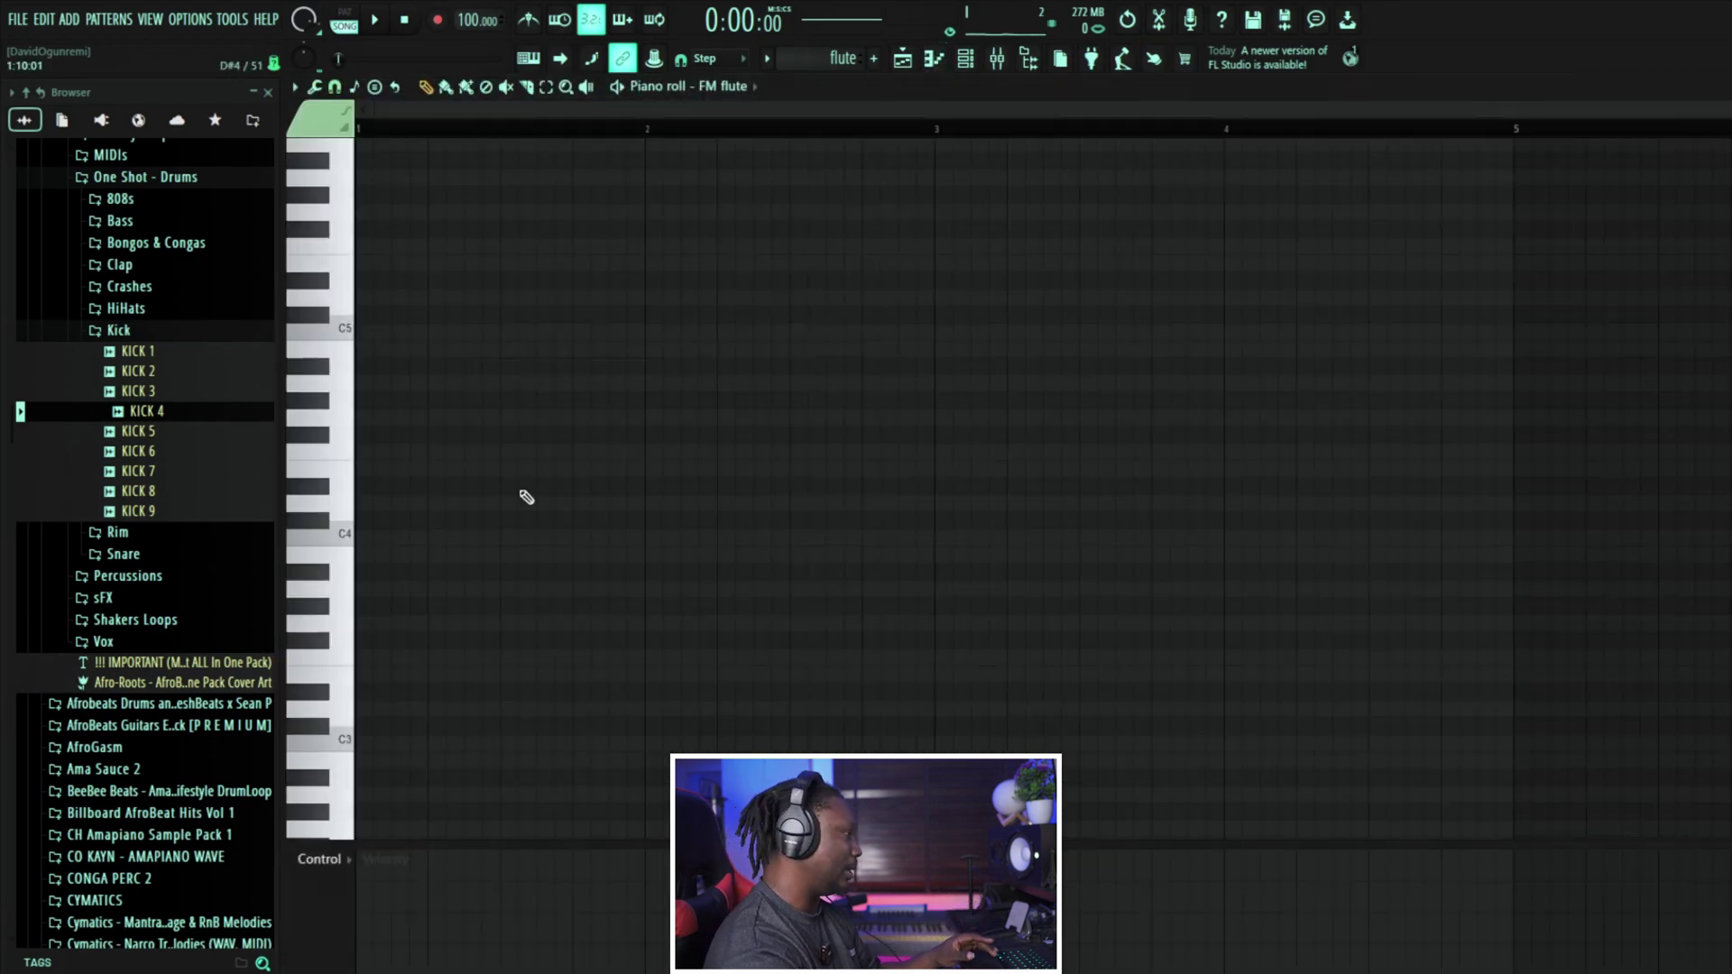
scroll(349, 379, up, 3)
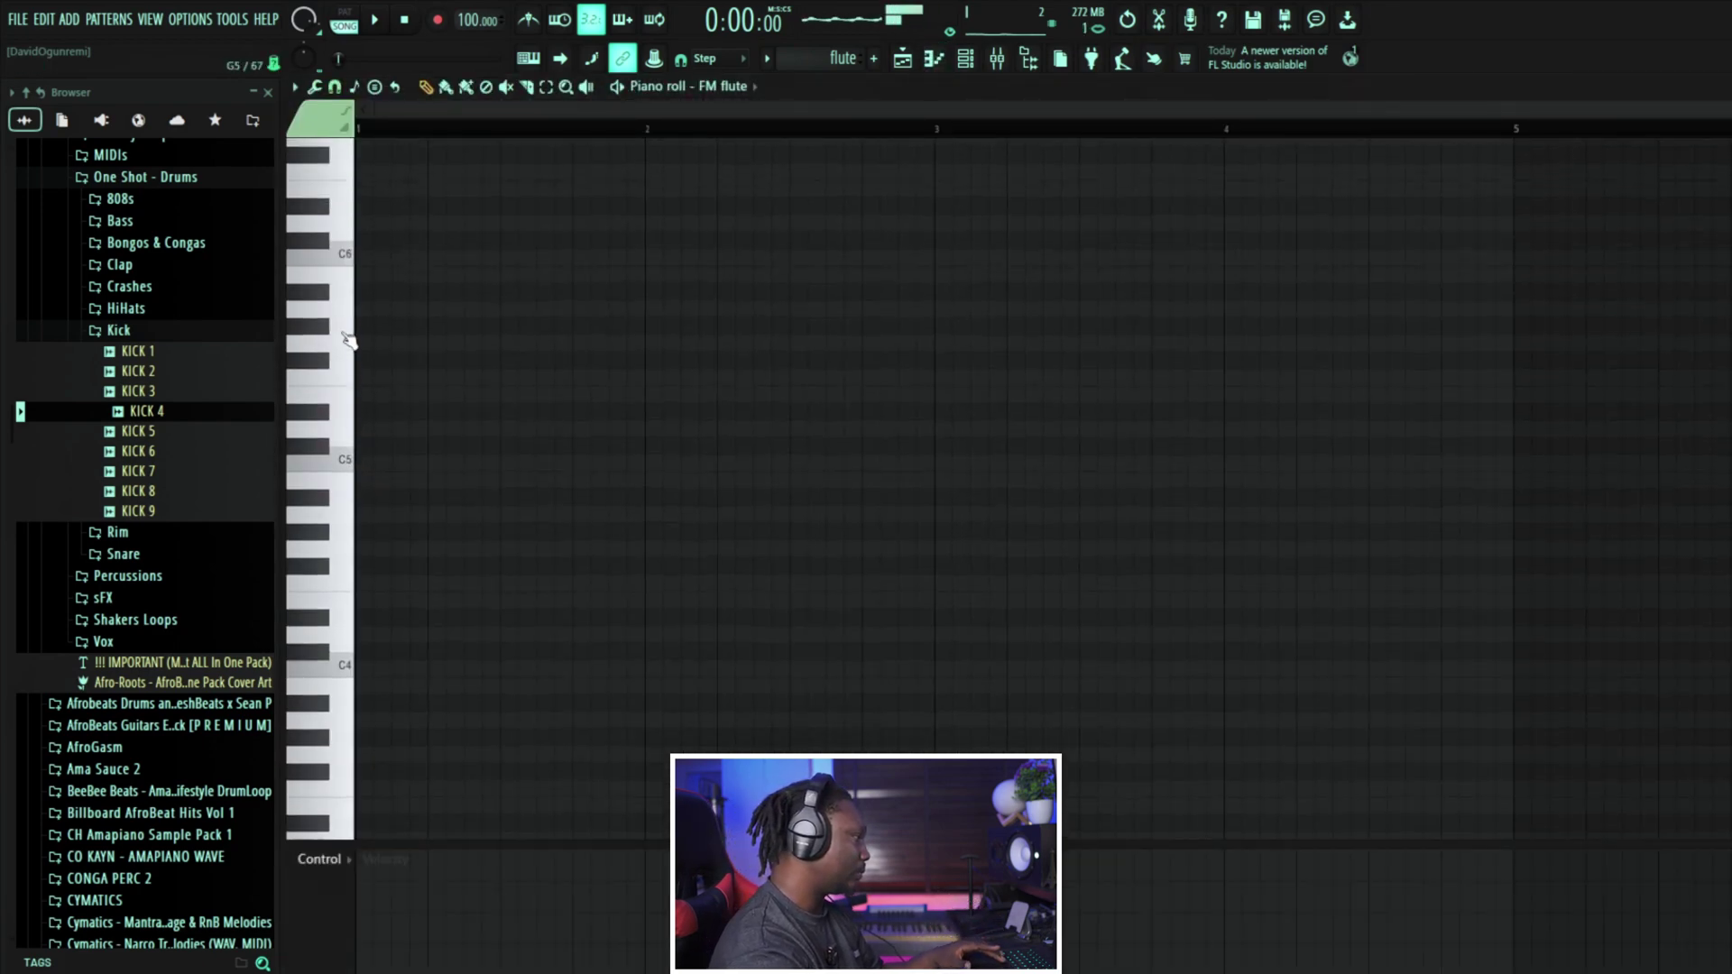
scroll(351, 352, up, 3)
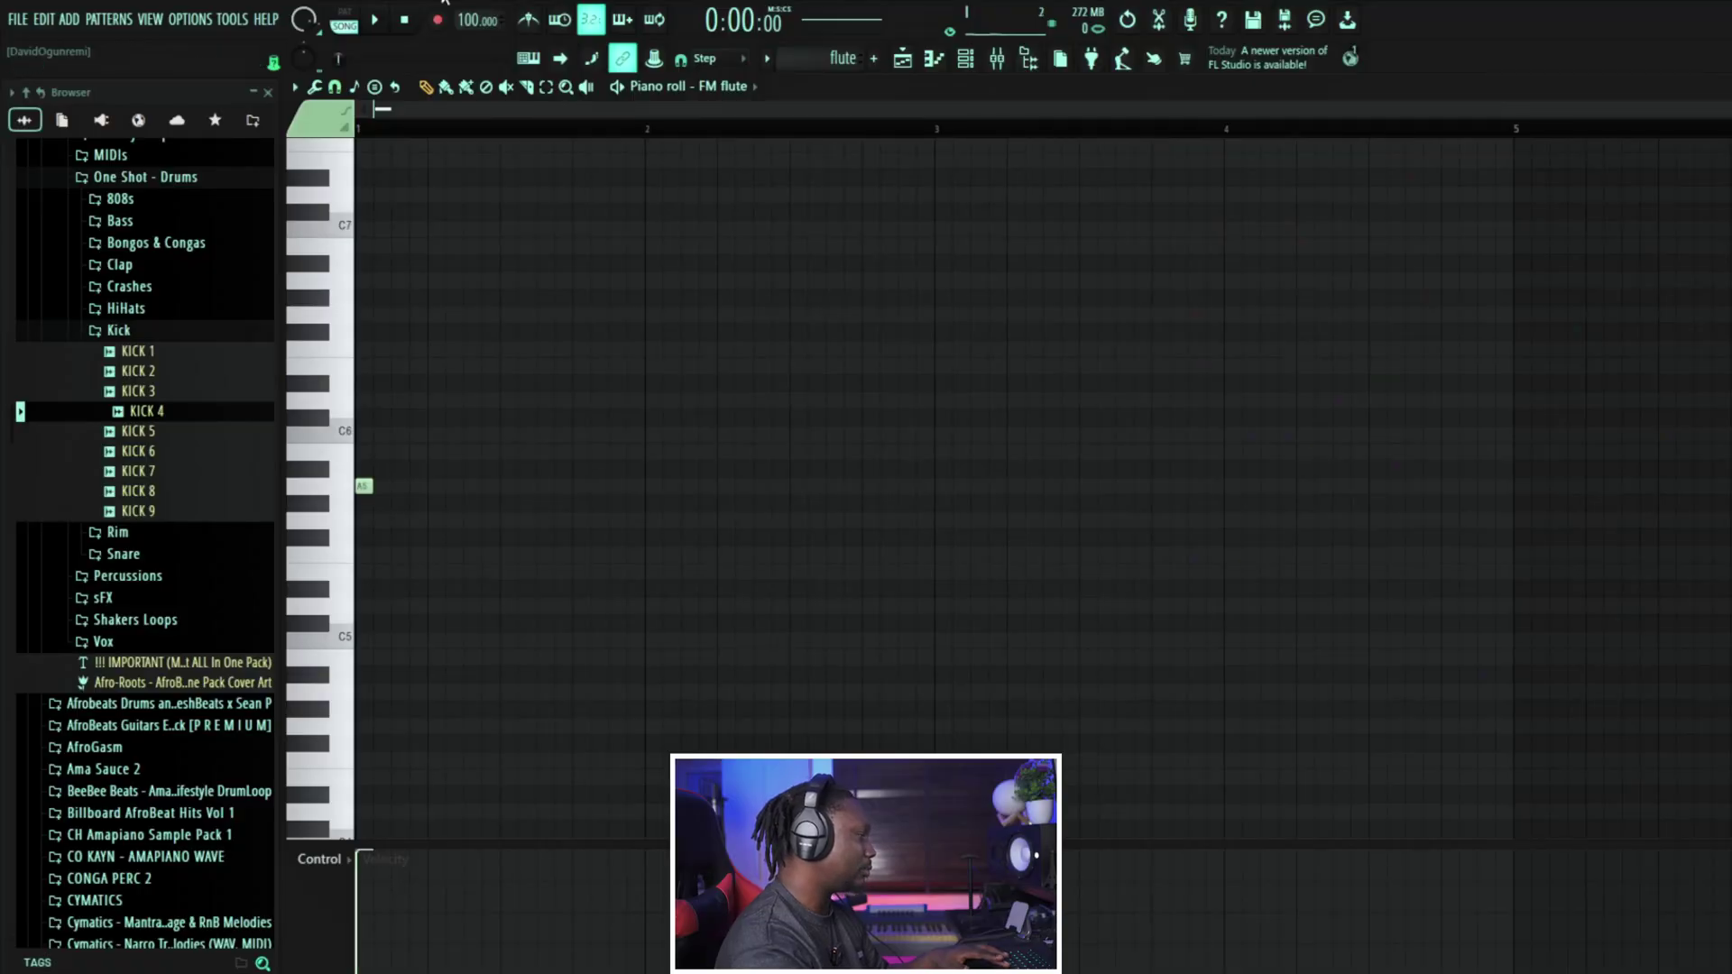
key(space)
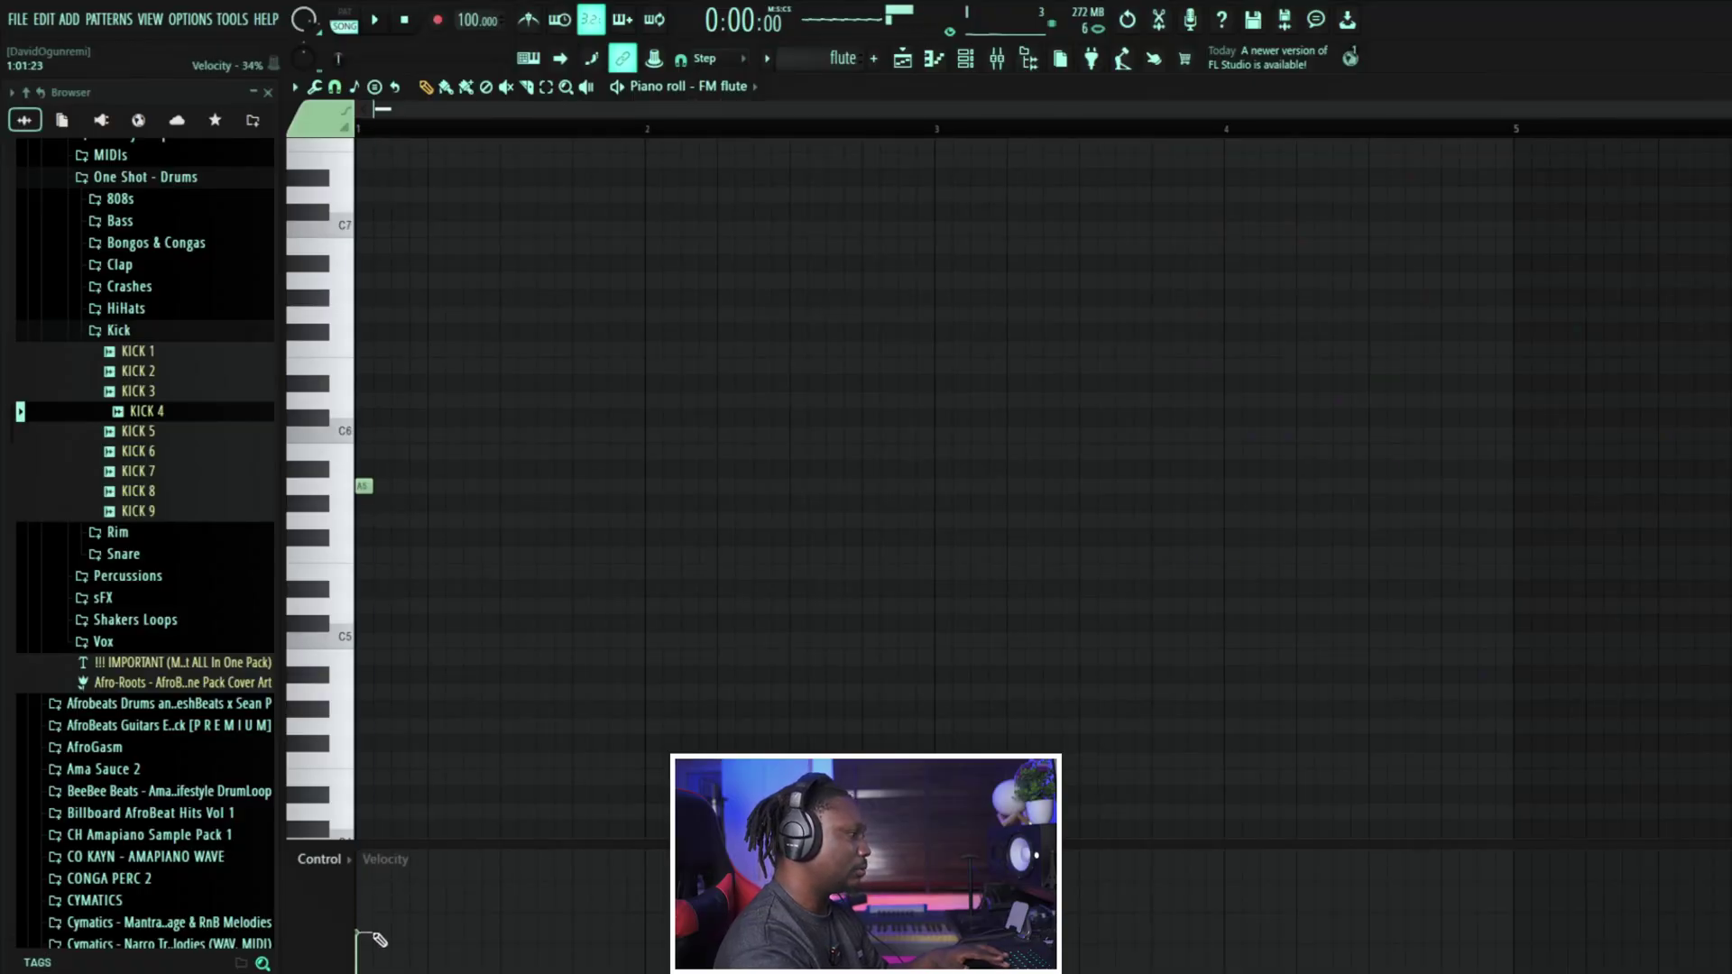
key(space)
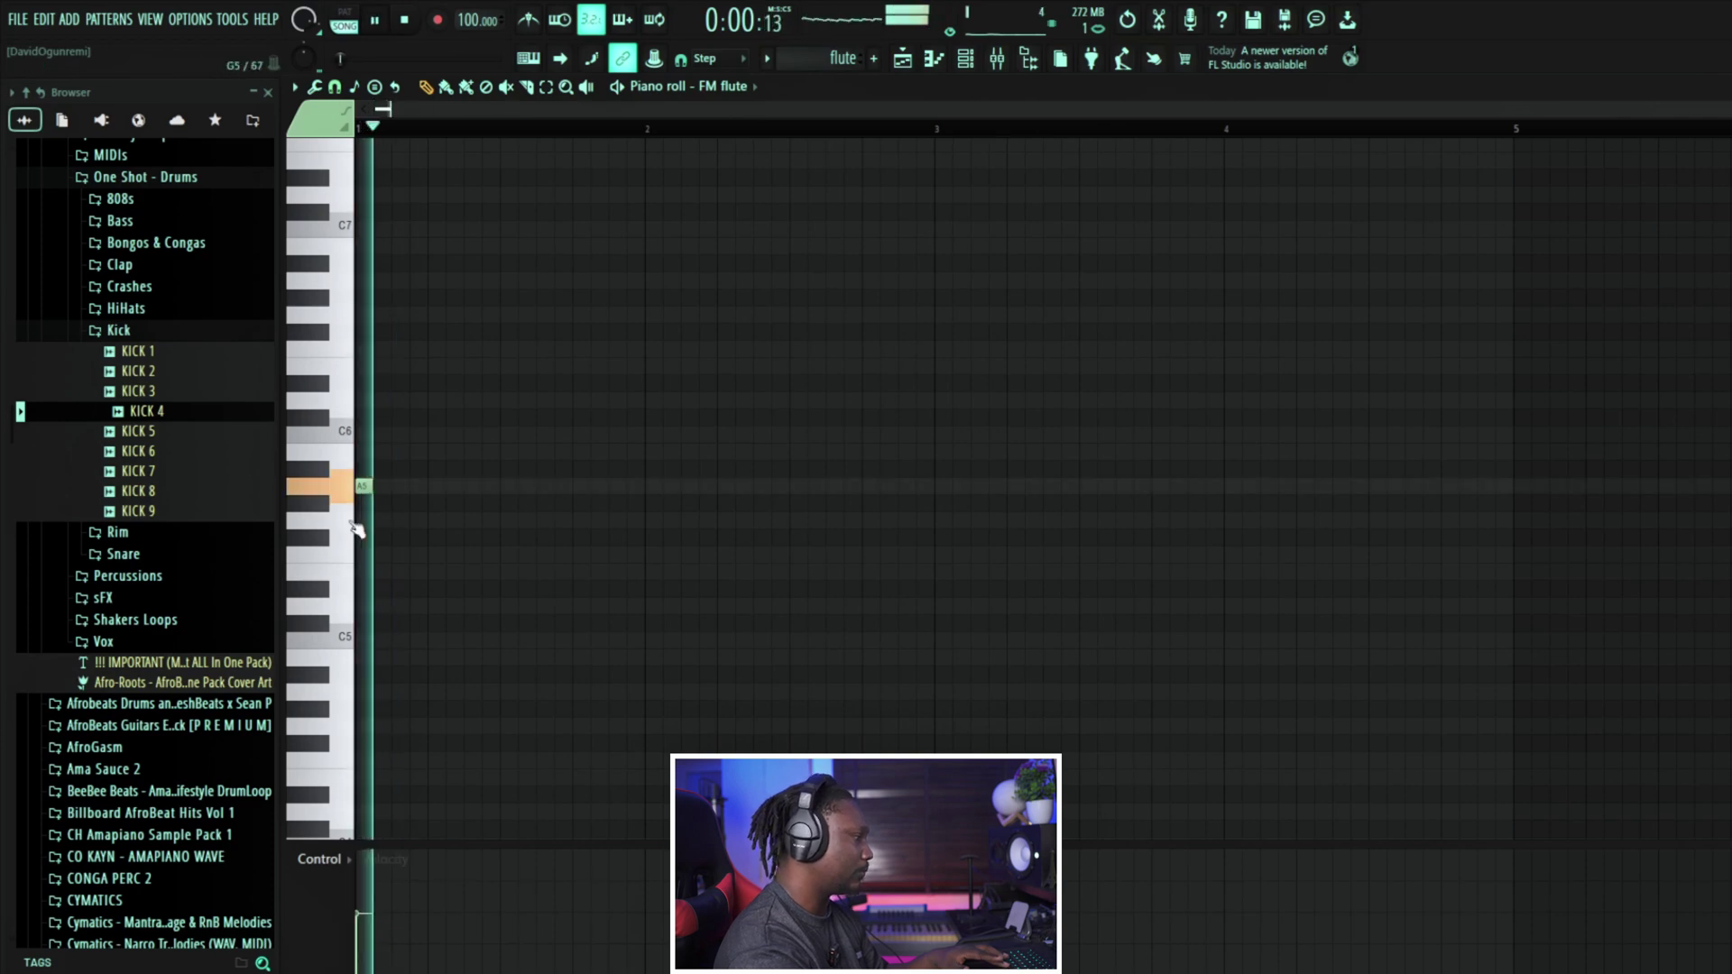
key(space)
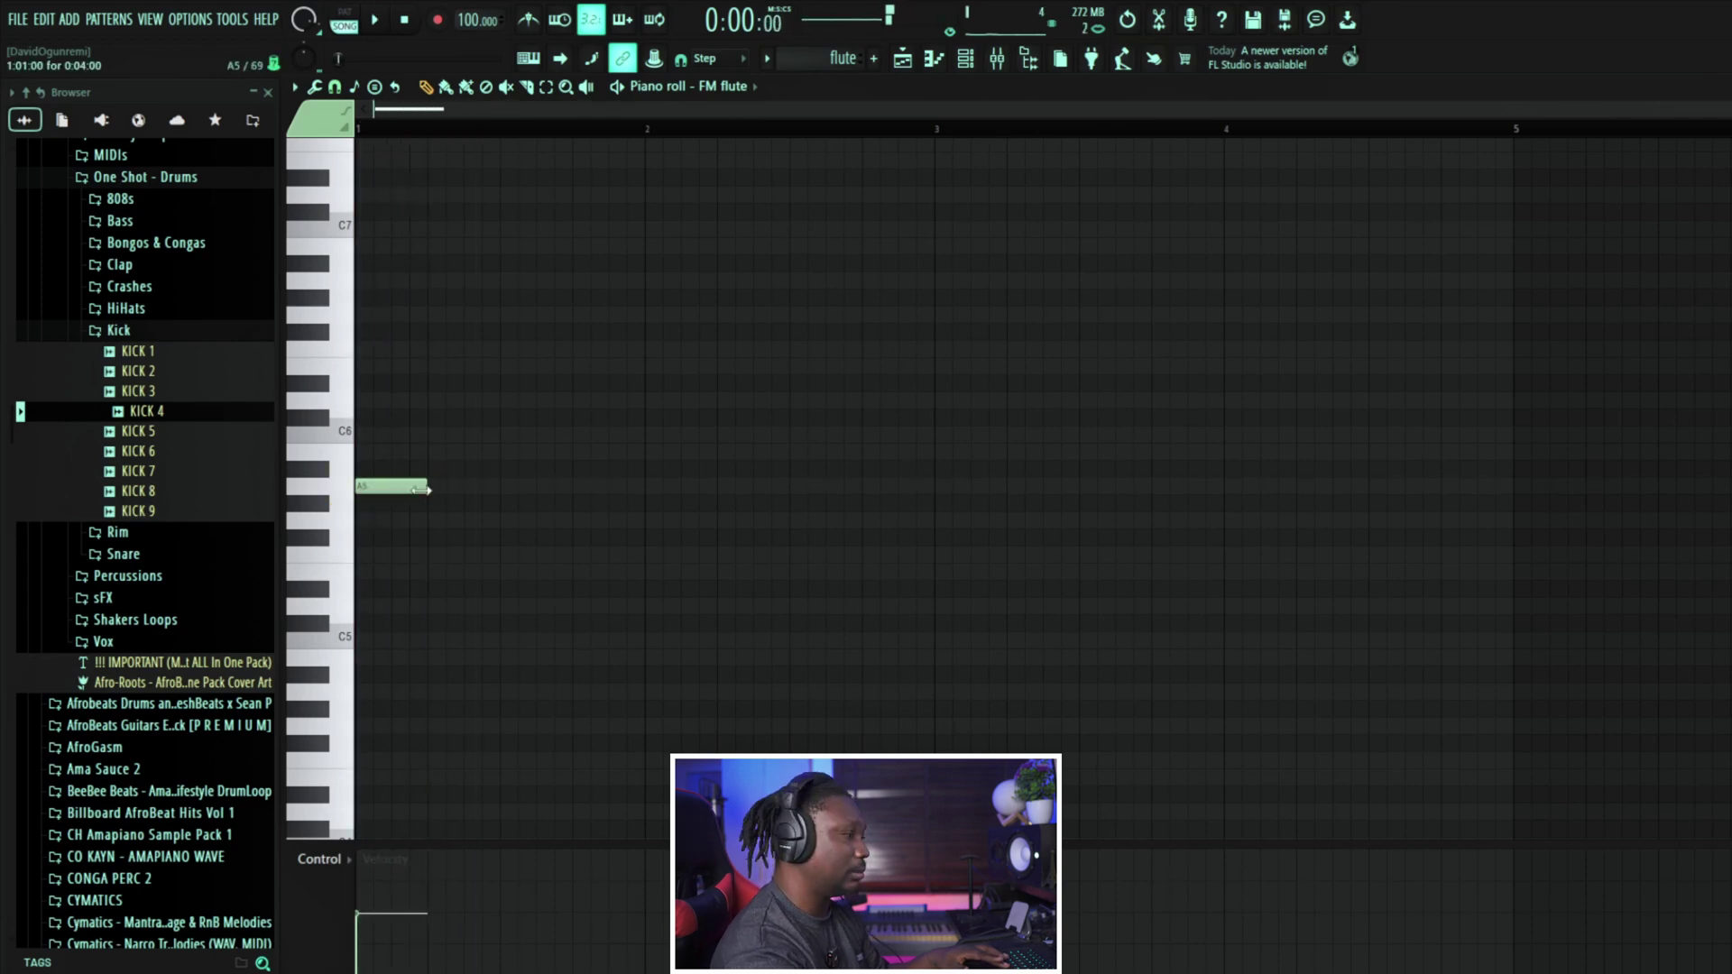
drag(484, 492, 503, 492)
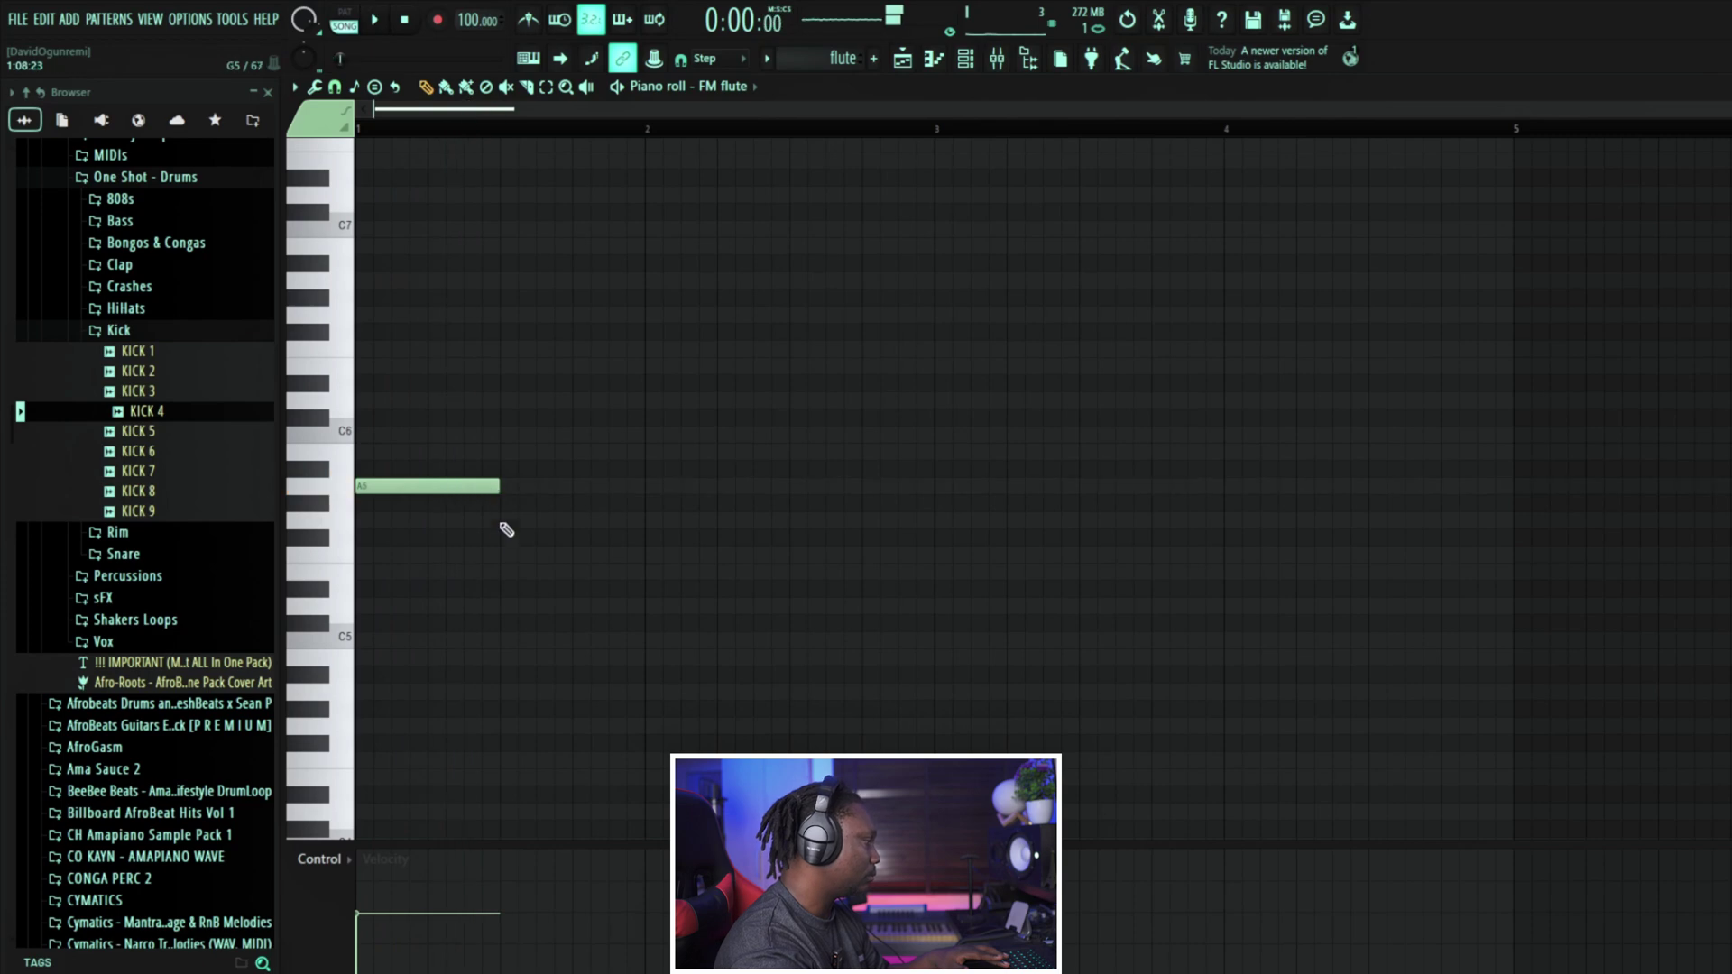
Step: Add four-step notes E5 at step 9 and A5 at step 13 of bar 1 and play the melody
drag(505, 559, 506, 575)
key(space)
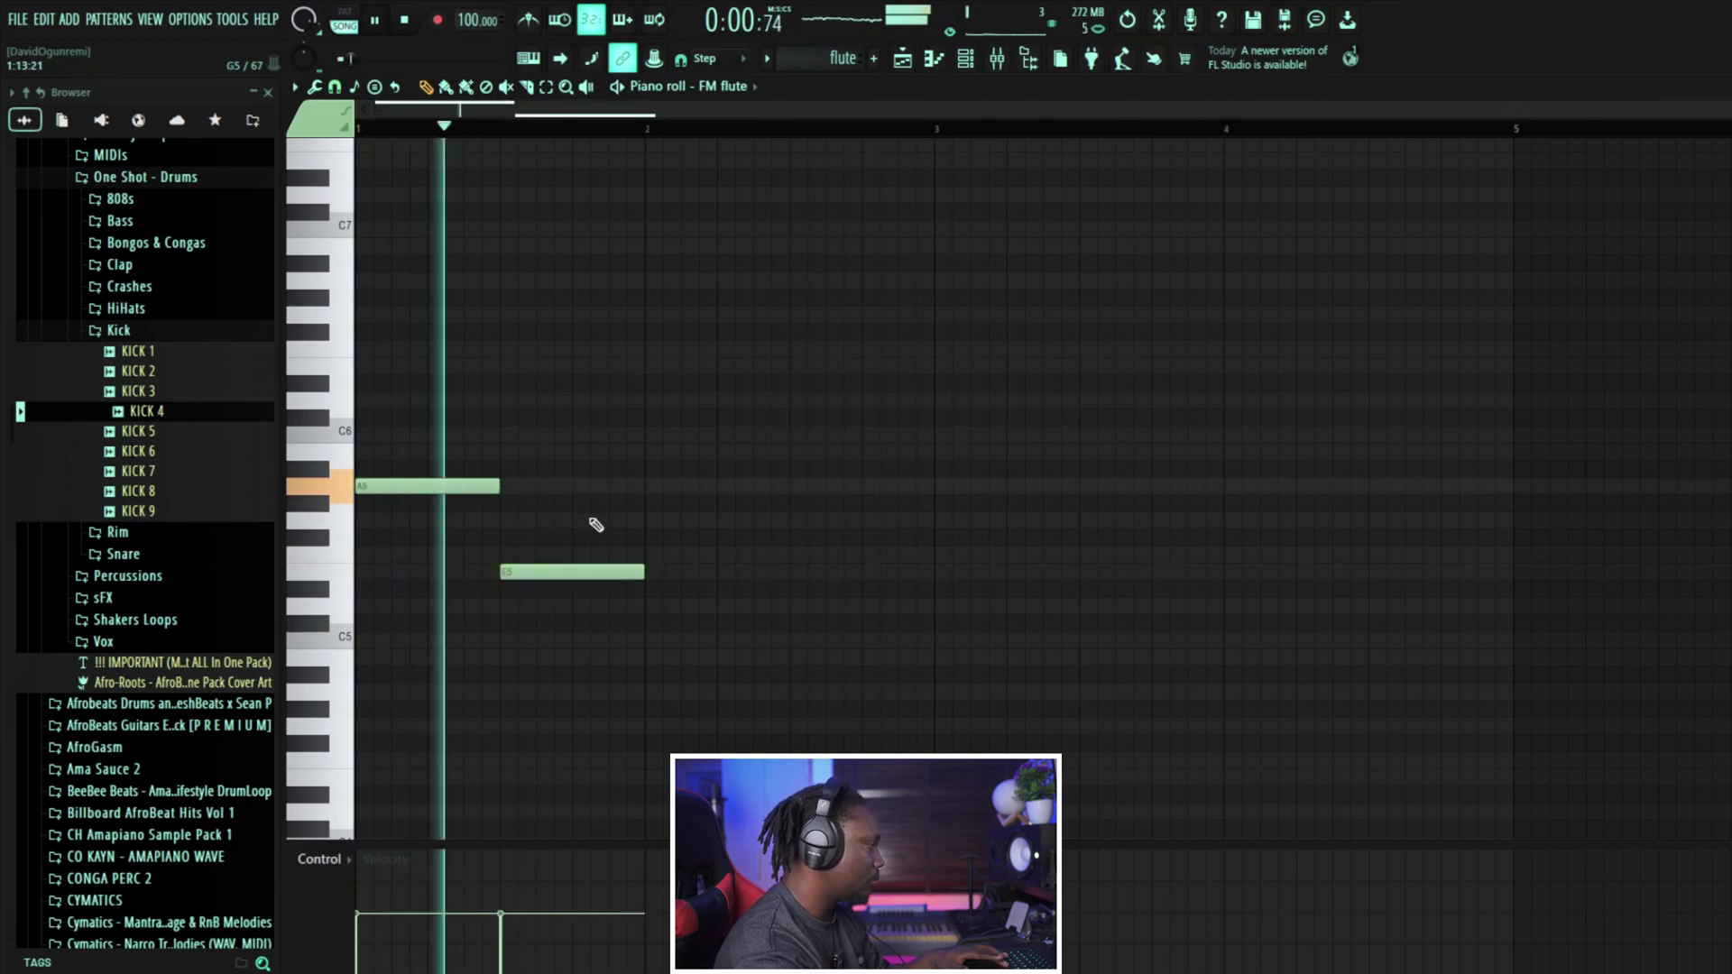
key(space)
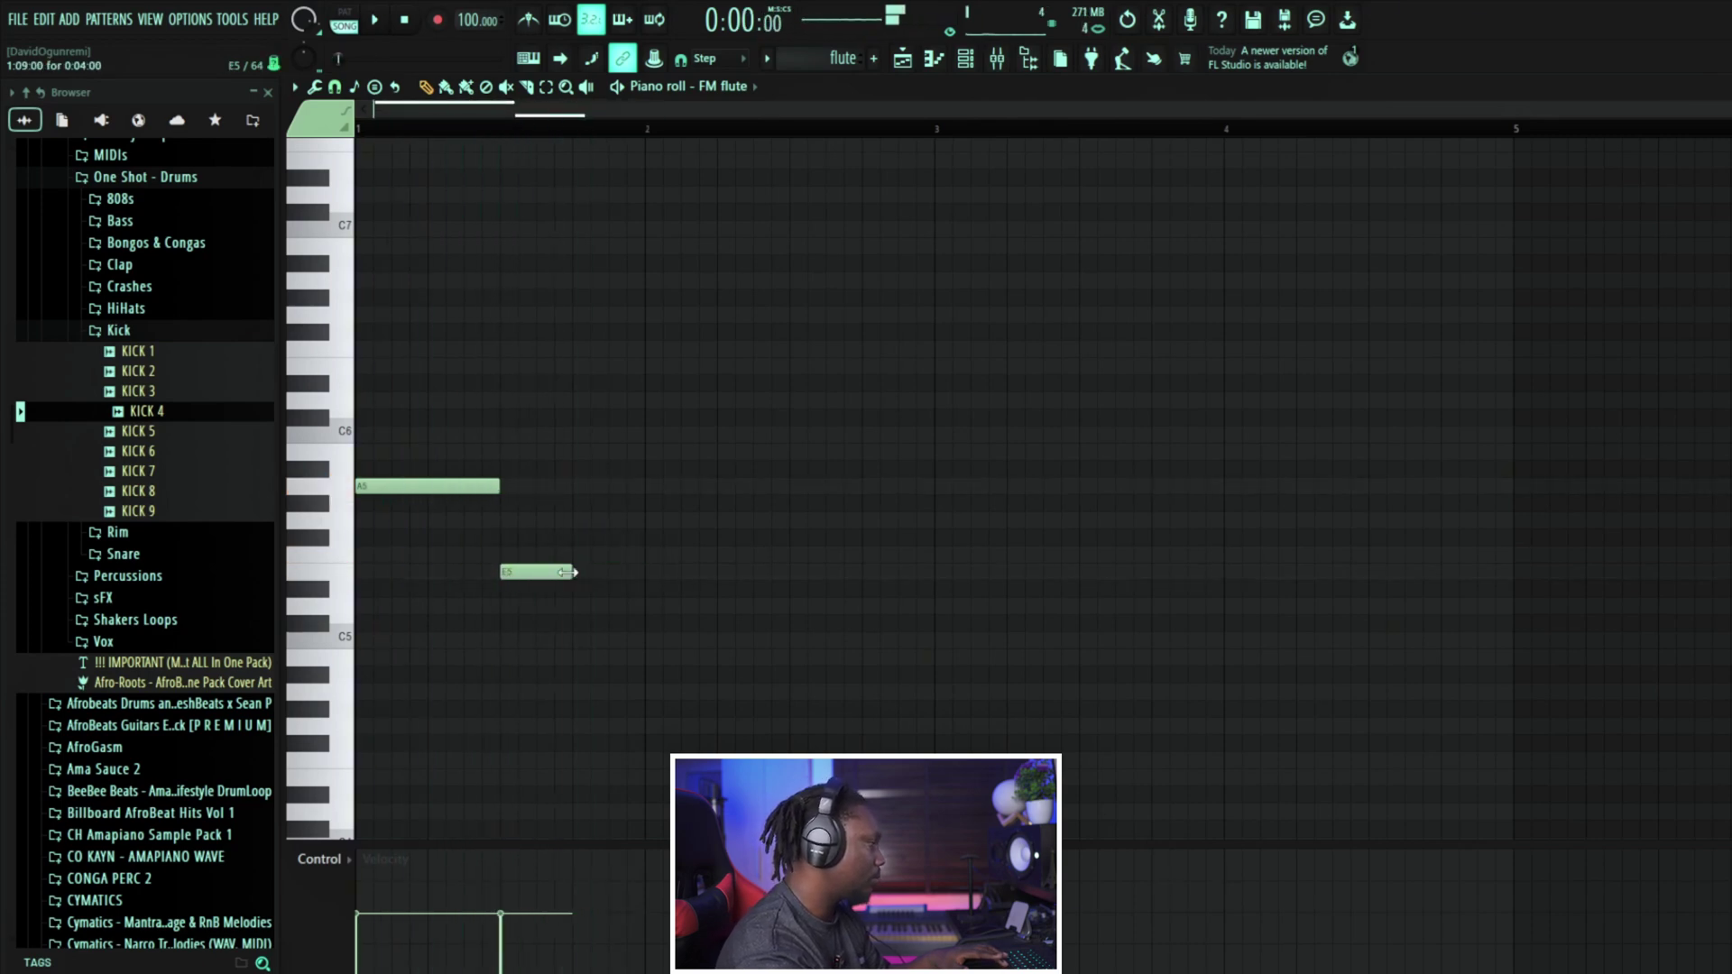
click(591, 487)
key(space)
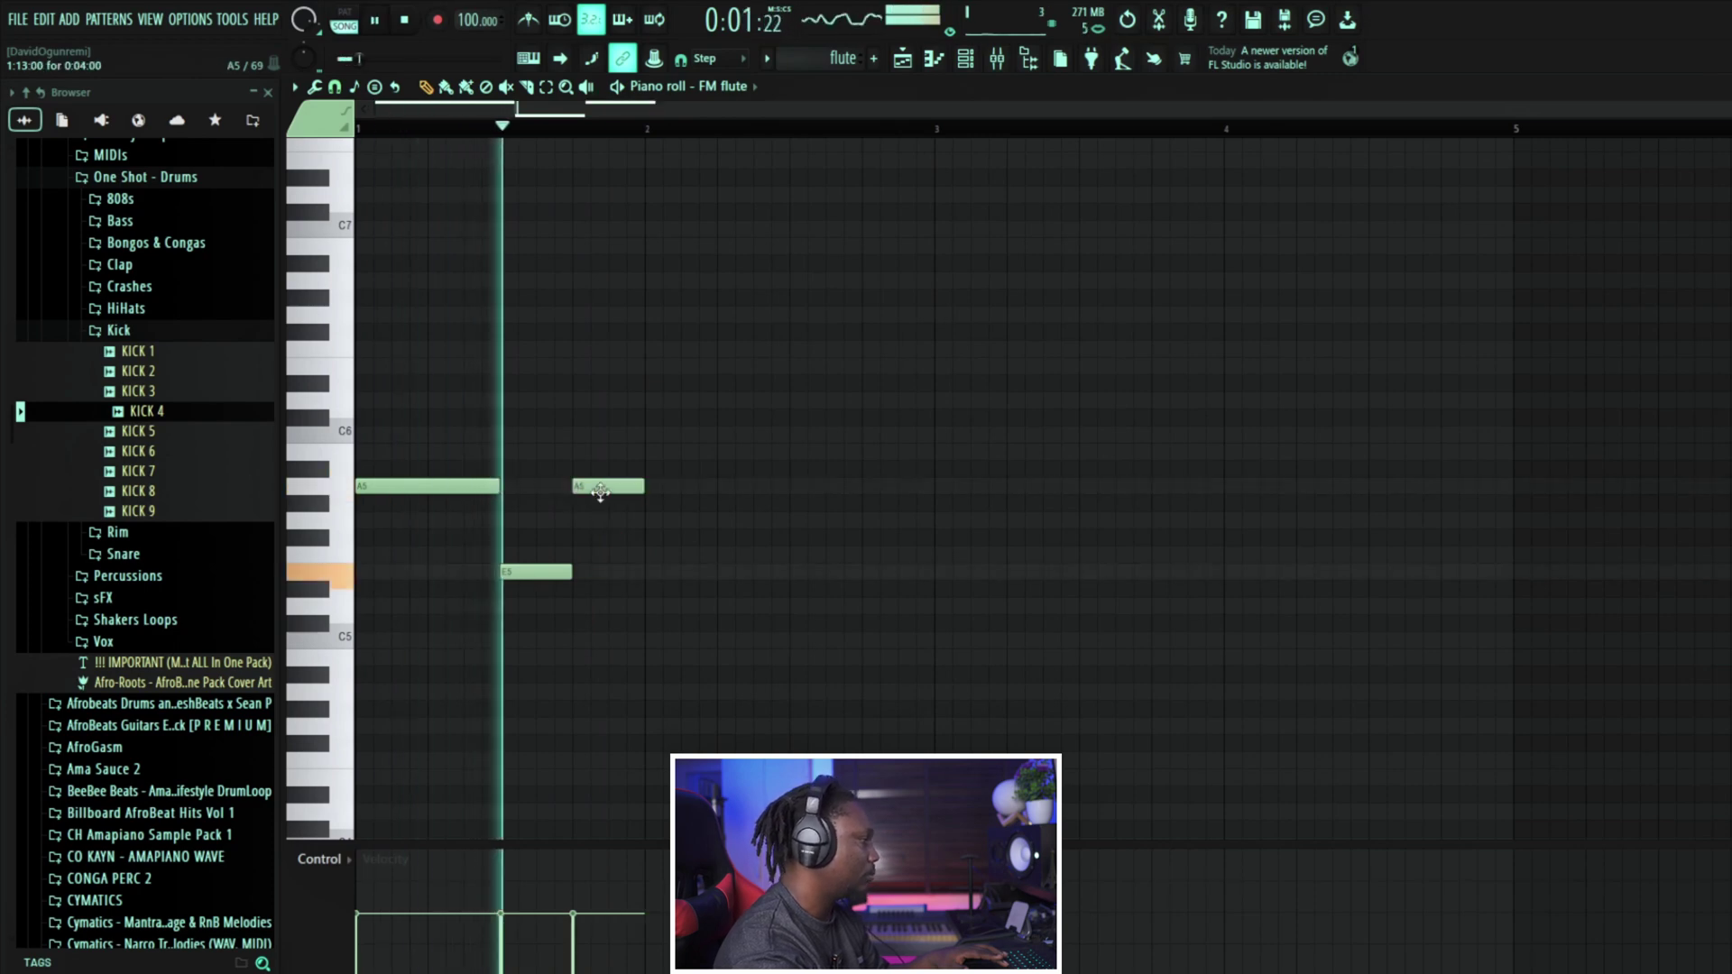
key(space)
Step: Fill bar 2 of the flute melody with an eight-step F5 followed by an eight-step E5 and play it
click(646, 521)
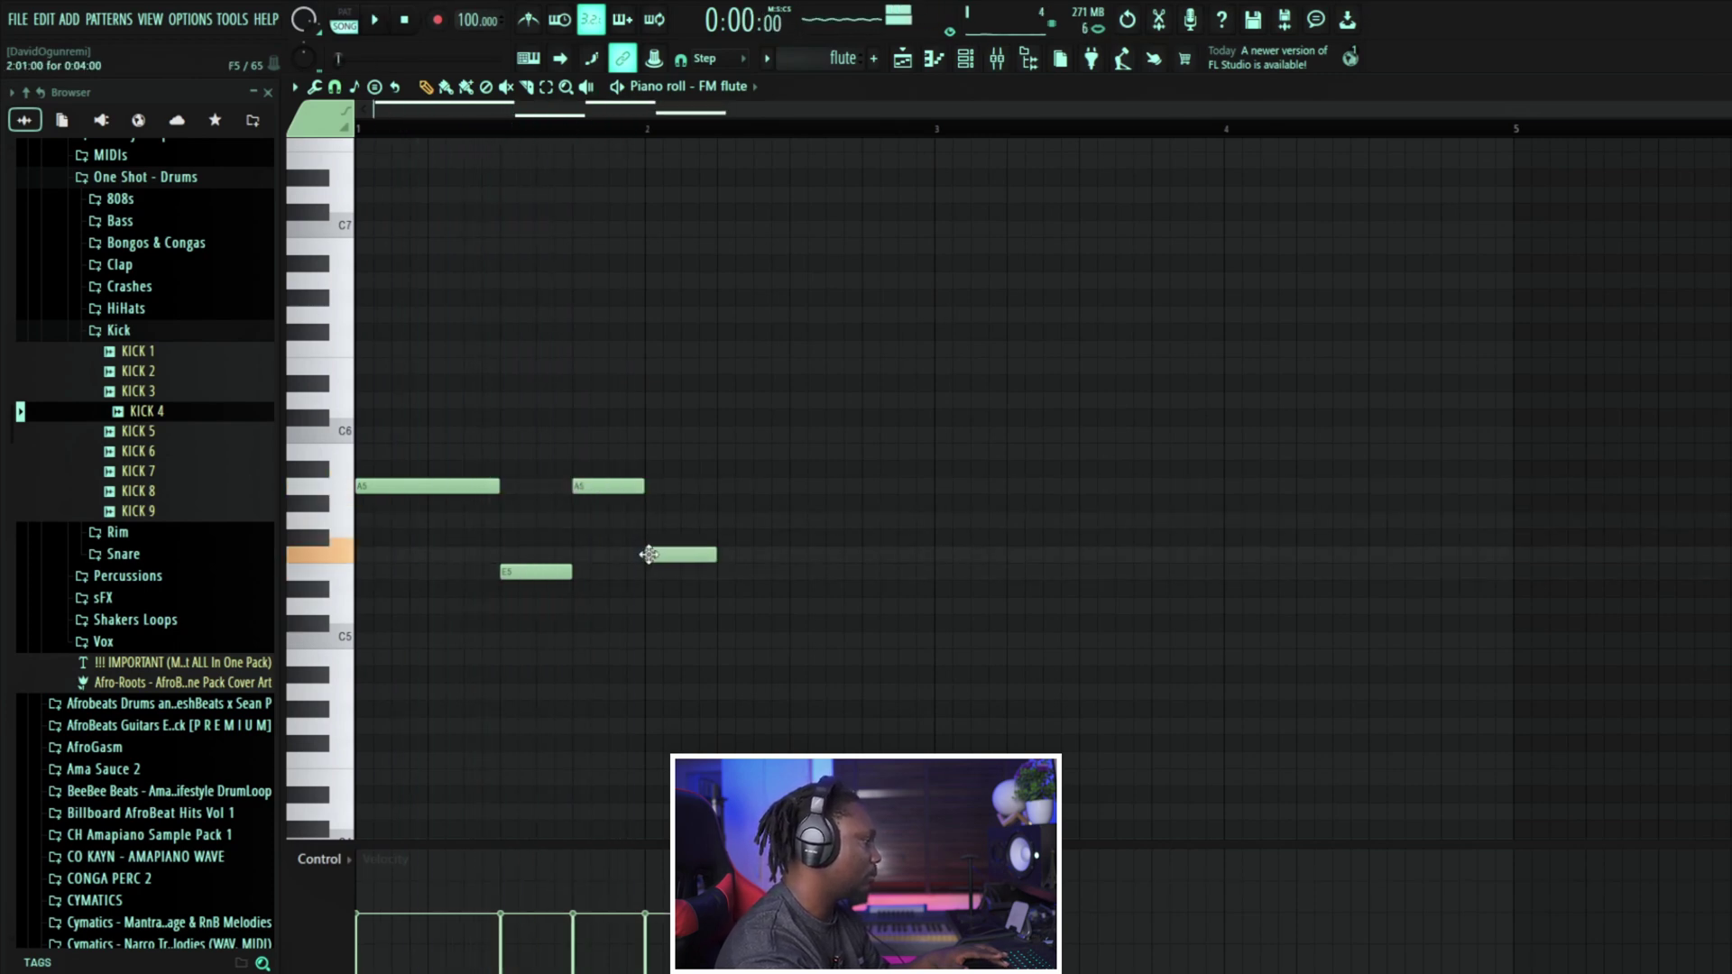
key(space)
drag(721, 571, 781, 572)
click(793, 572)
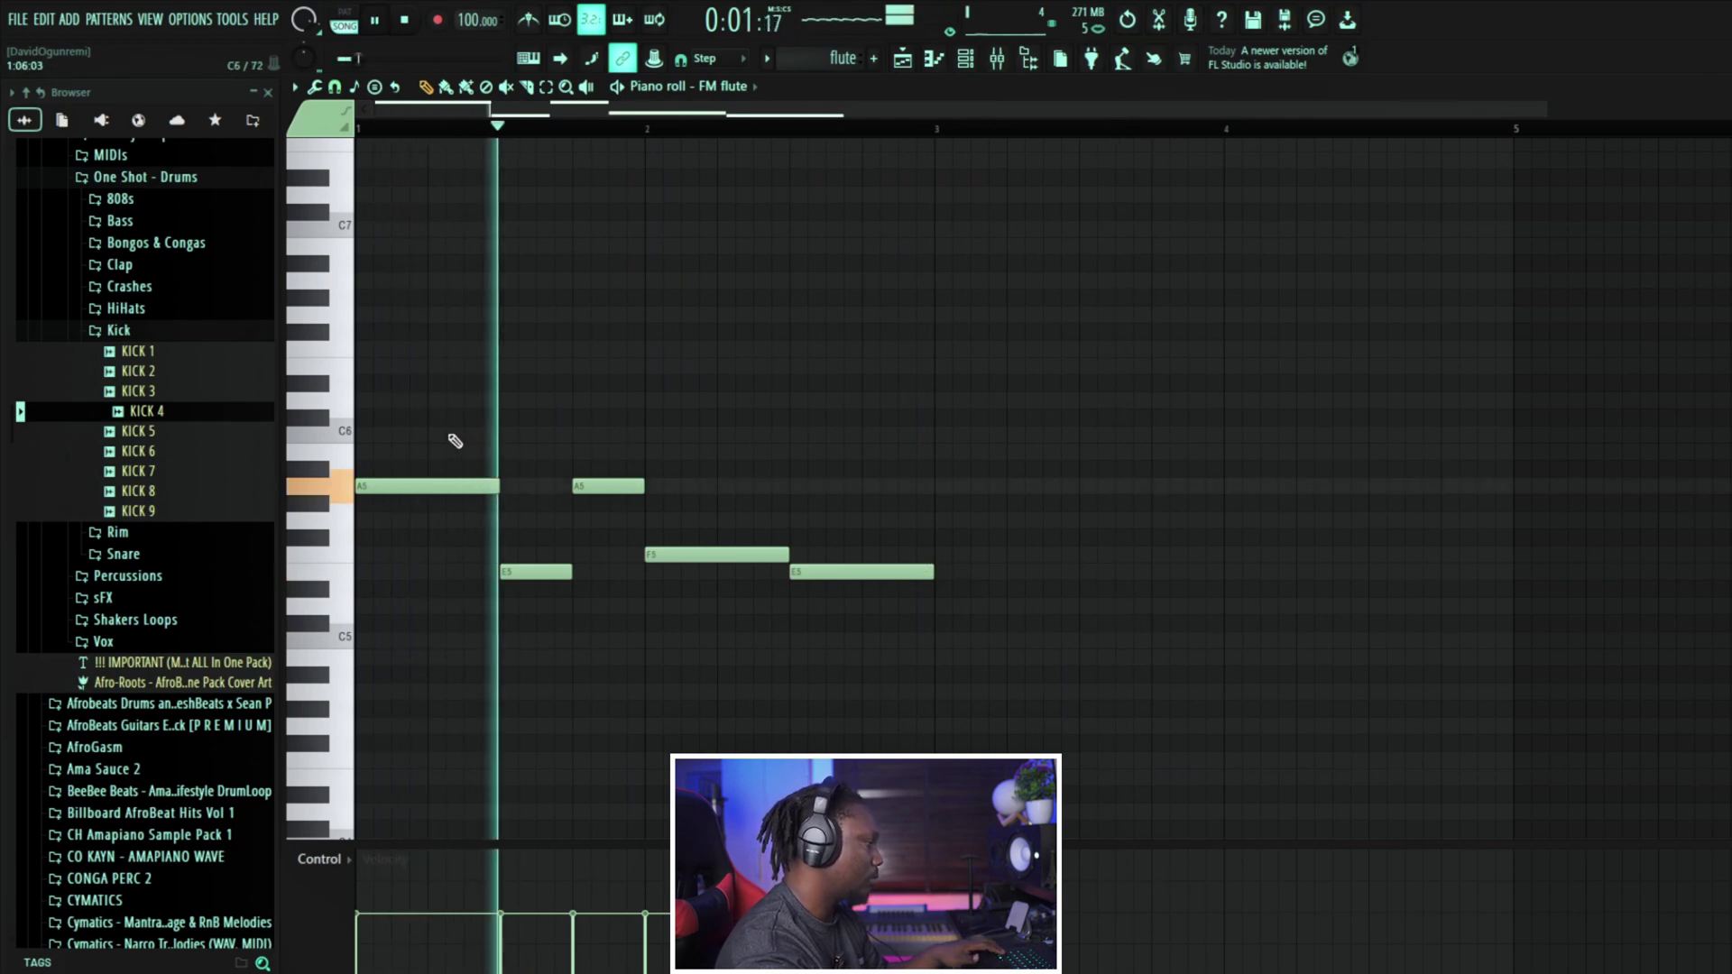
Step: Duplicate the two-bar flute melody into bars 3 and 4 and deselect the copied notes
key(ctrl+a)
key(ctrl+b)
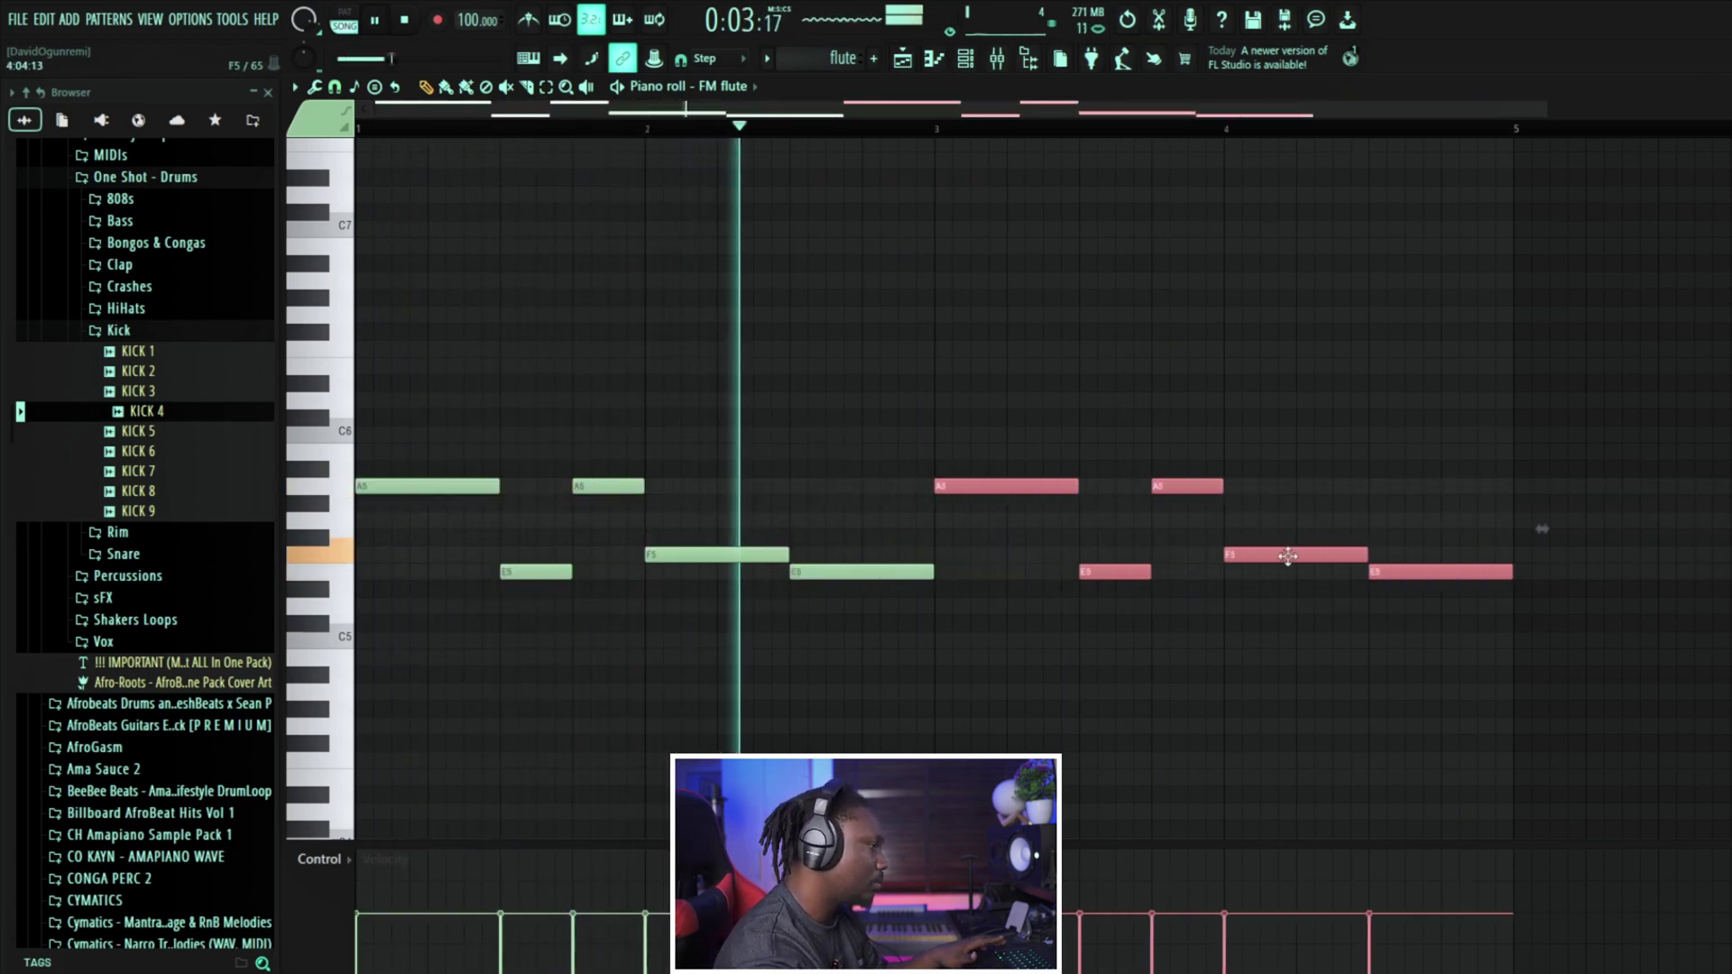
click(1063, 646)
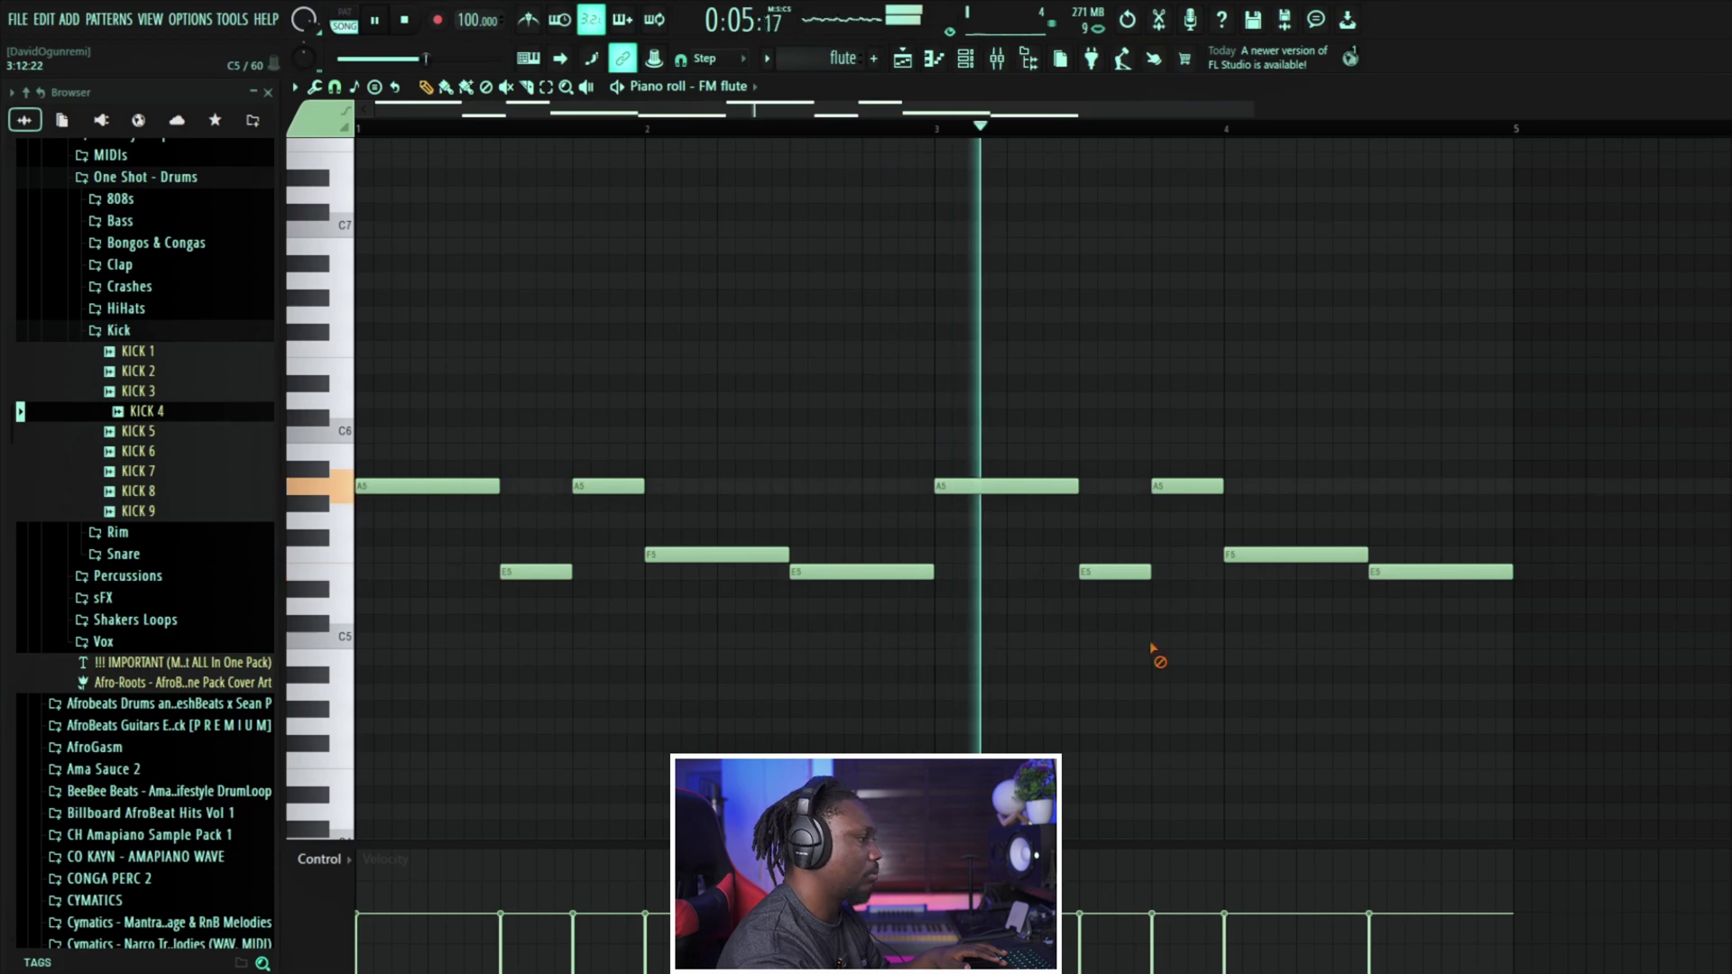
Step: Move the first note of bar 4 to G#5 and play the four-bar flute melody
key(space)
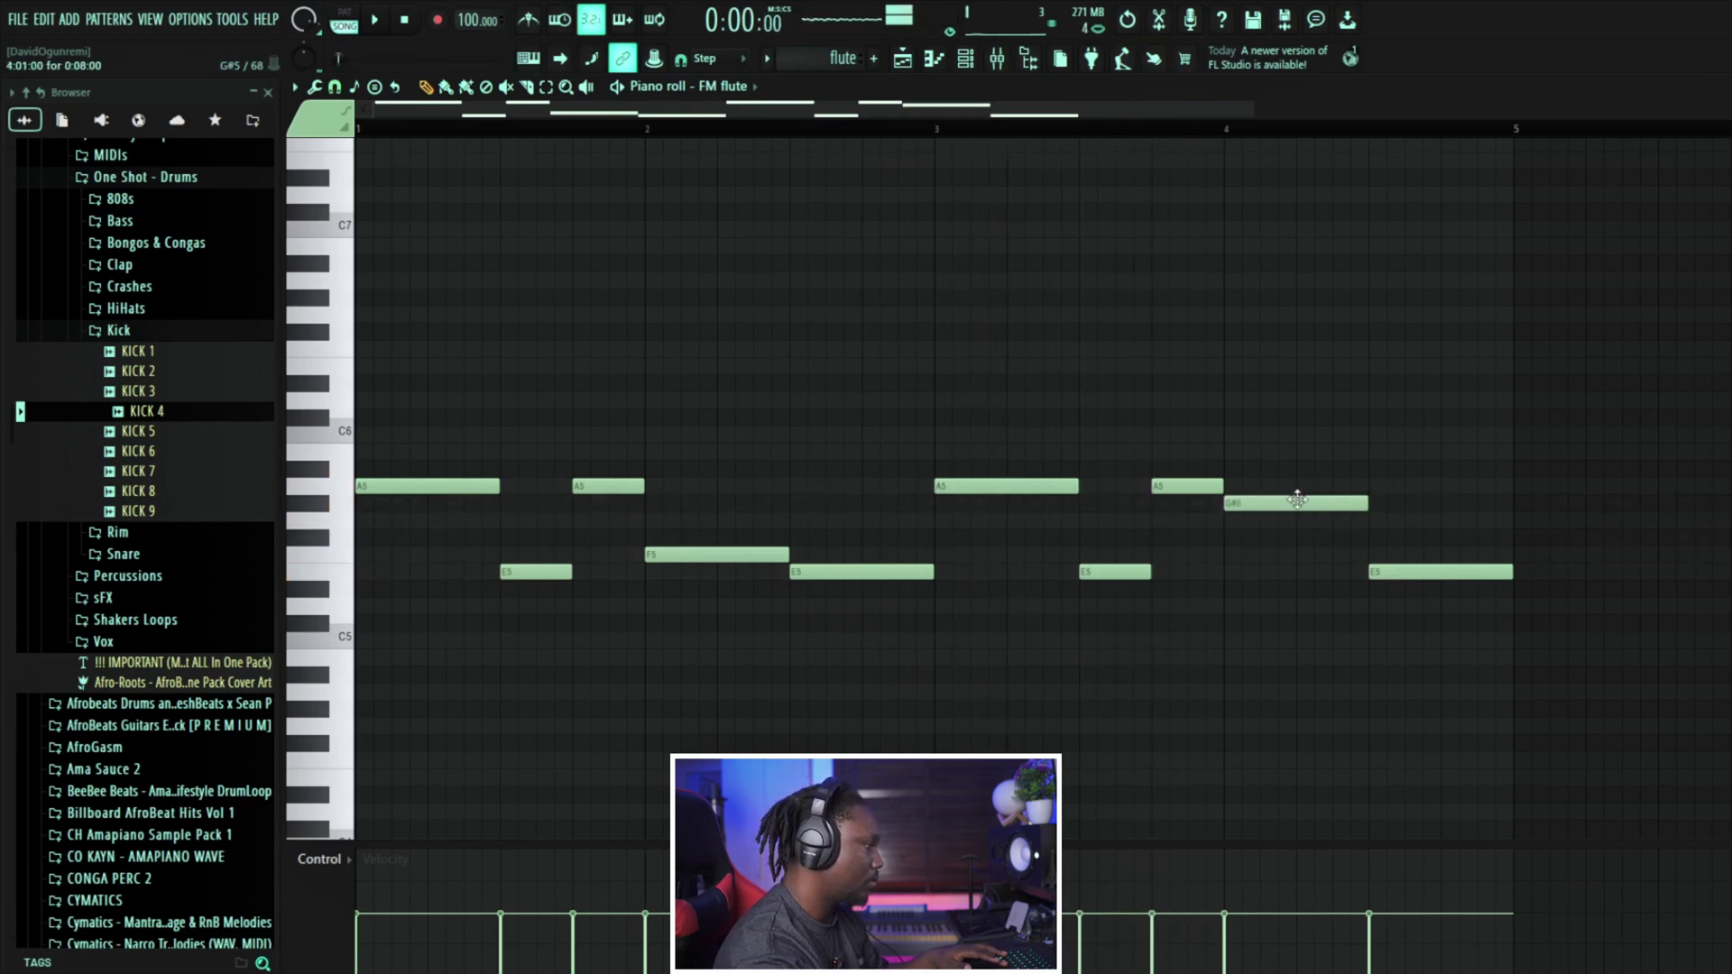
key(space)
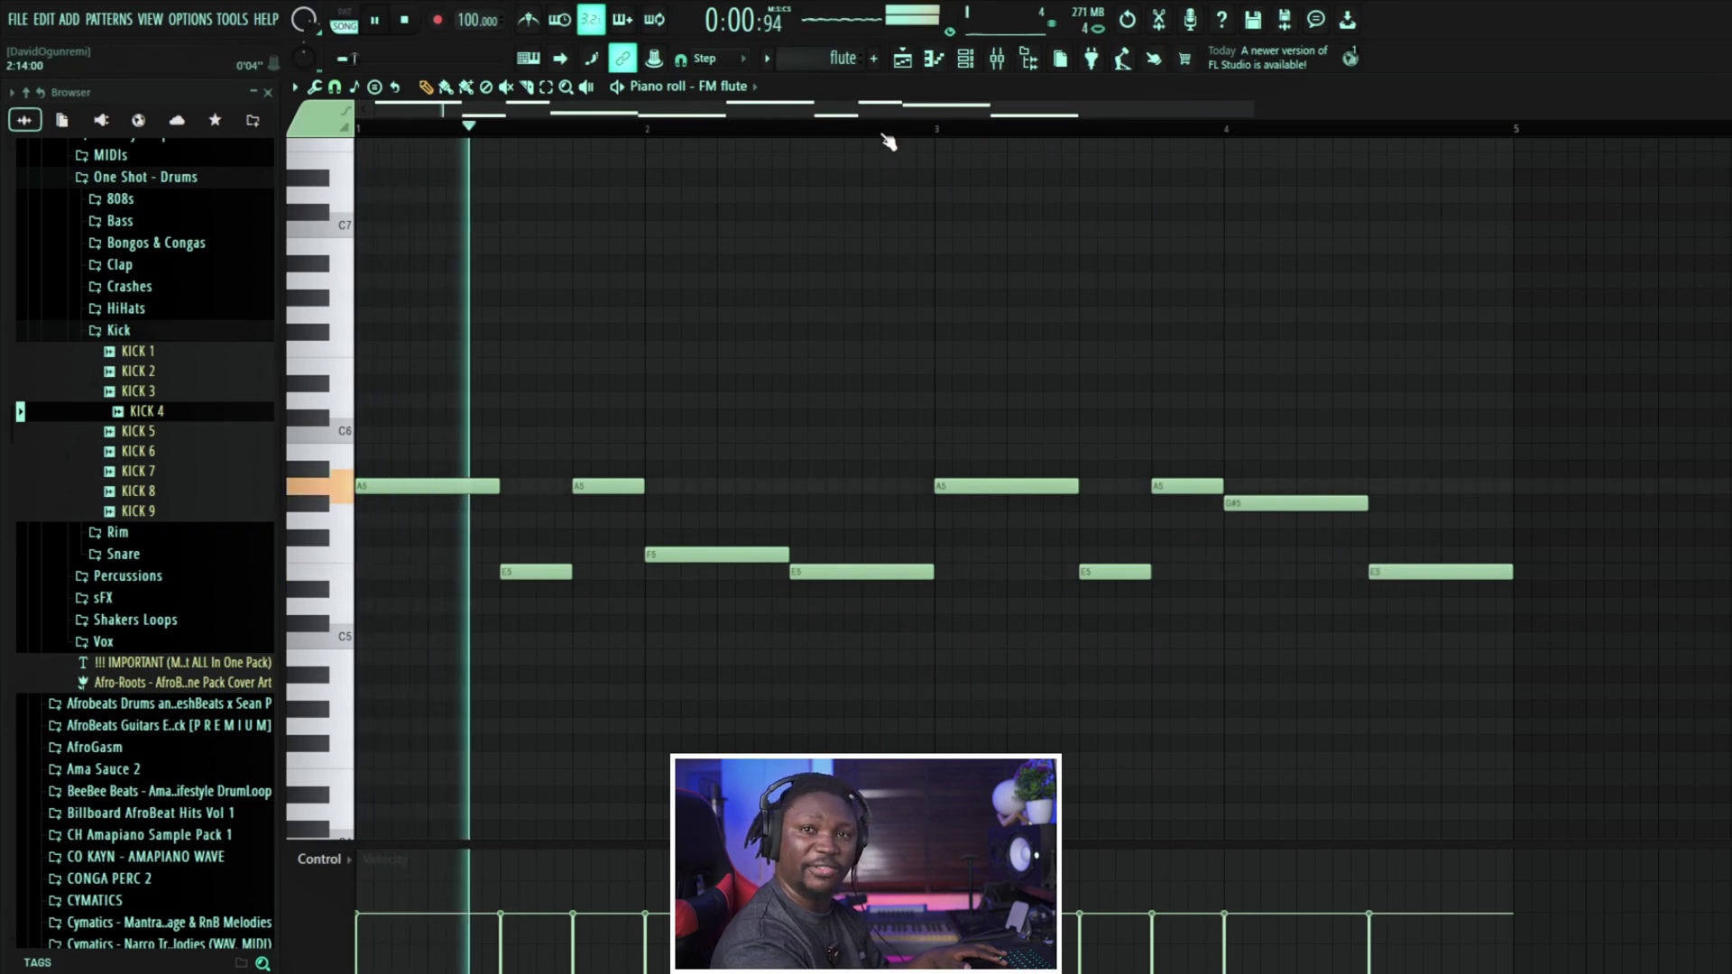
scroll(884, 141, down, 2)
scroll(884, 142, down, 1)
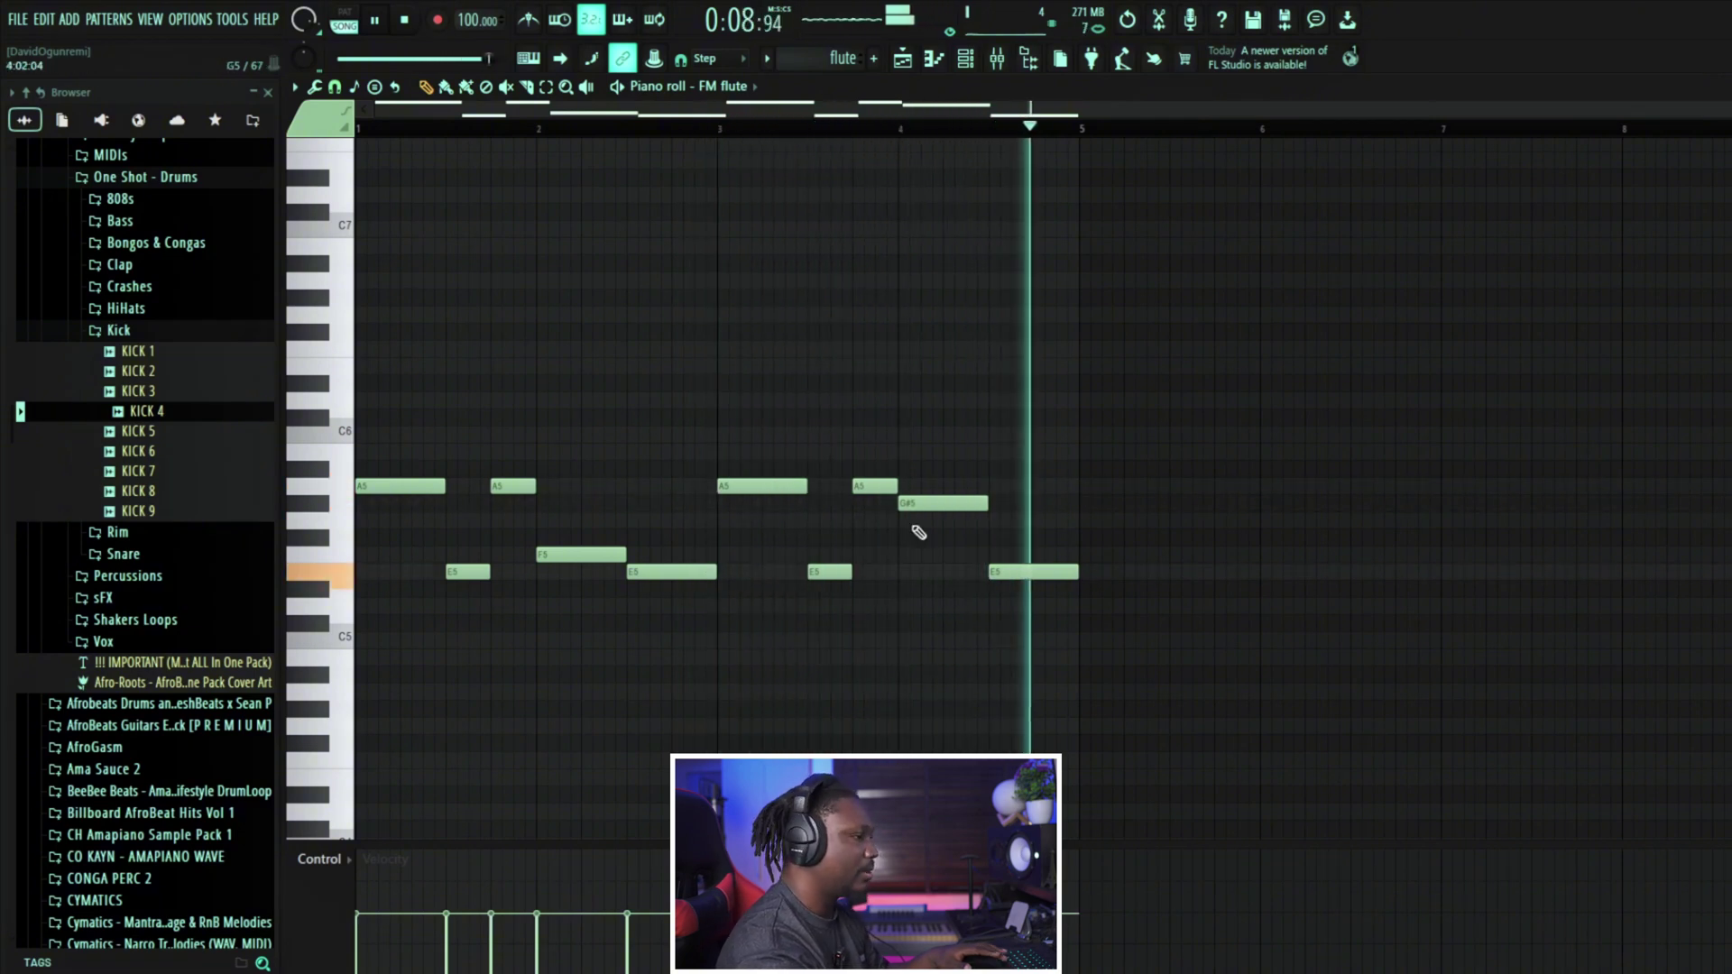
Step: Close the flute piano roll and Channel rack and listen to the full beat in the playlist
key(space)
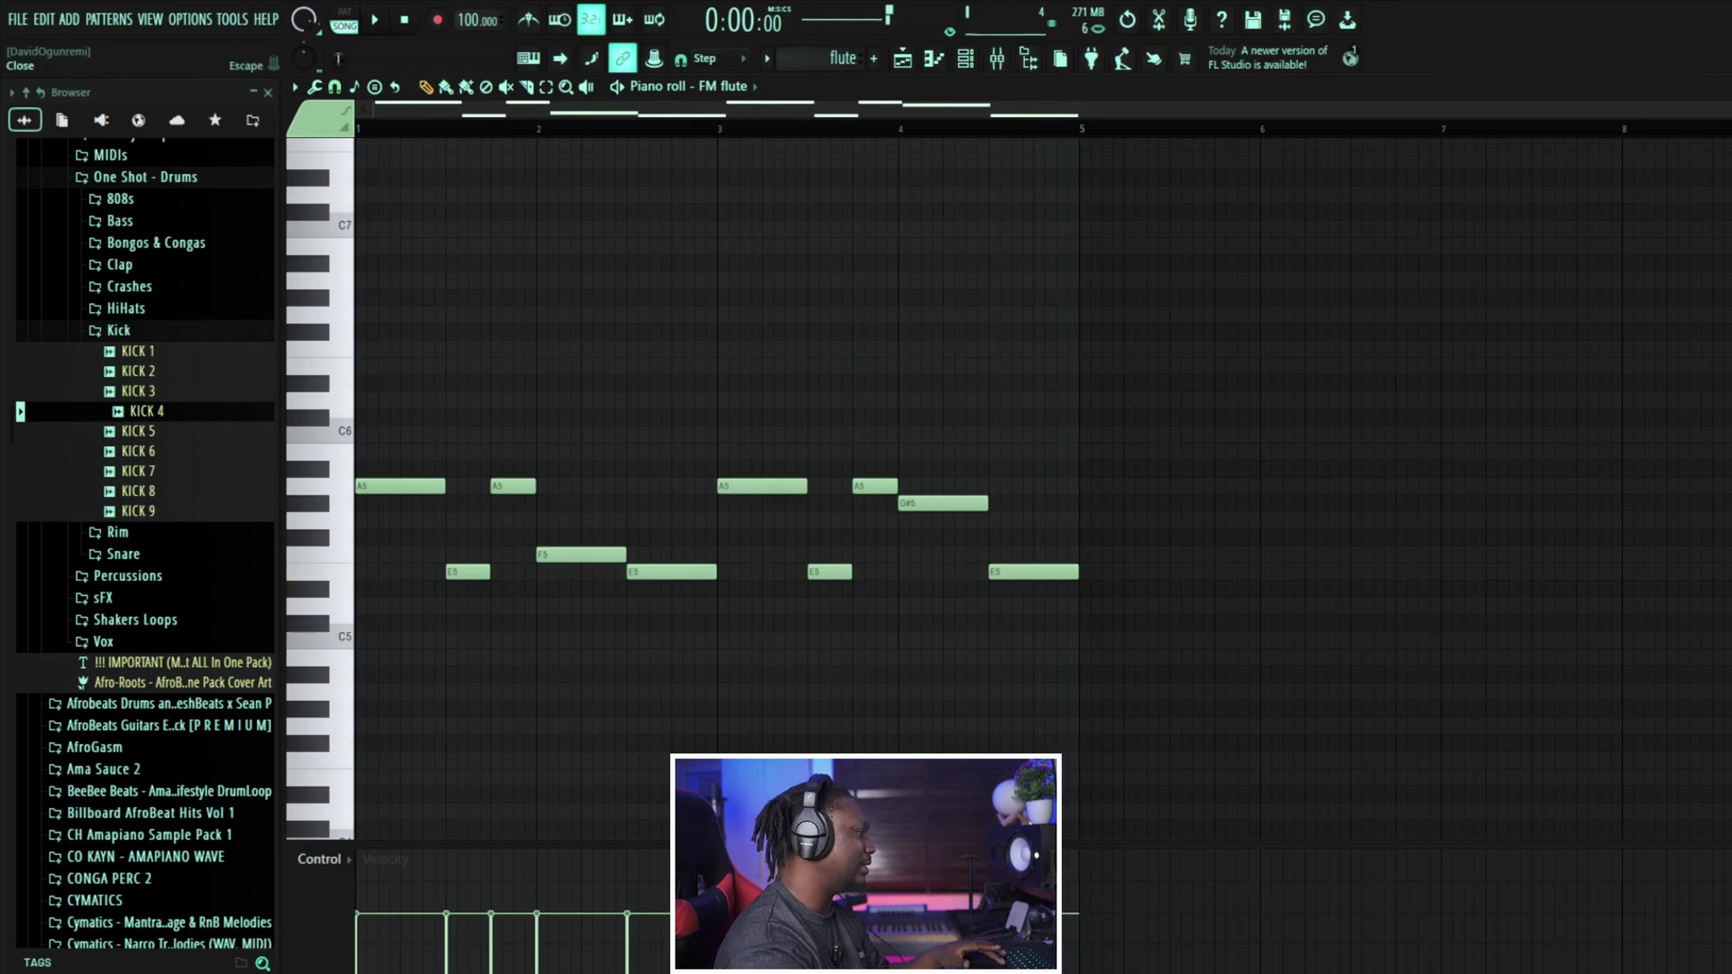
key(Escape)
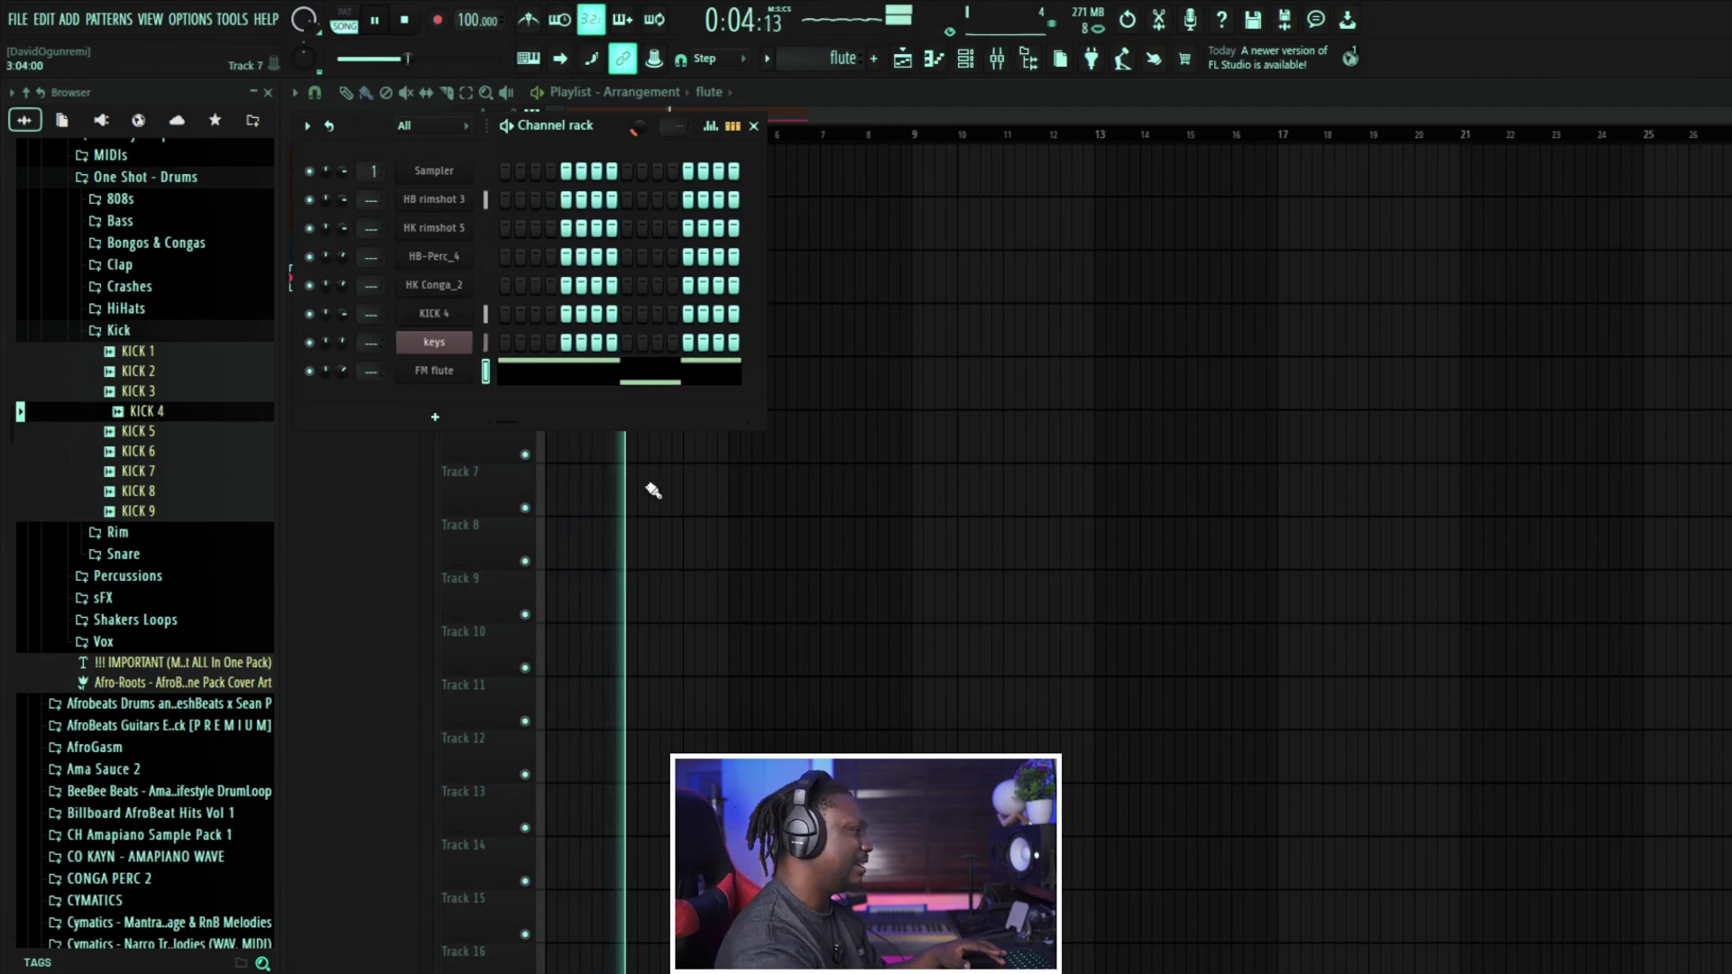
key(F6)
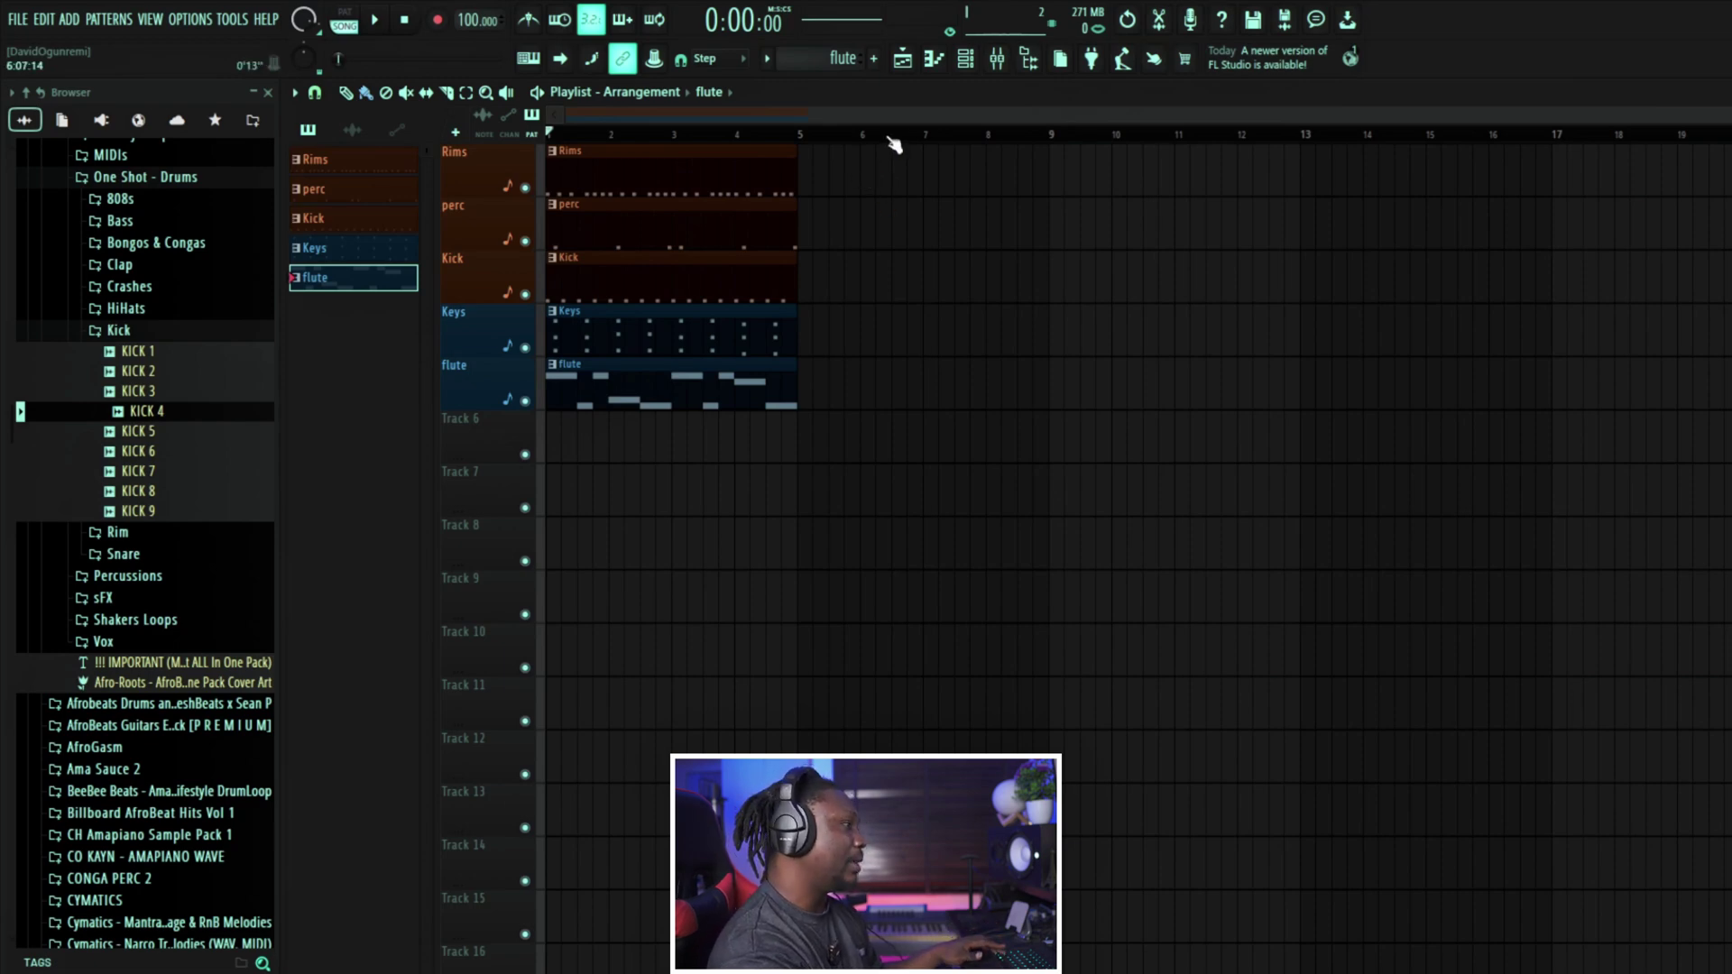
Step: Move all five pattern clips together away from the playlist start to about bar 9 and deselect them
drag(856, 197, 651, 471)
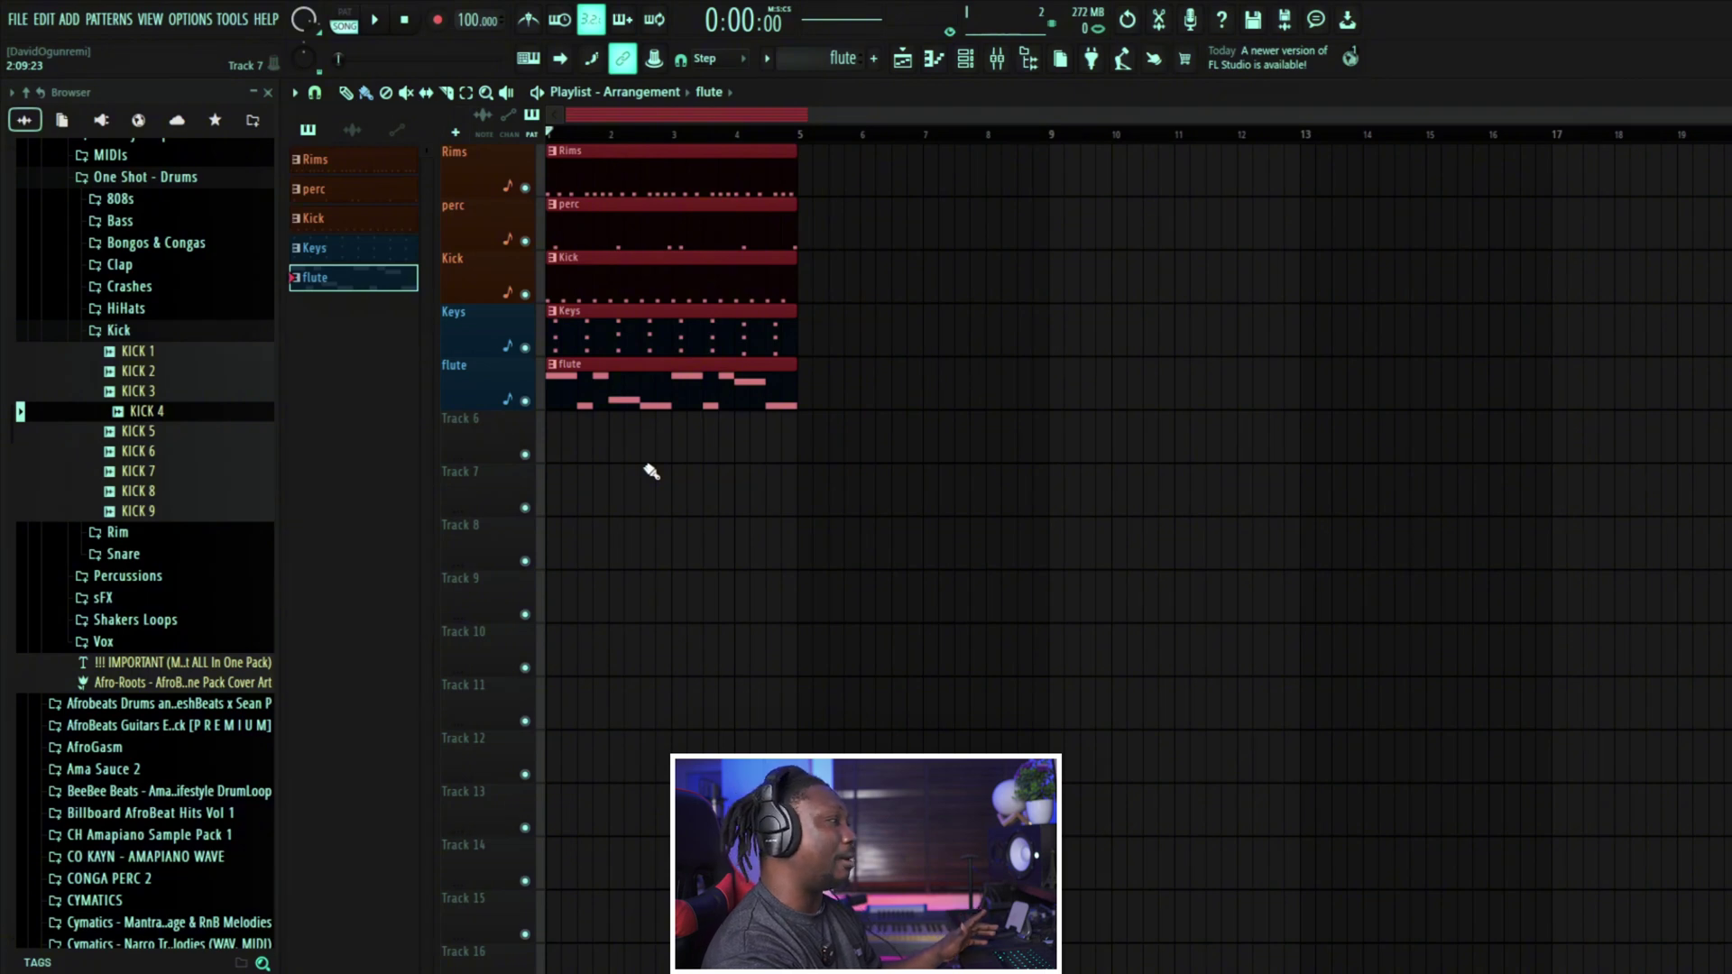
drag(645, 197, 1125, 182)
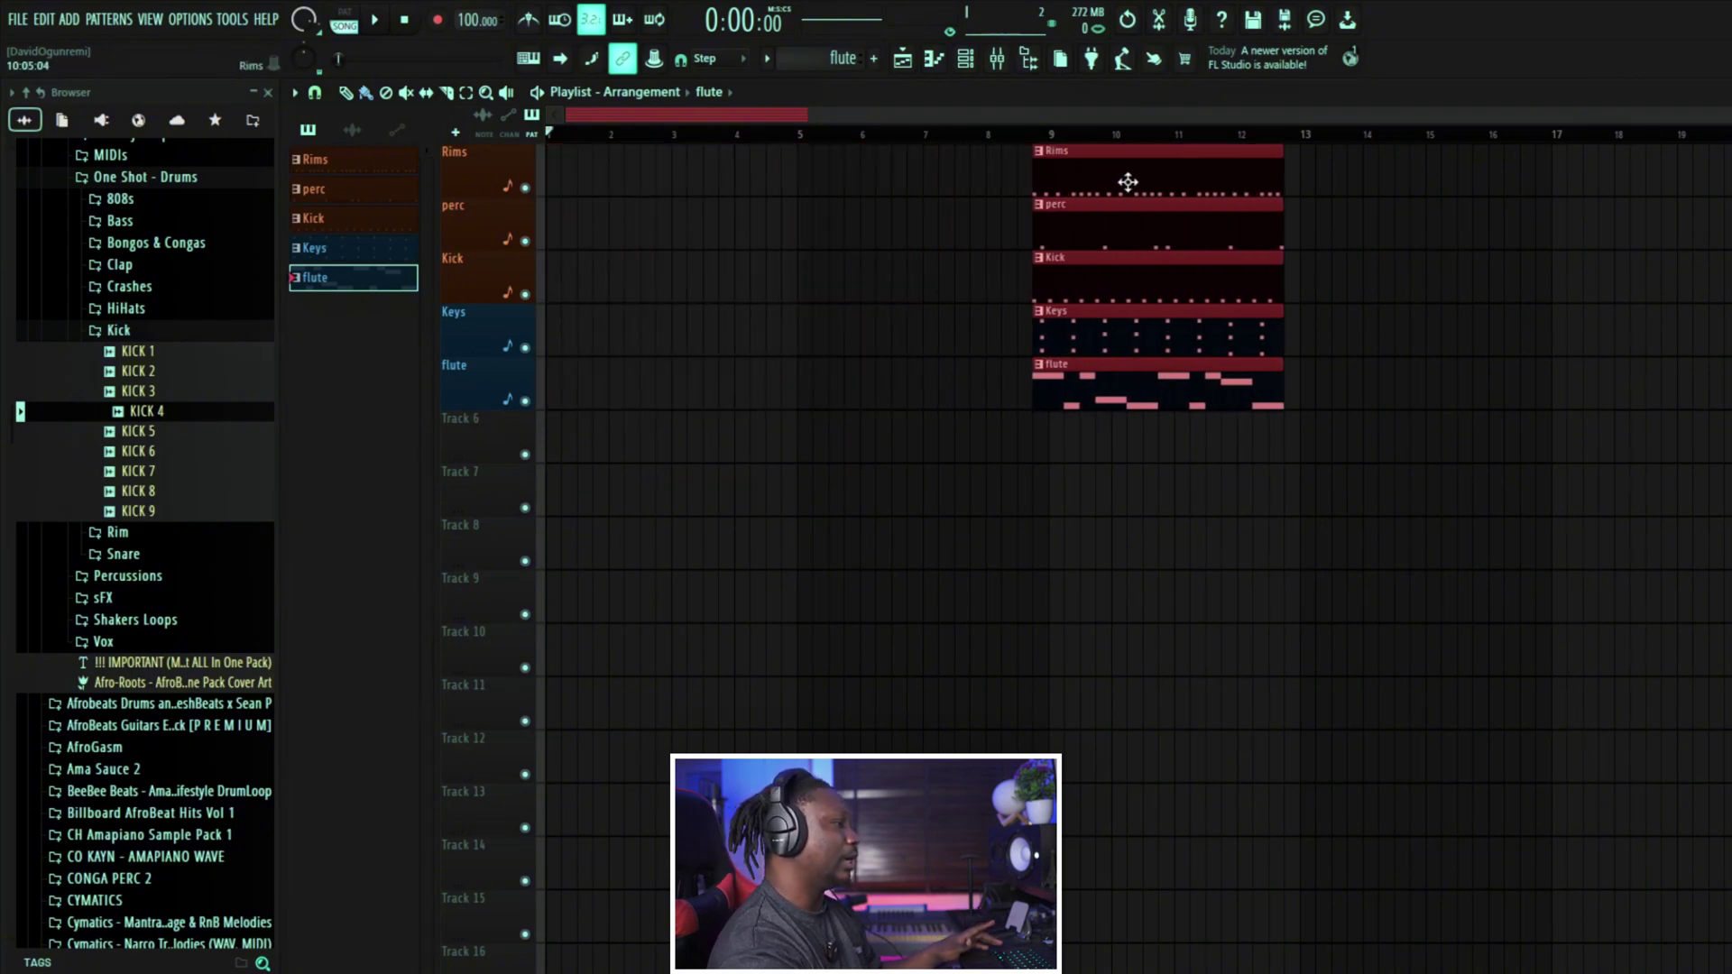
click(1009, 348)
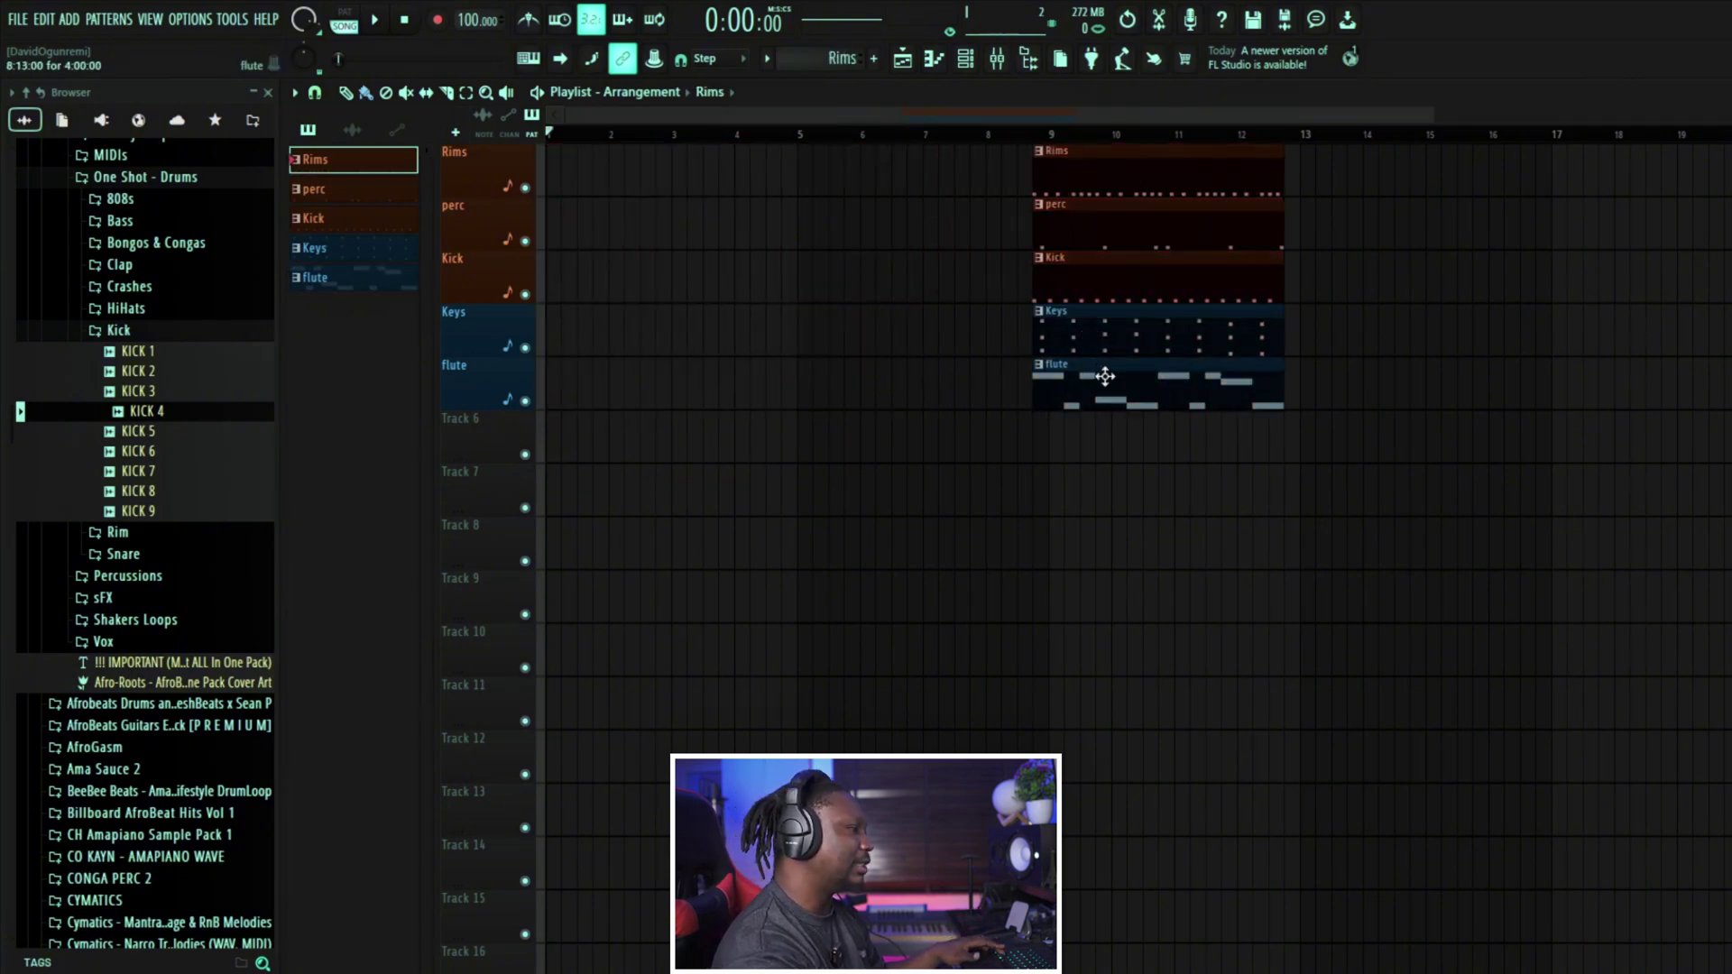
Step: Copy the Keys clip into bars 1 to 4 as the intro and play it
drag(1093, 345, 603, 347)
key(space)
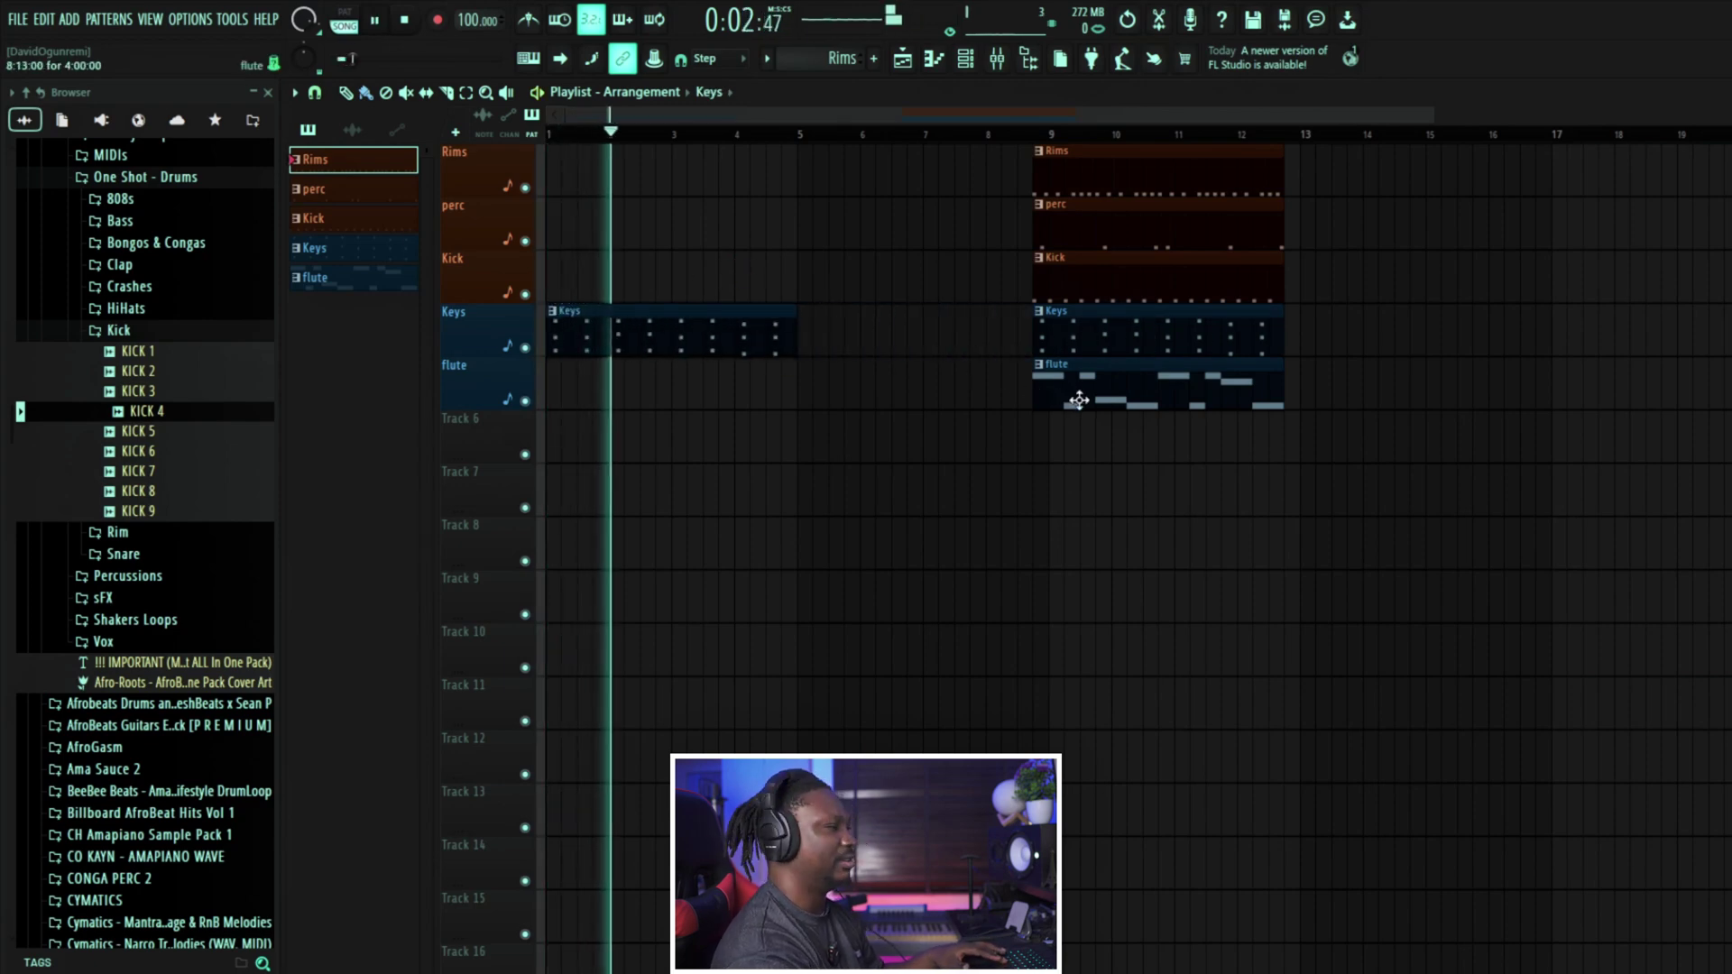
key(space)
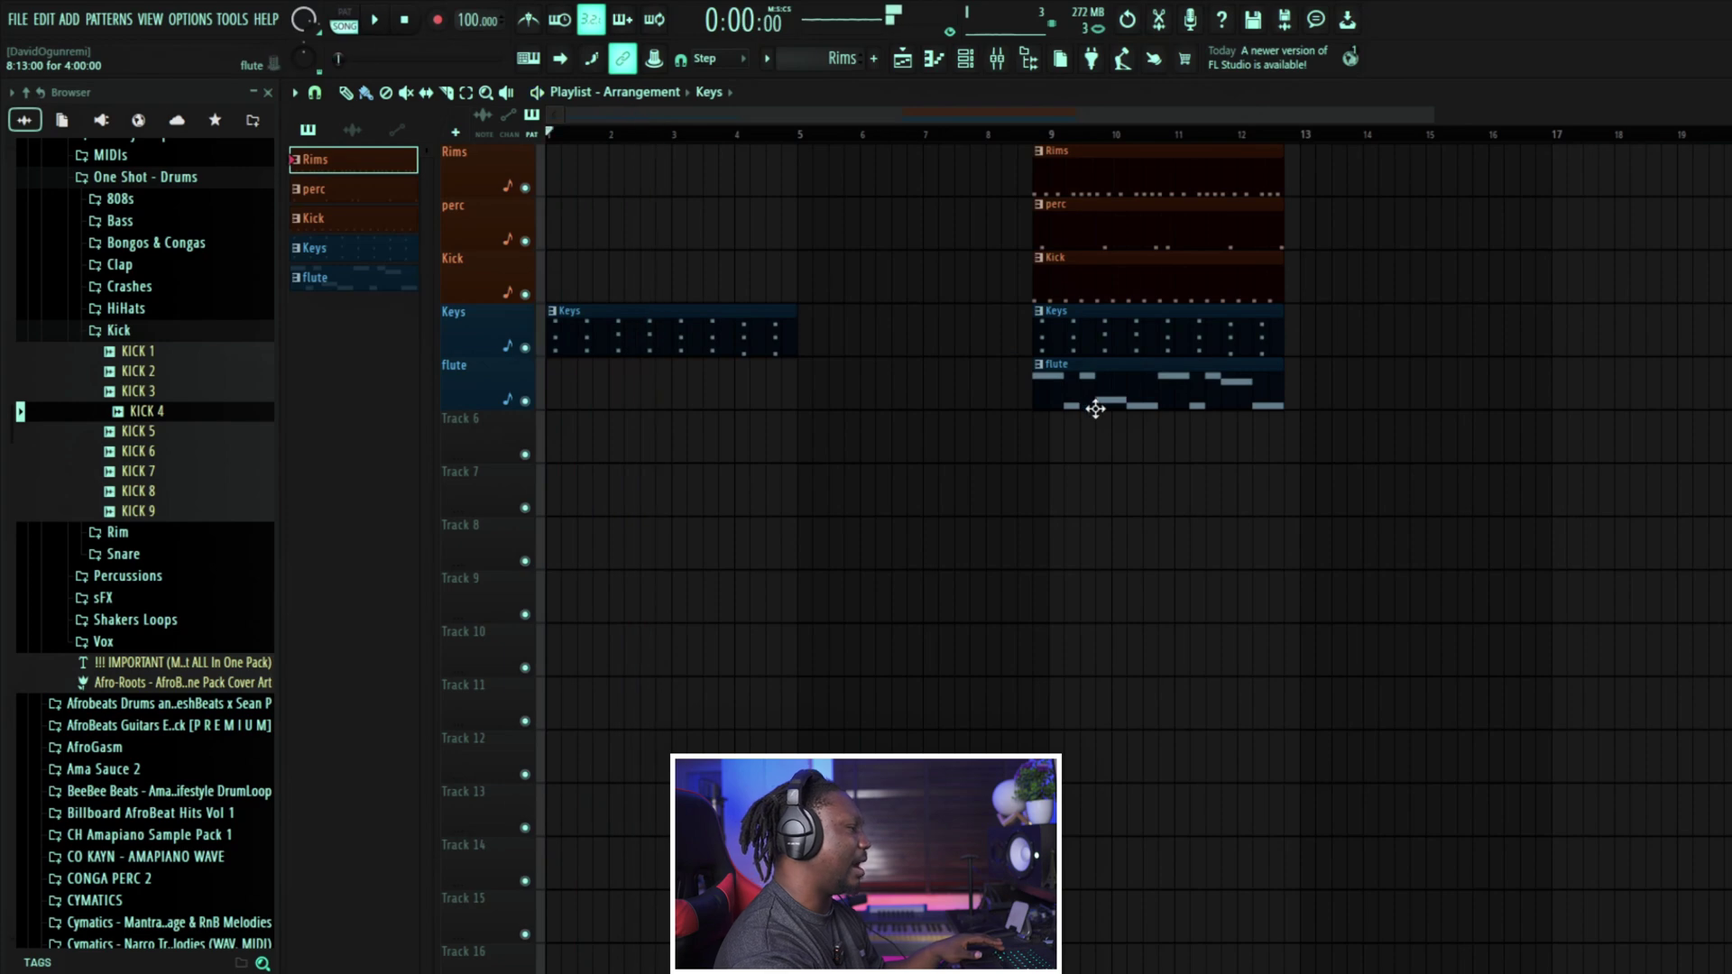
Step: Line up the parked clips at bar 9 and copy the flute clip into the intro, trimmed to bars 3 and 4
key(ctrl+z)
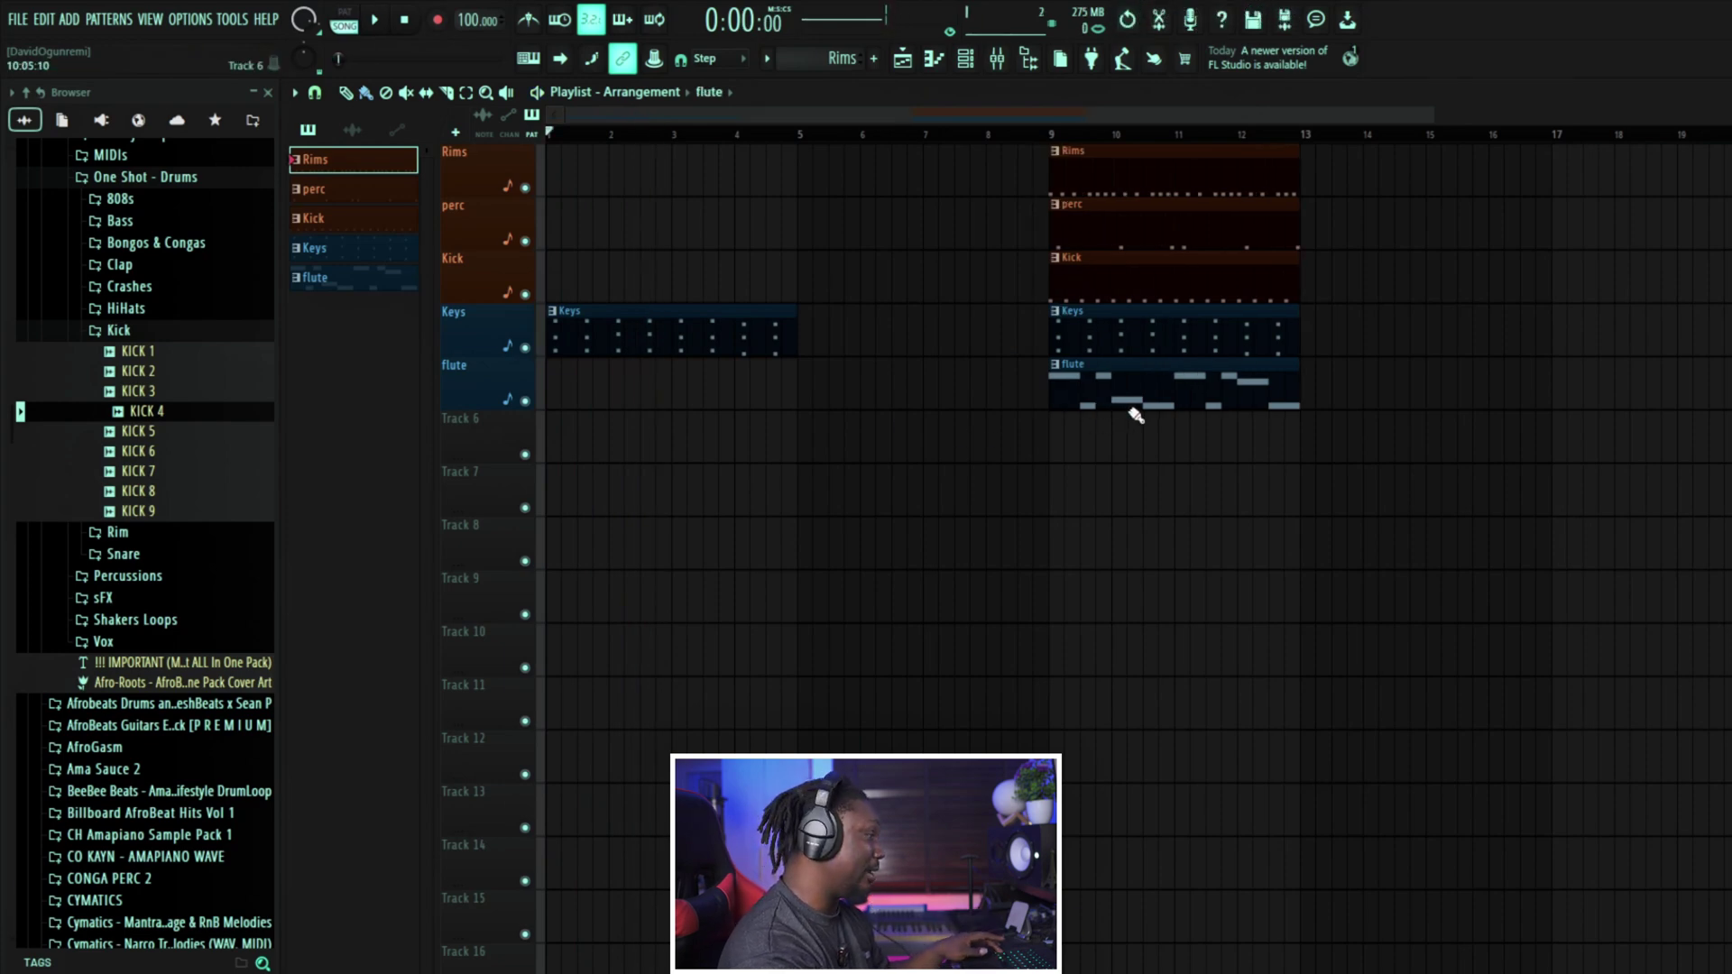
drag(1138, 397, 632, 395)
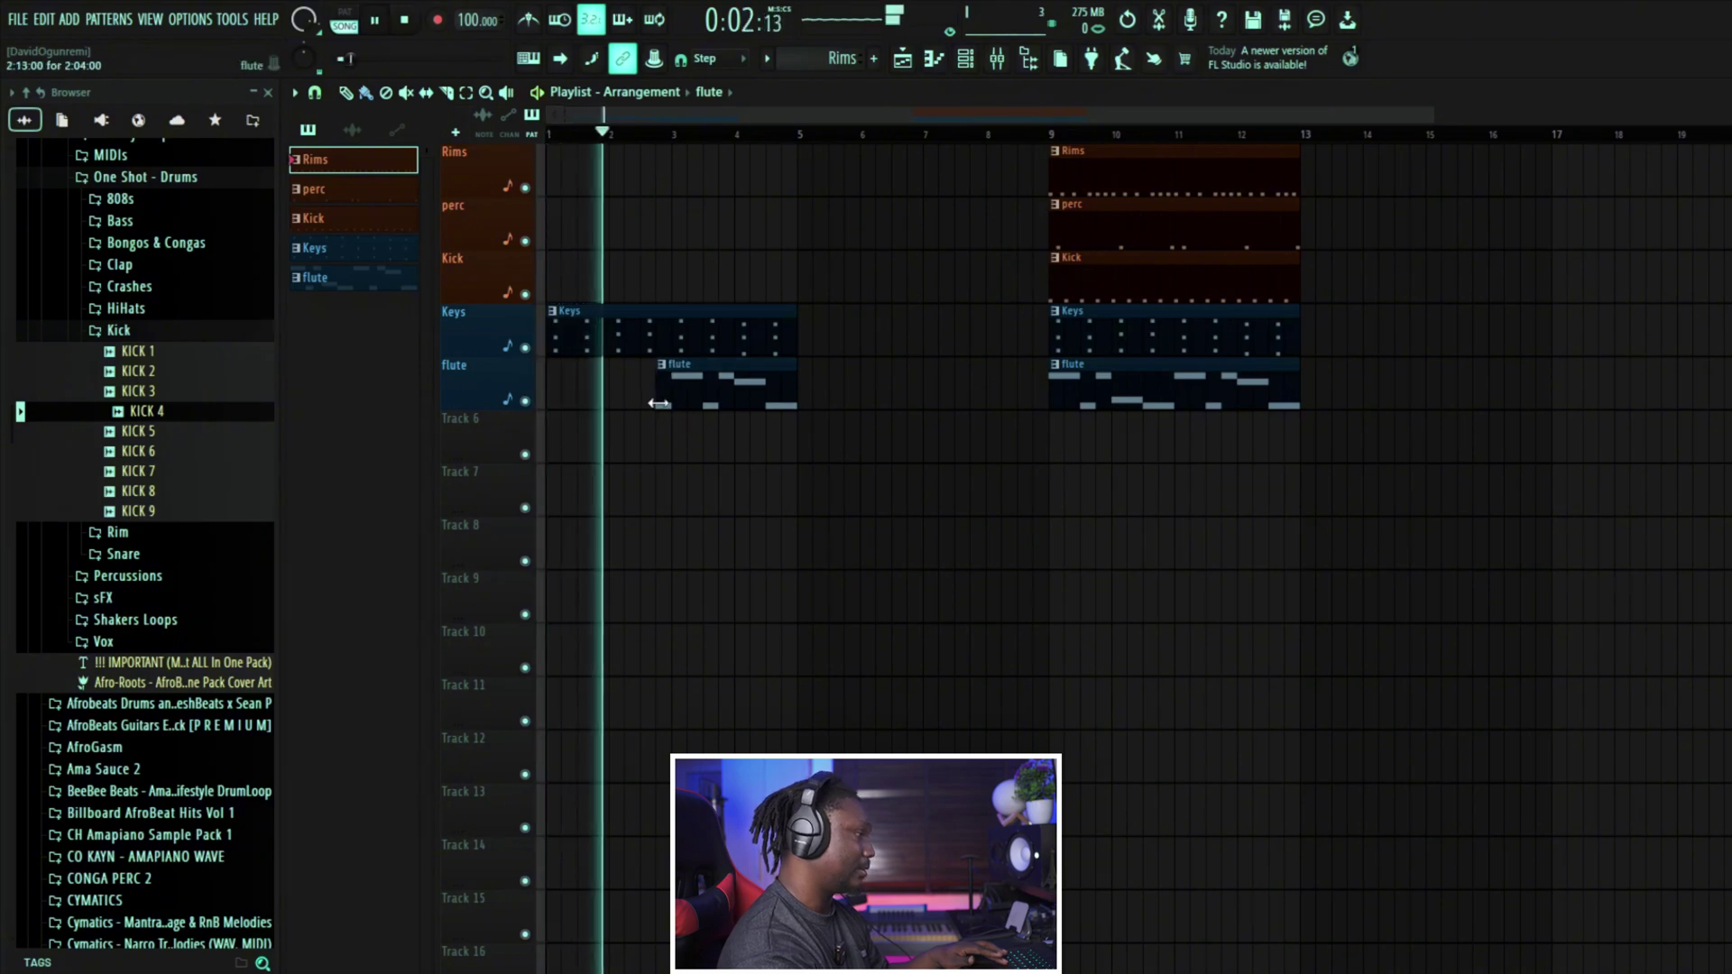
drag(658, 403, 672, 403)
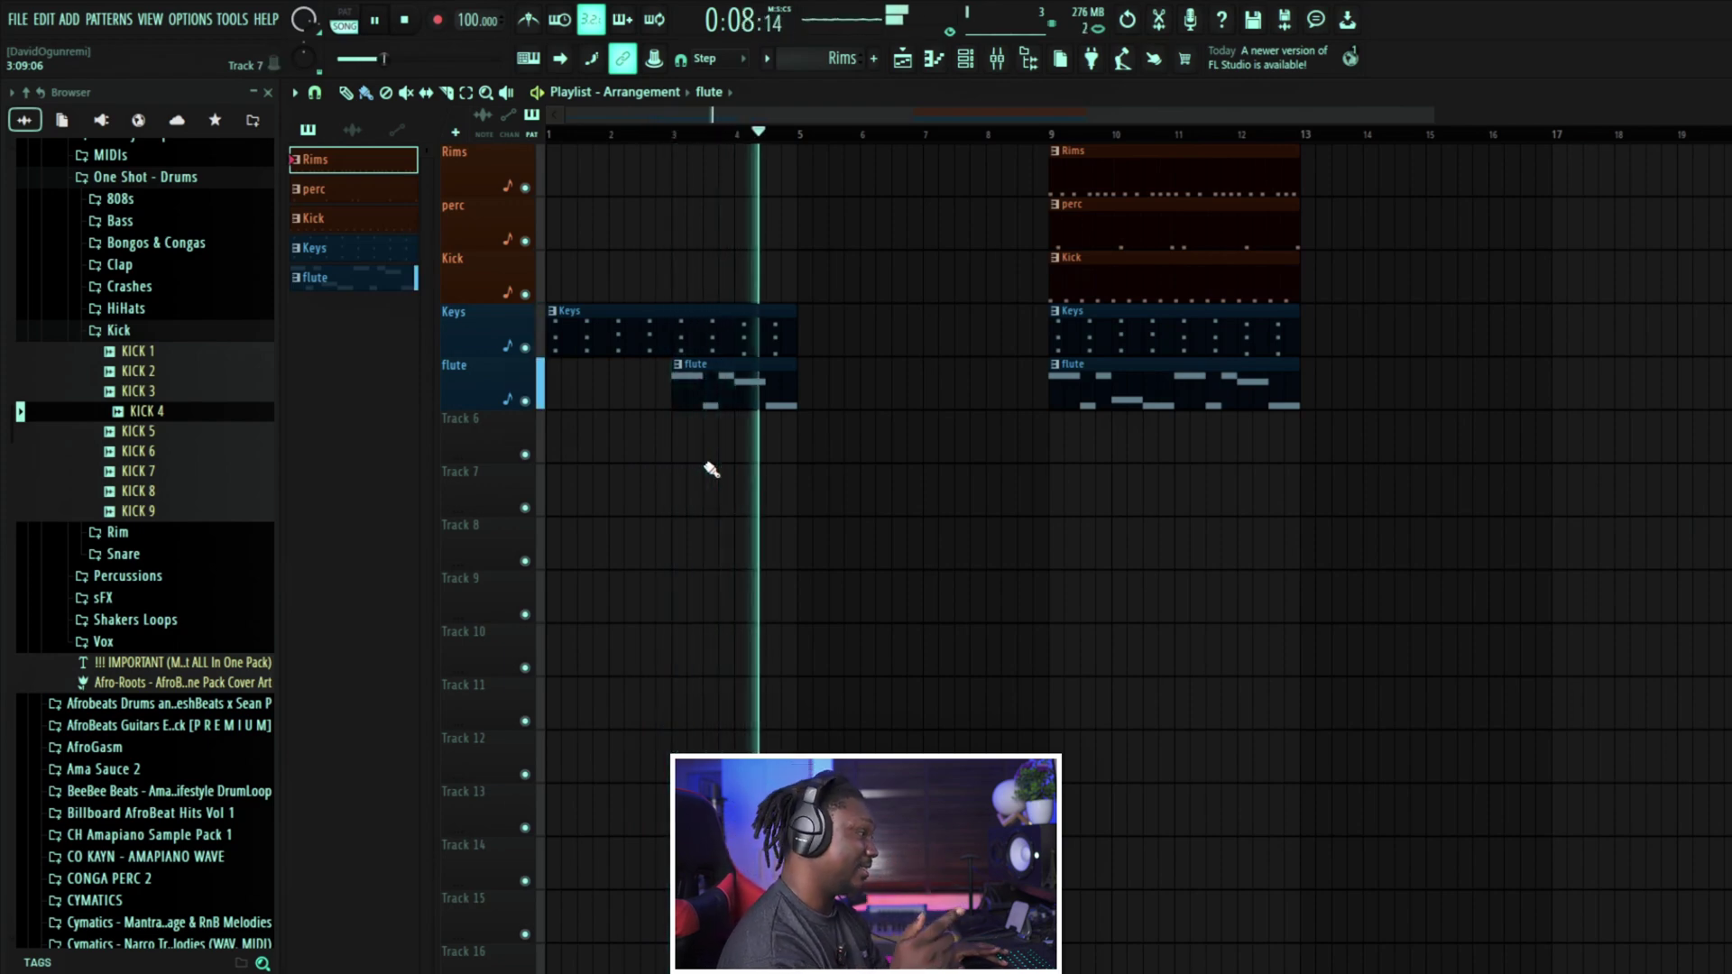
Step: Place [KB] - Shaker Loop 1 from the Shakers Loops folder on Track 6 in bars 3 and 4 and play the intro
click(144, 334)
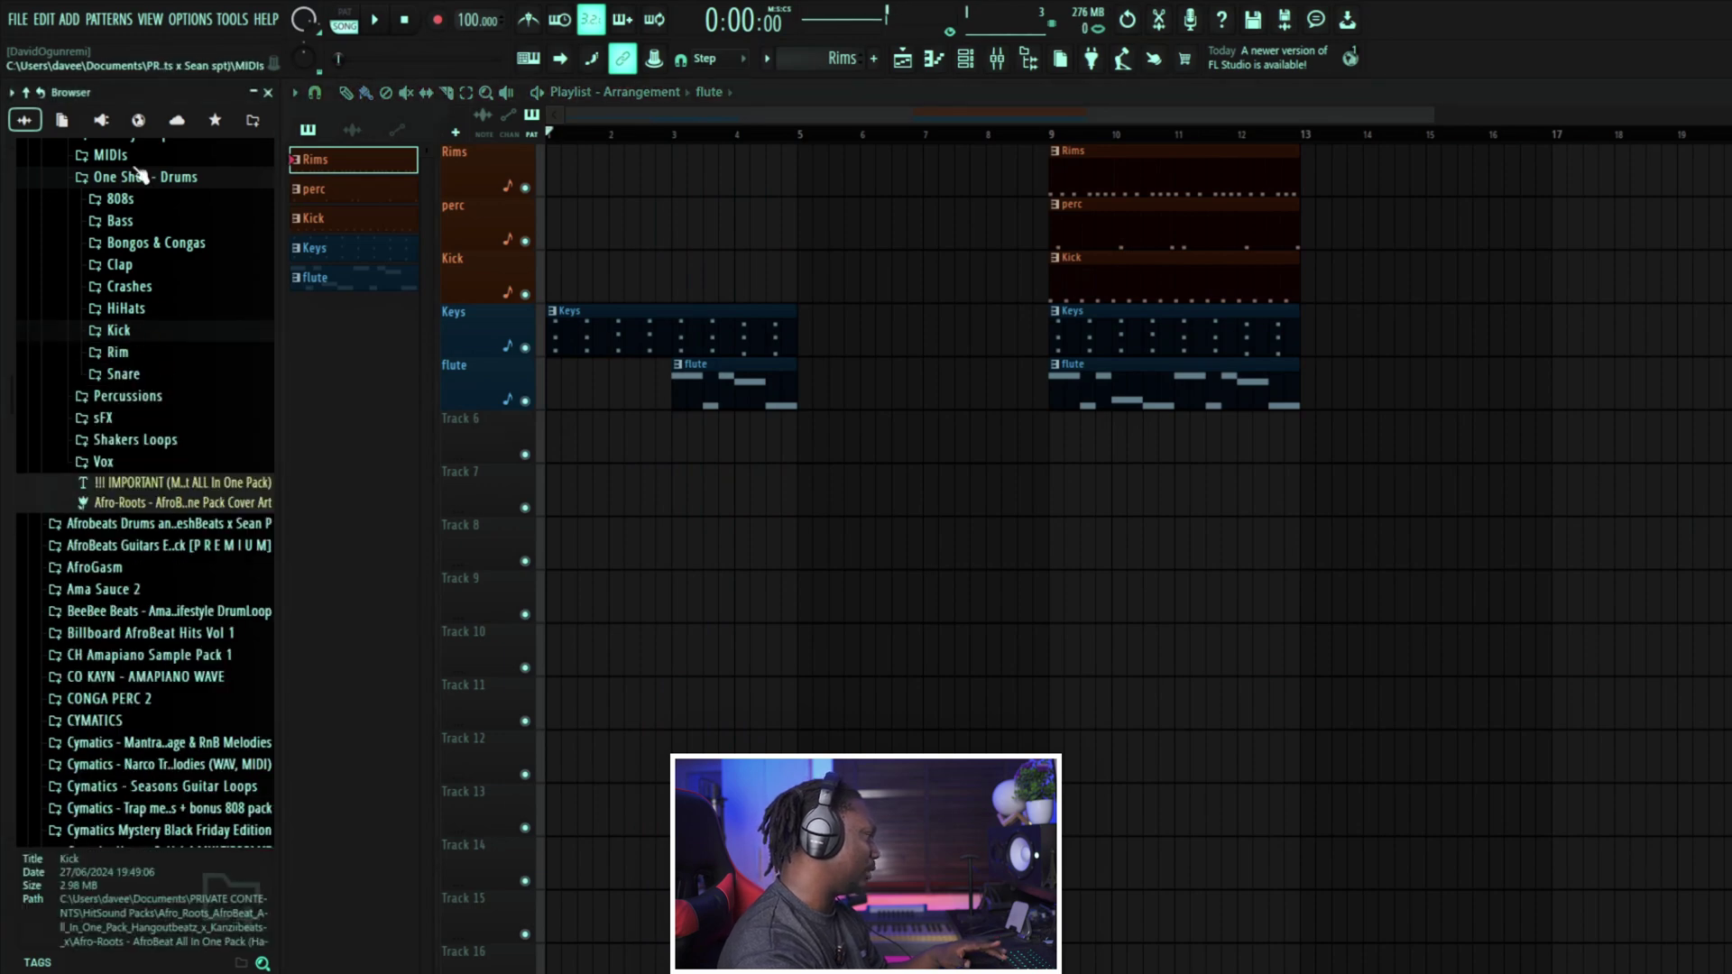
click(128, 442)
click(158, 464)
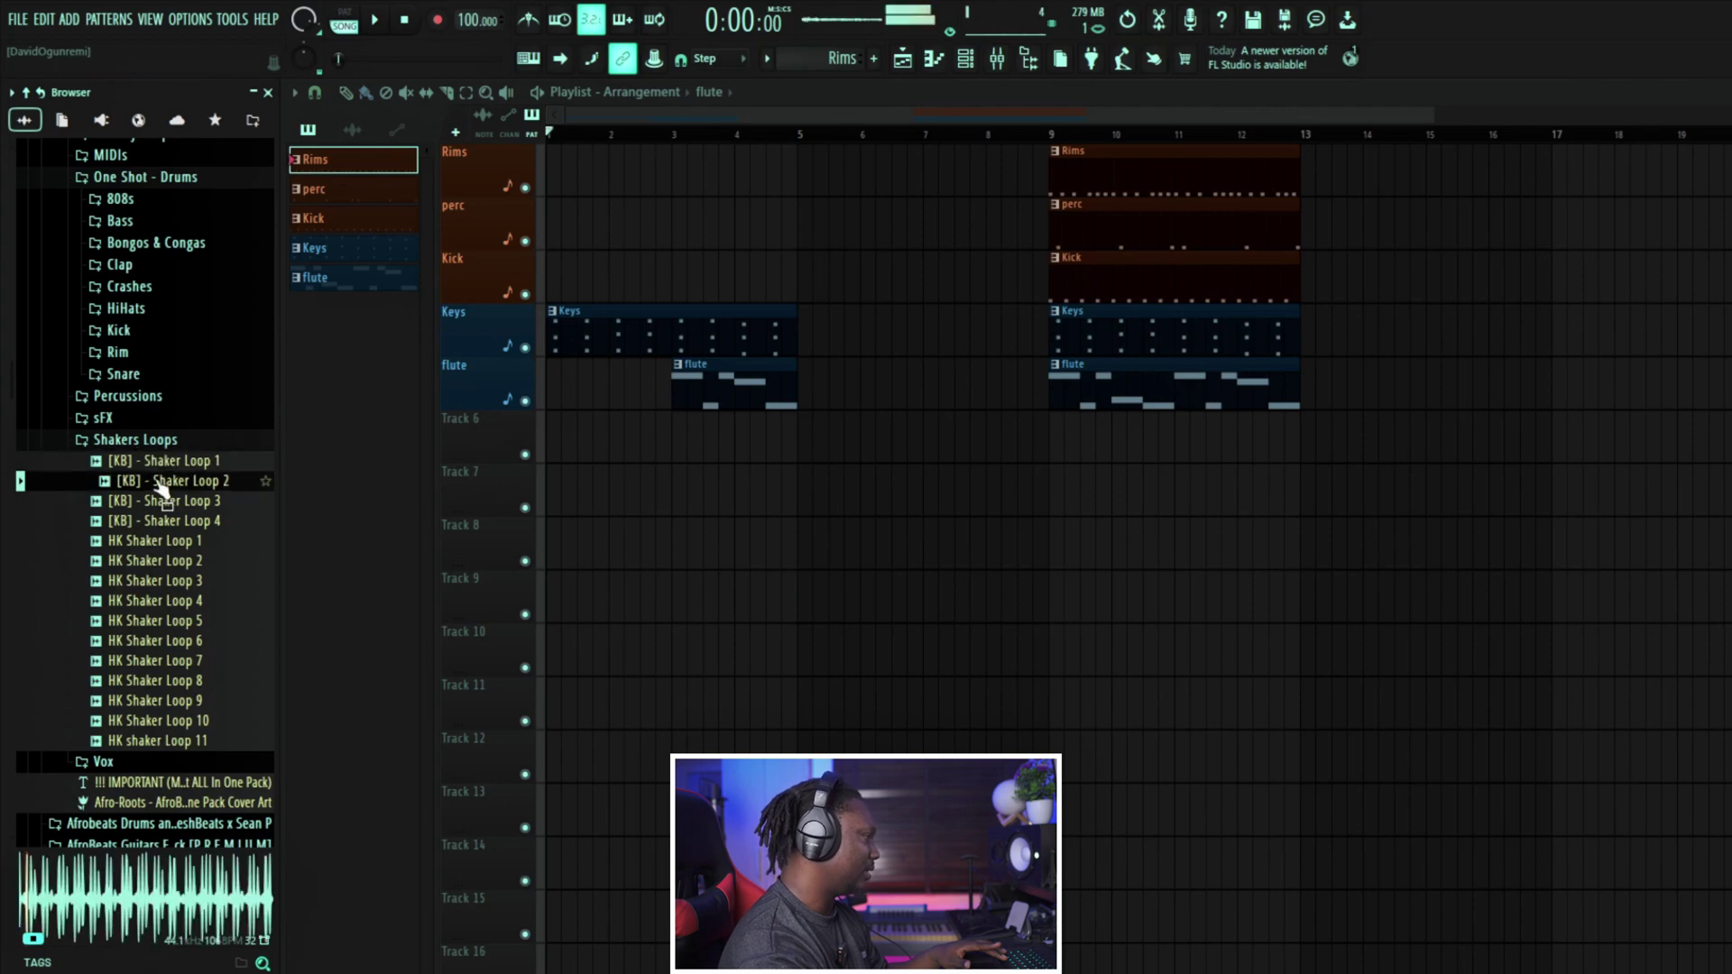
drag(159, 462, 542, 444)
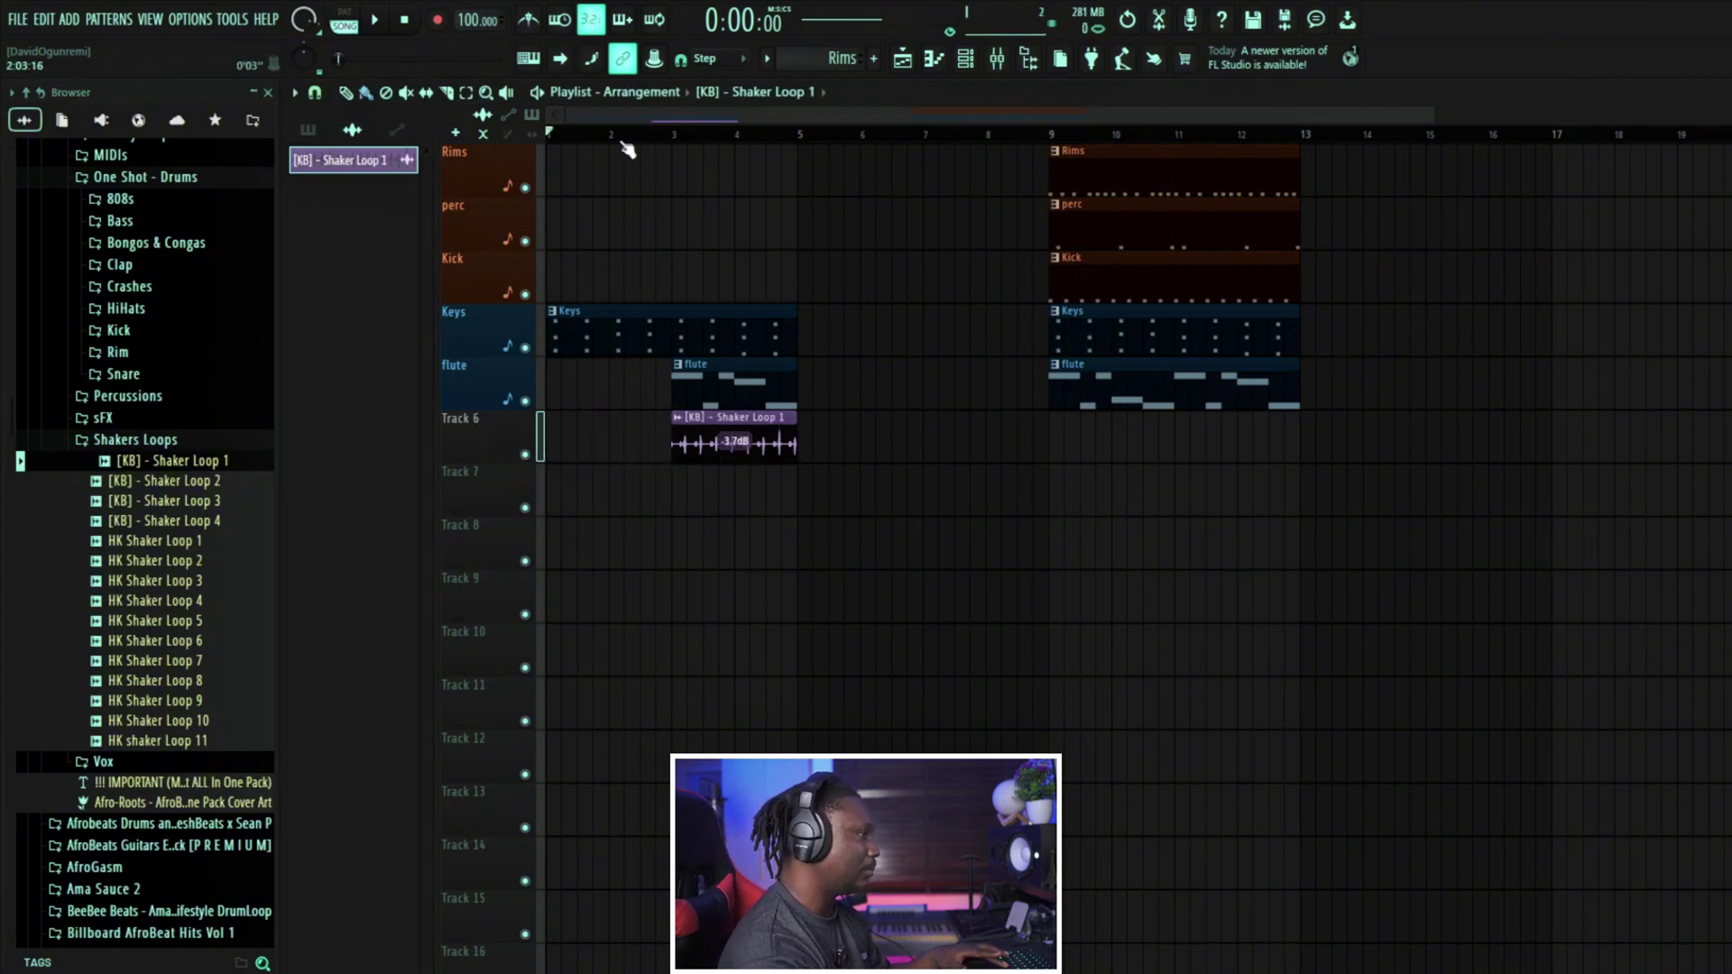
key(space)
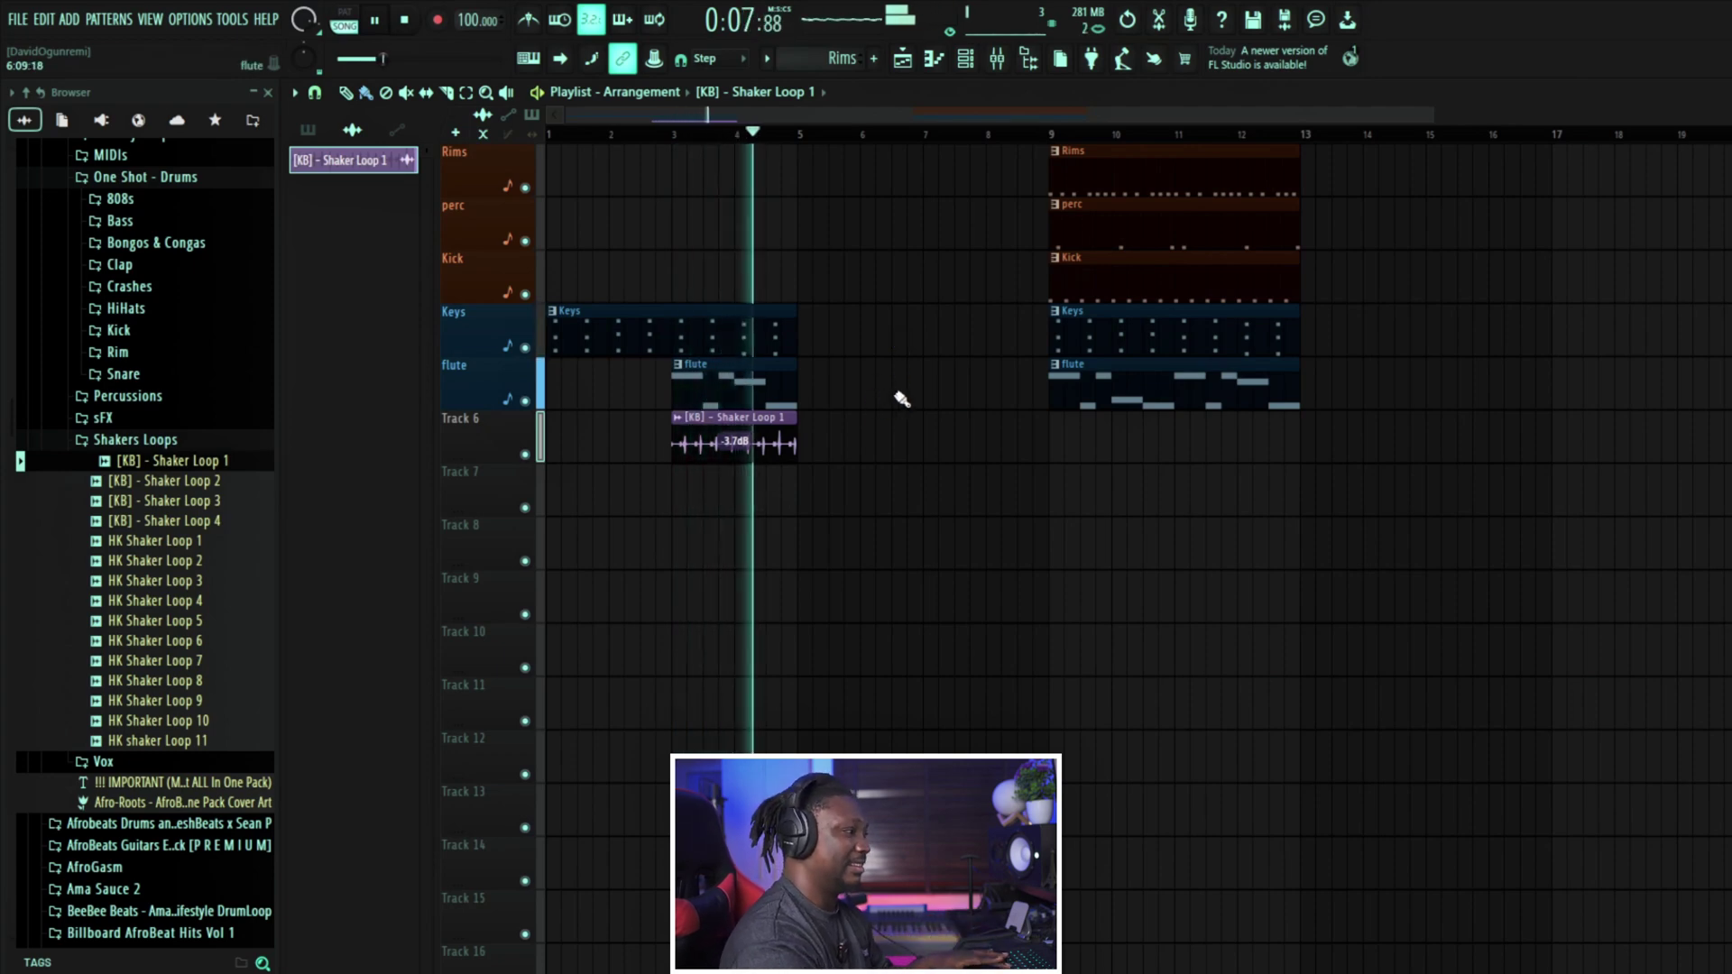
key(space)
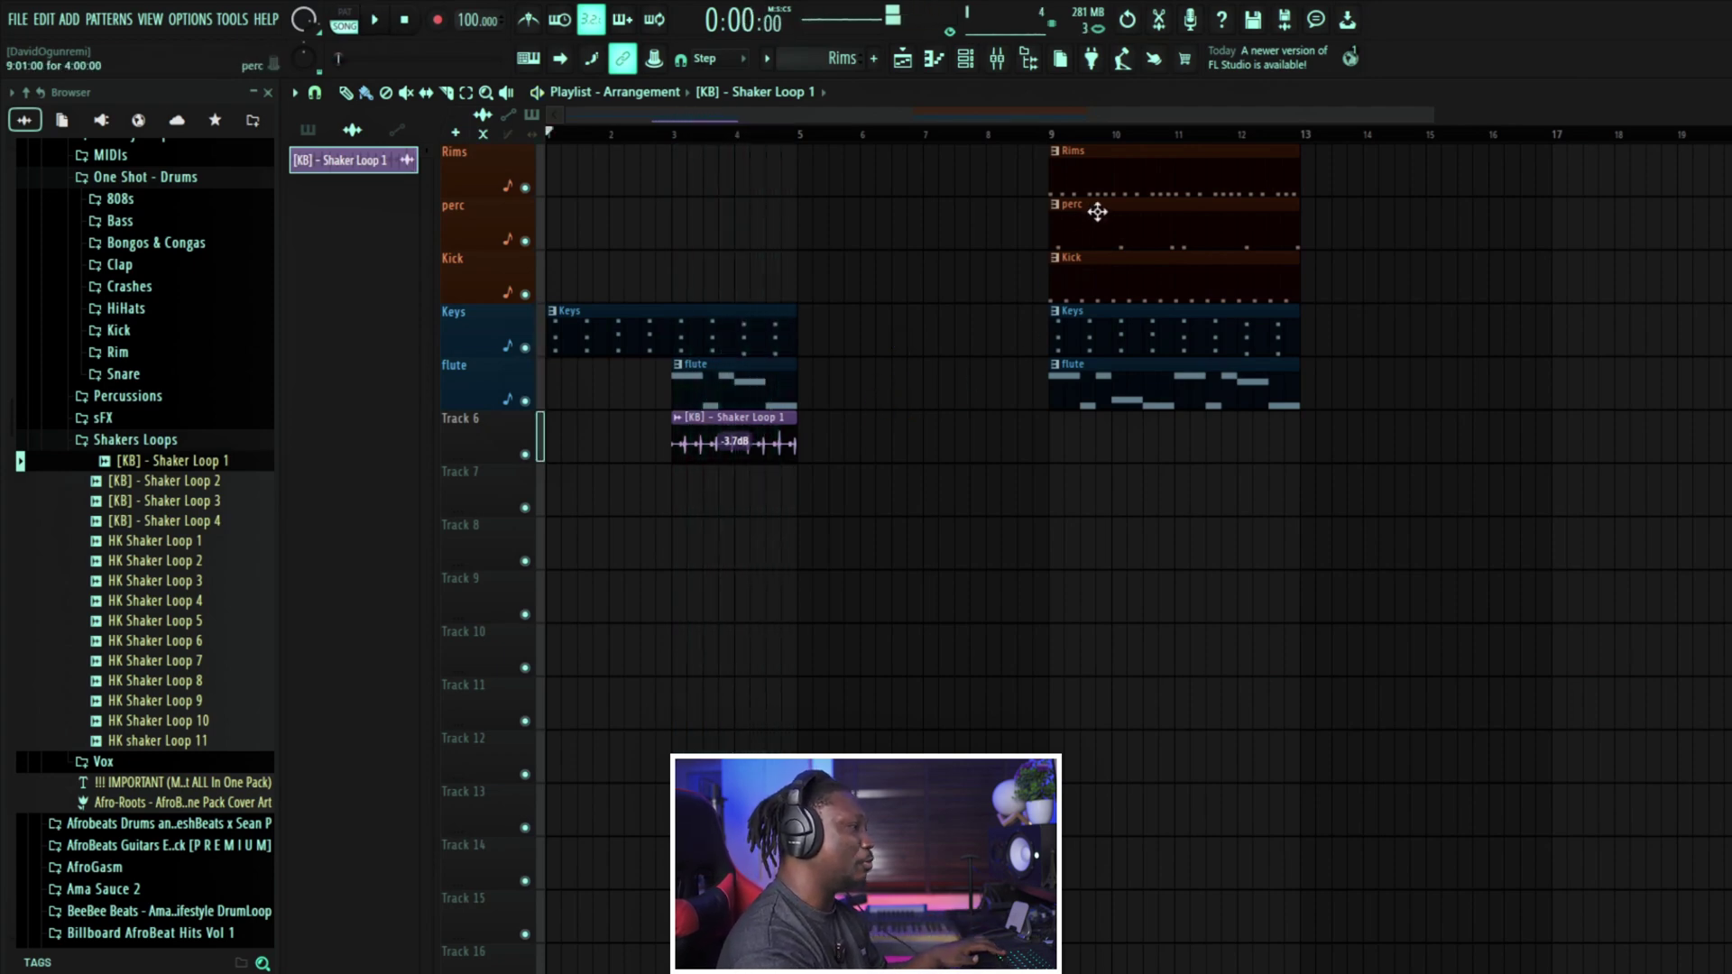
Step: Move the Rims, perc, Kick and Keys clips to bars 5 to 8 and listen to the intro running into them
drag(1123, 171, 876, 179)
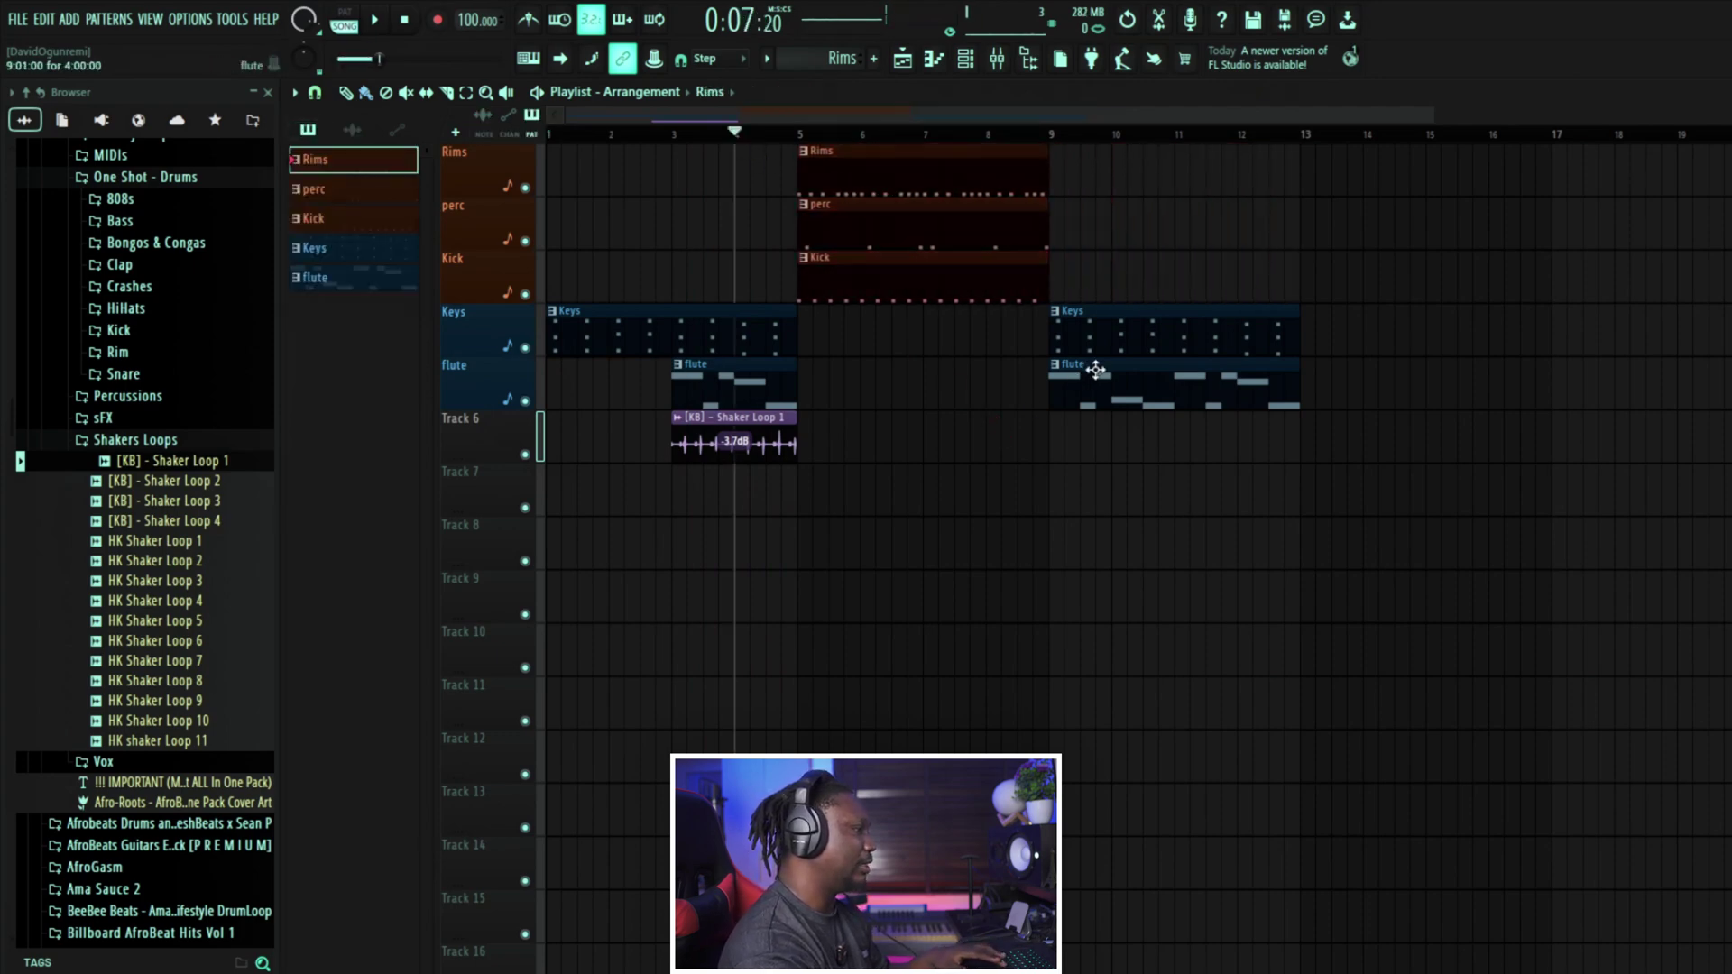
drag(1096, 334, 844, 328)
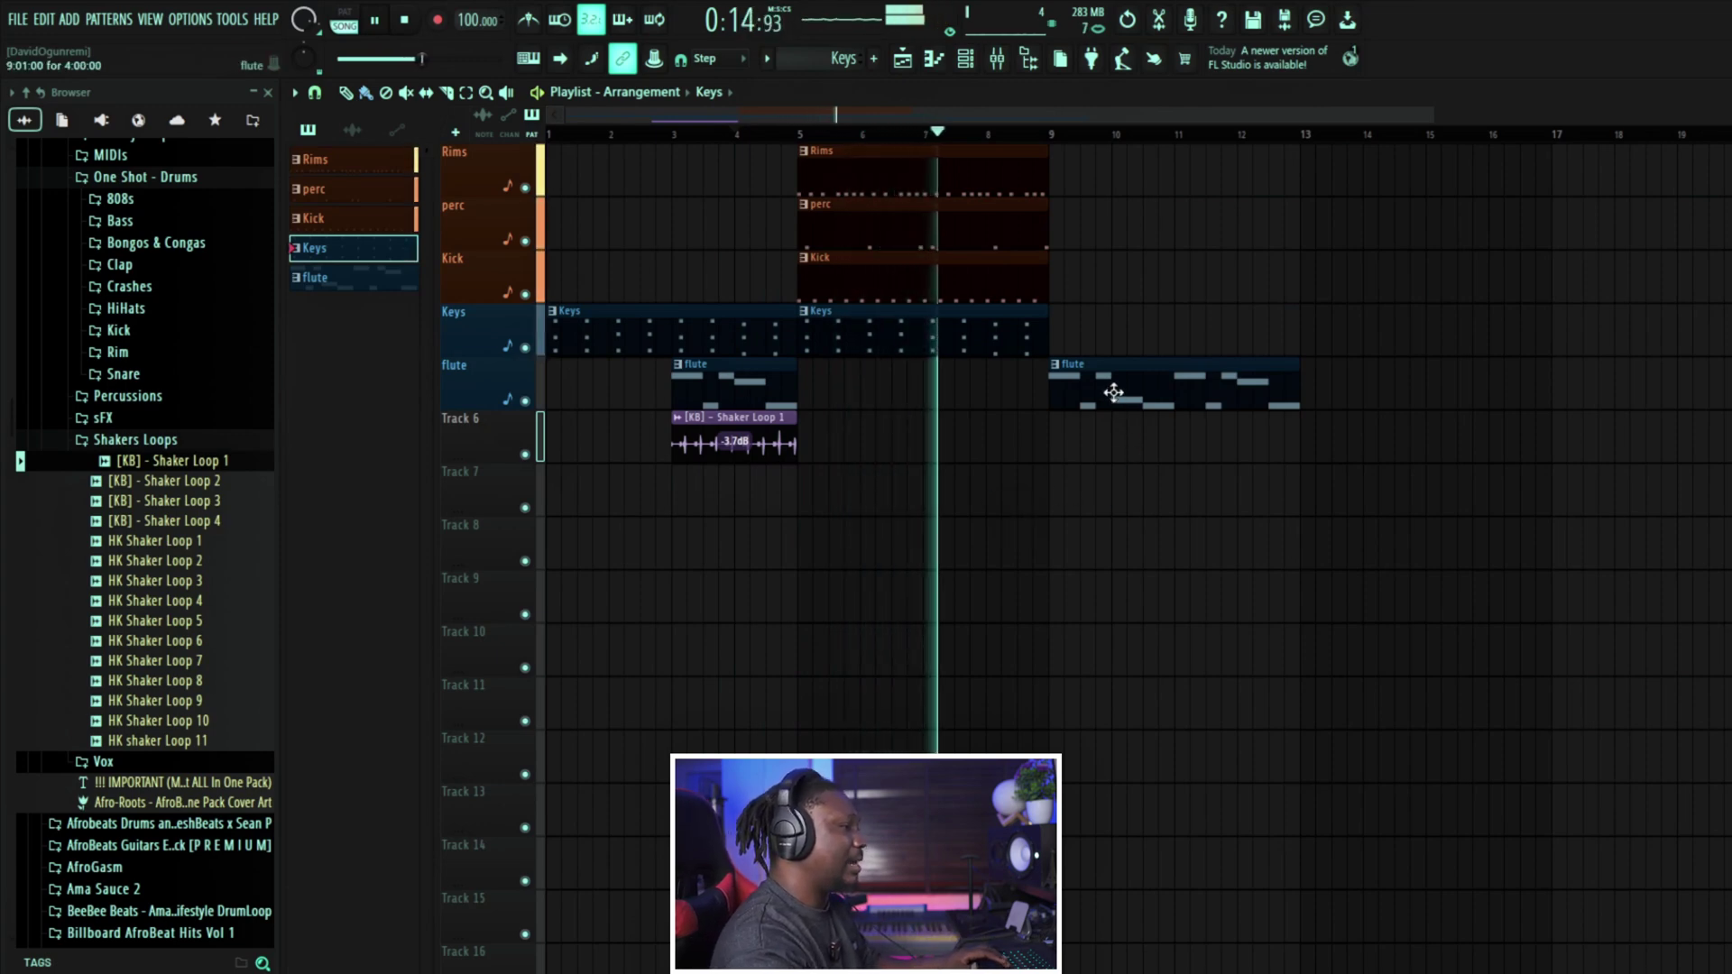
key(space)
Step: Duplicate the drum and Keys clips into bars 9 to 16, with flute clips in bars 9 to 12 and 13 to 16
drag(1114, 390, 1338, 371)
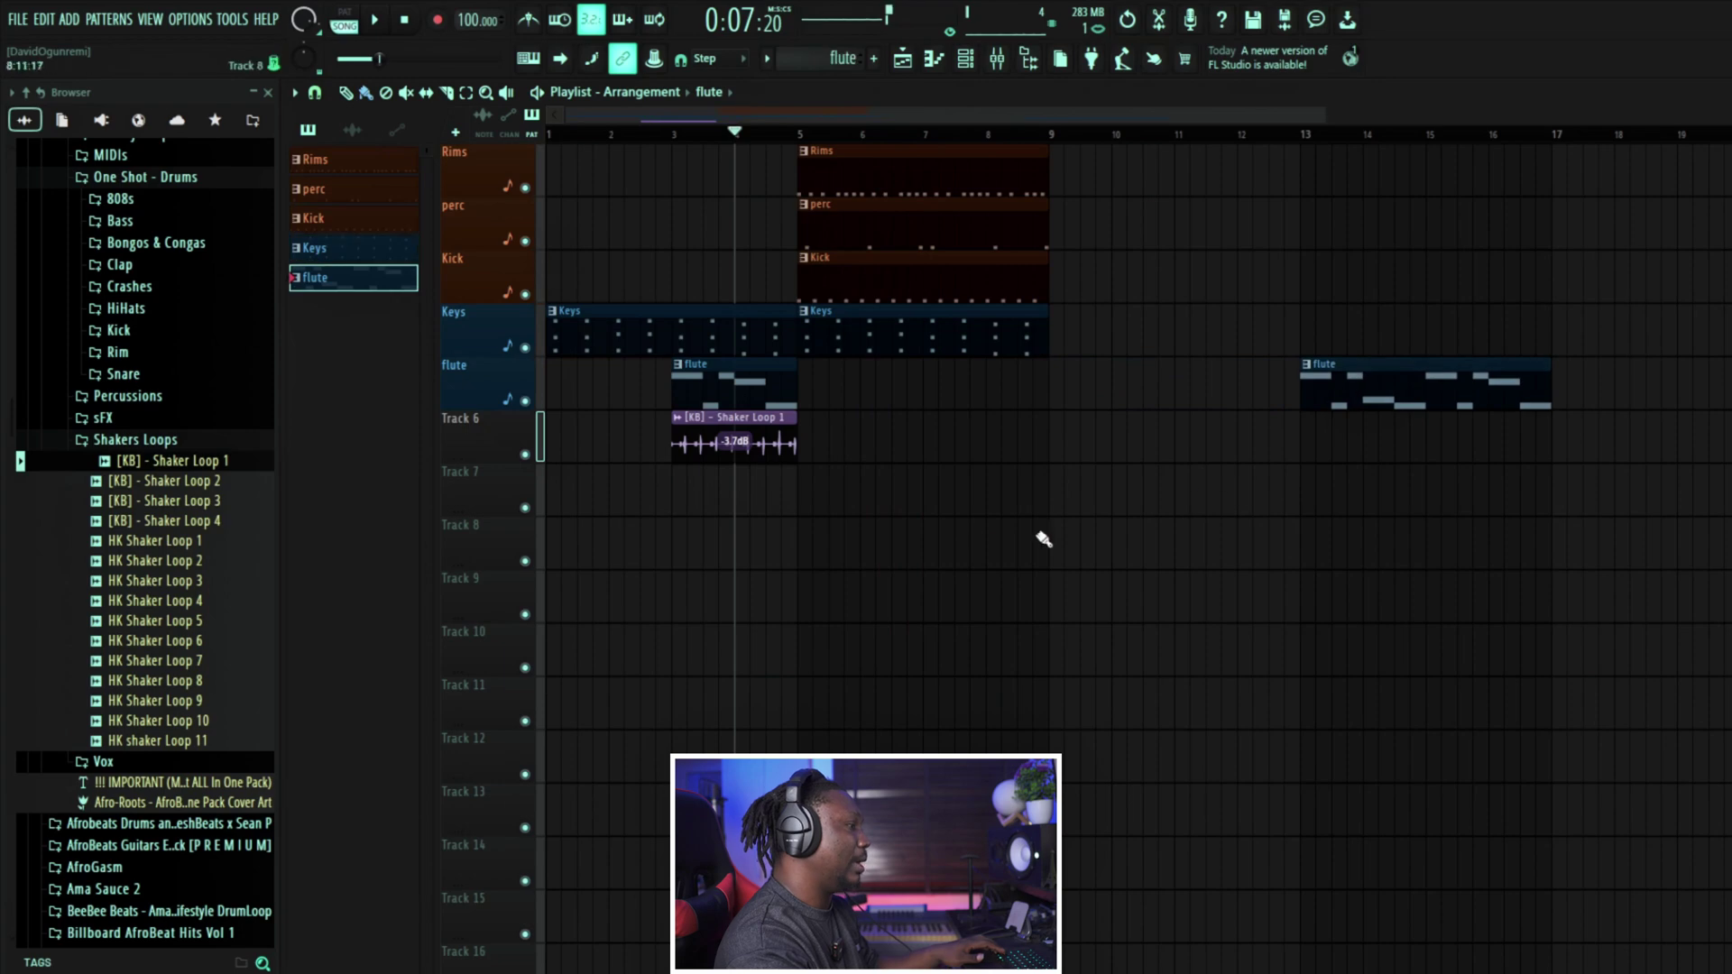
drag(948, 566, 1171, 141)
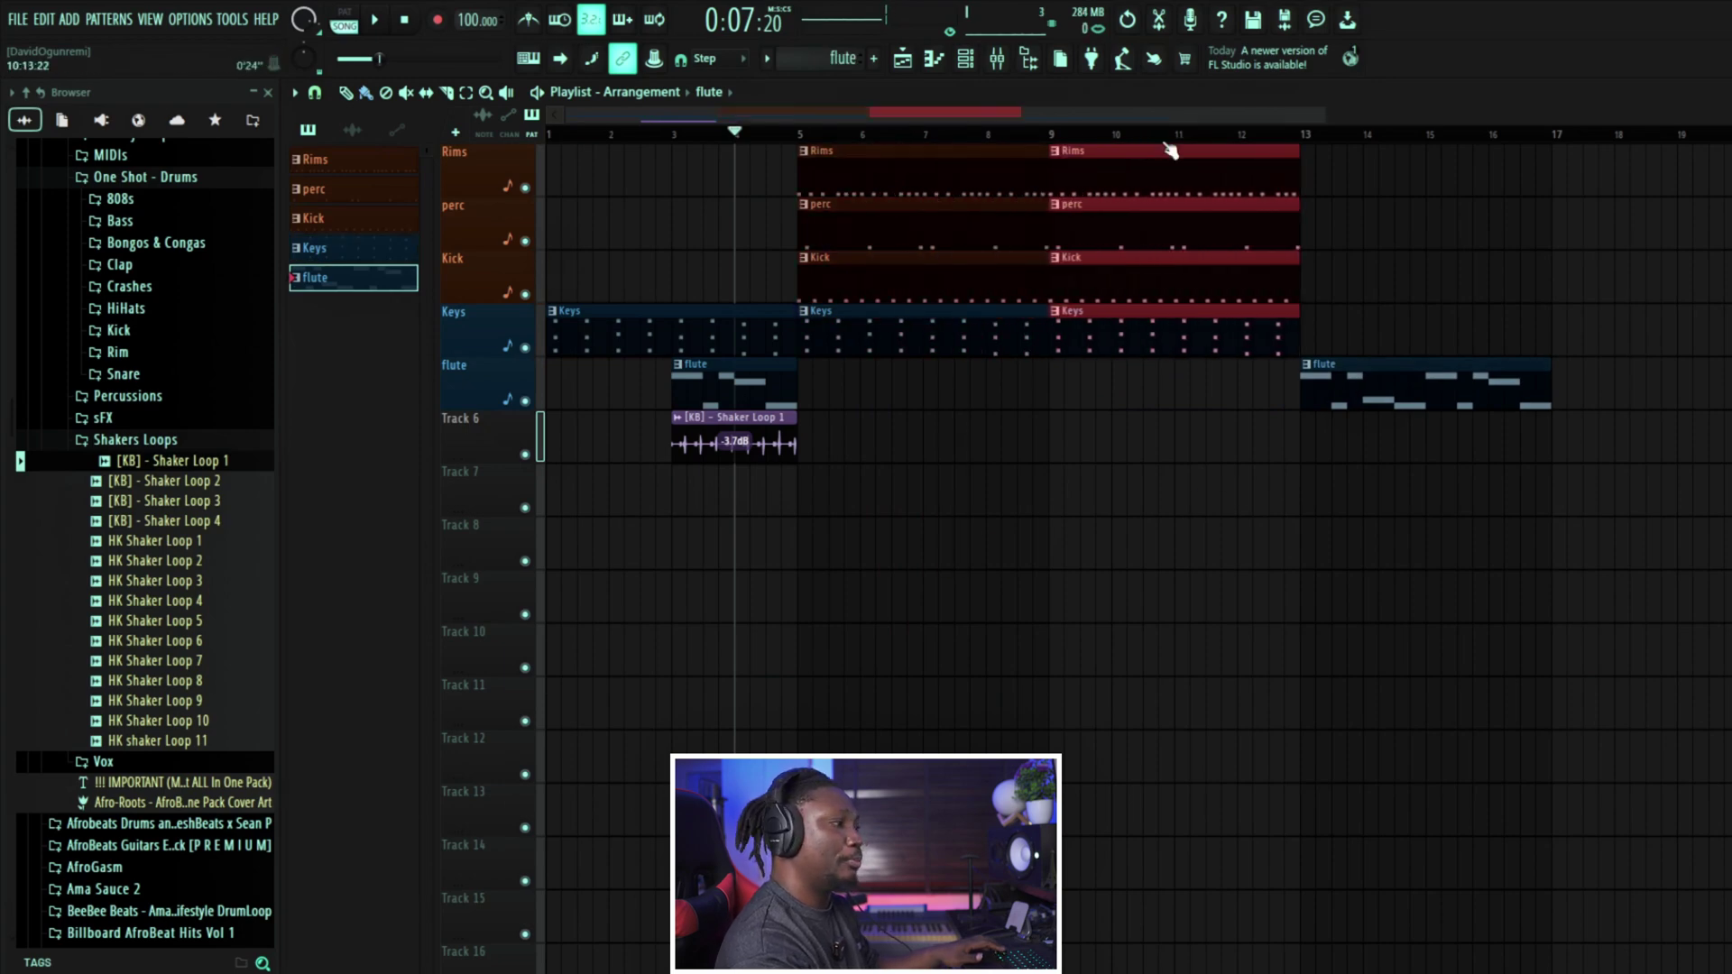
drag(1390, 386, 1191, 390)
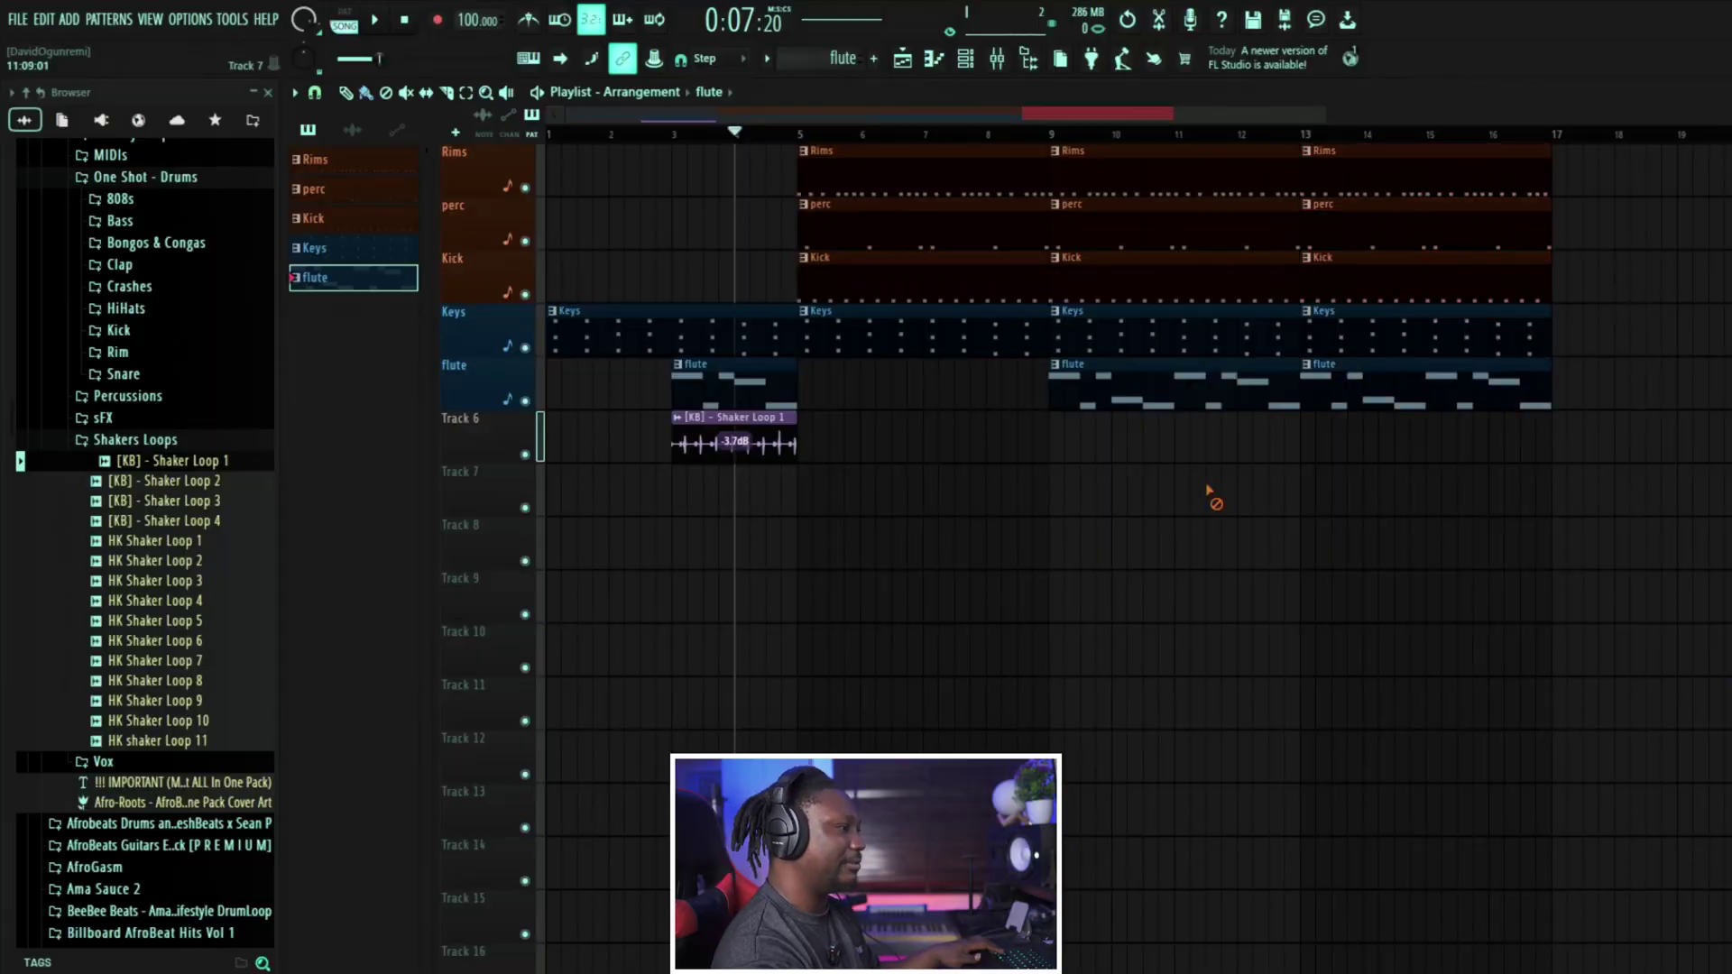
drag(1197, 492, 1180, 236)
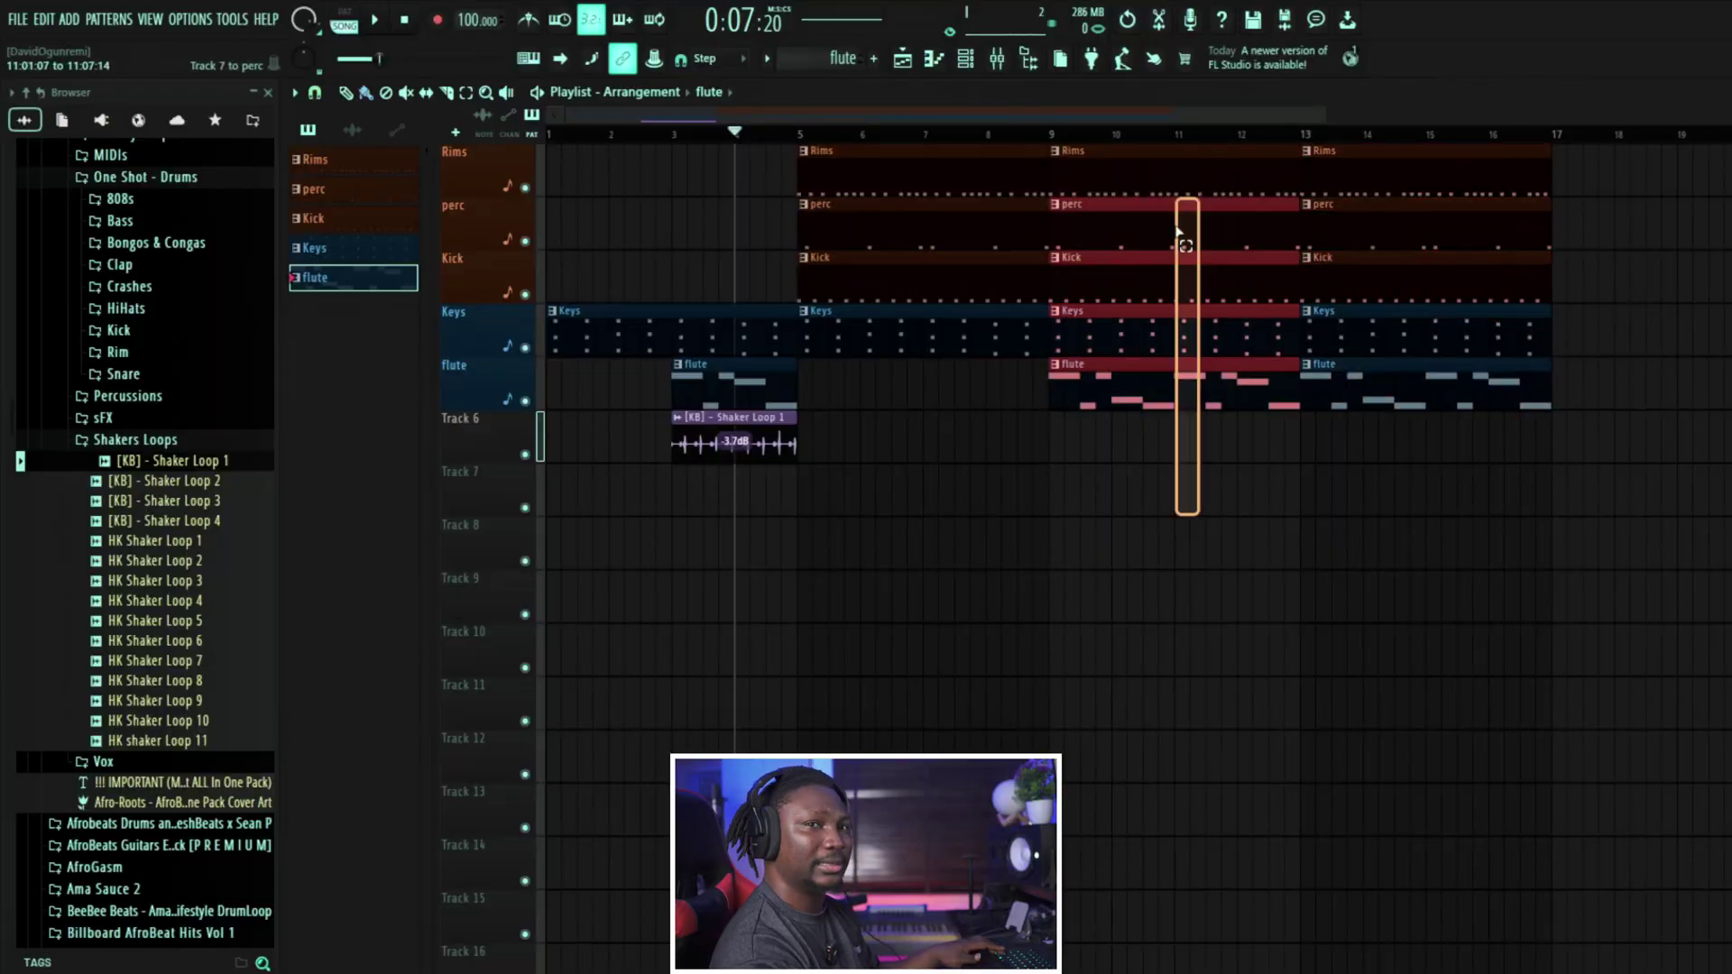
drag(1180, 155, 1182, 163)
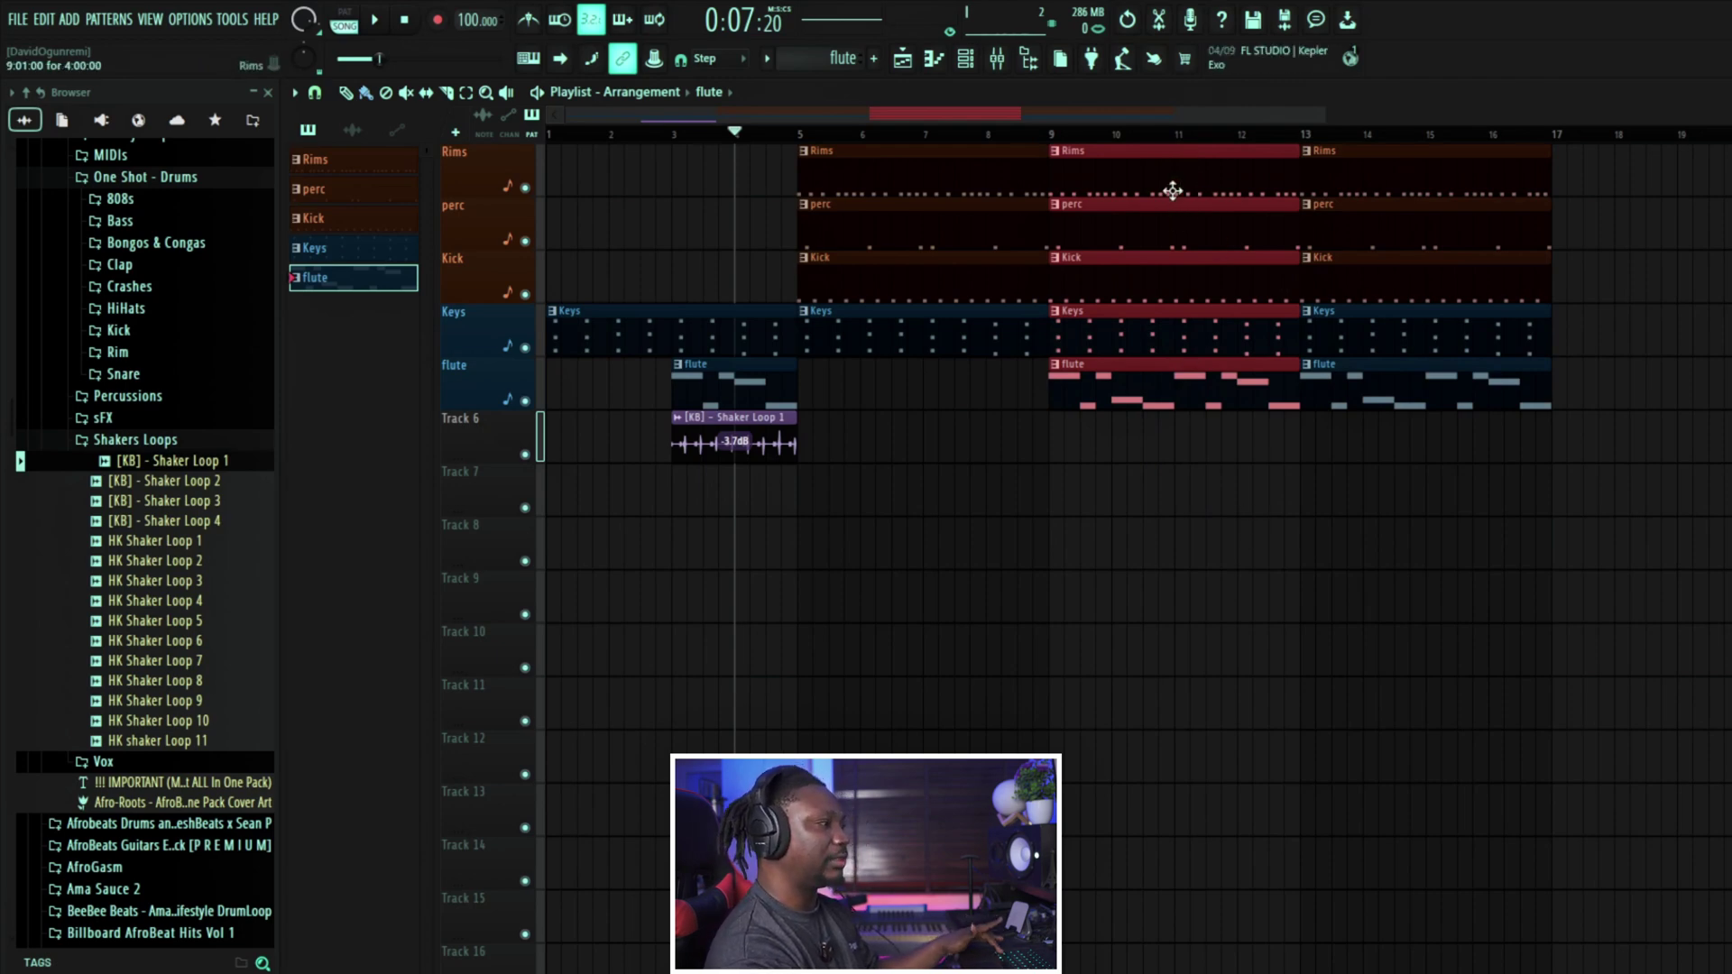
drag(1168, 188, 1700, 266)
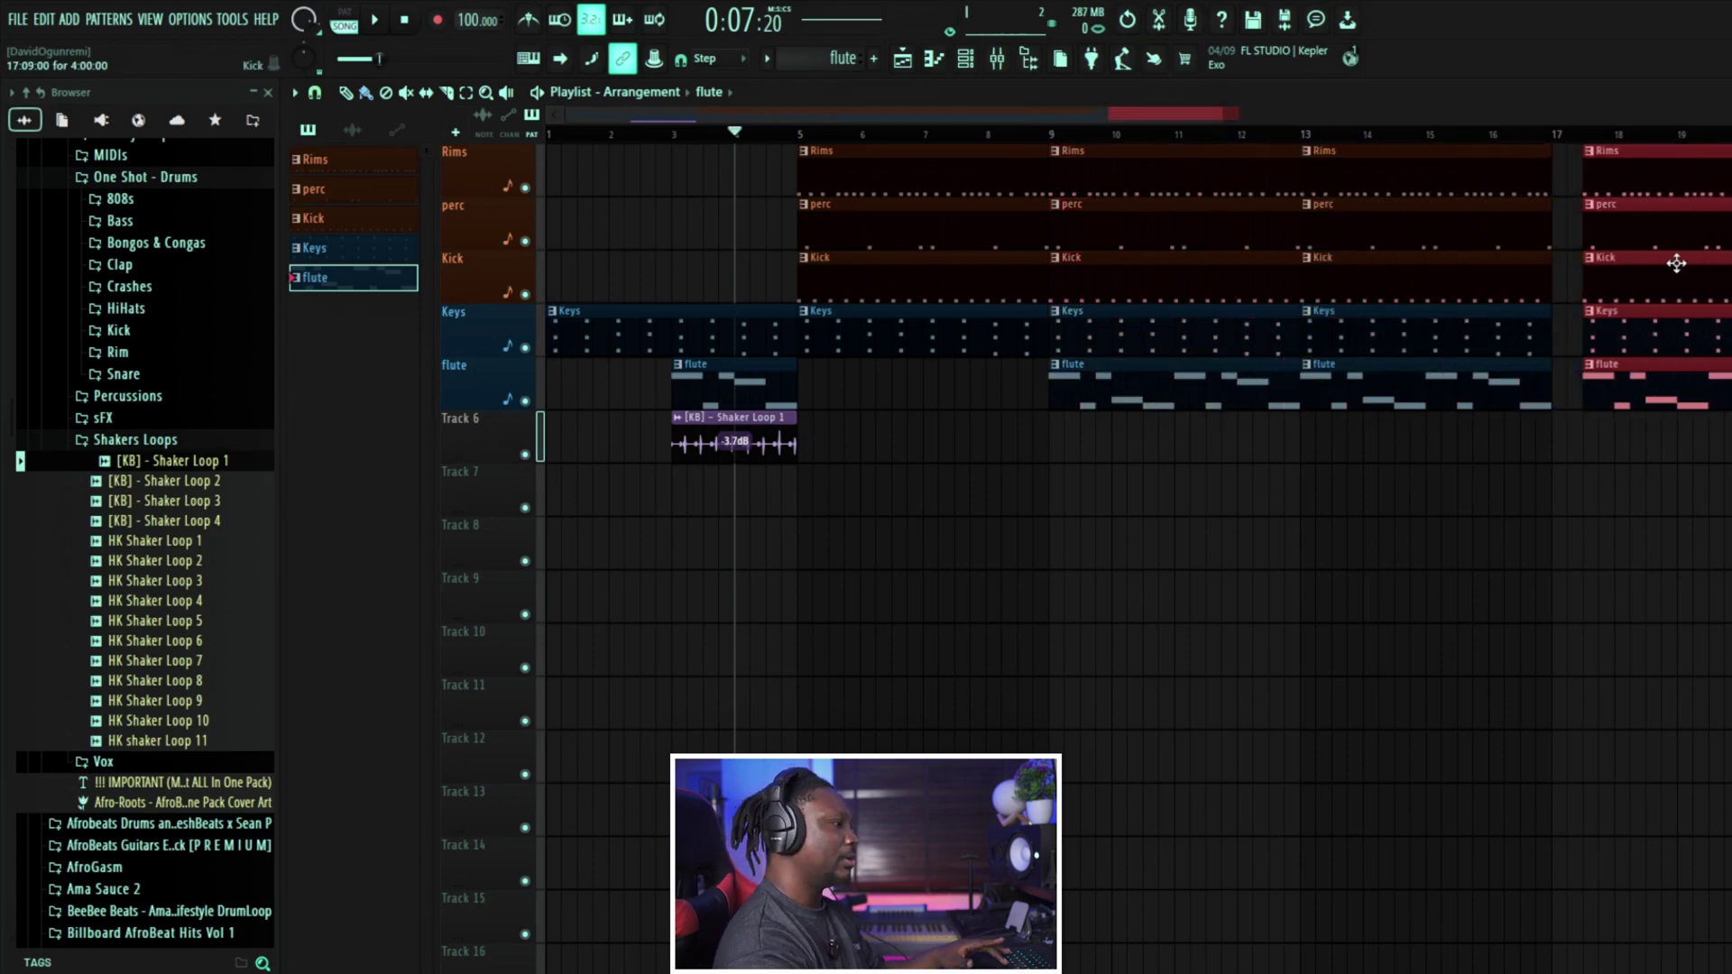
key(Delete)
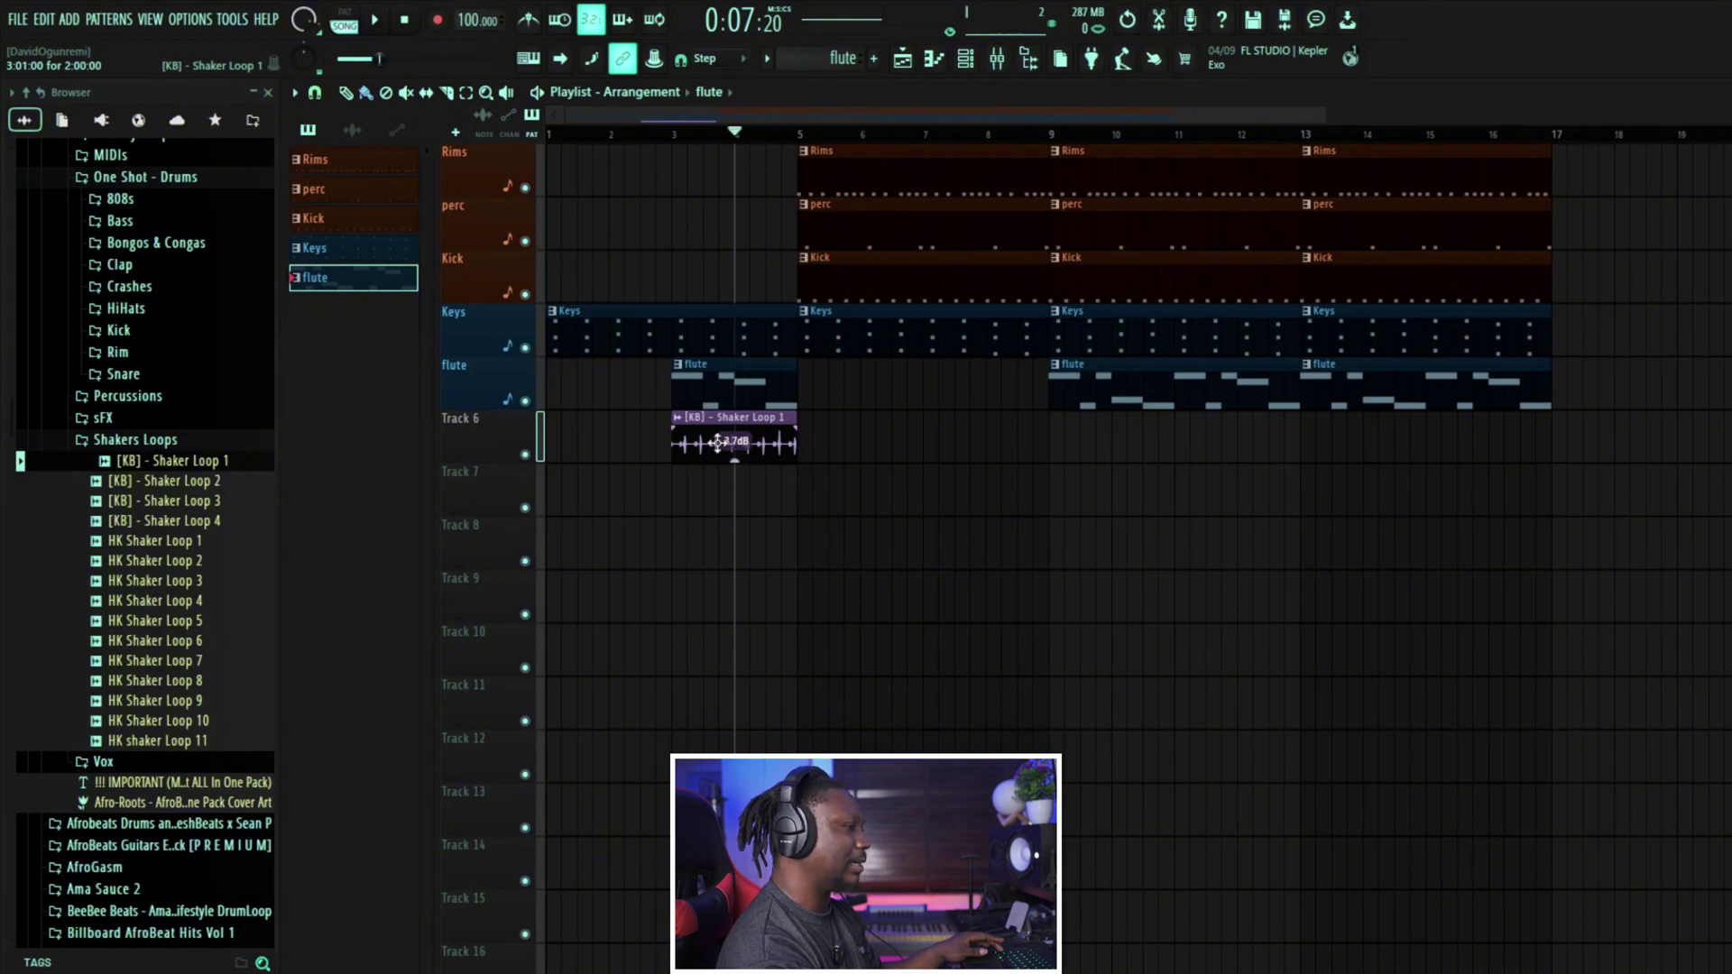
Step: Copy the intro's shaker loop clip on Track 6 and extend the copy across bars 13 to 16
drag(701, 442, 1316, 415)
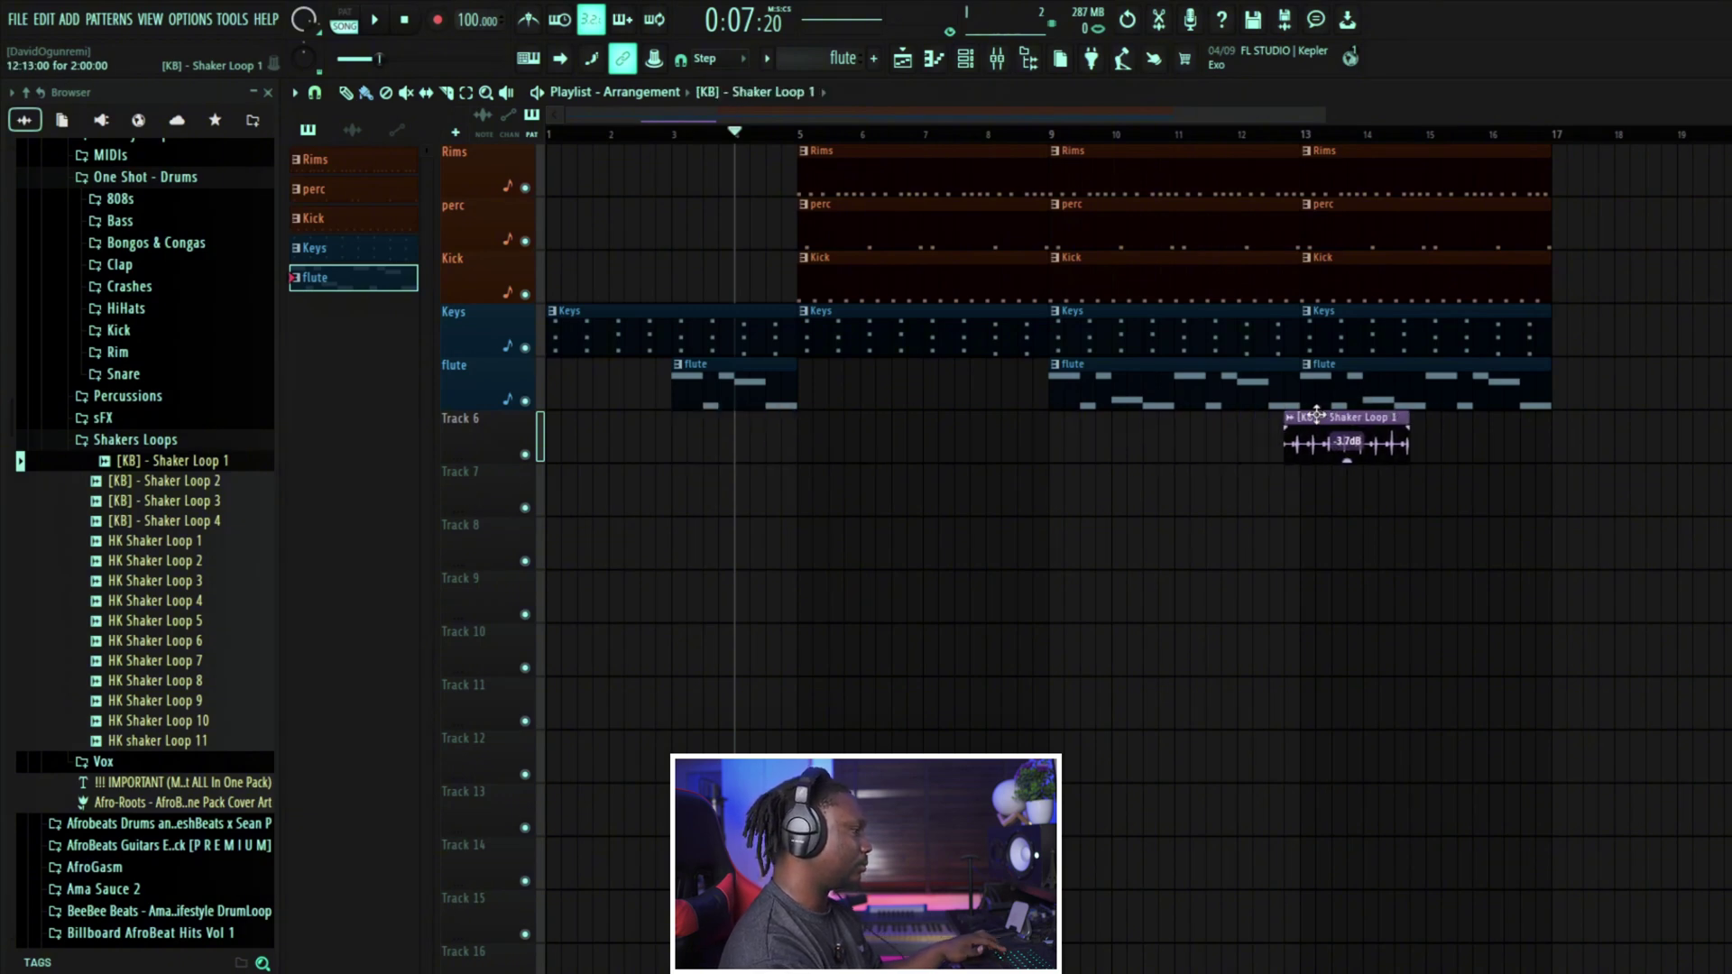
key(ctrl+z)
drag(1196, 426, 1353, 414)
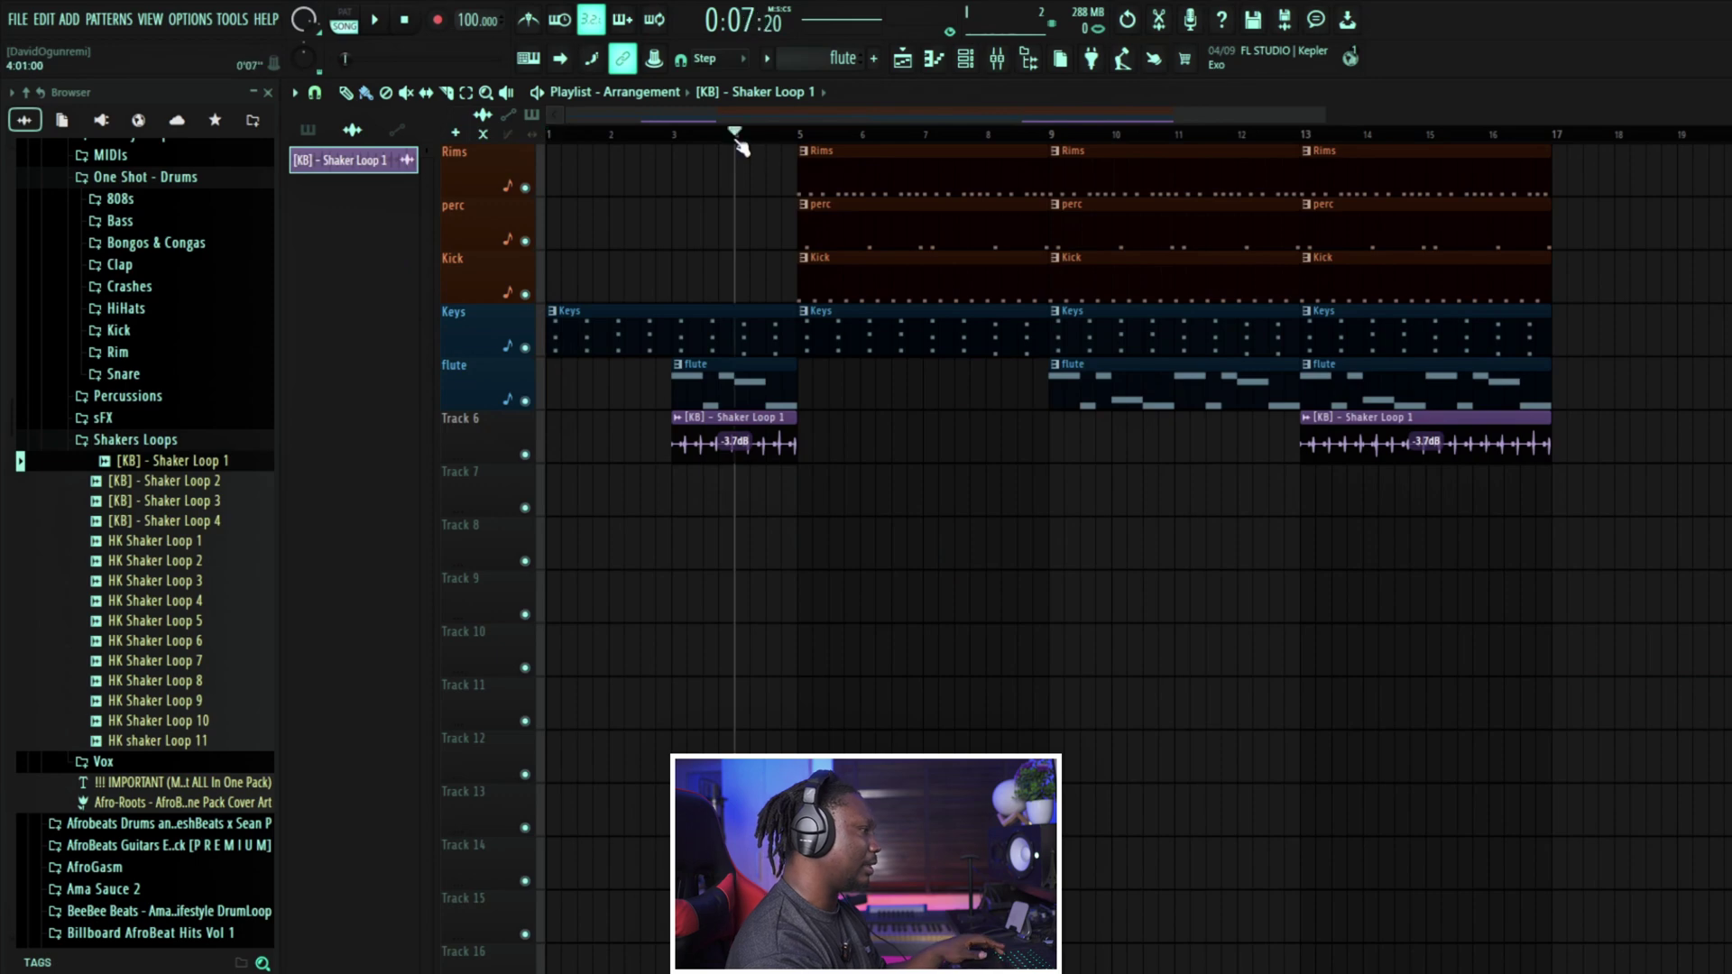
Step: Add a half-bar Rims lead-in clip directly before bar 5 and play the arrangement from the start
drag(826, 180, 570, 208)
key(ctrl+z)
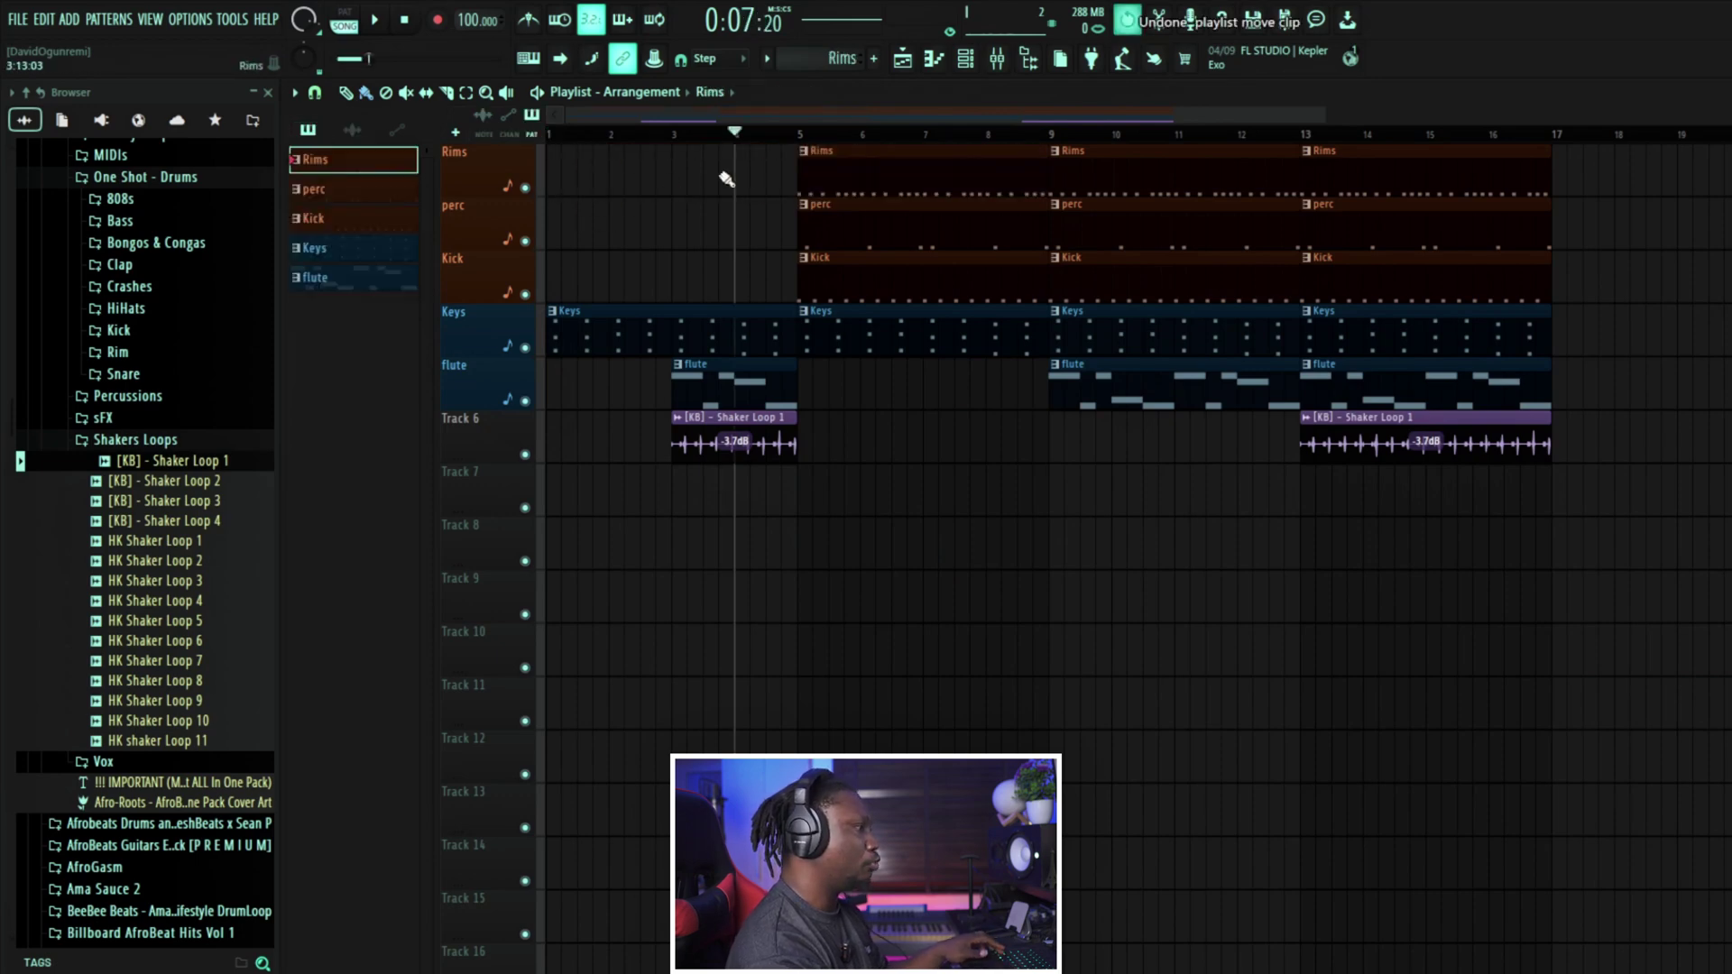
click(570, 197)
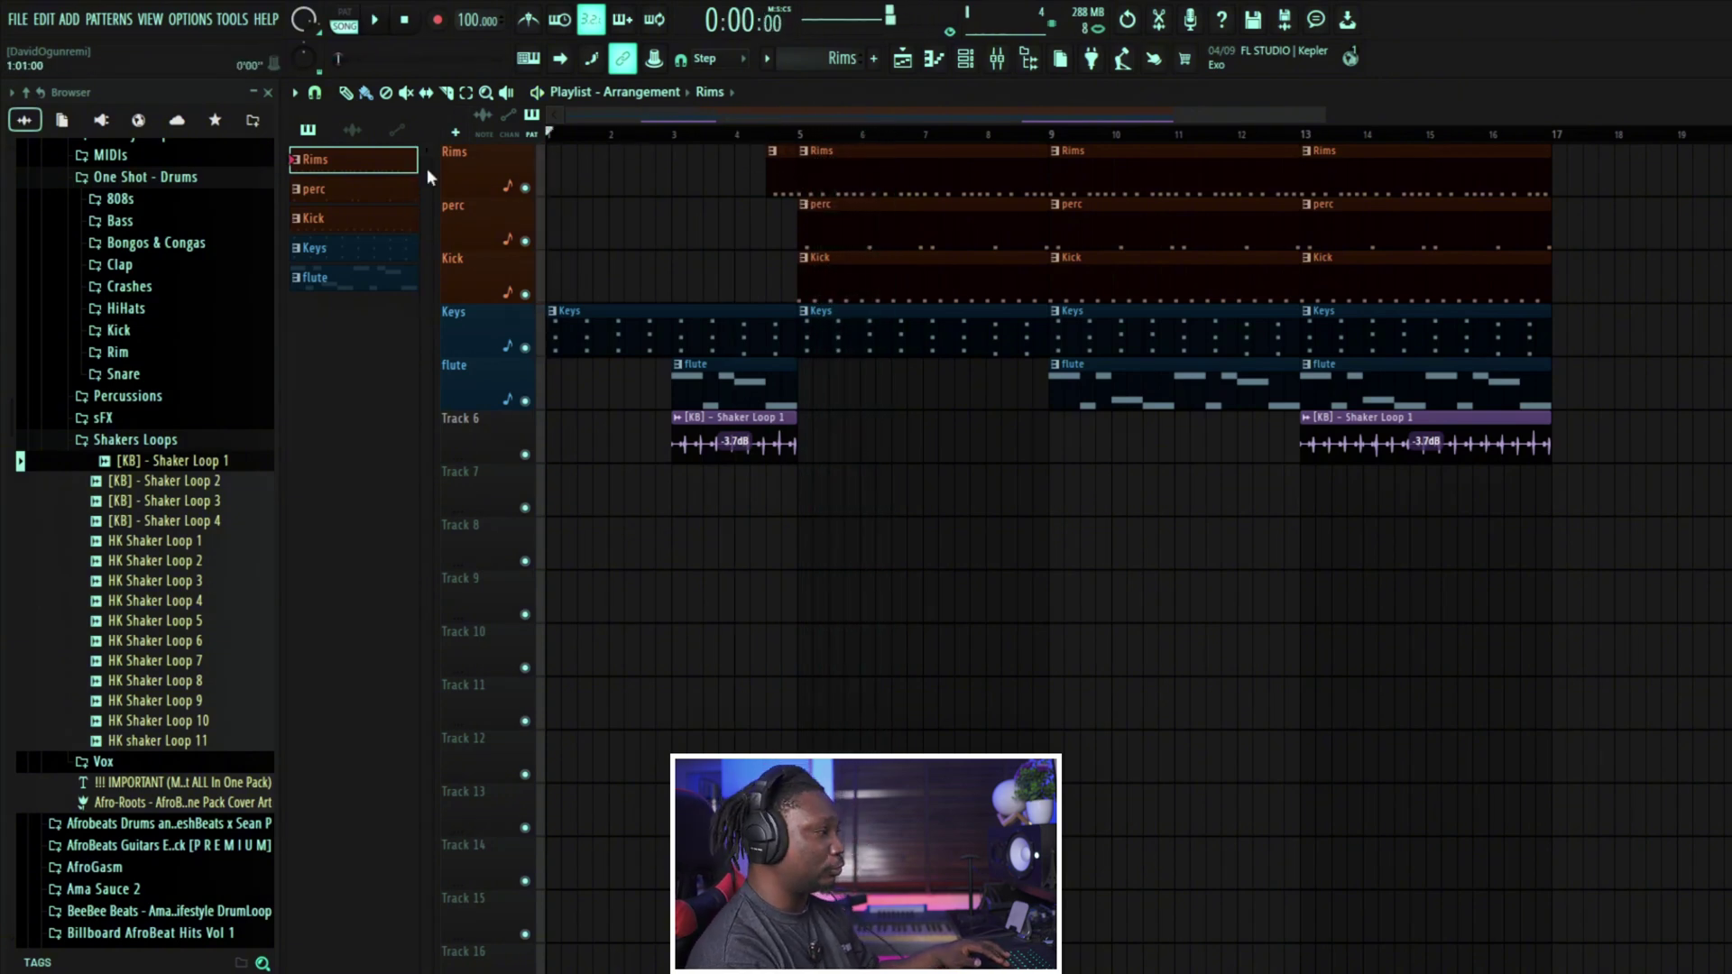
key(space)
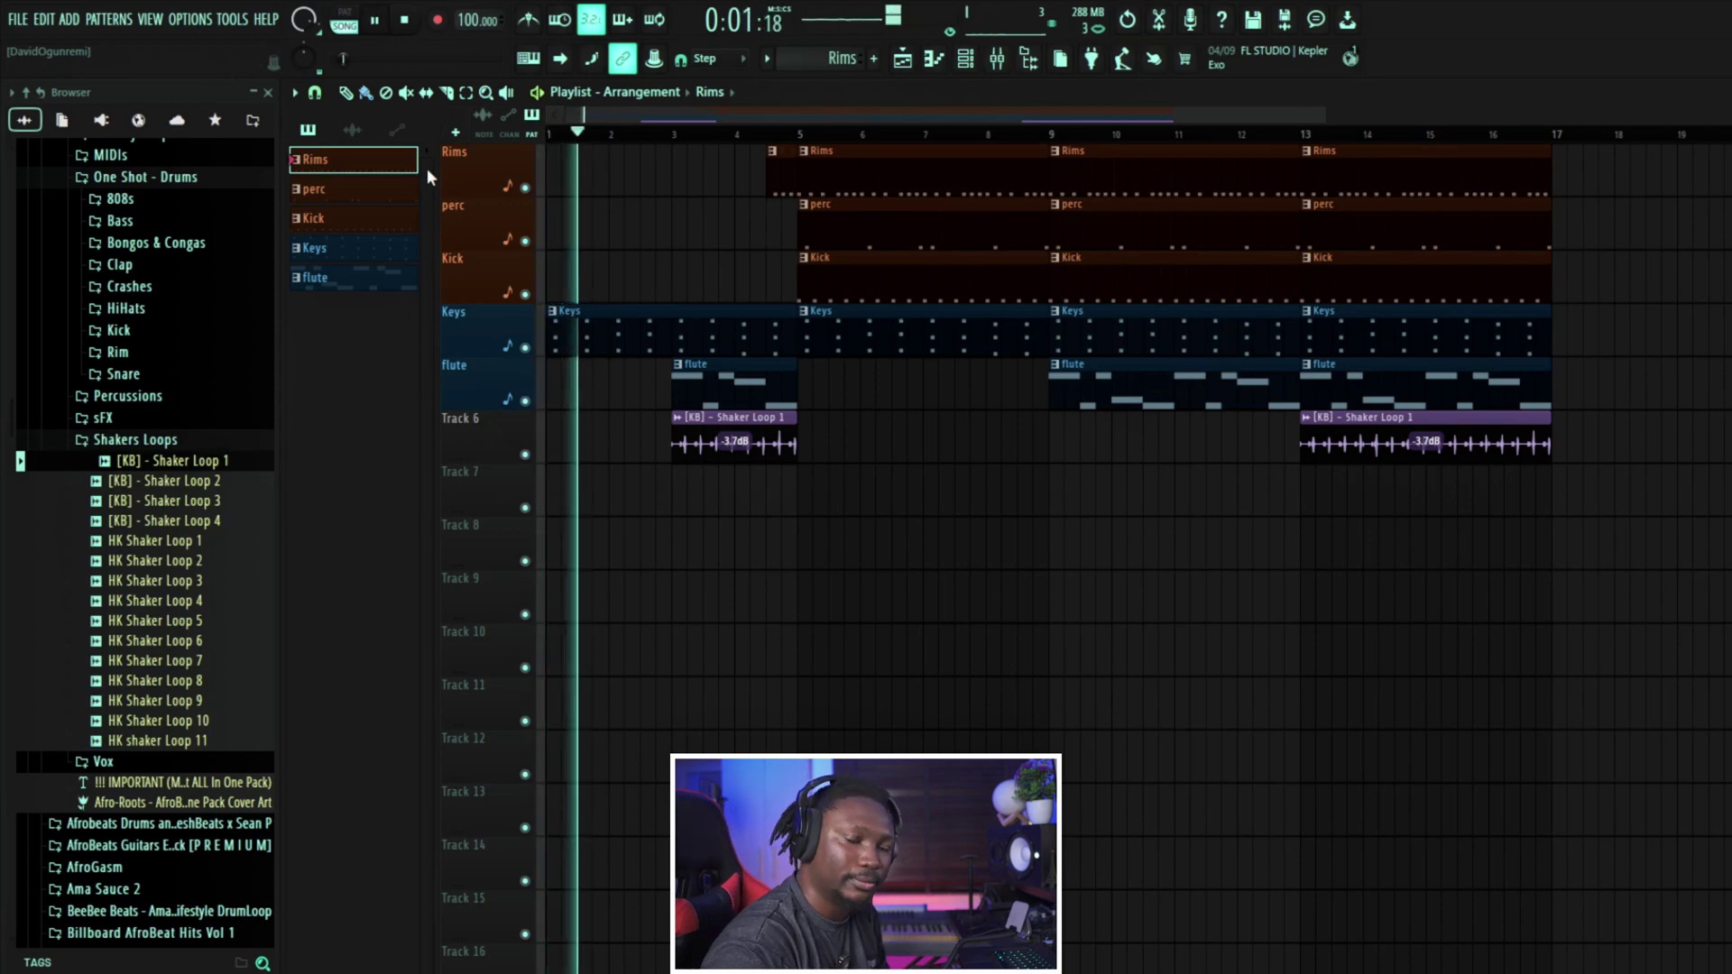